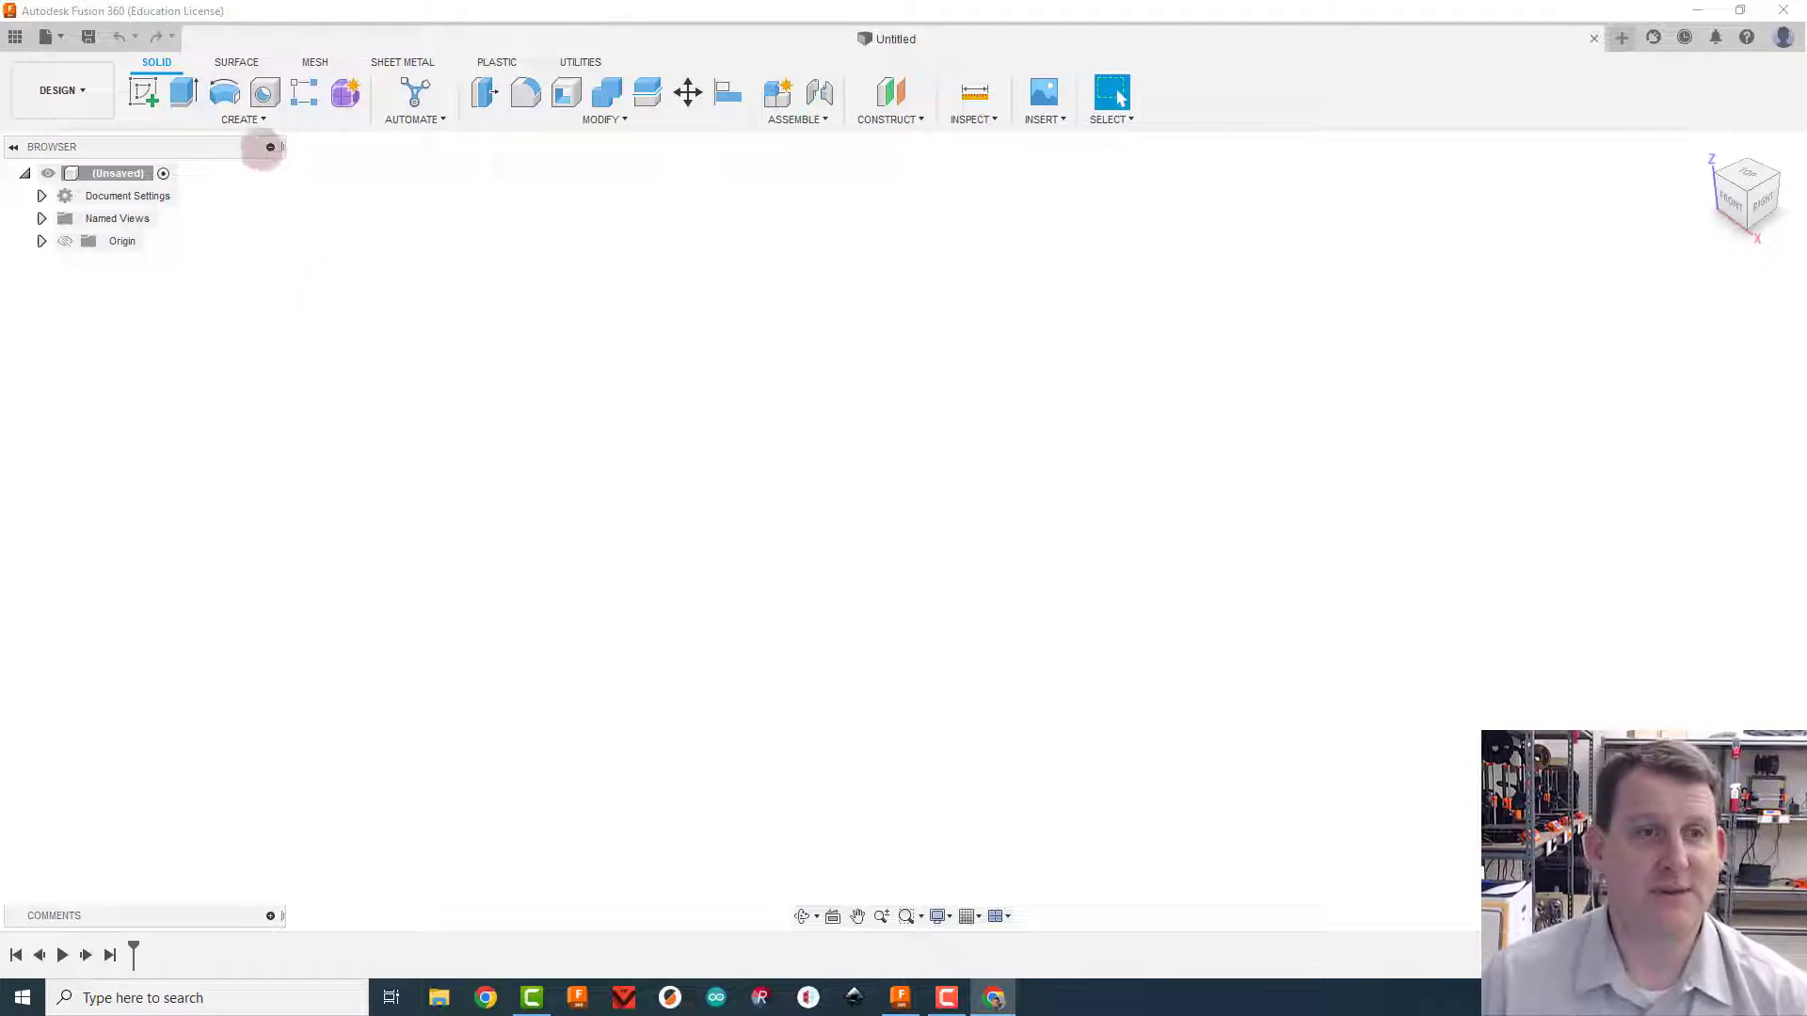
Save the design as "Dynamite - Video Version" in the 3D Printed Projects project
click(88, 36)
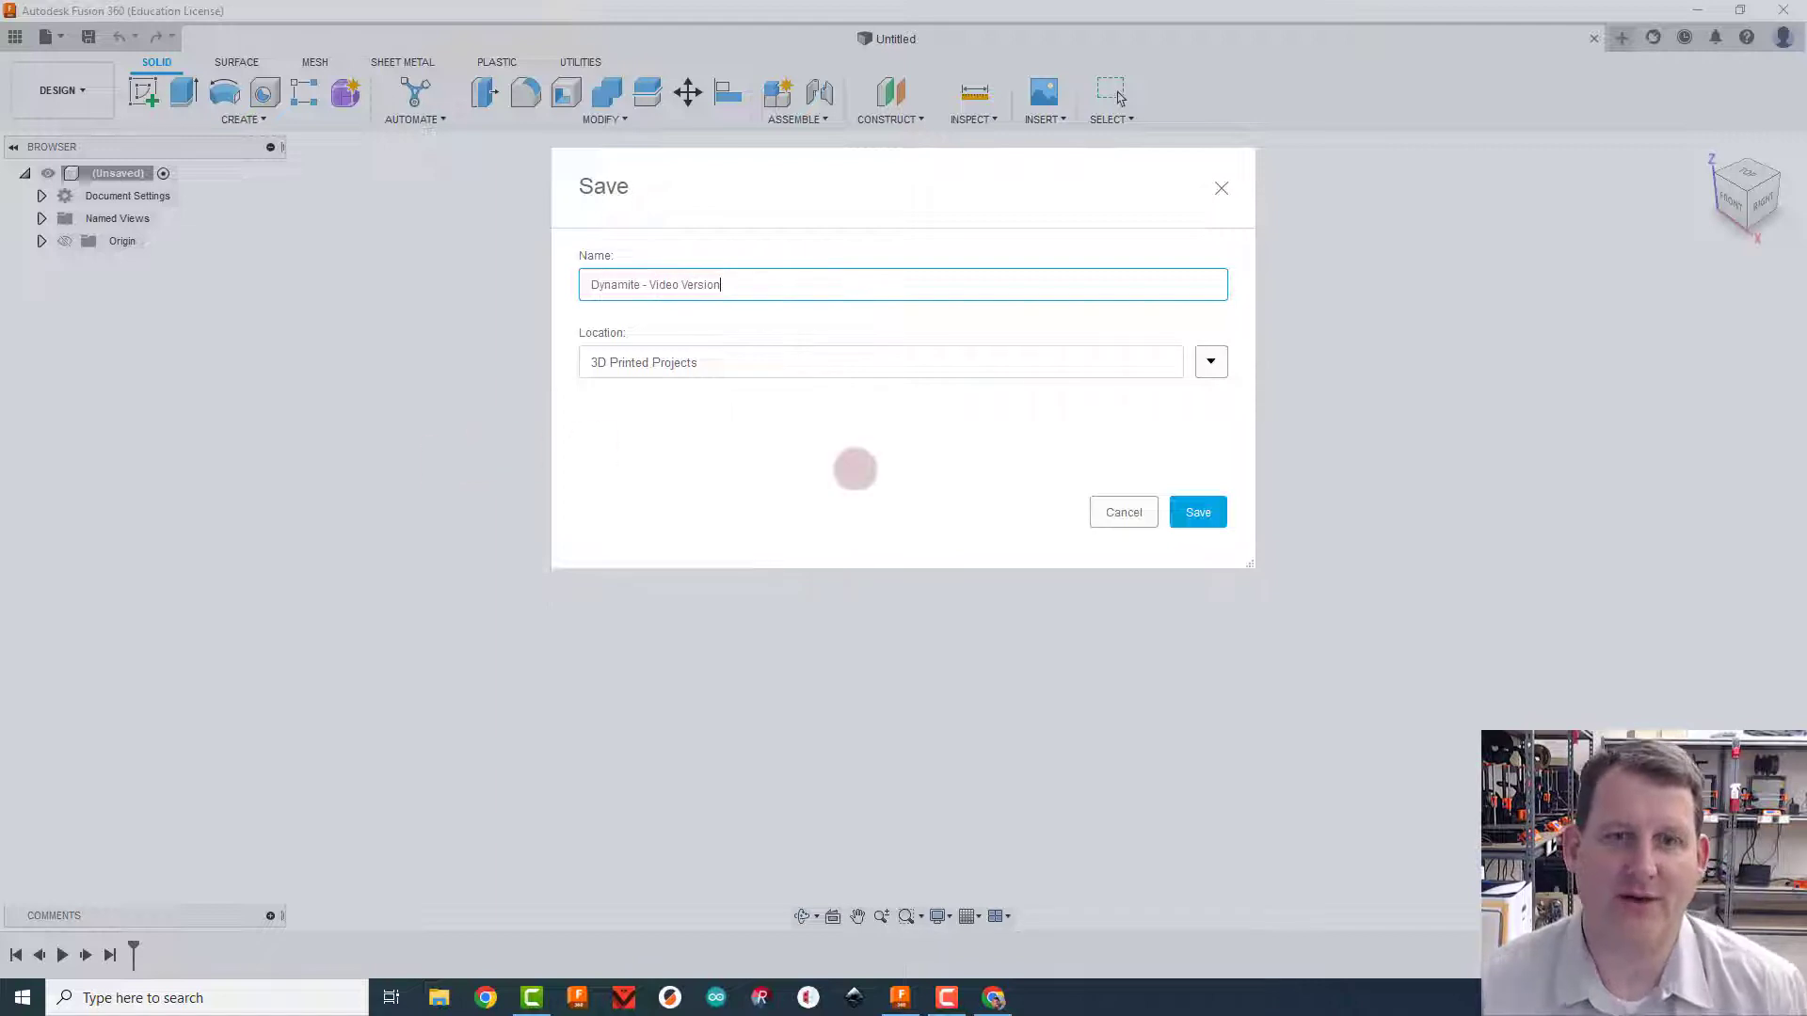
click(1198, 512)
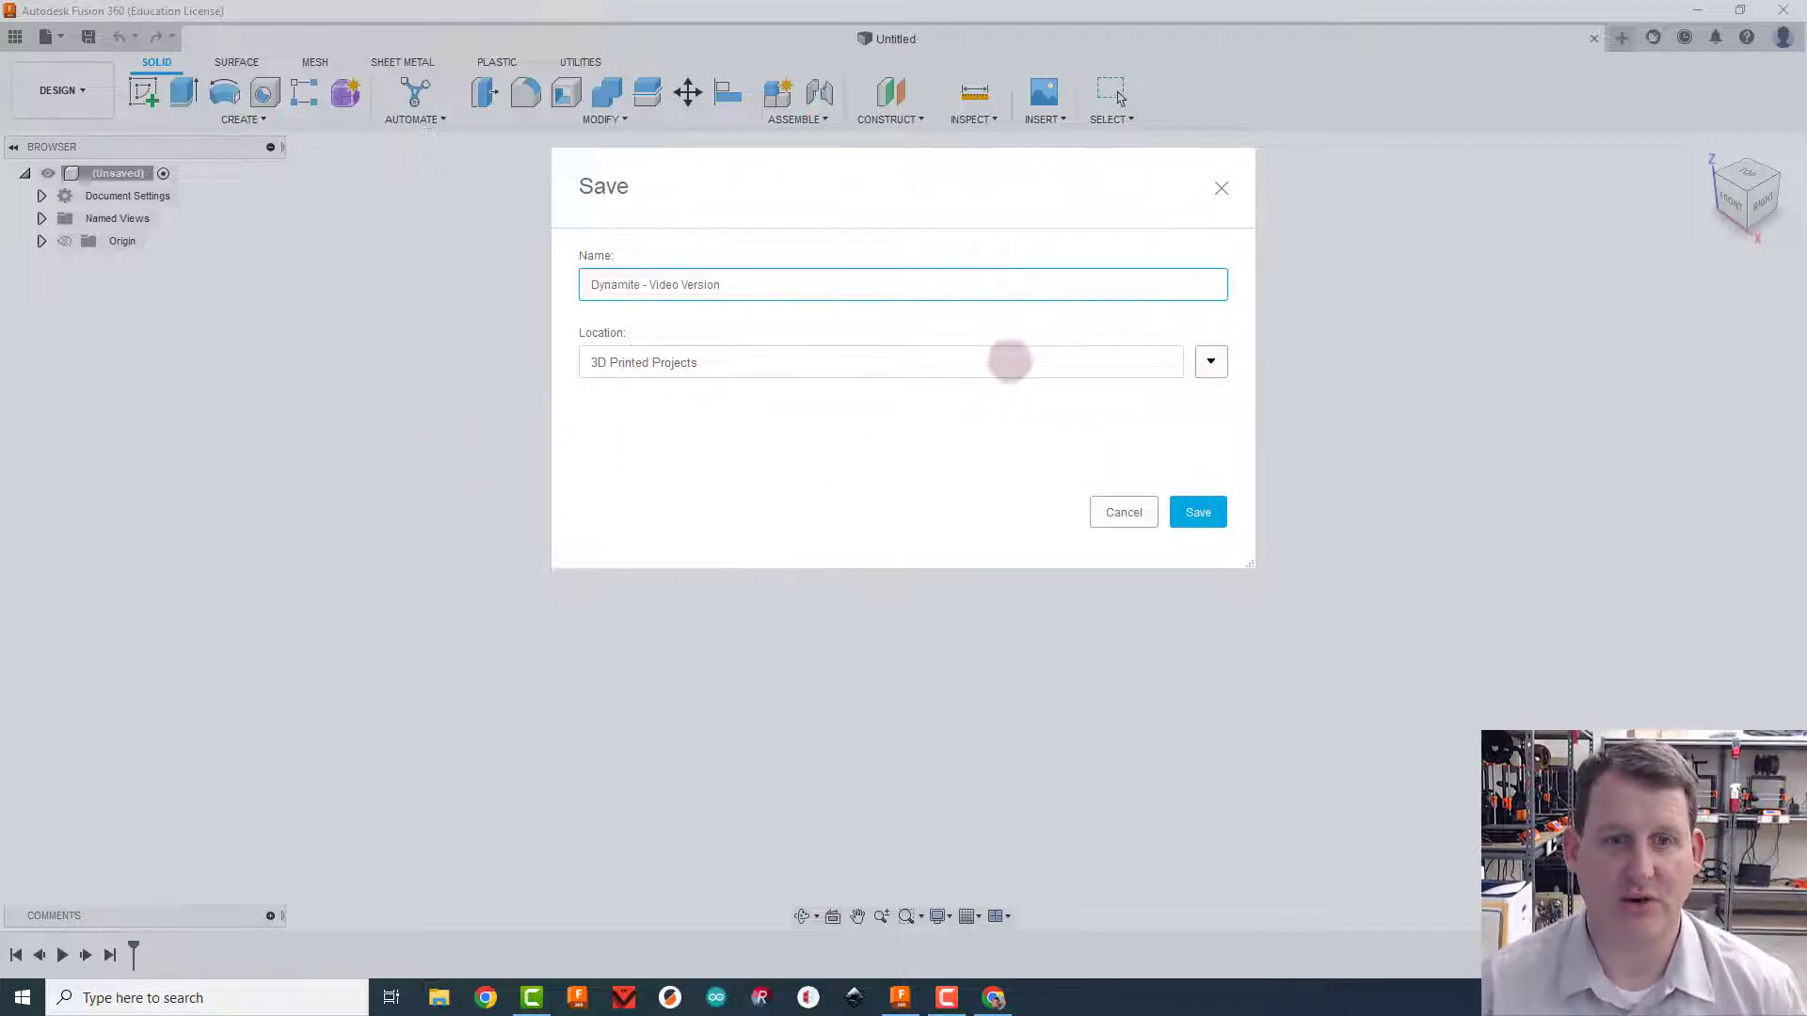
click(1212, 359)
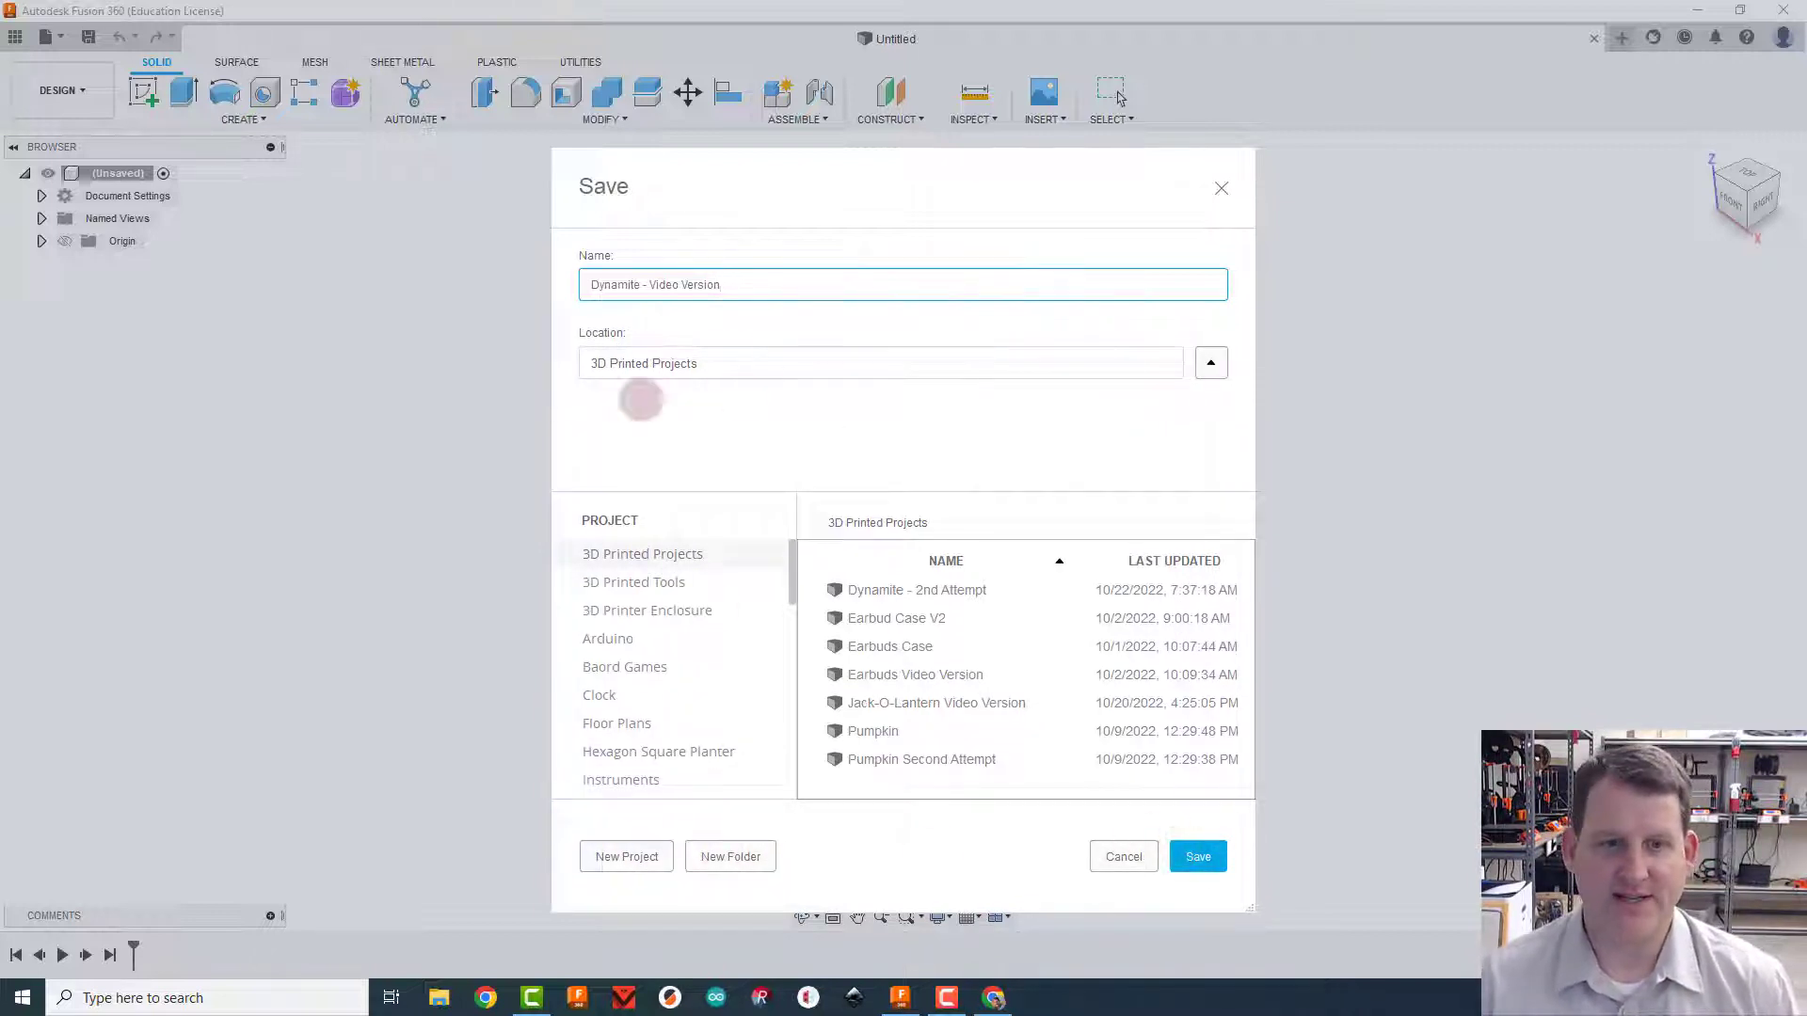
click(1190, 855)
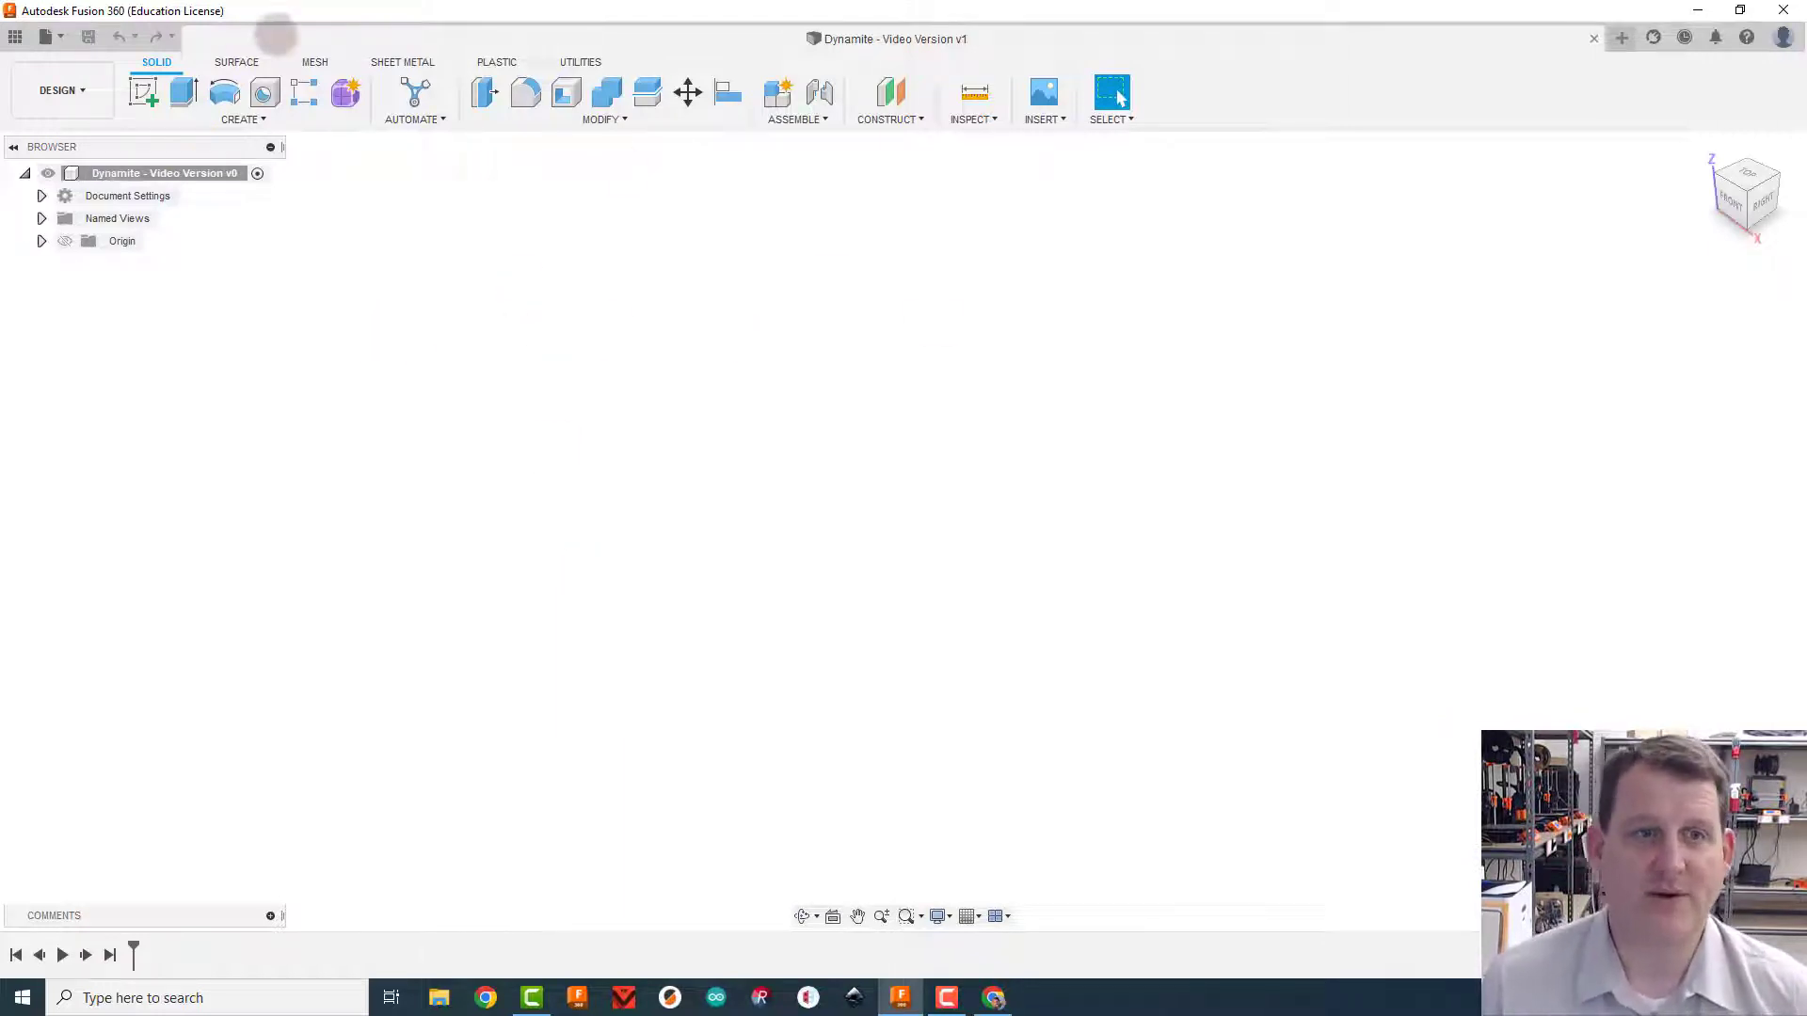
Check the dynamite reference picture in the browser and sketch a 15 mm diameter circle centred on the origin of the front plane
key(alt+Tab)
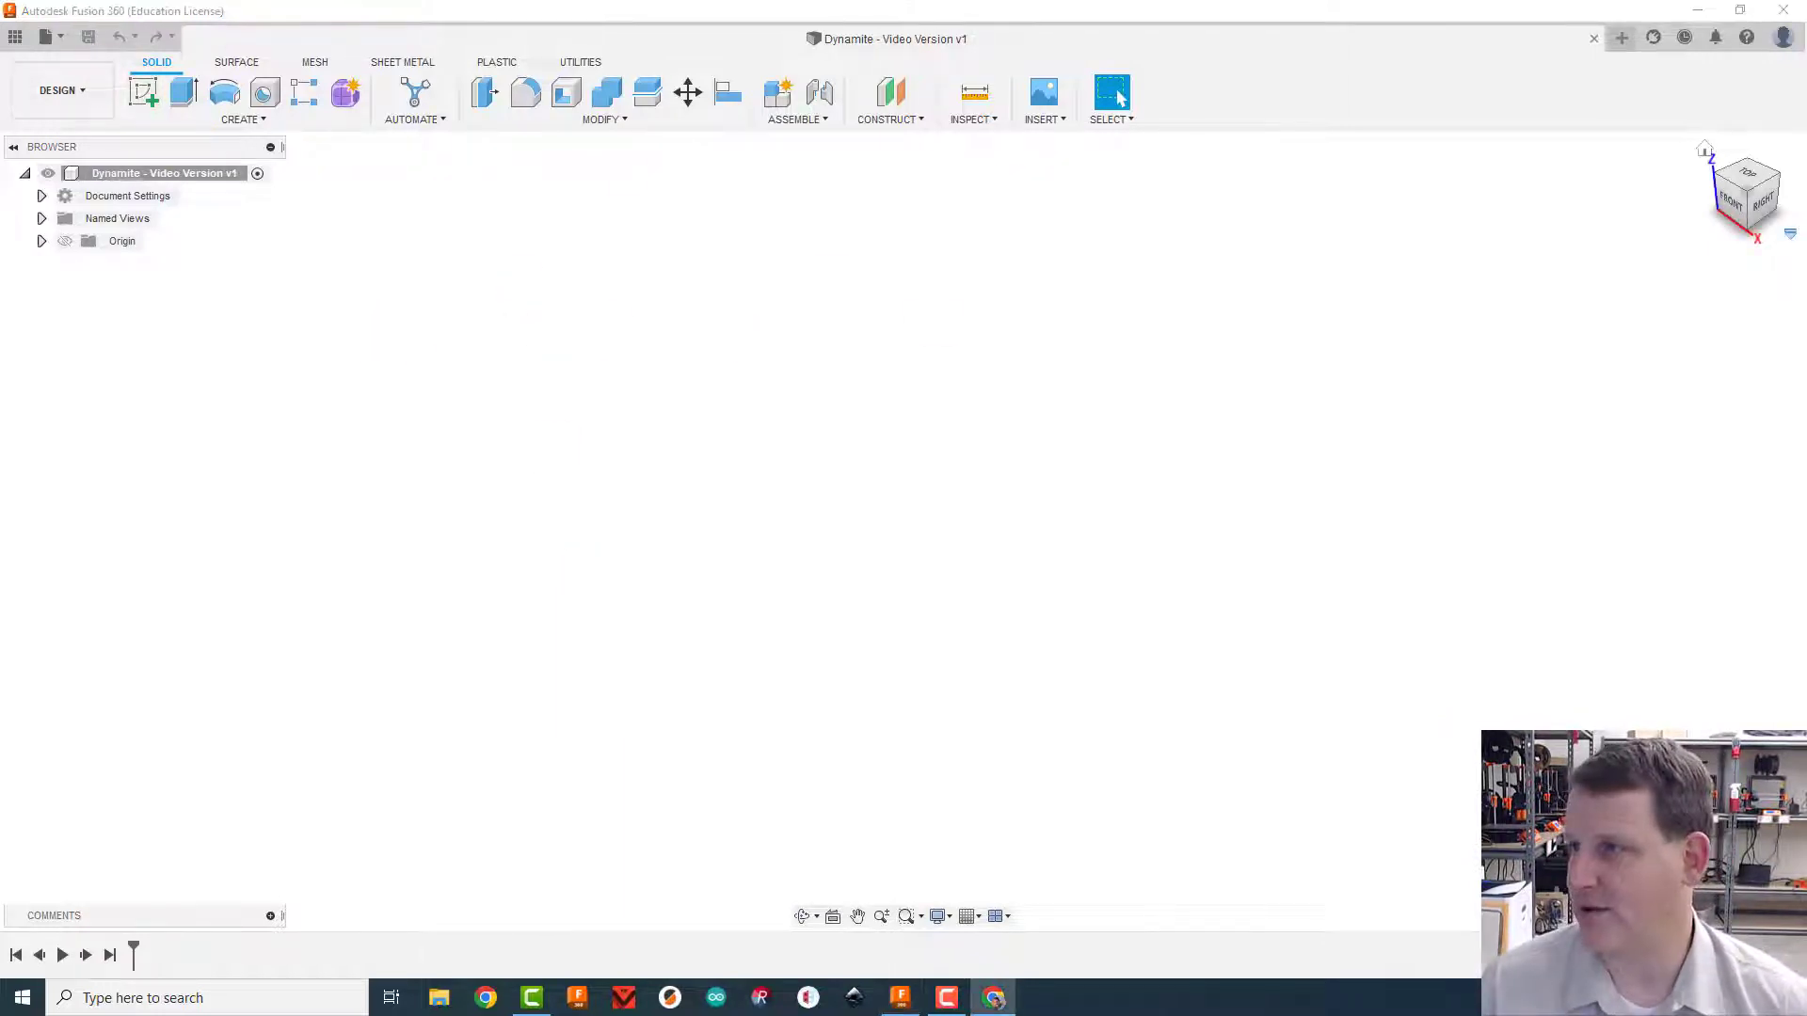
drag(1242, 1014, 644, 0)
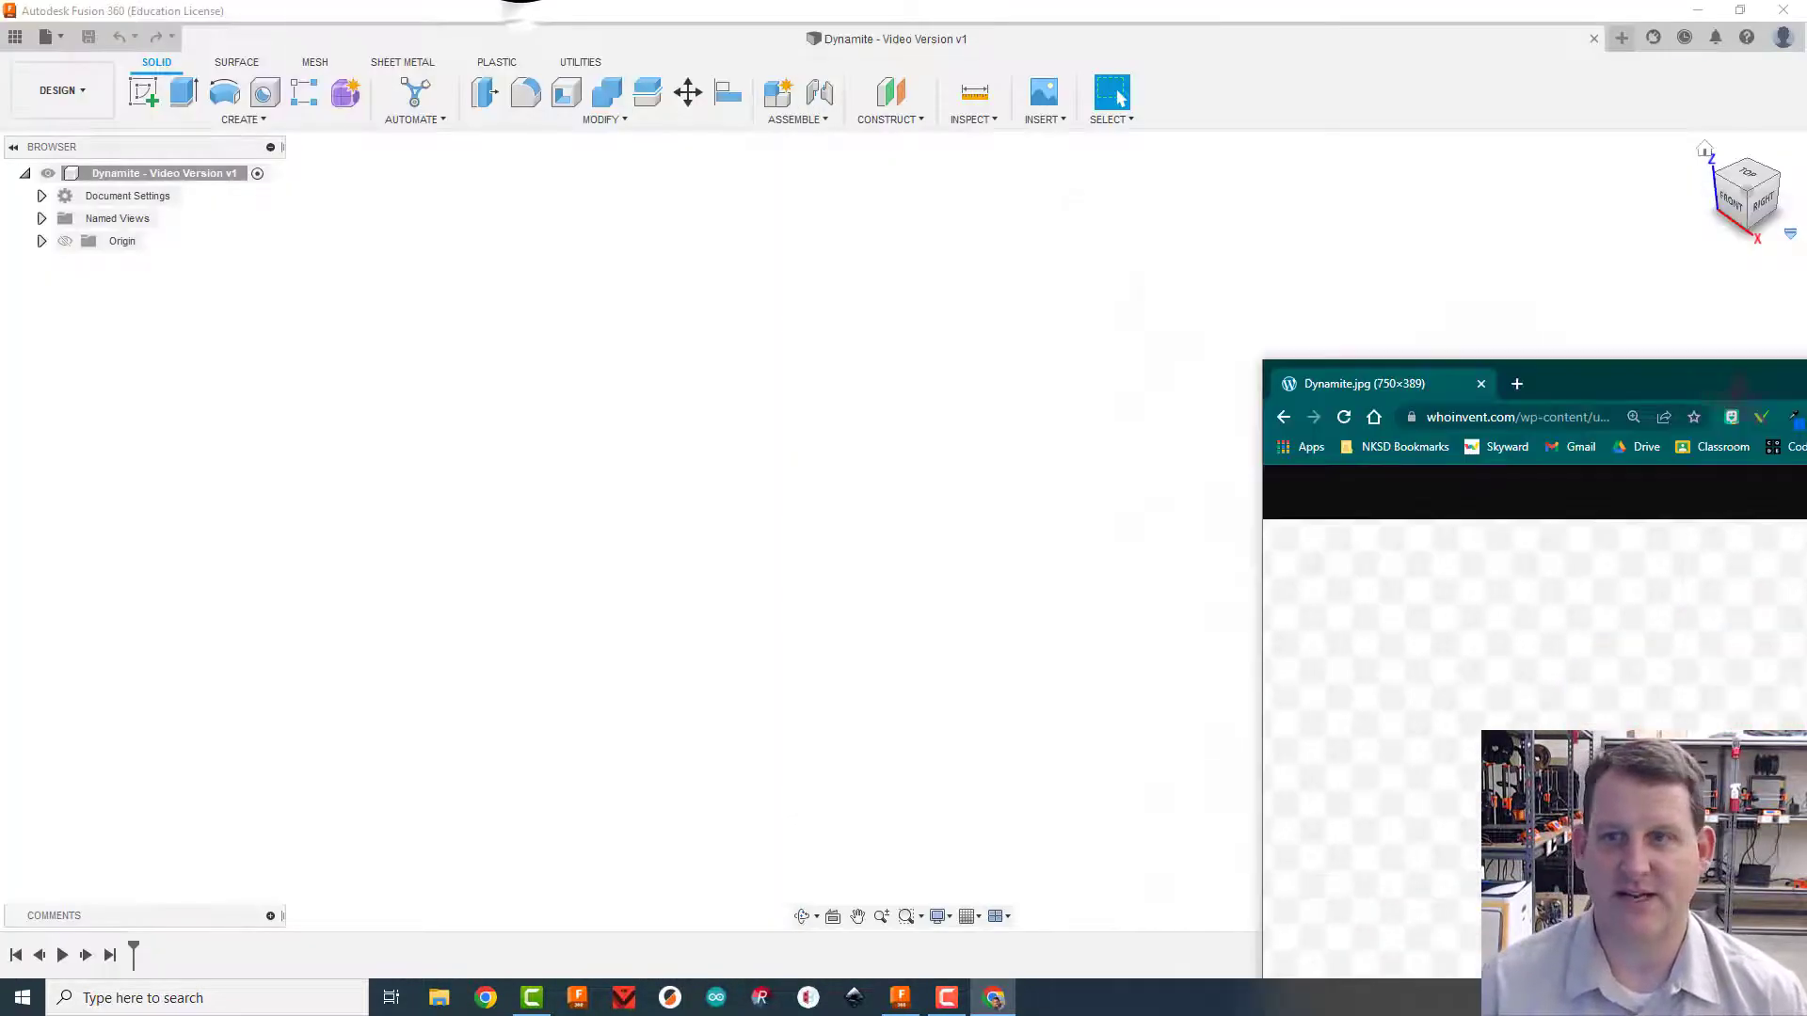
click(143, 91)
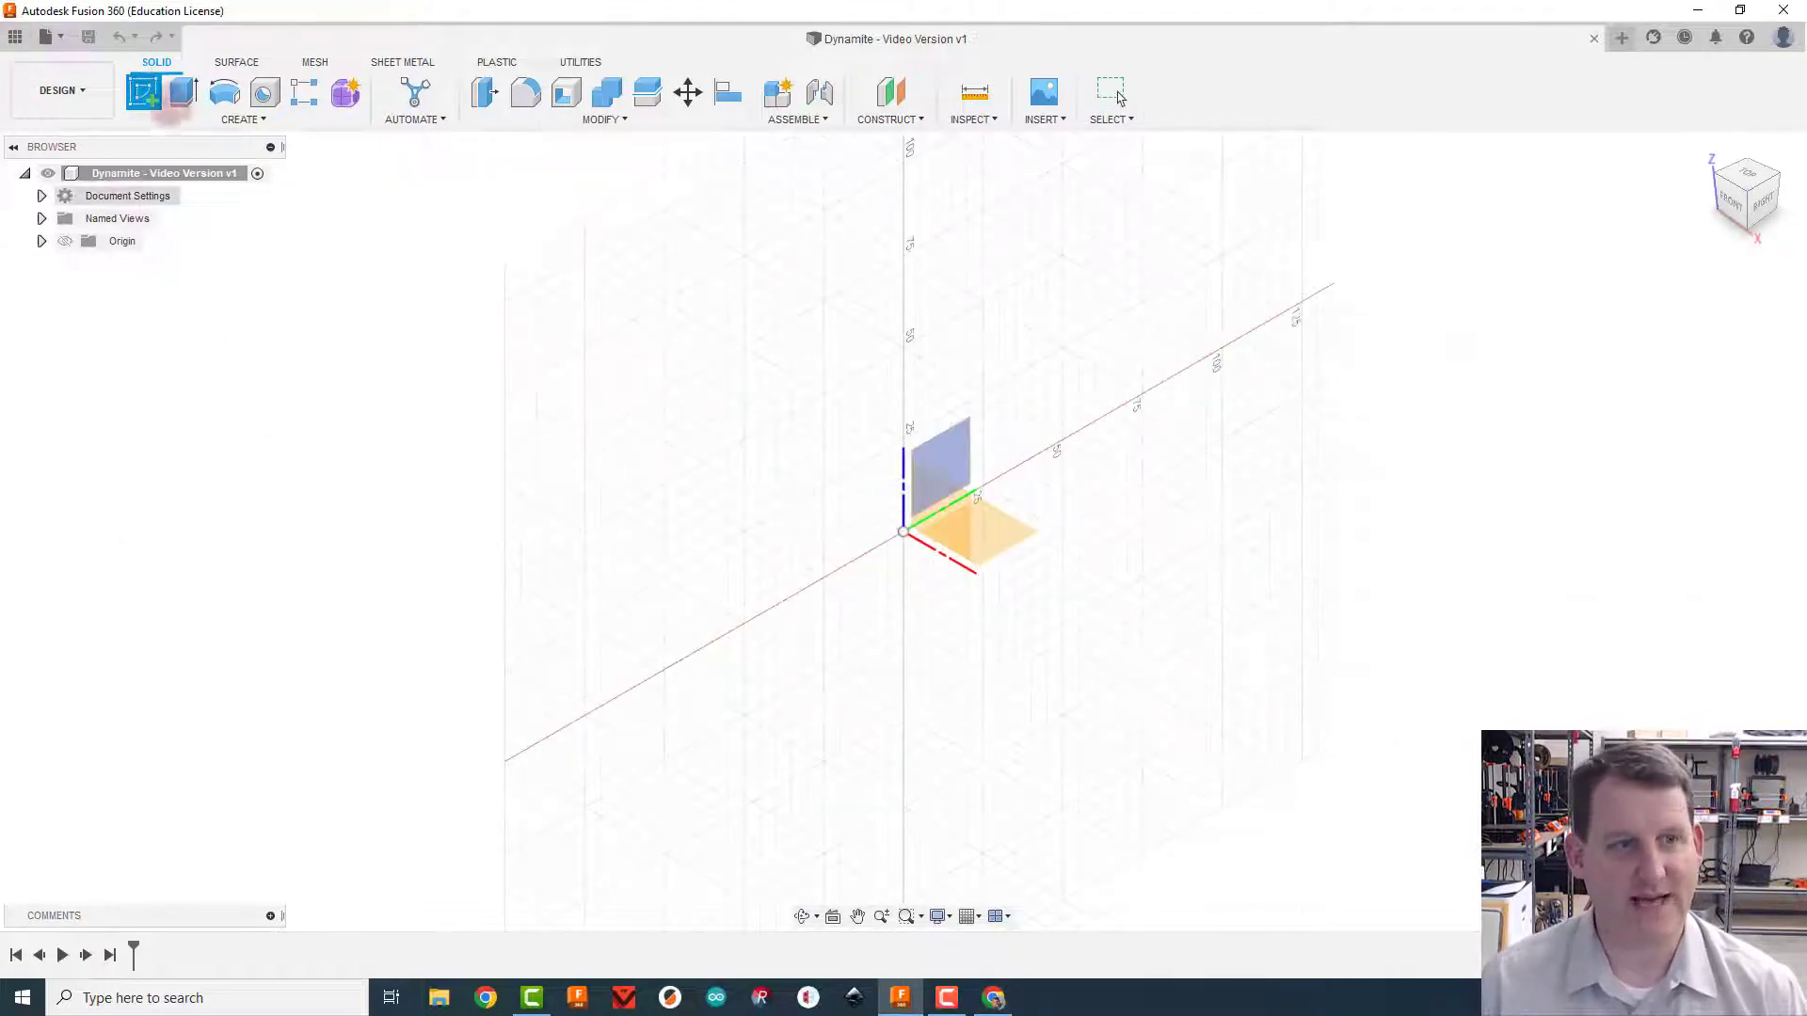
click(941, 506)
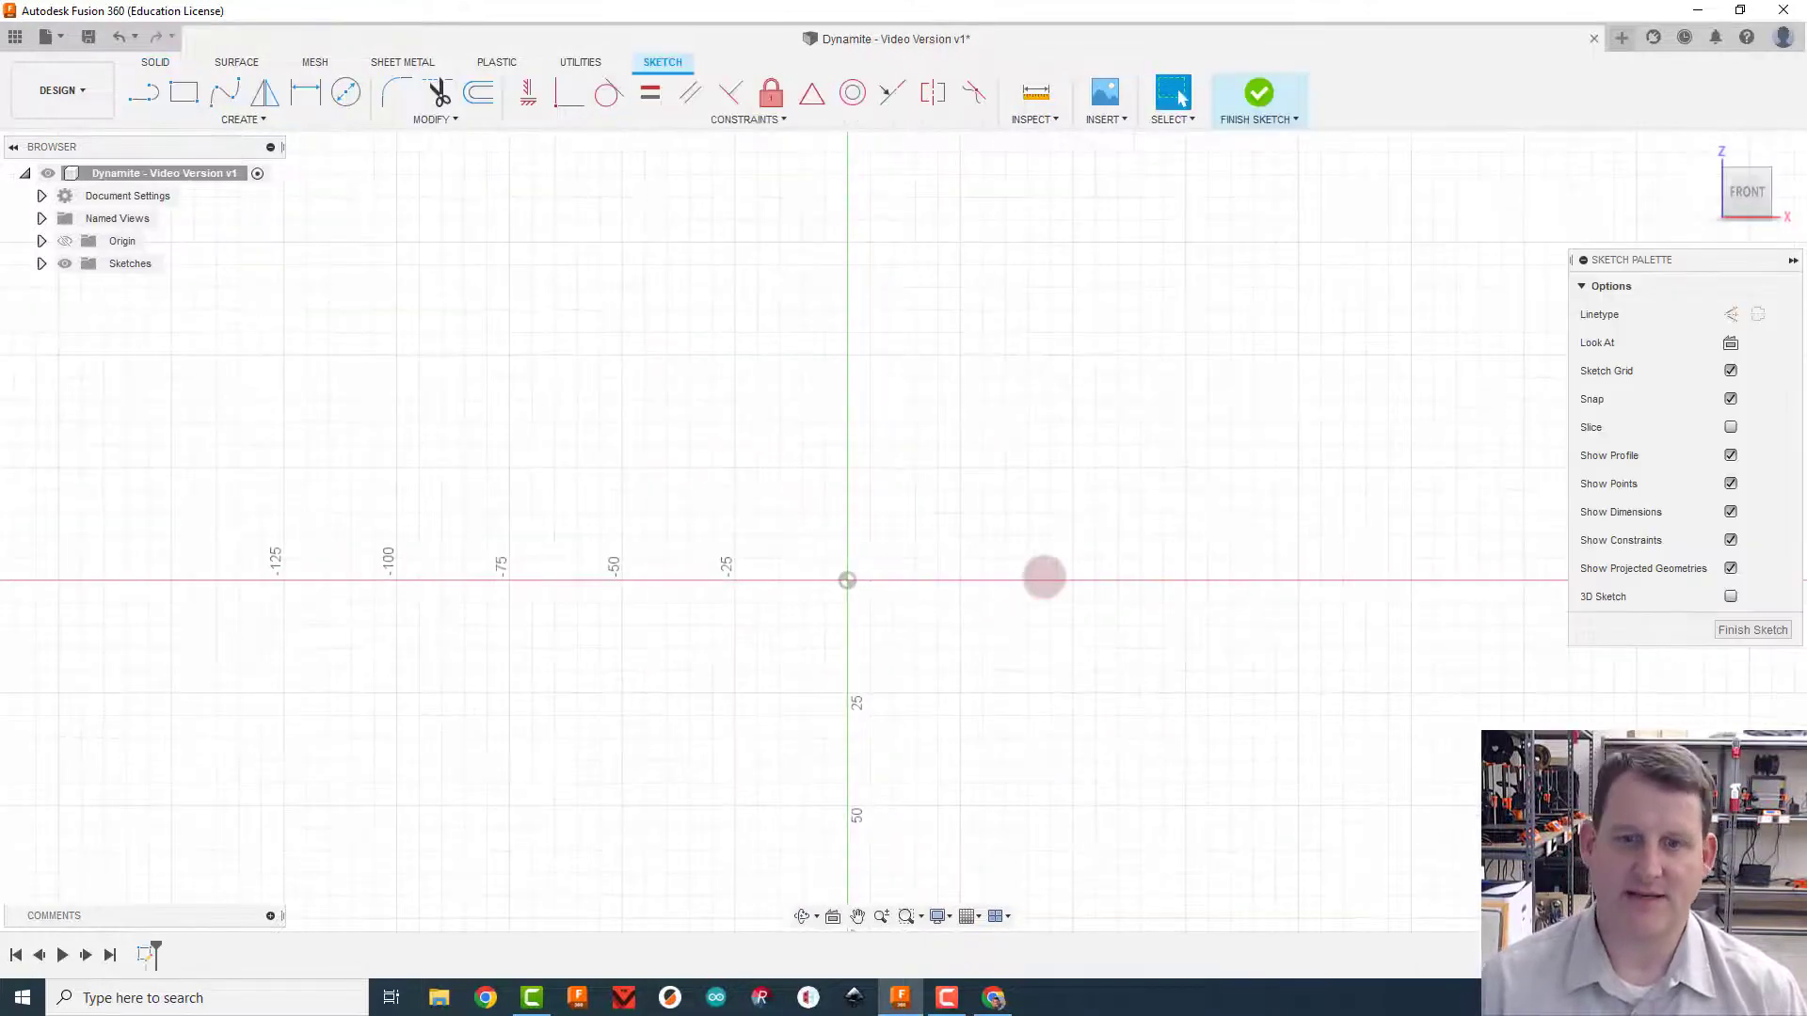
click(345, 92)
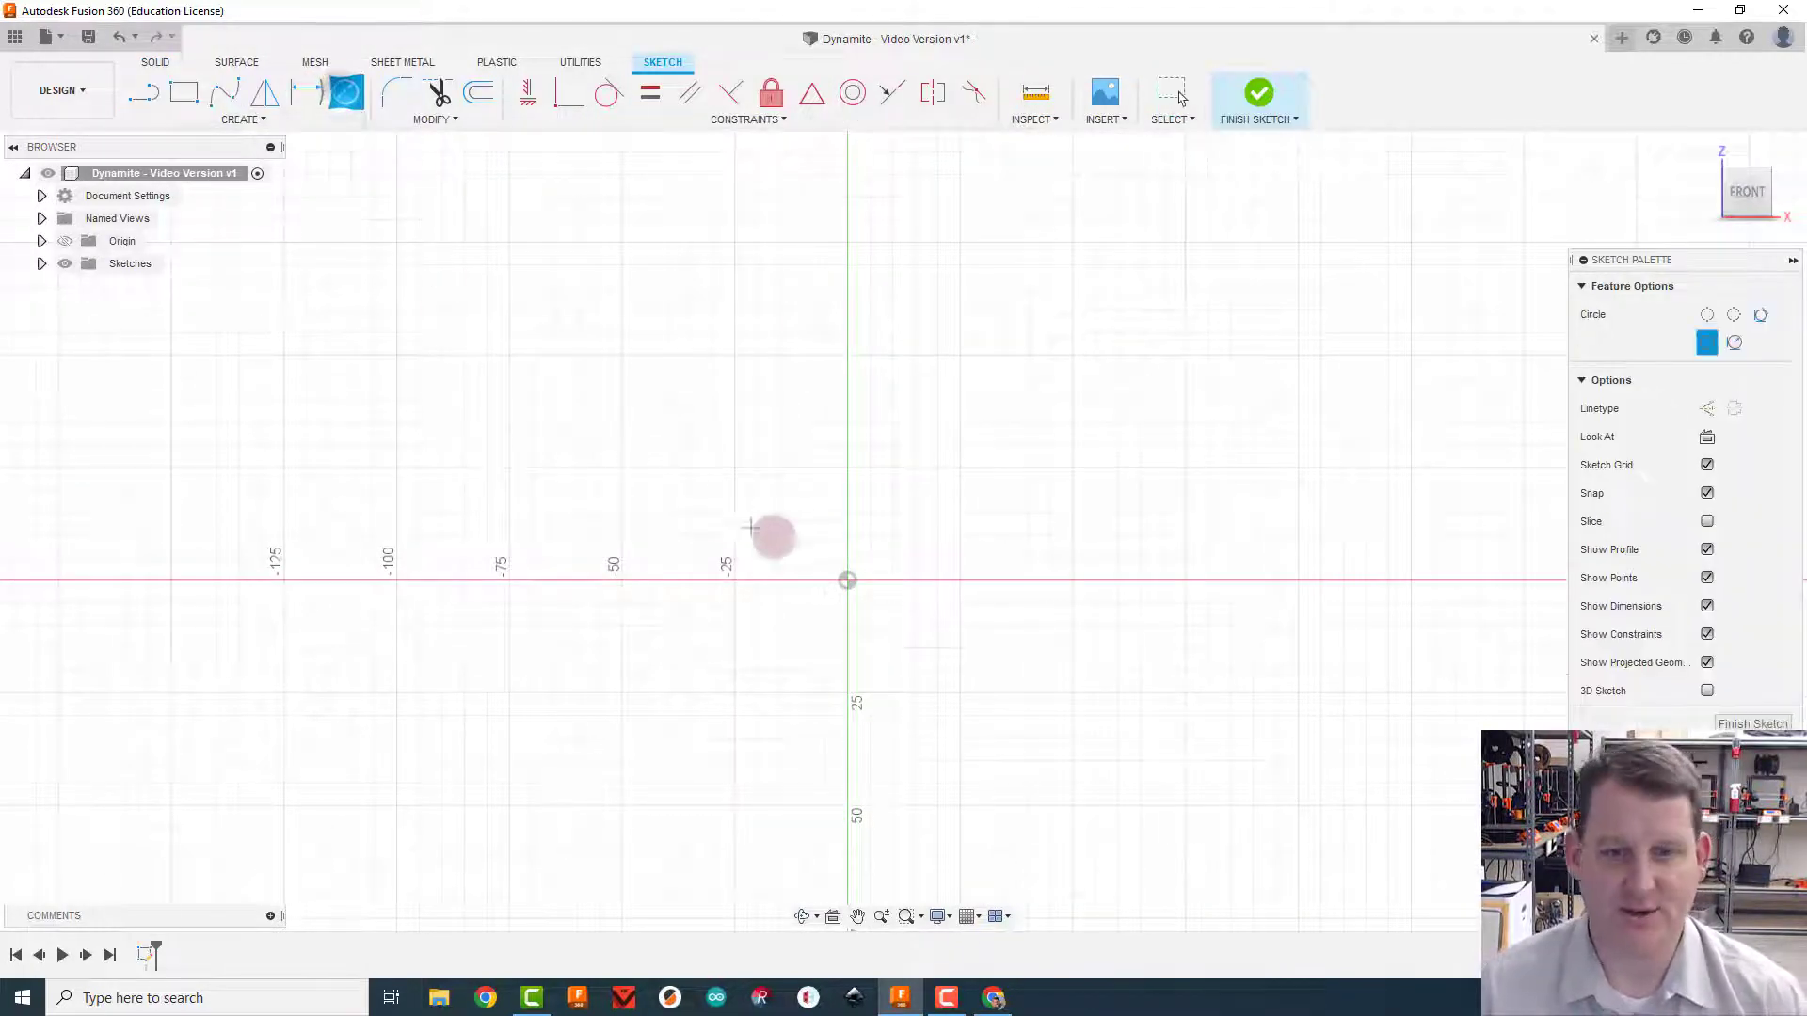
click(842, 580)
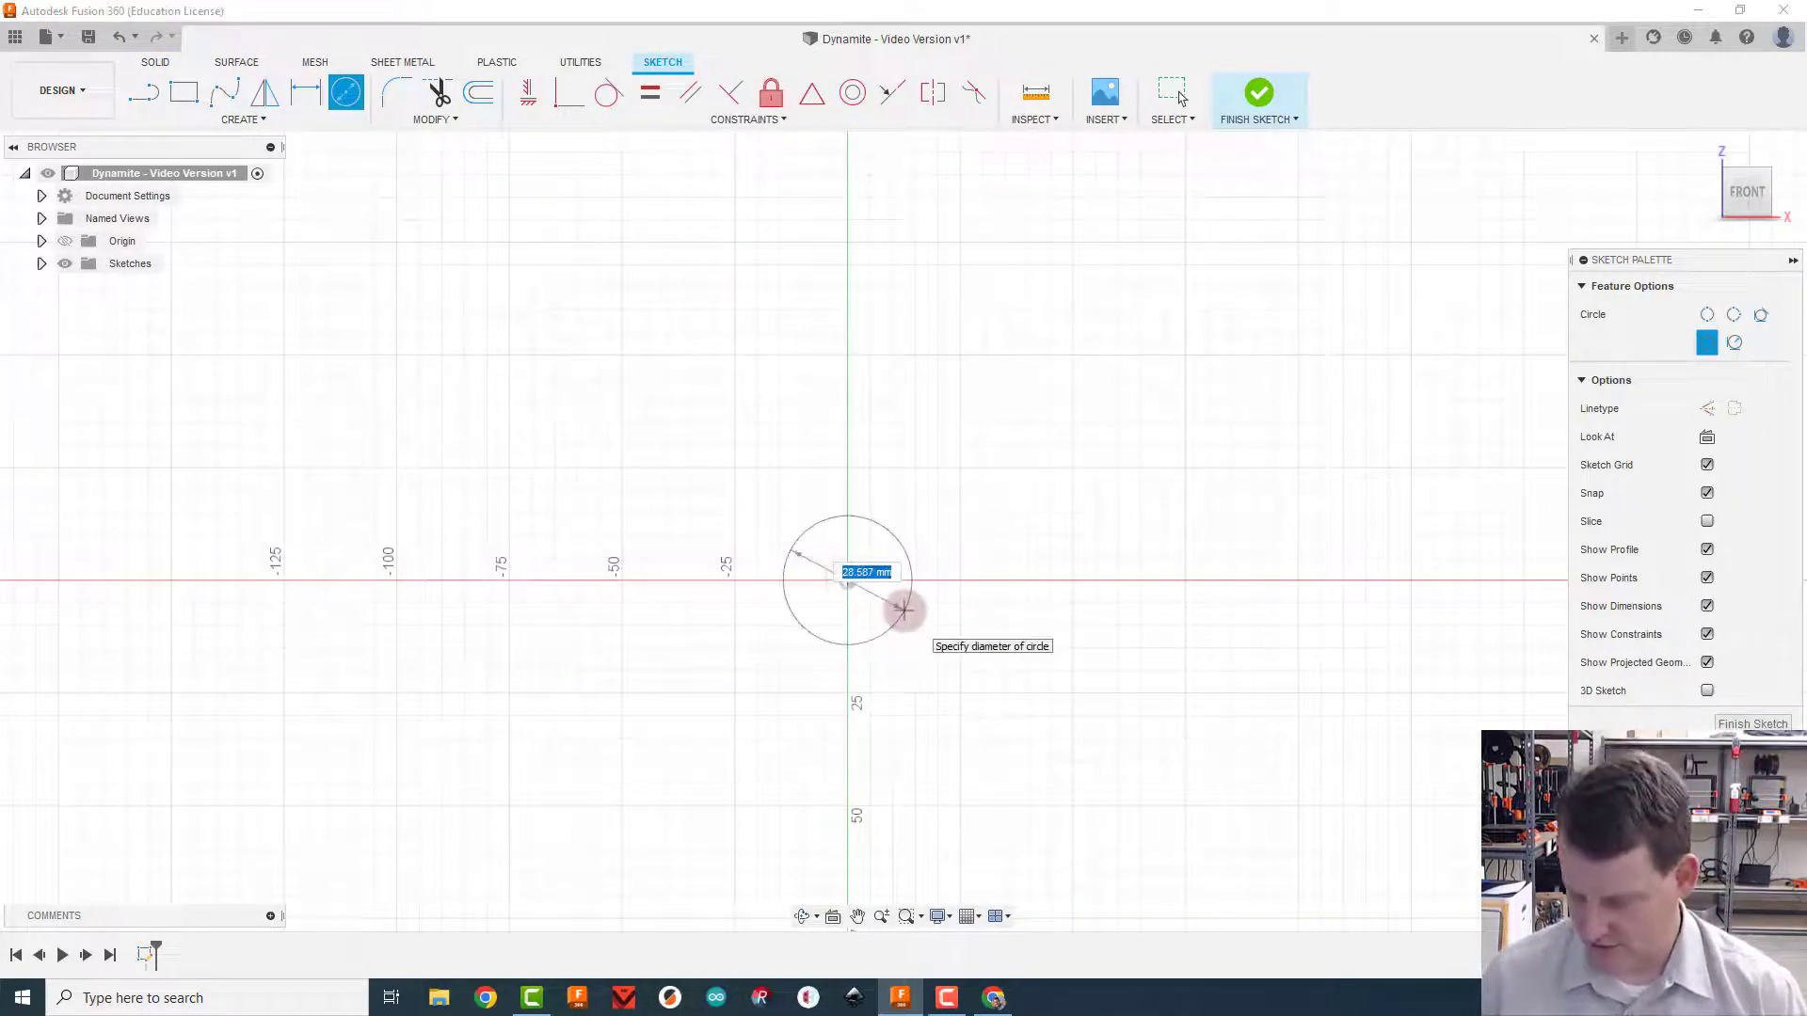
text(15)
key(Return)
key(Escape)
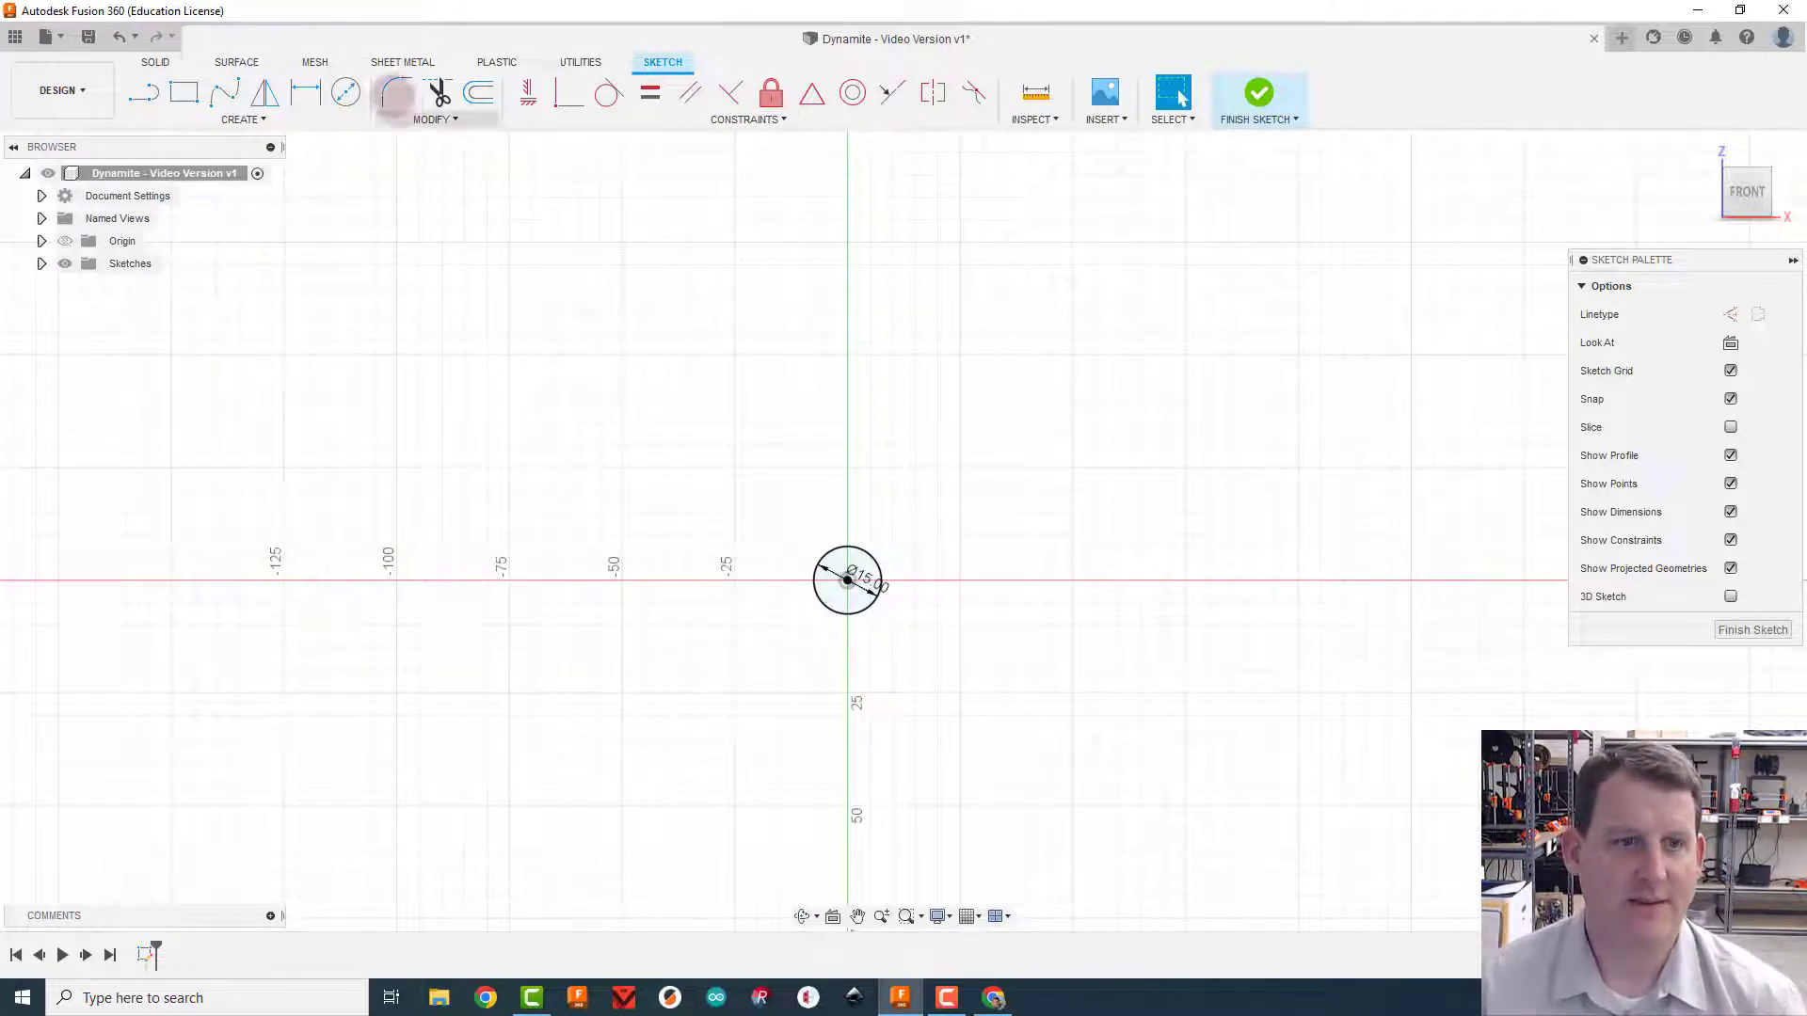
Sketch a second 15 mm circle up and left of the origin and link its diameter to the origin circle's diameter dimension, d1
click(346, 92)
click(712, 445)
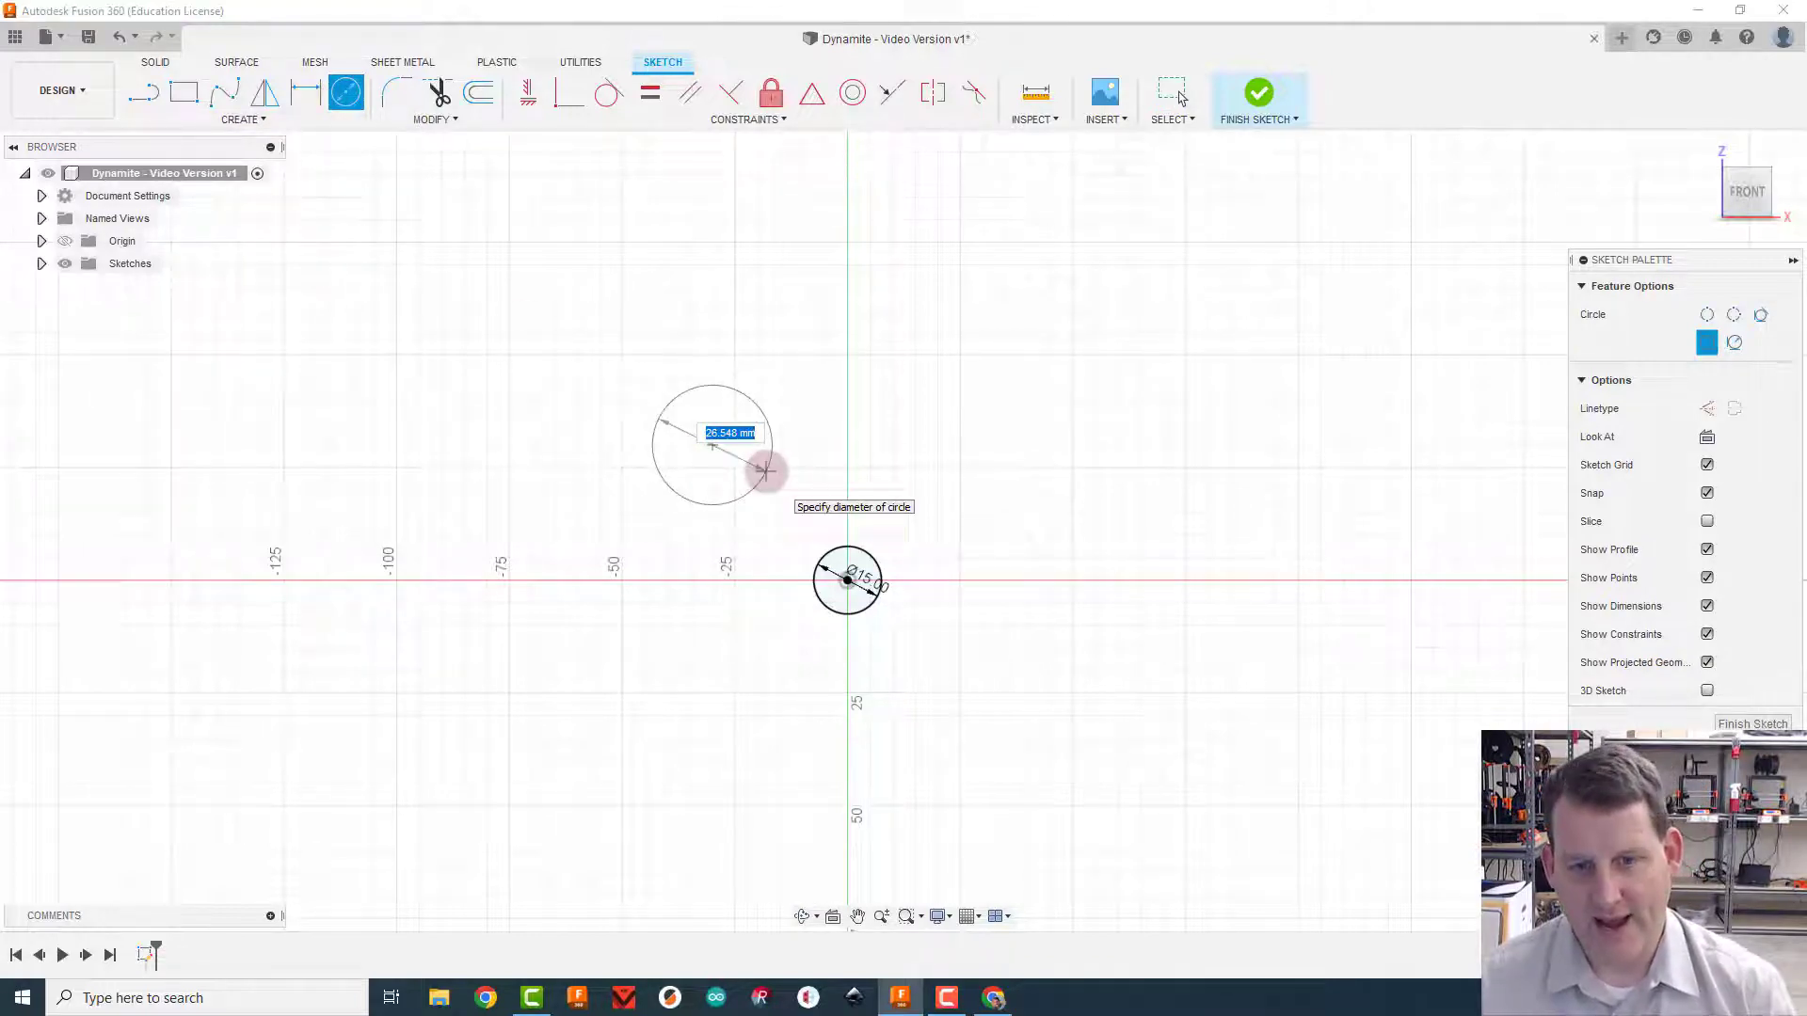
key(Return)
key(Escape)
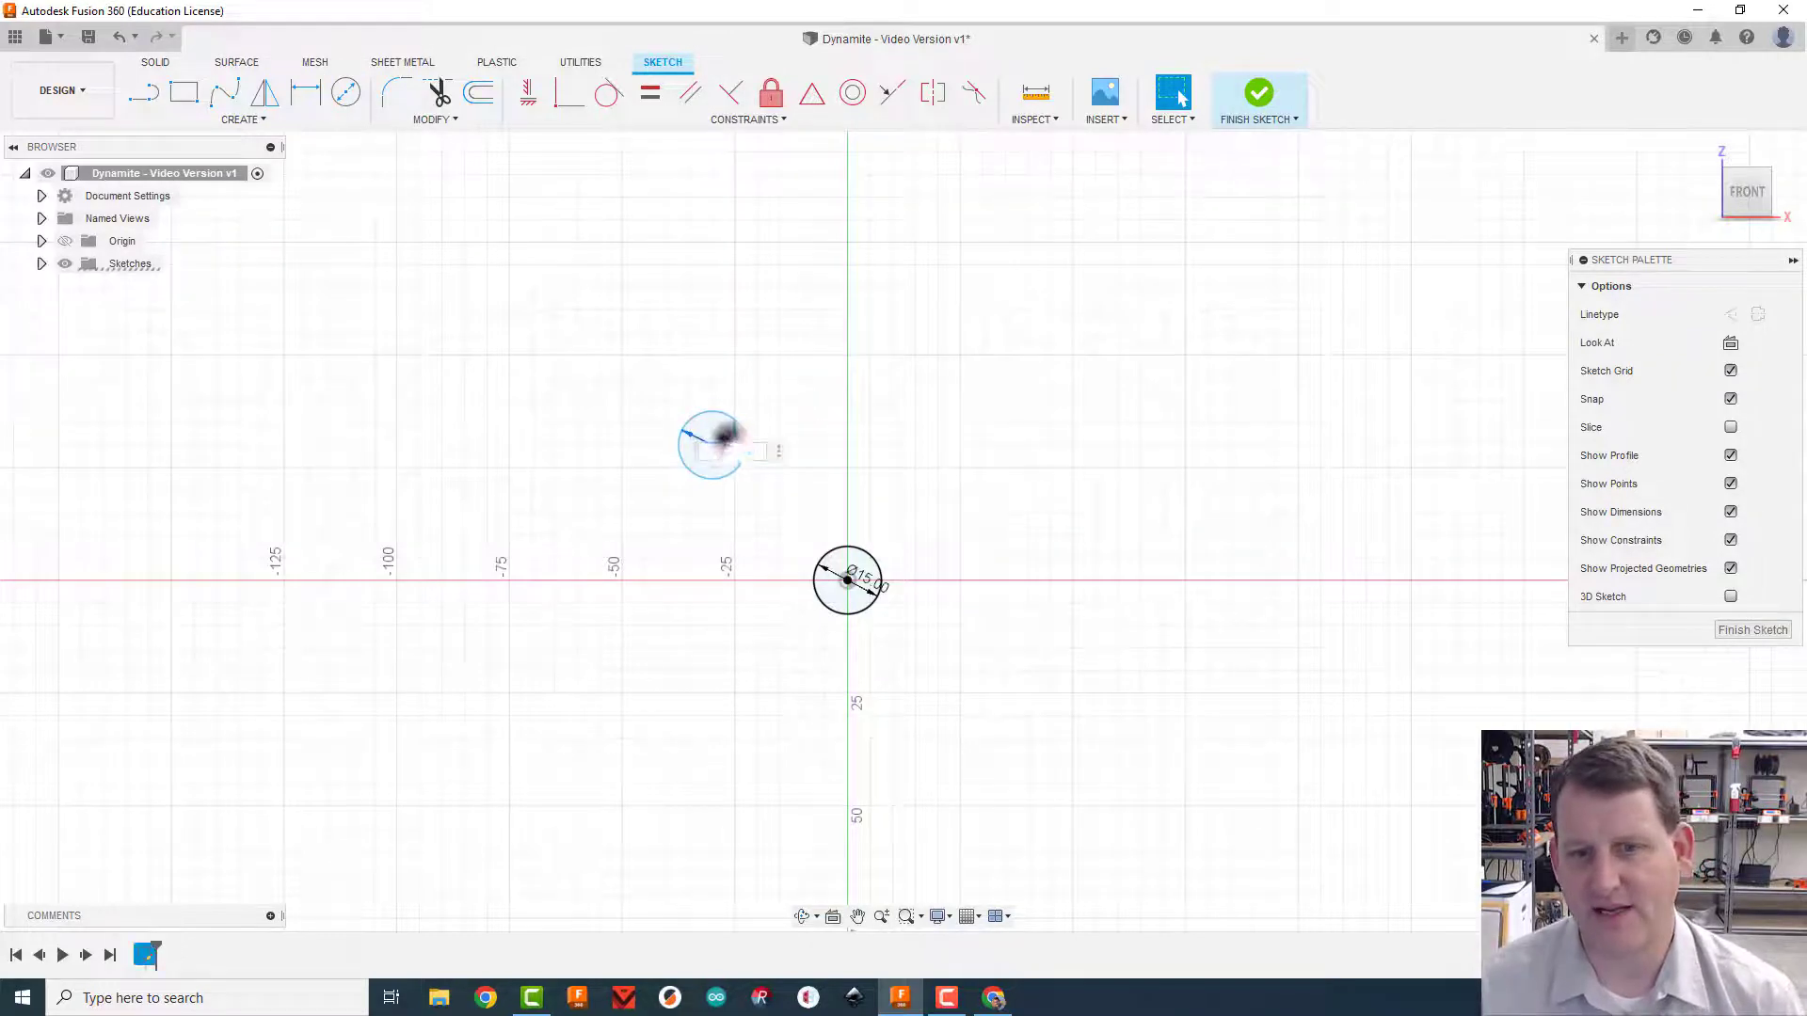
double_click(725, 438)
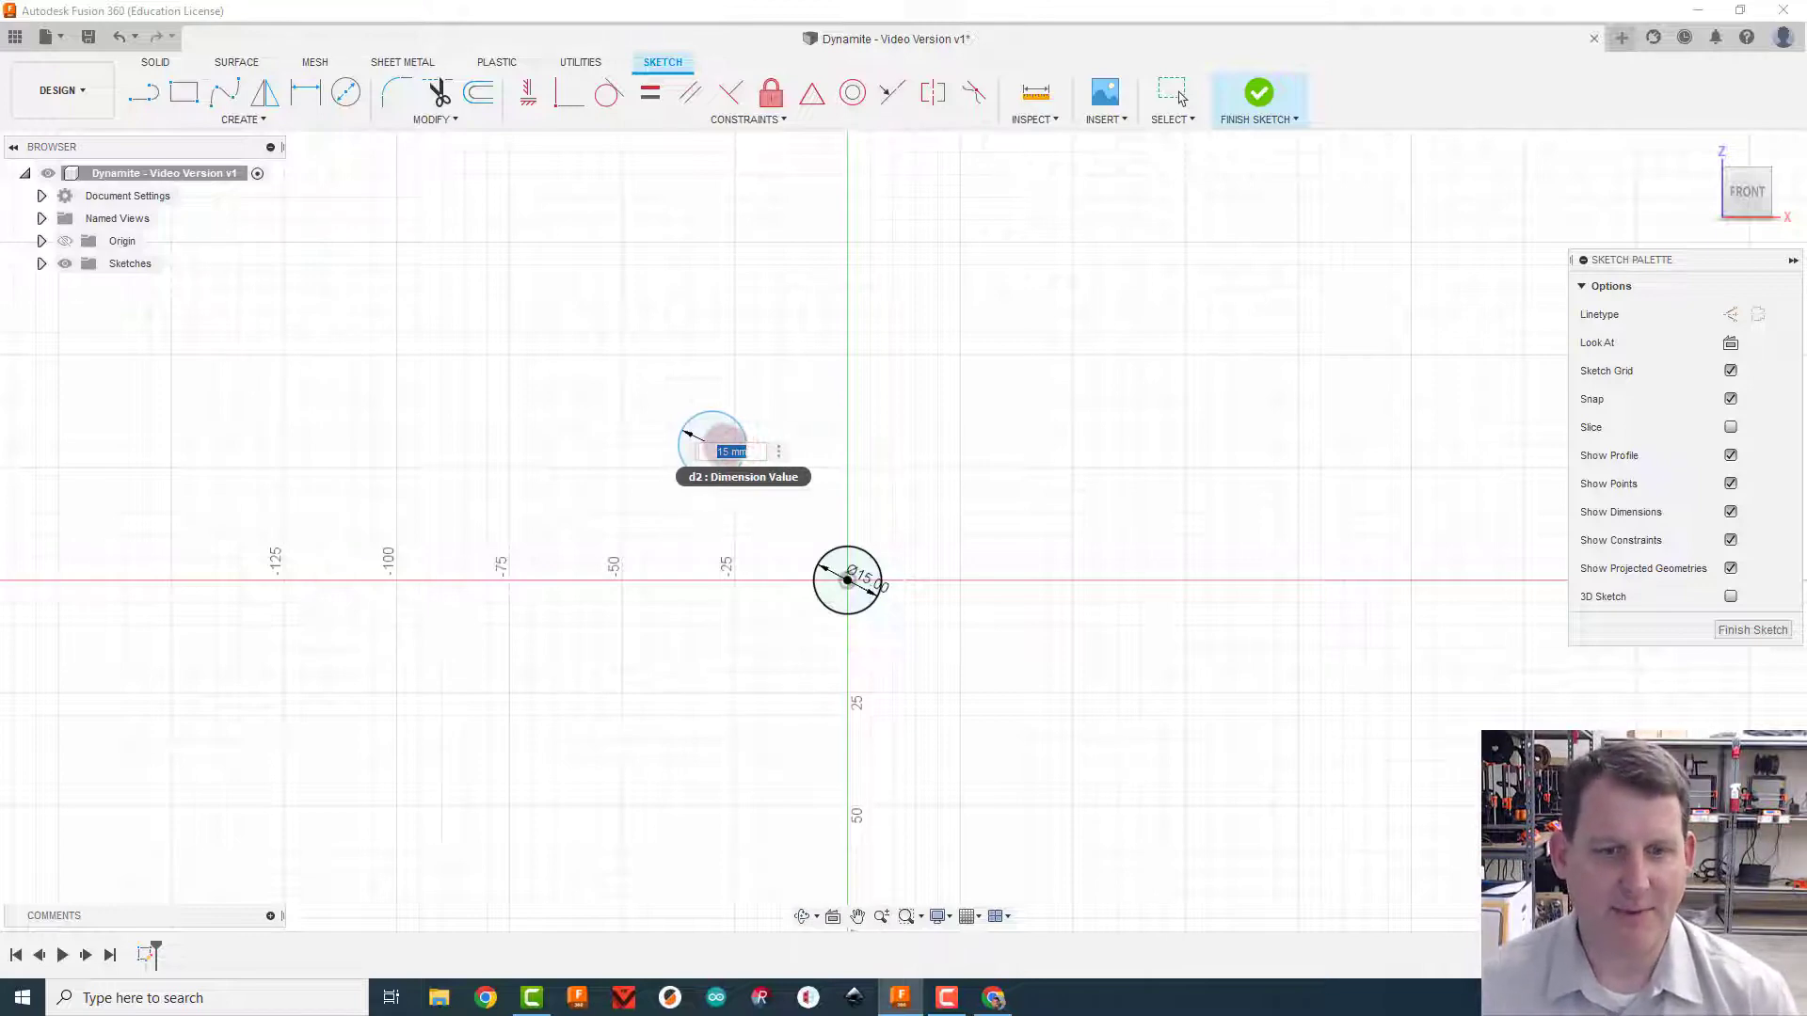
click(858, 576)
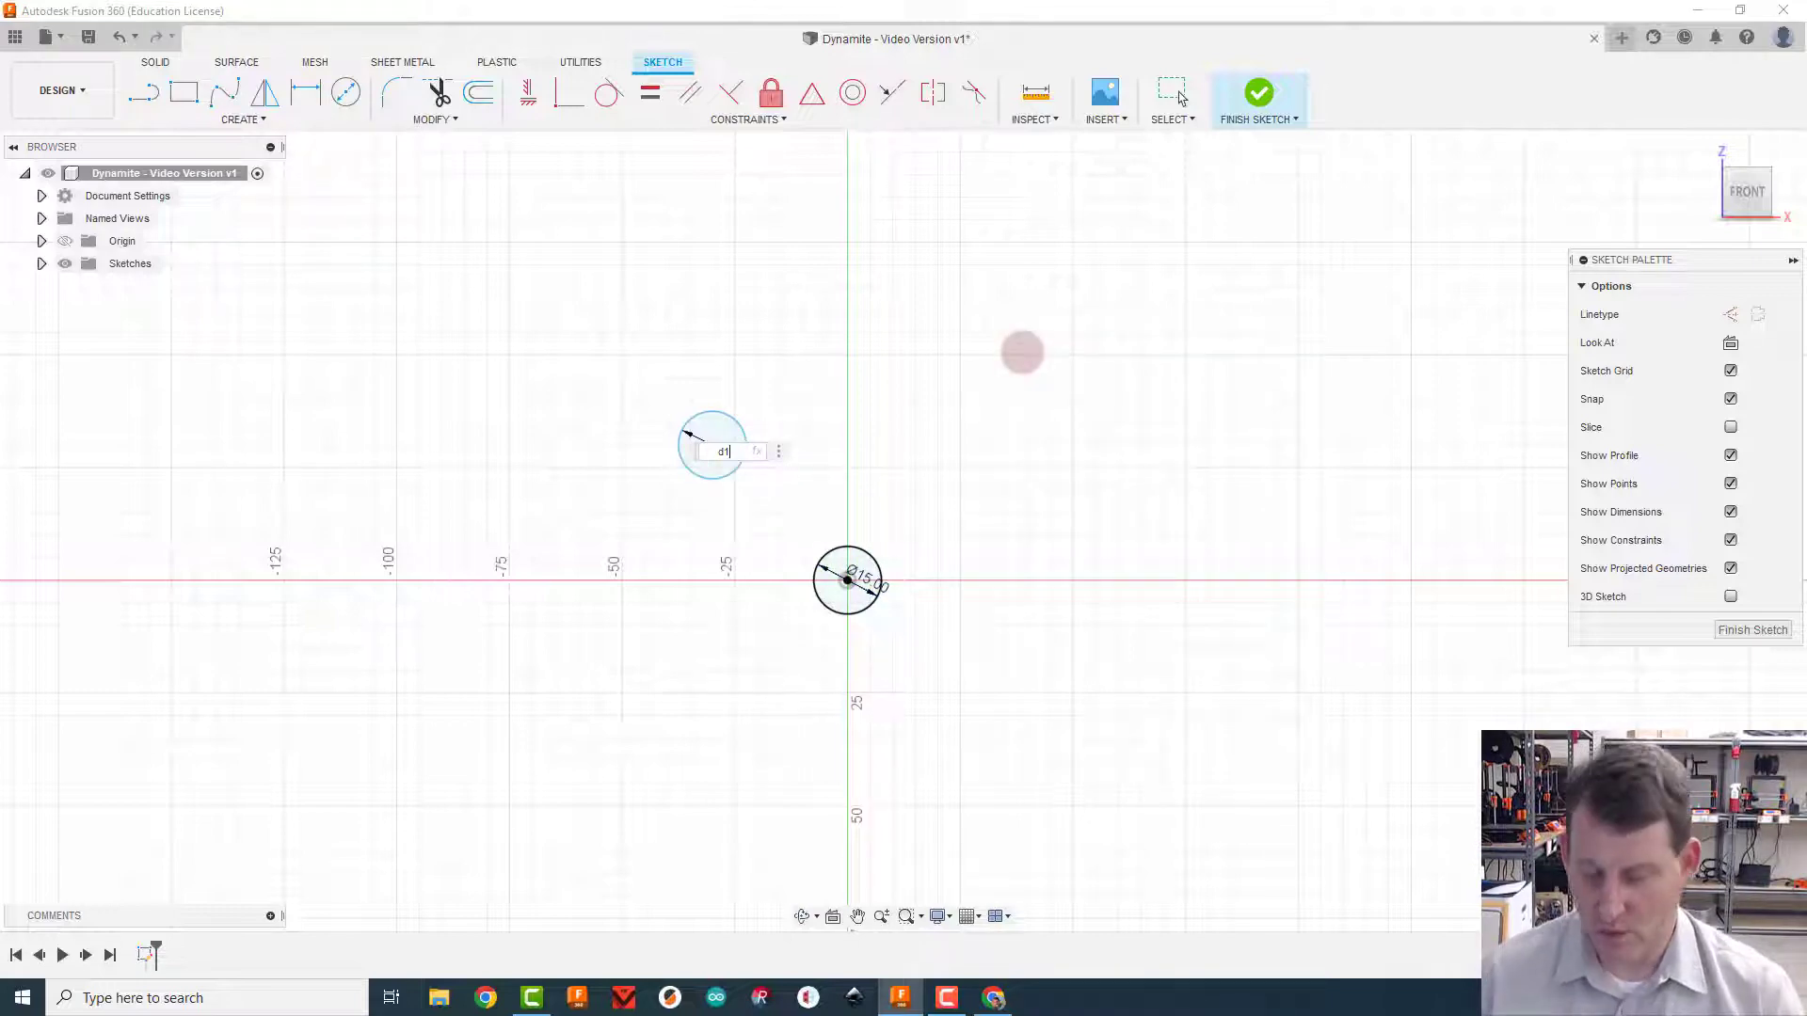
key(Return)
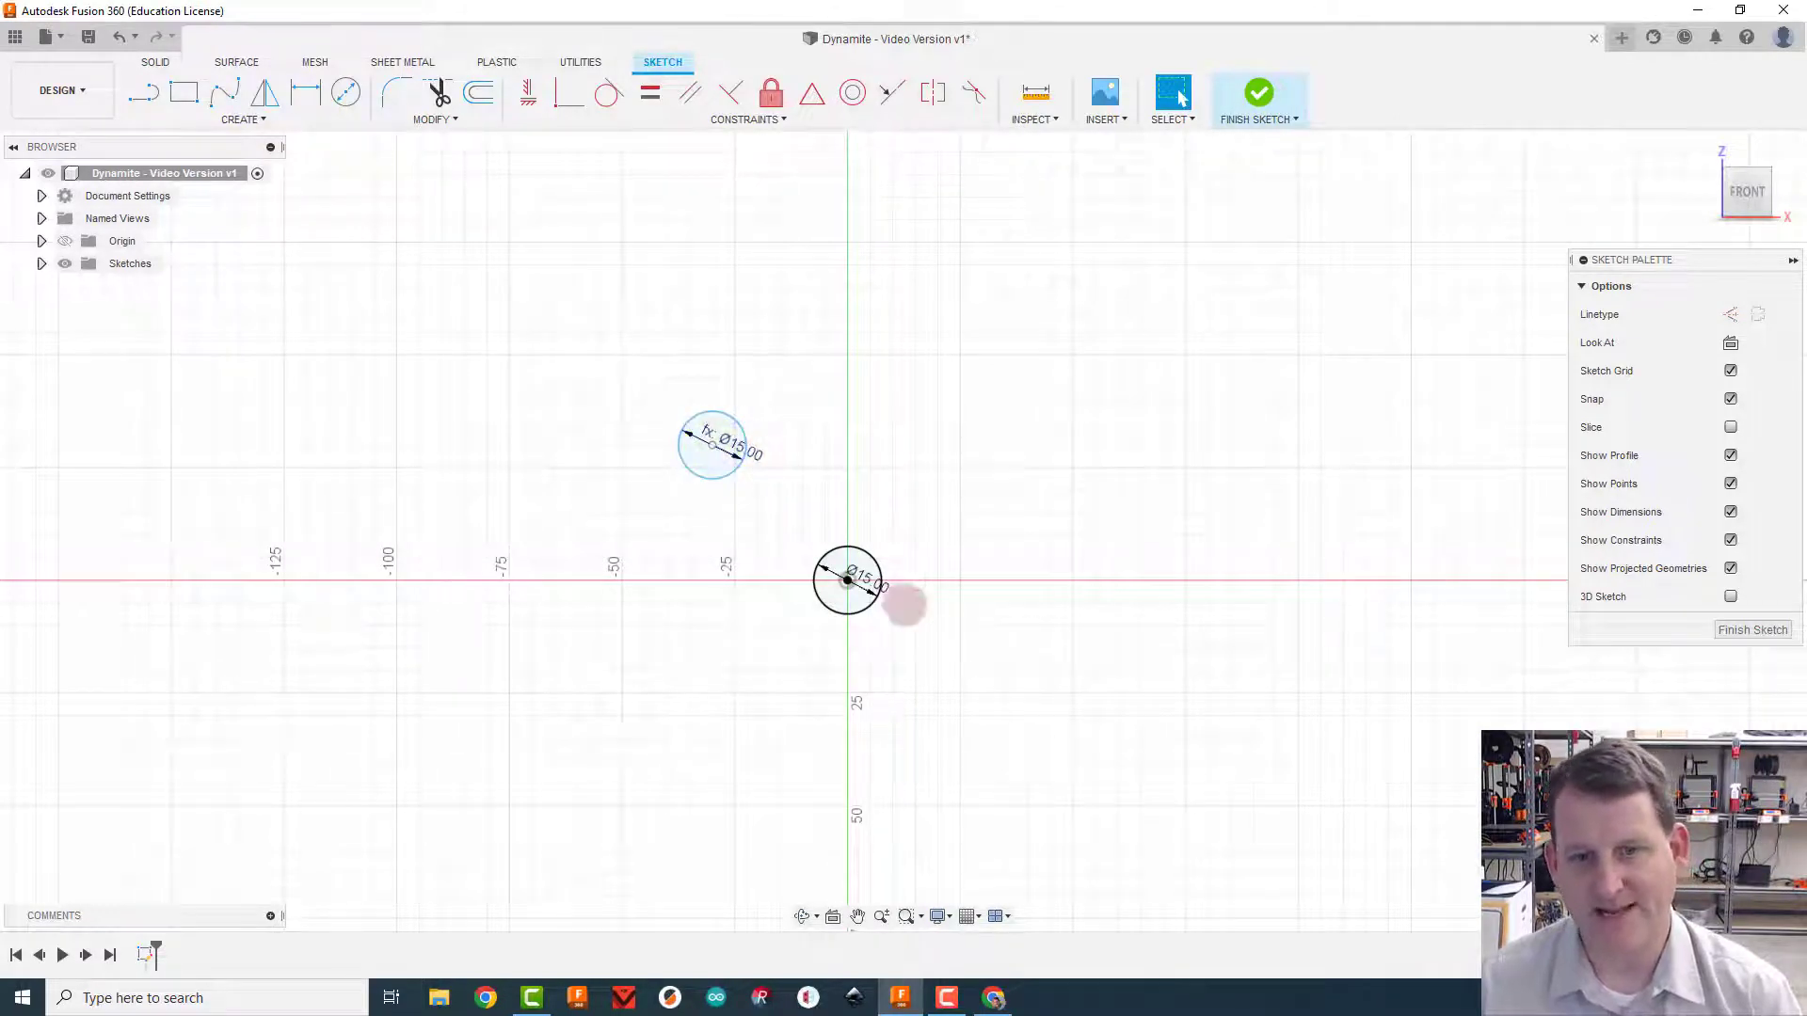
Test the linked diameters by setting the origin circle to 25 mm and back to 15 mm
double_click(865, 579)
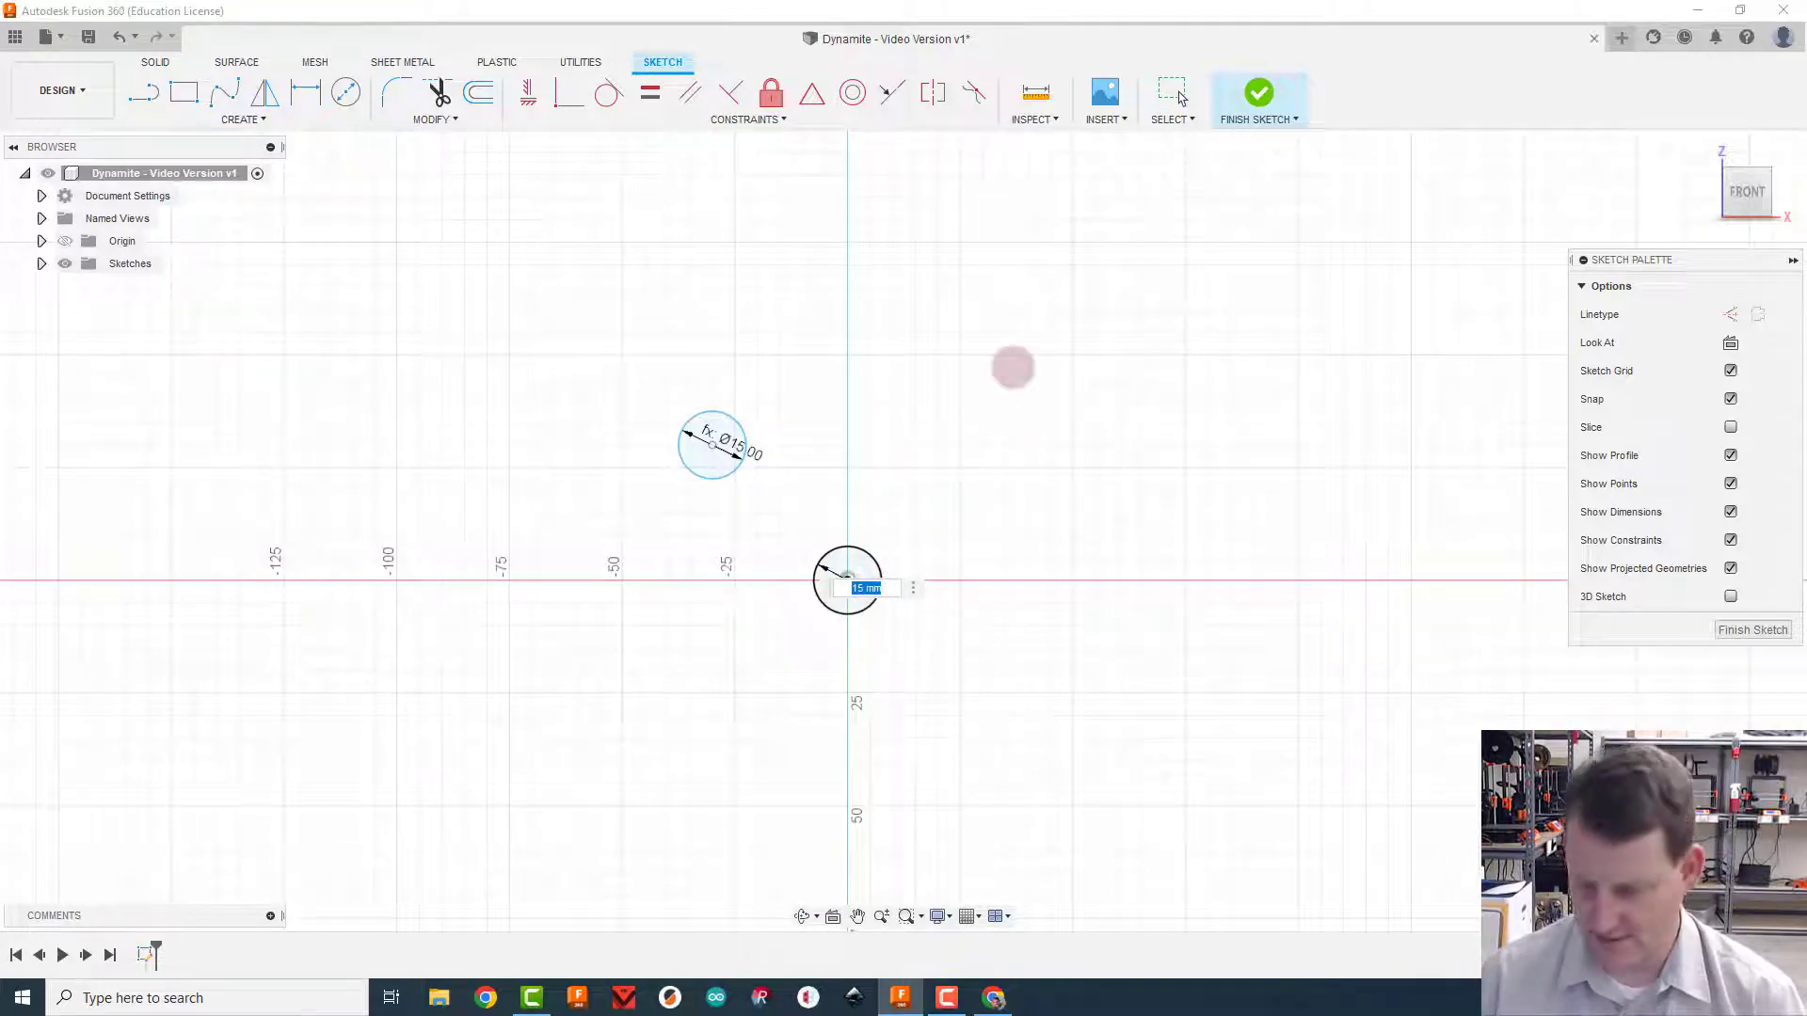
text(25)
key(Return)
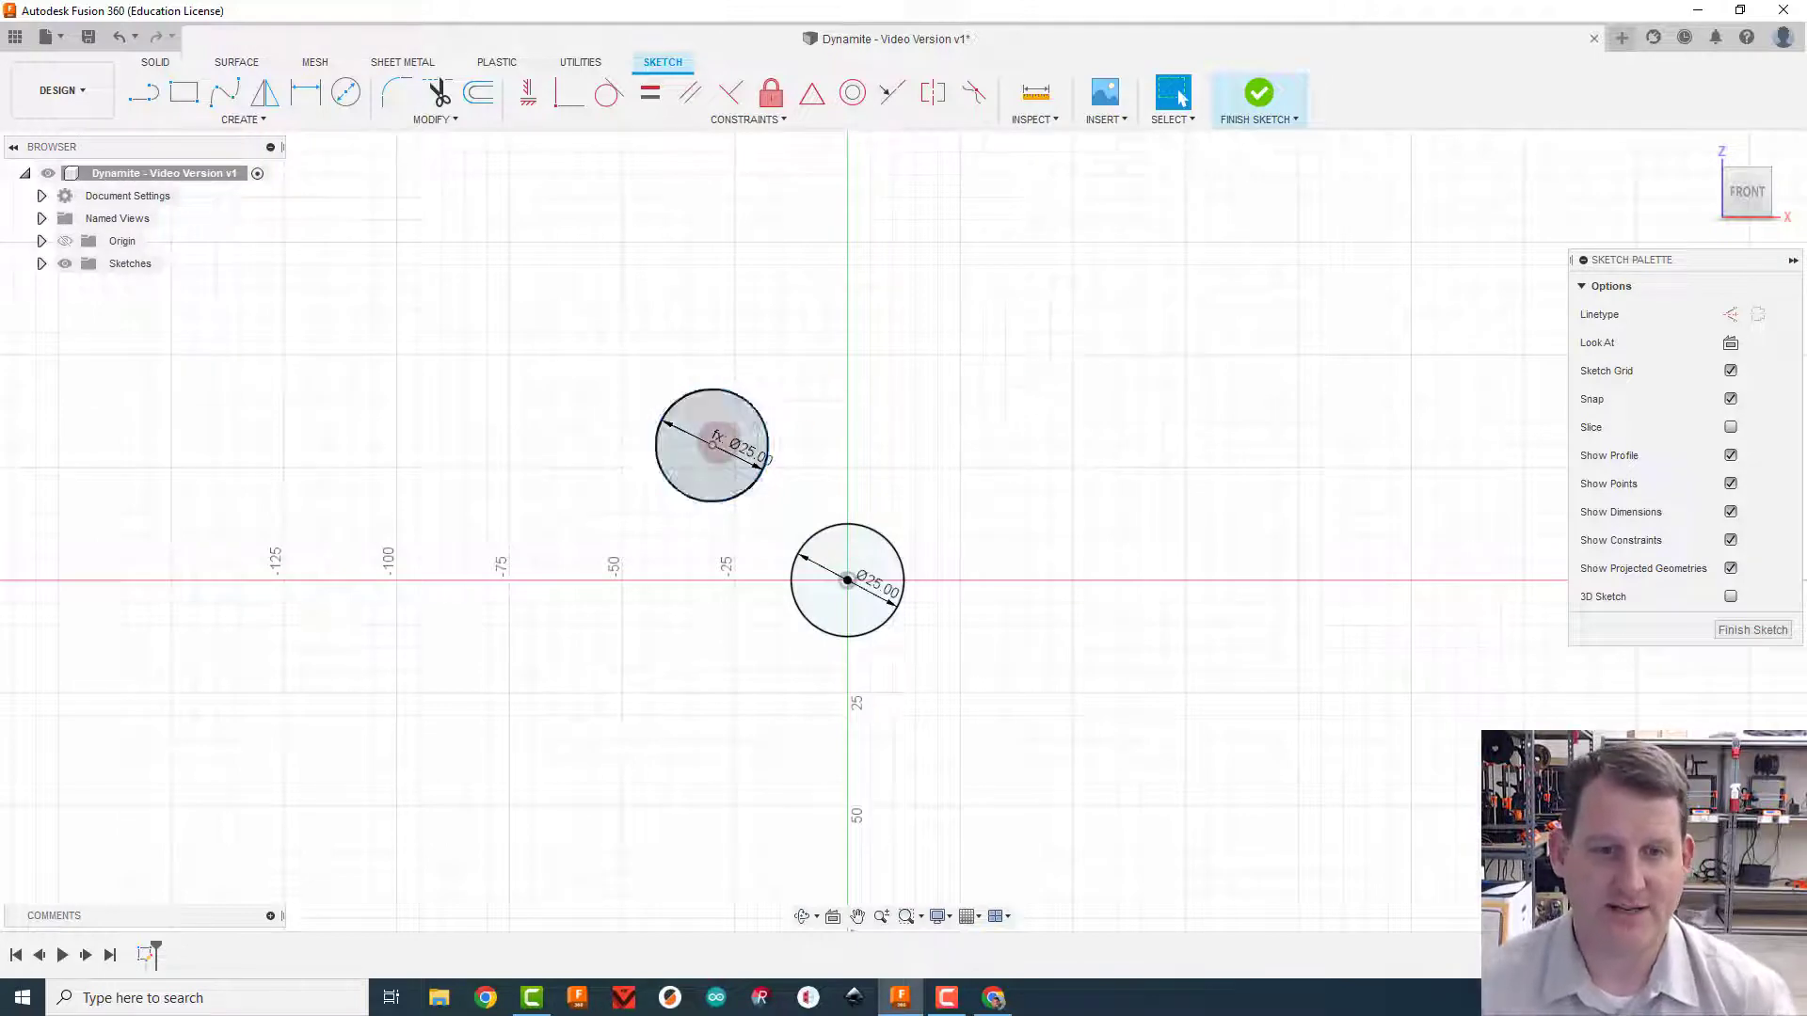
click(717, 430)
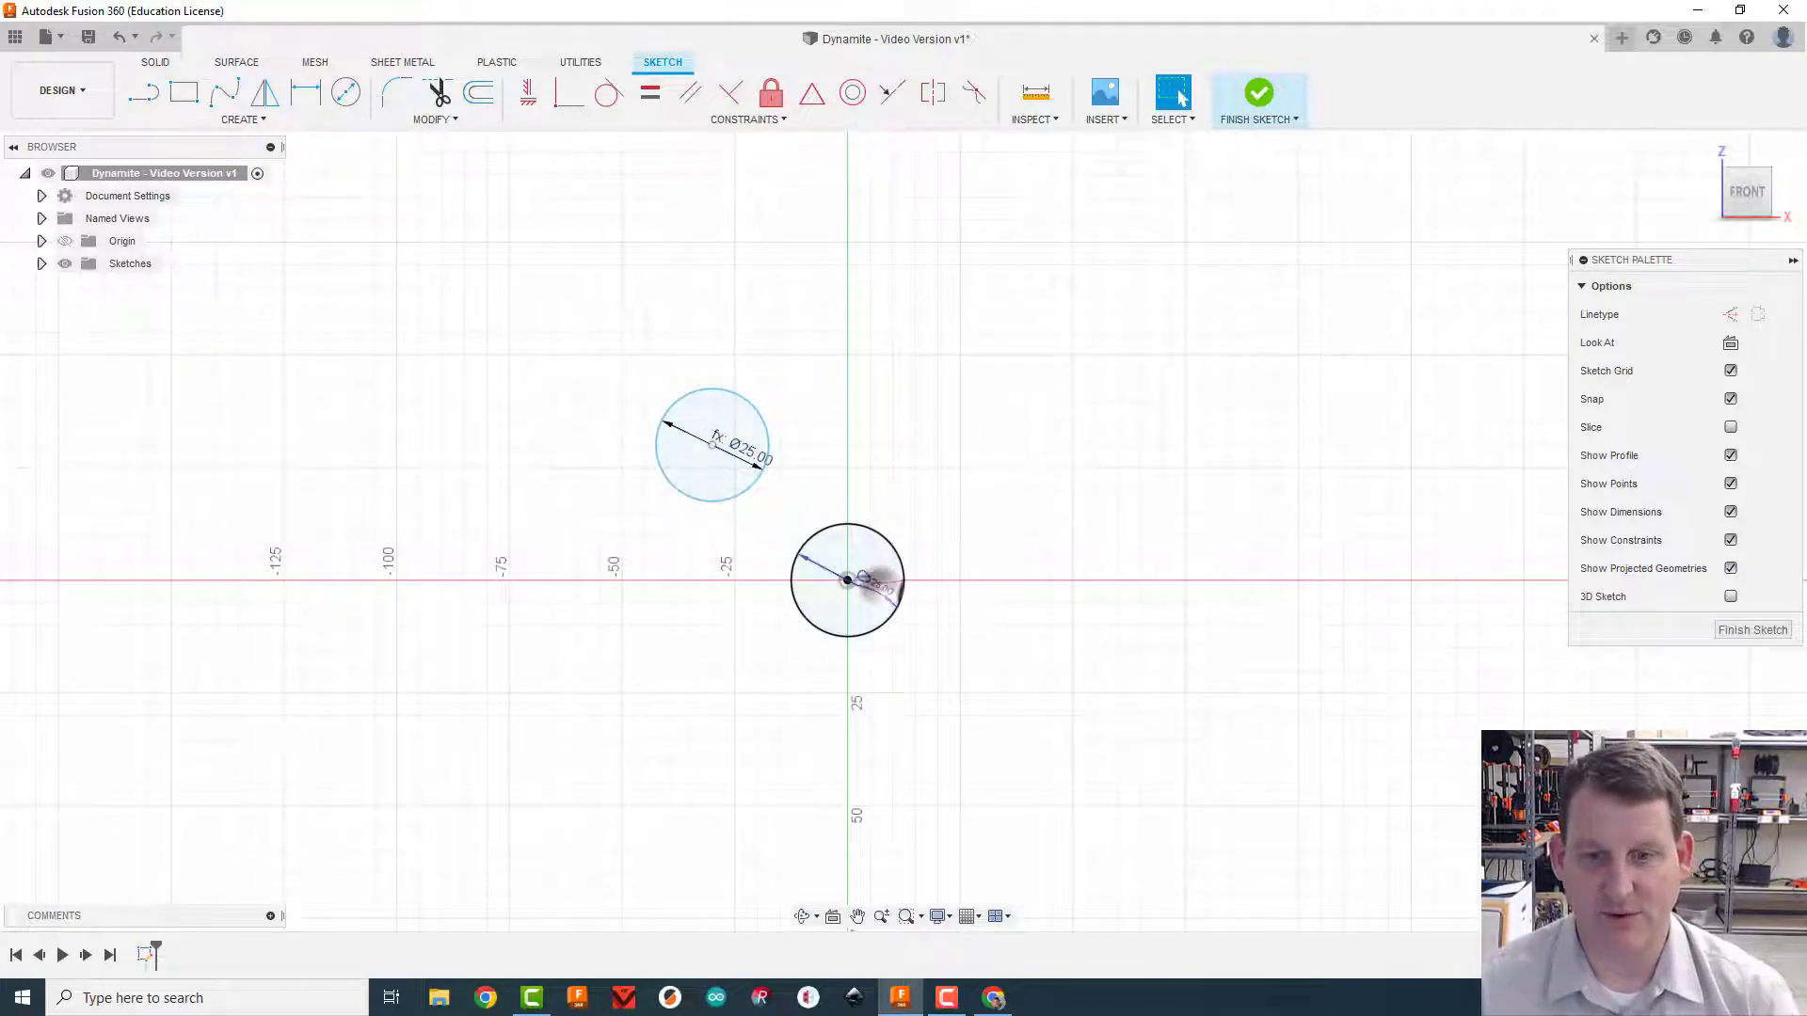
double_click(875, 582)
text(15)
key(Return)
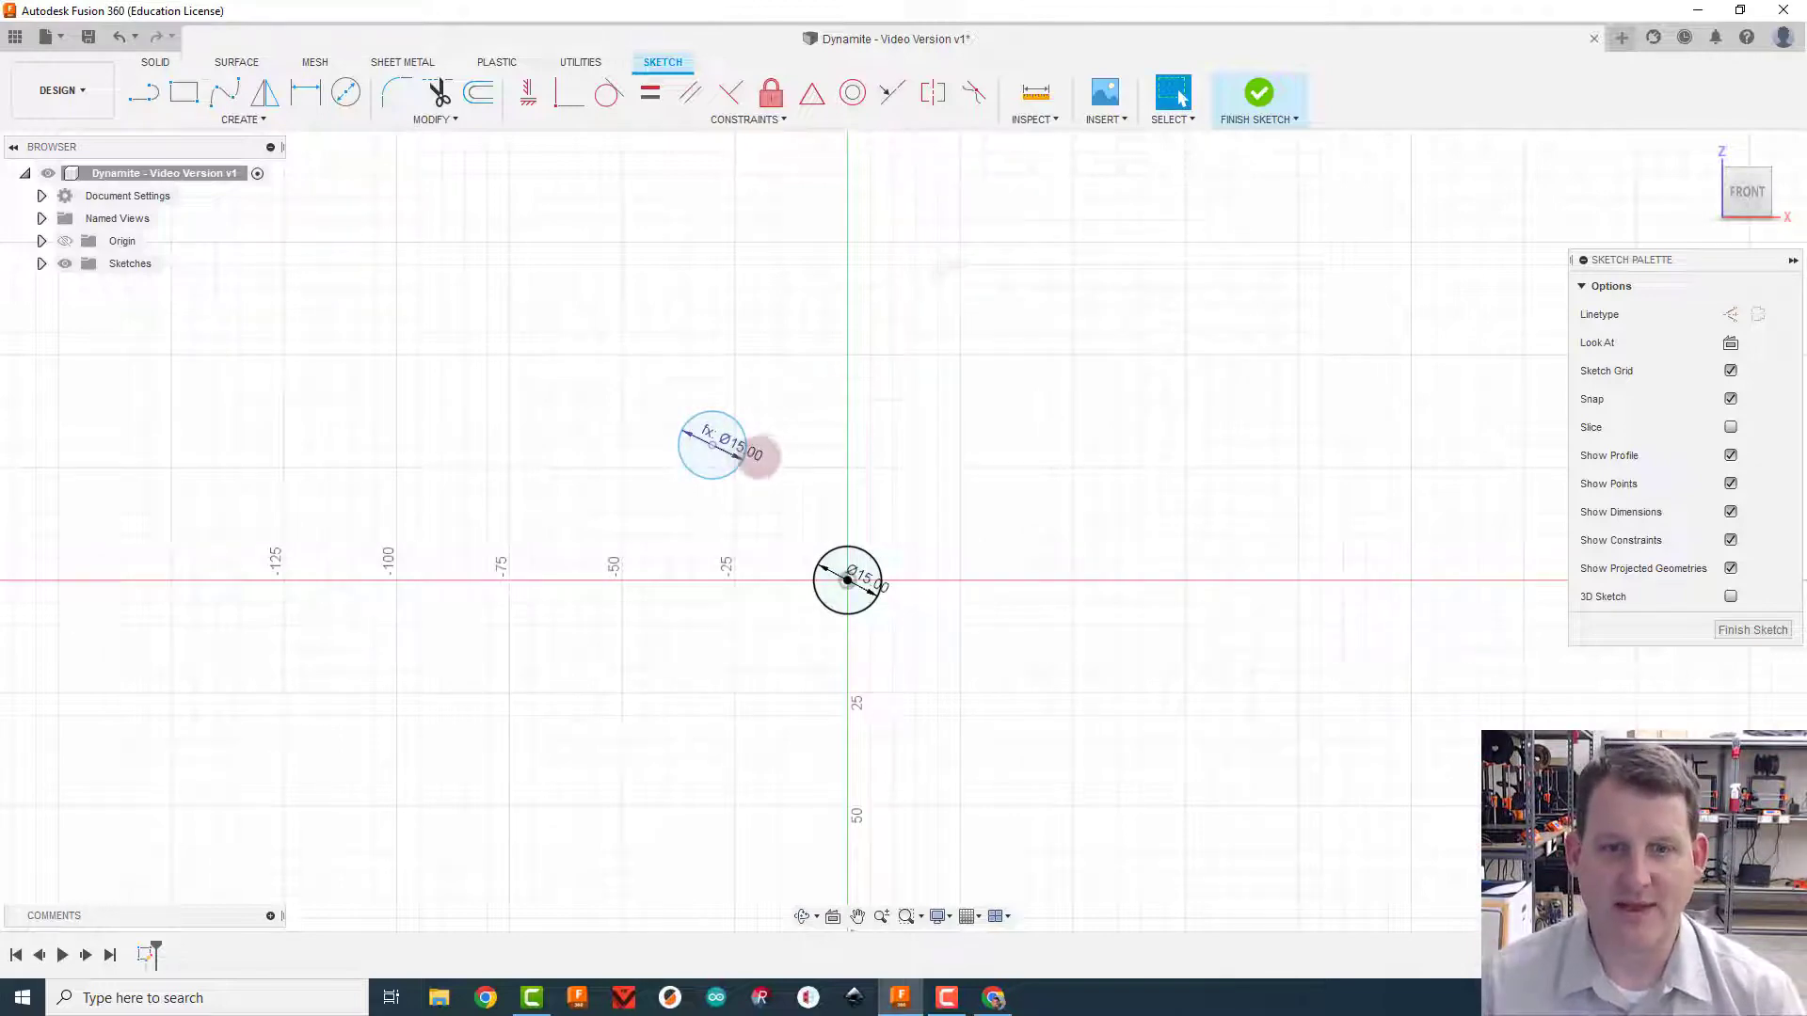
Make the second circle tangent to the circle at the origin
click(817, 564)
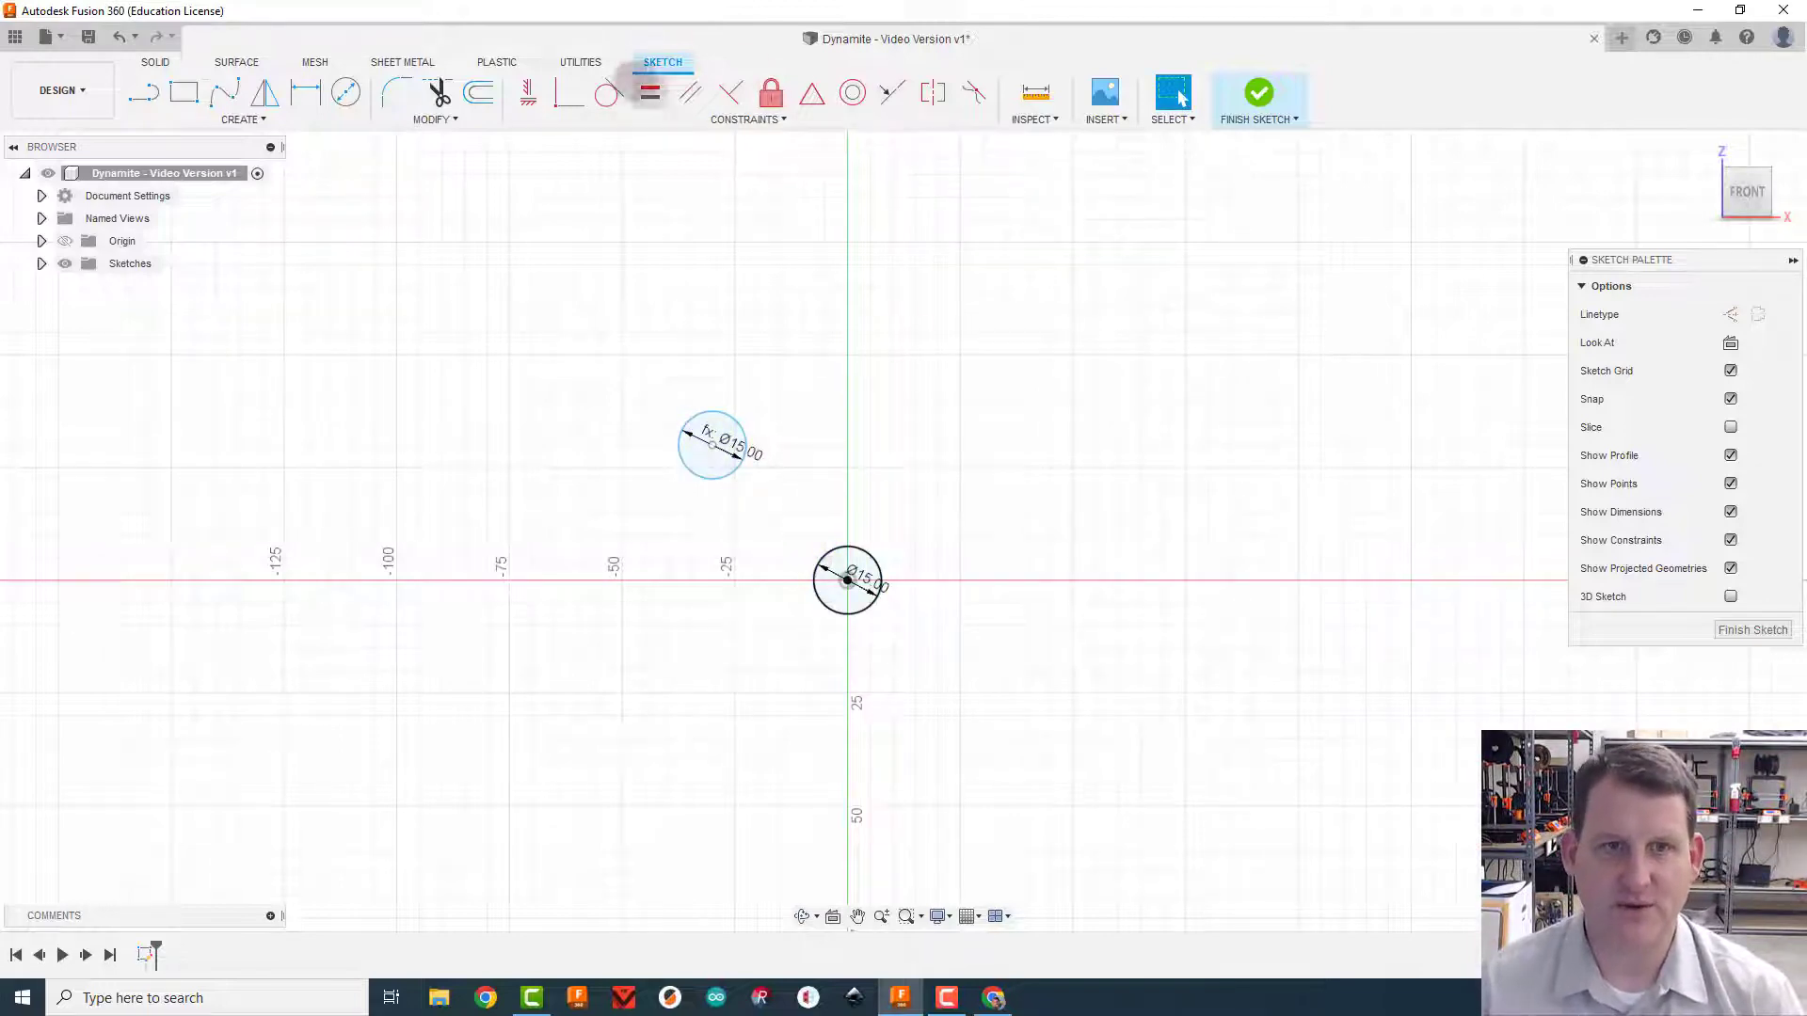
click(609, 92)
click(717, 414)
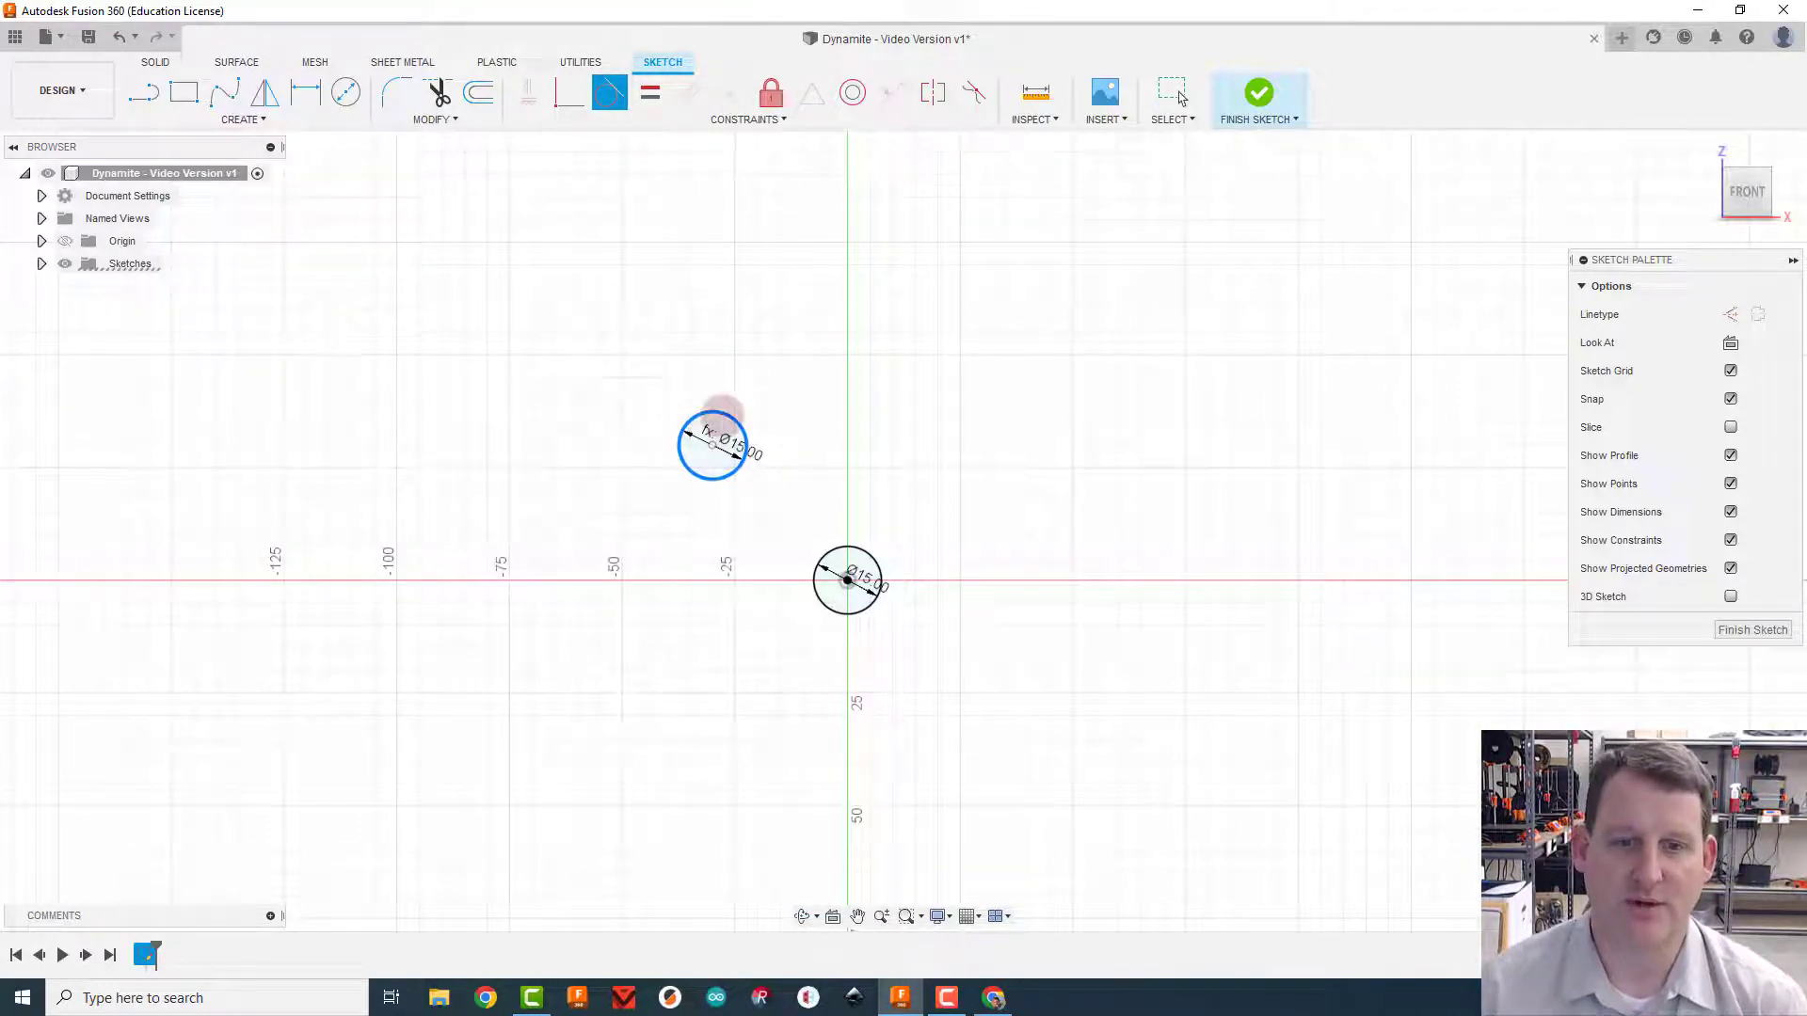
click(842, 545)
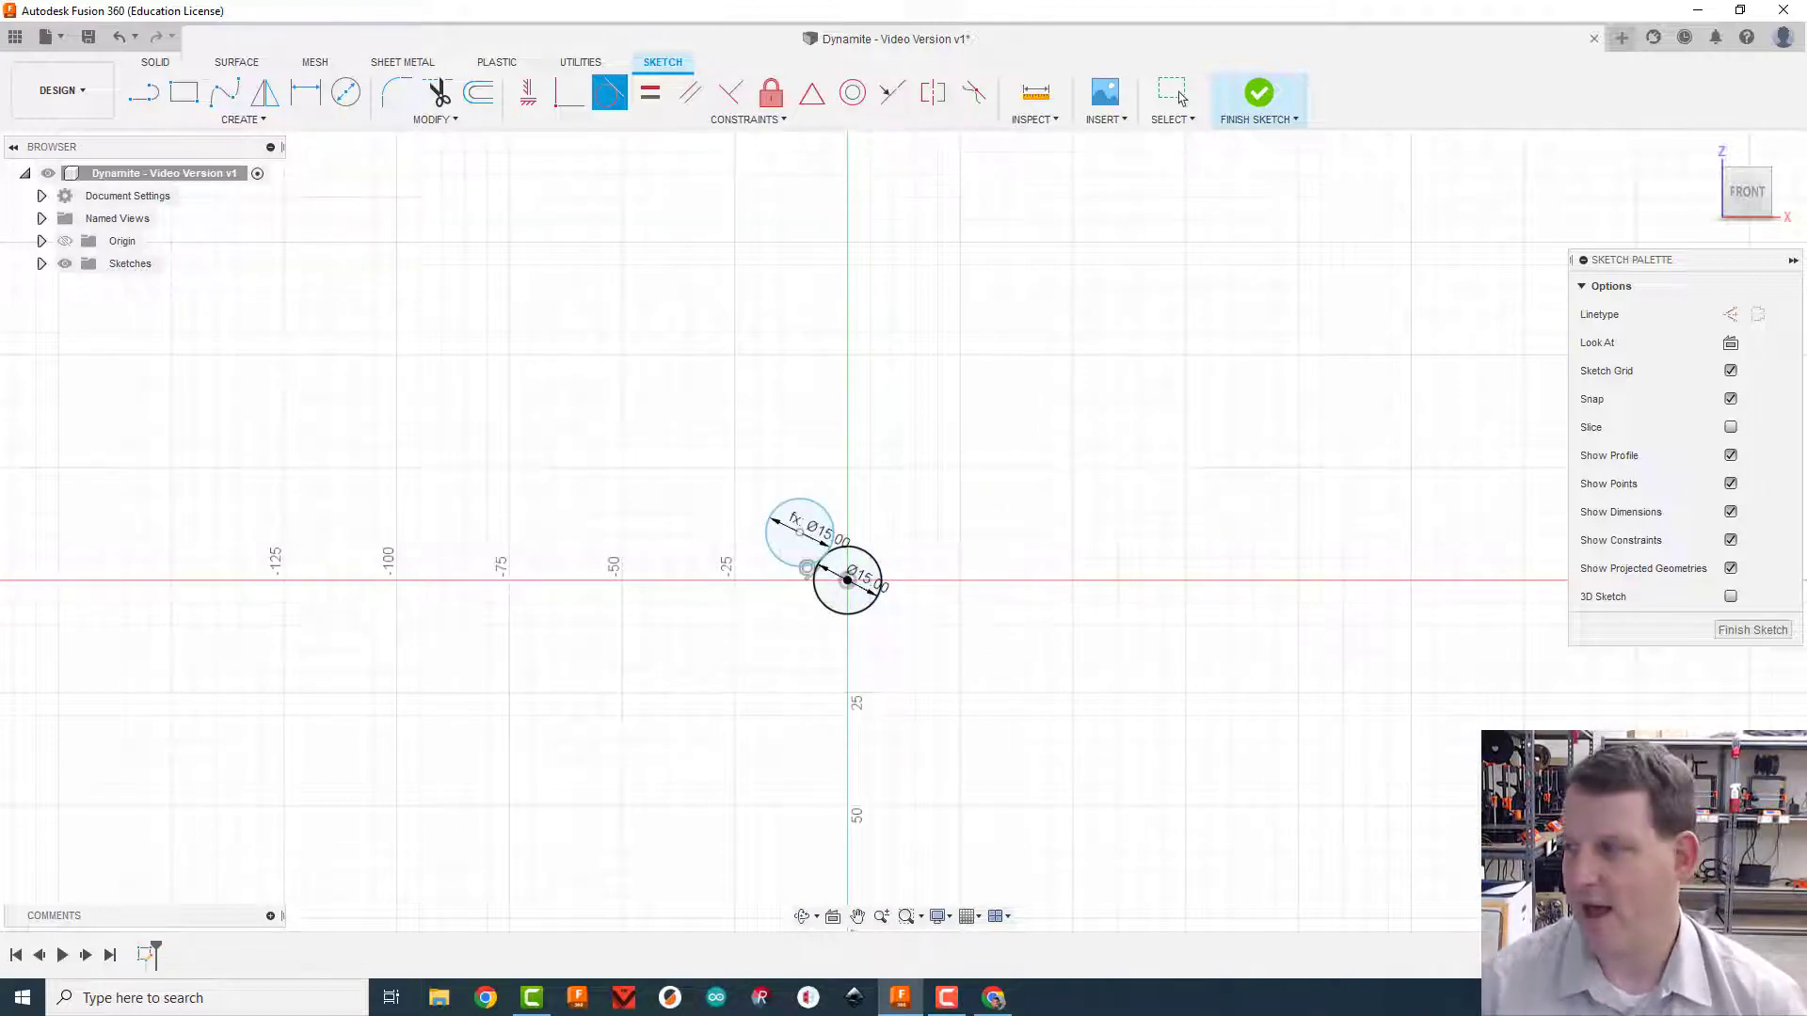
Check the dynamite picture in the browser and create a circular pattern of six outer circles around the origin circle's centre
drag(1806, 28, 57, 5)
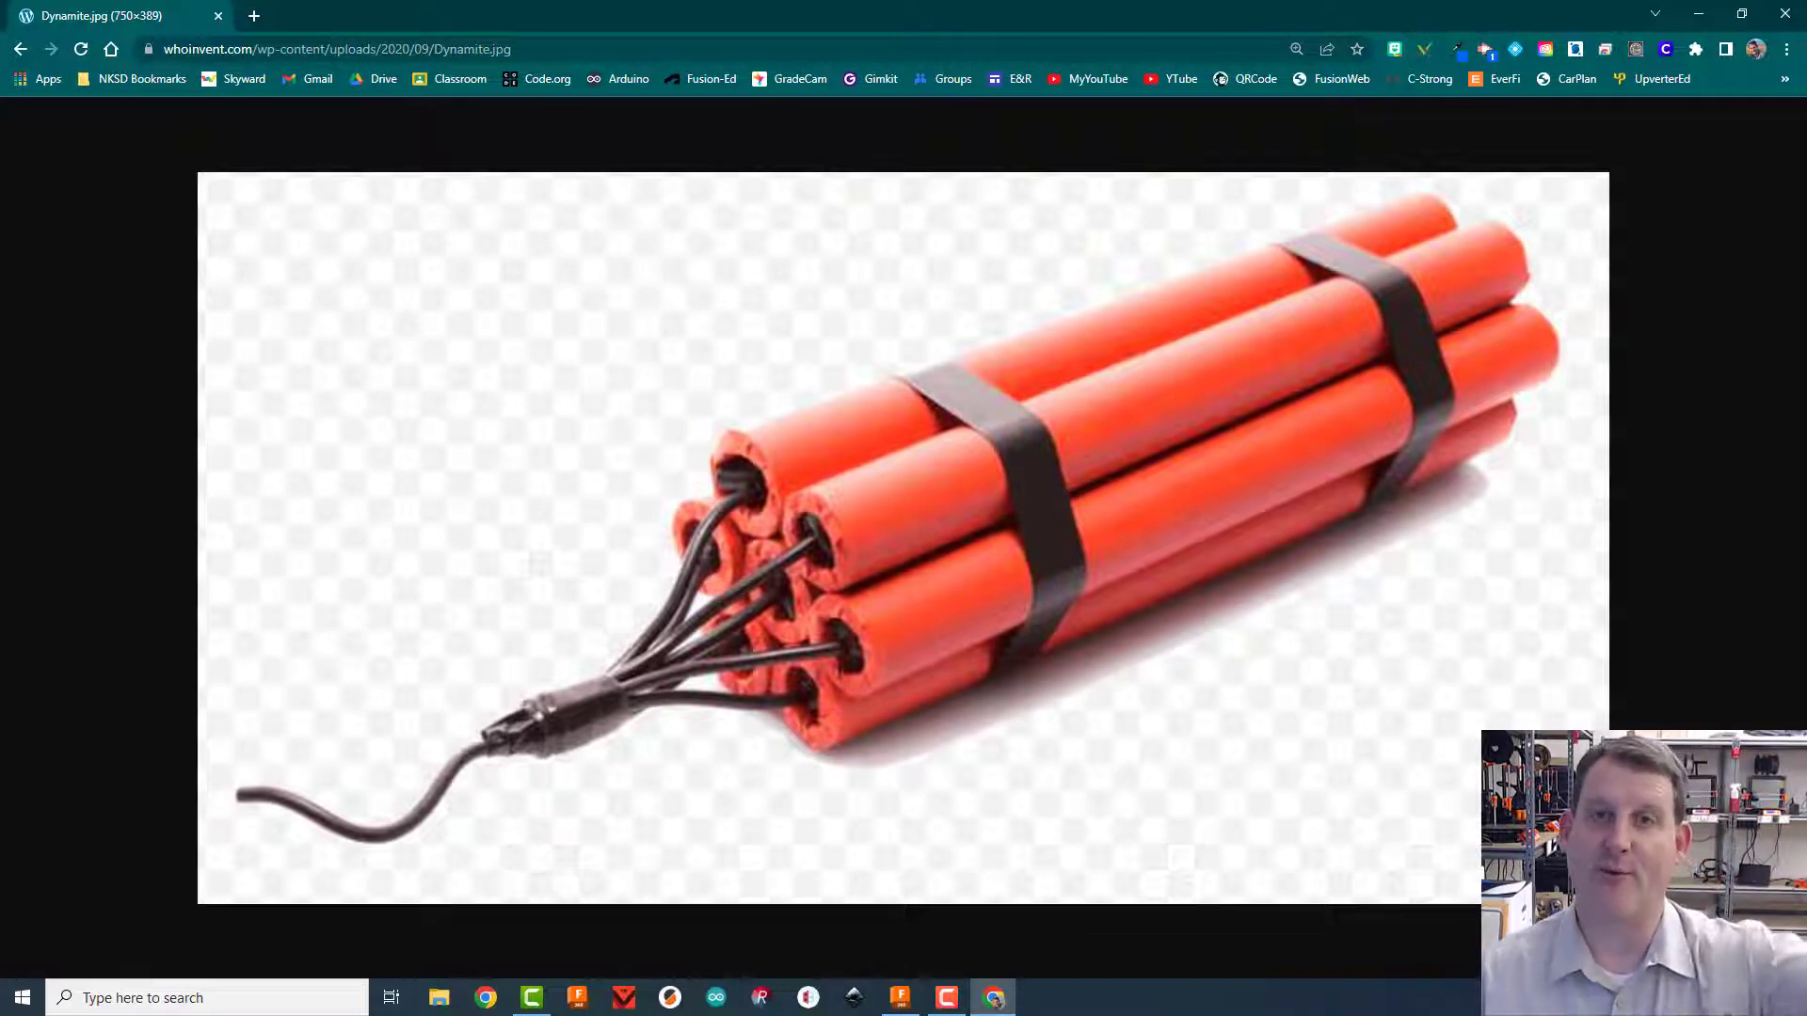
drag(986, 13, 976, 0)
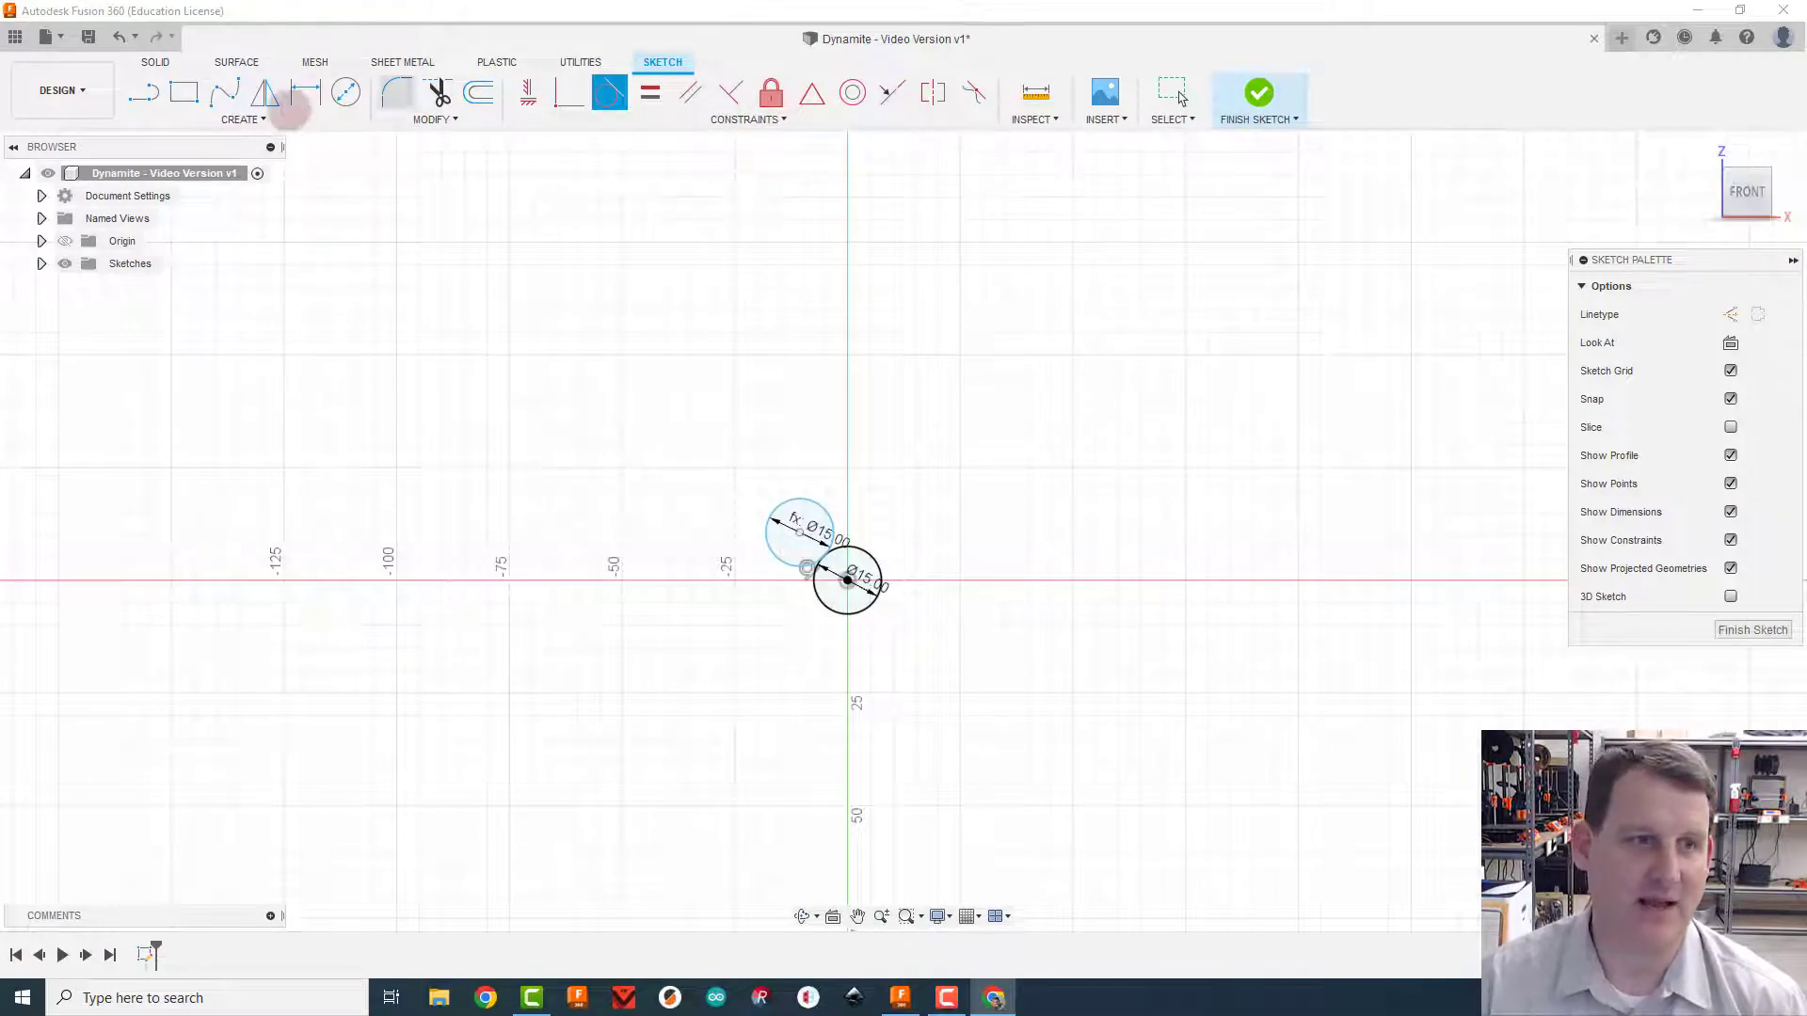
click(241, 119)
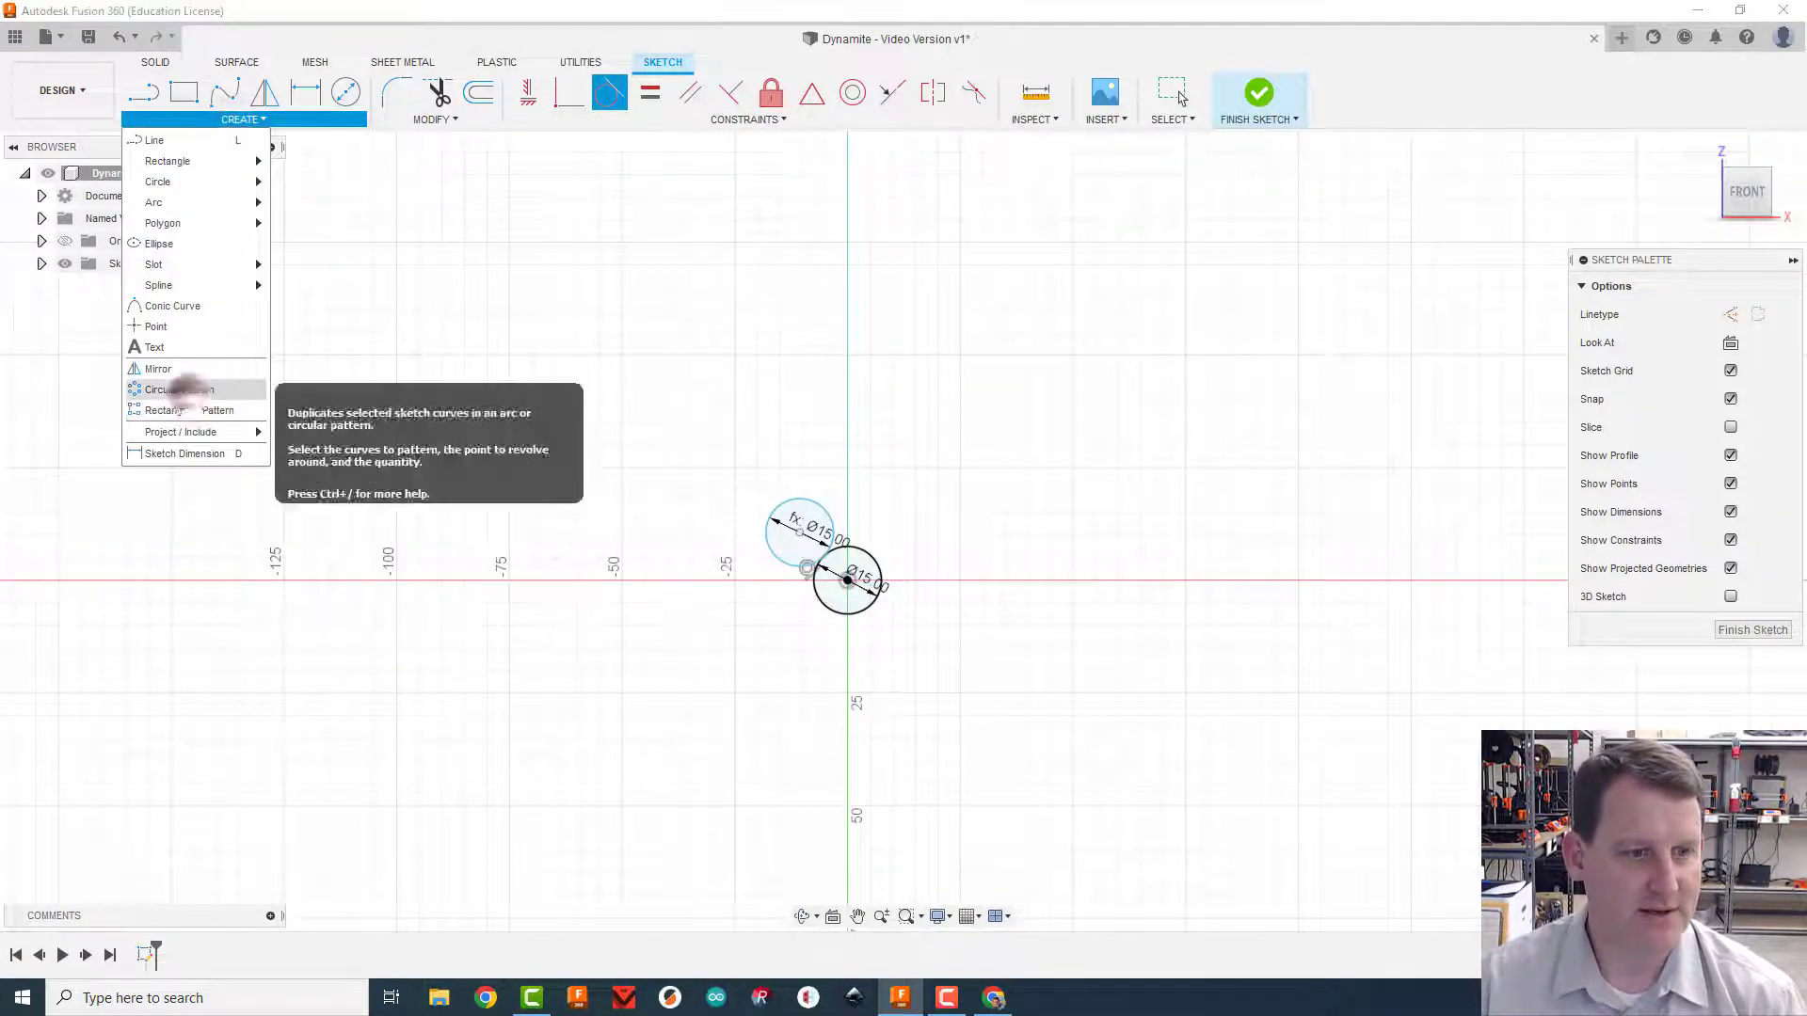
click(180, 389)
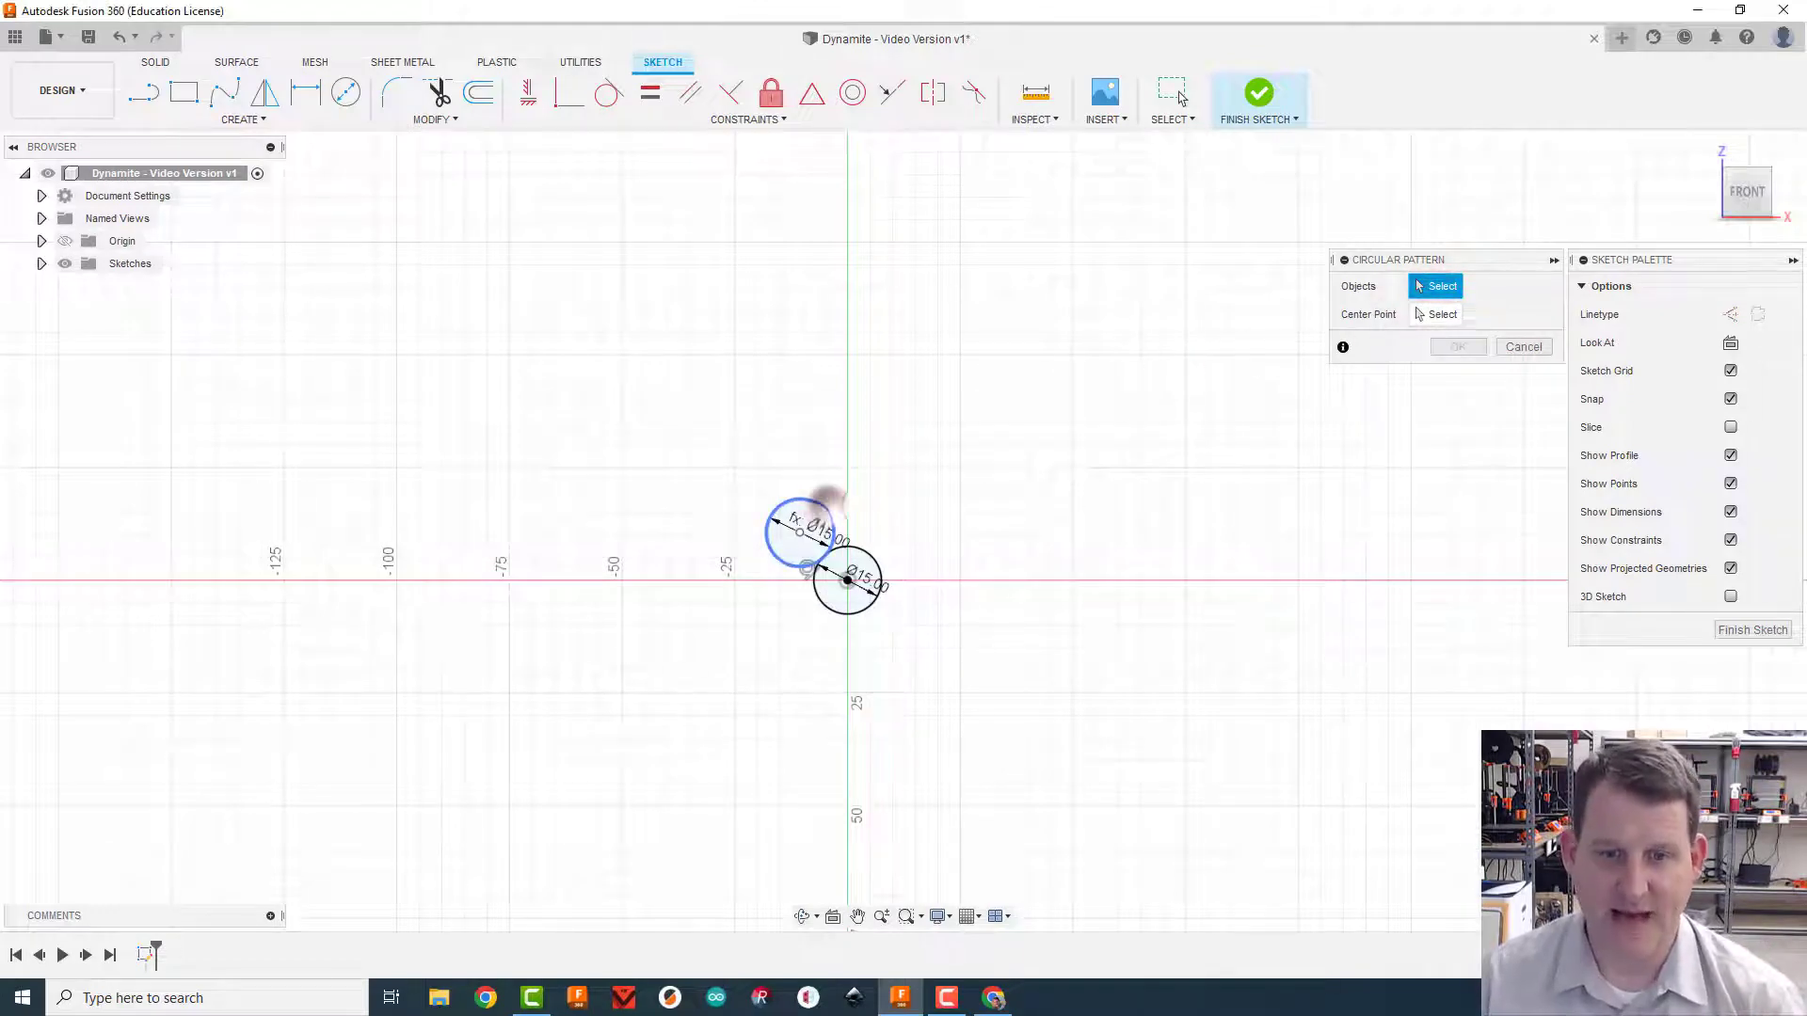
click(824, 508)
click(1437, 314)
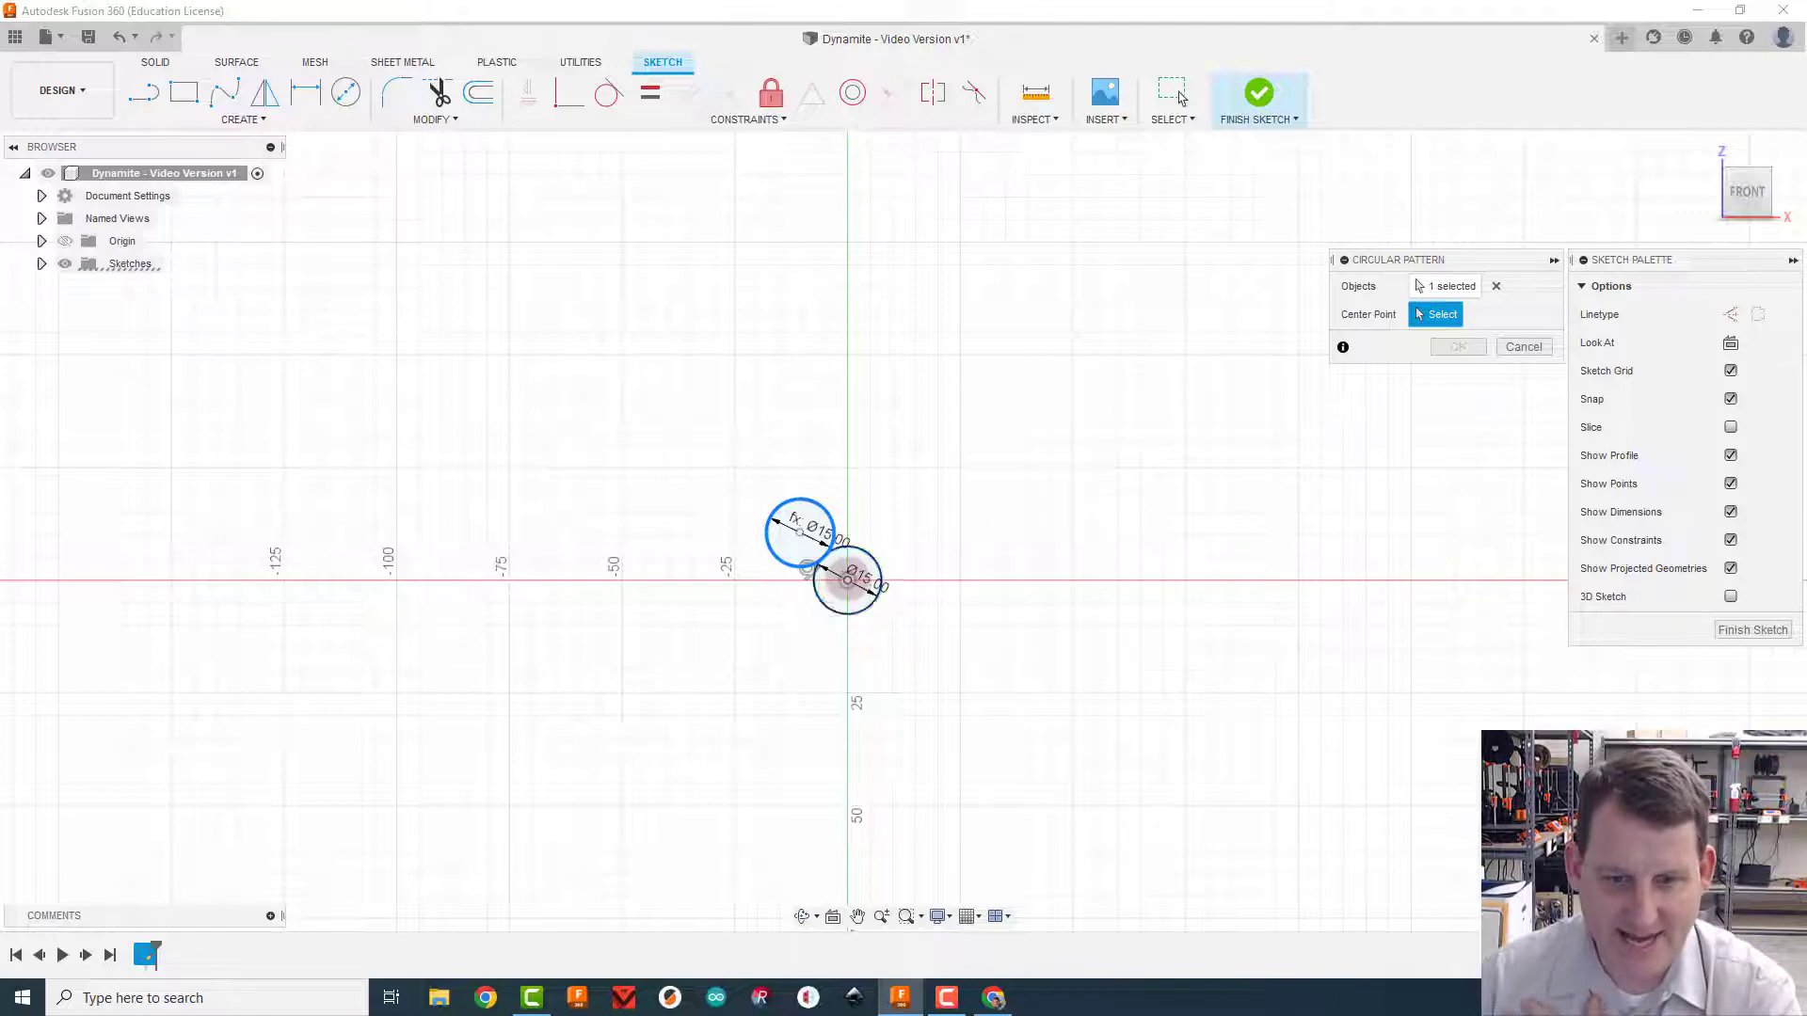
click(847, 579)
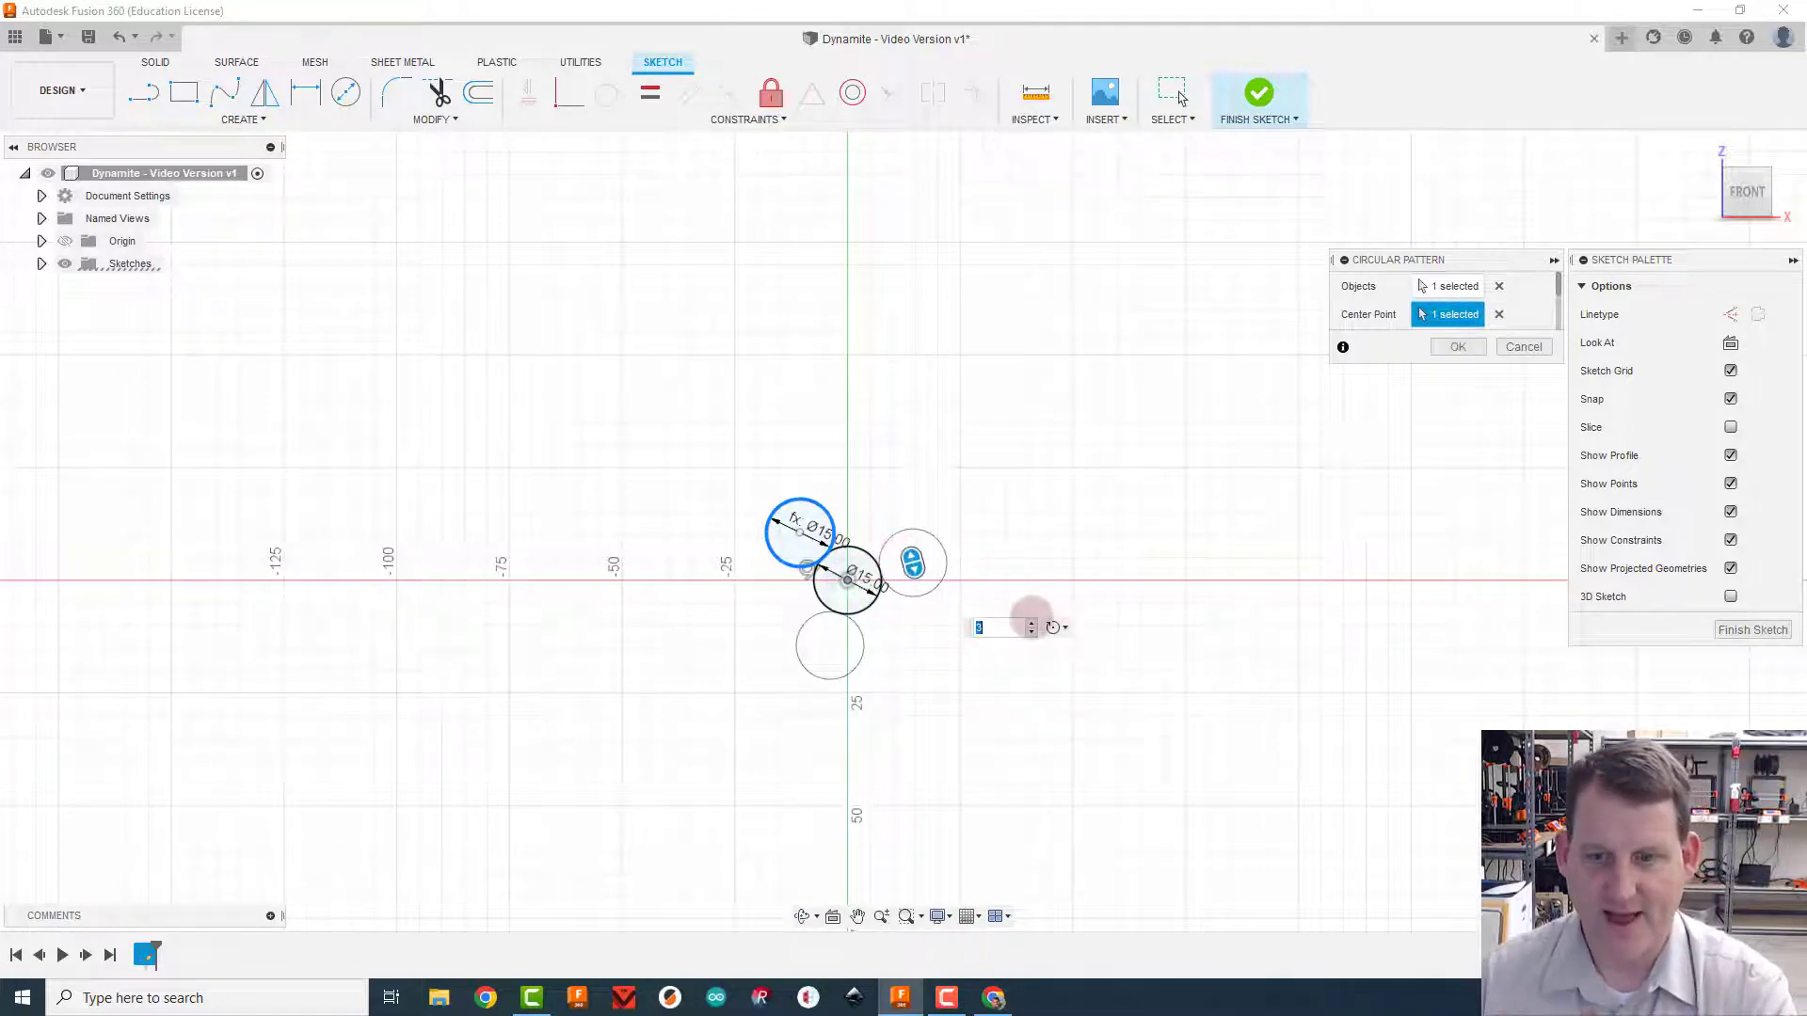
click(1031, 623)
click(1032, 623)
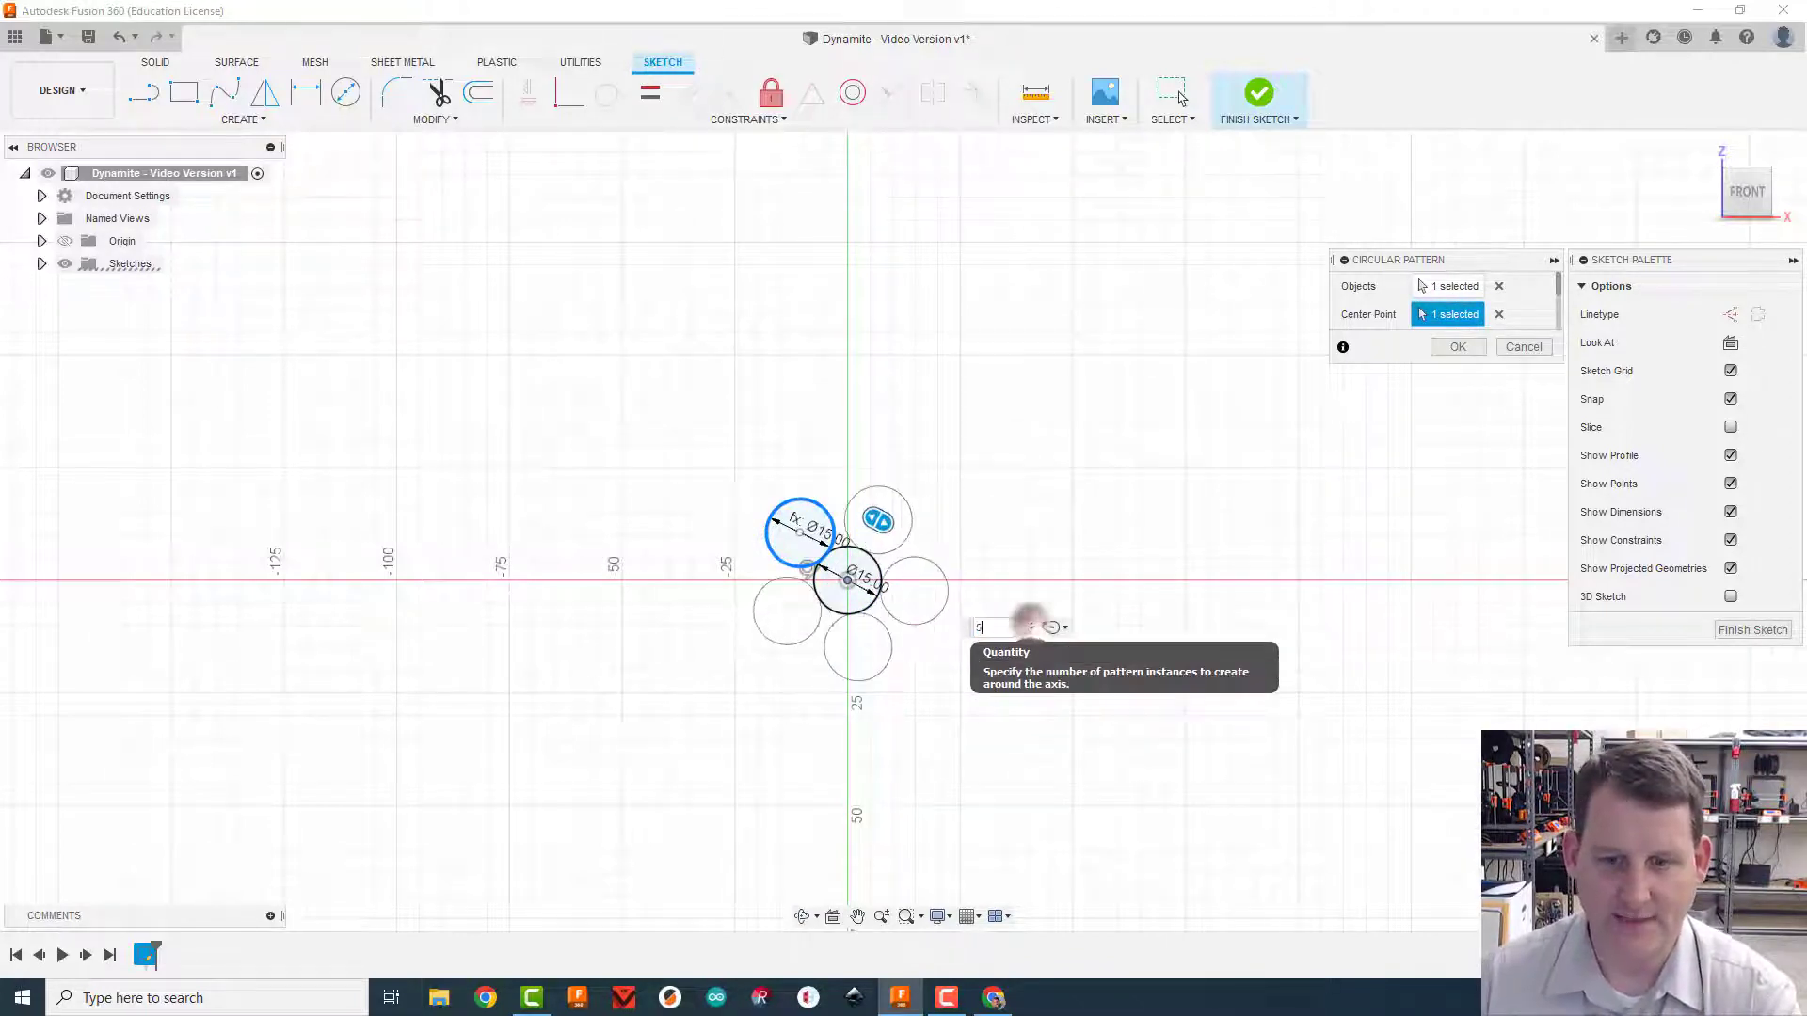
click(1031, 623)
click(1457, 346)
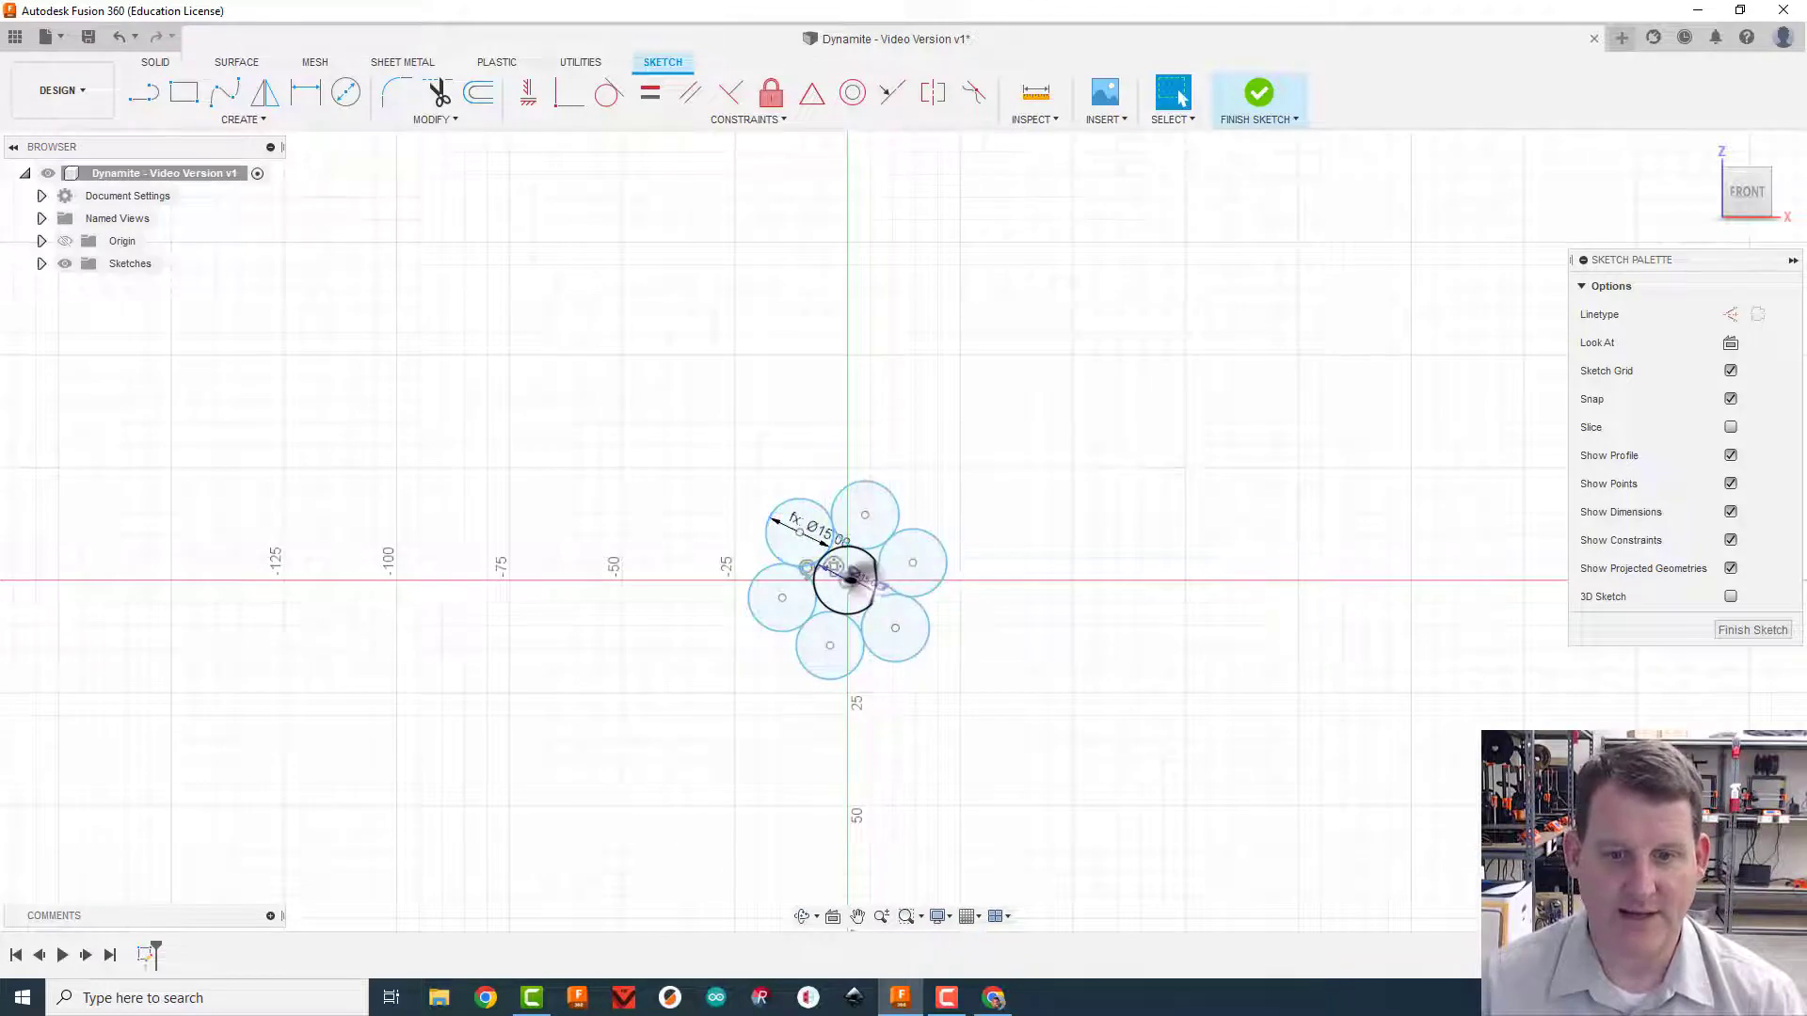
Test the patterned sketch by setting the centre circle's diameter to 20 mm and back to 15 mm
double_click(861, 576)
text(20)
key(Return)
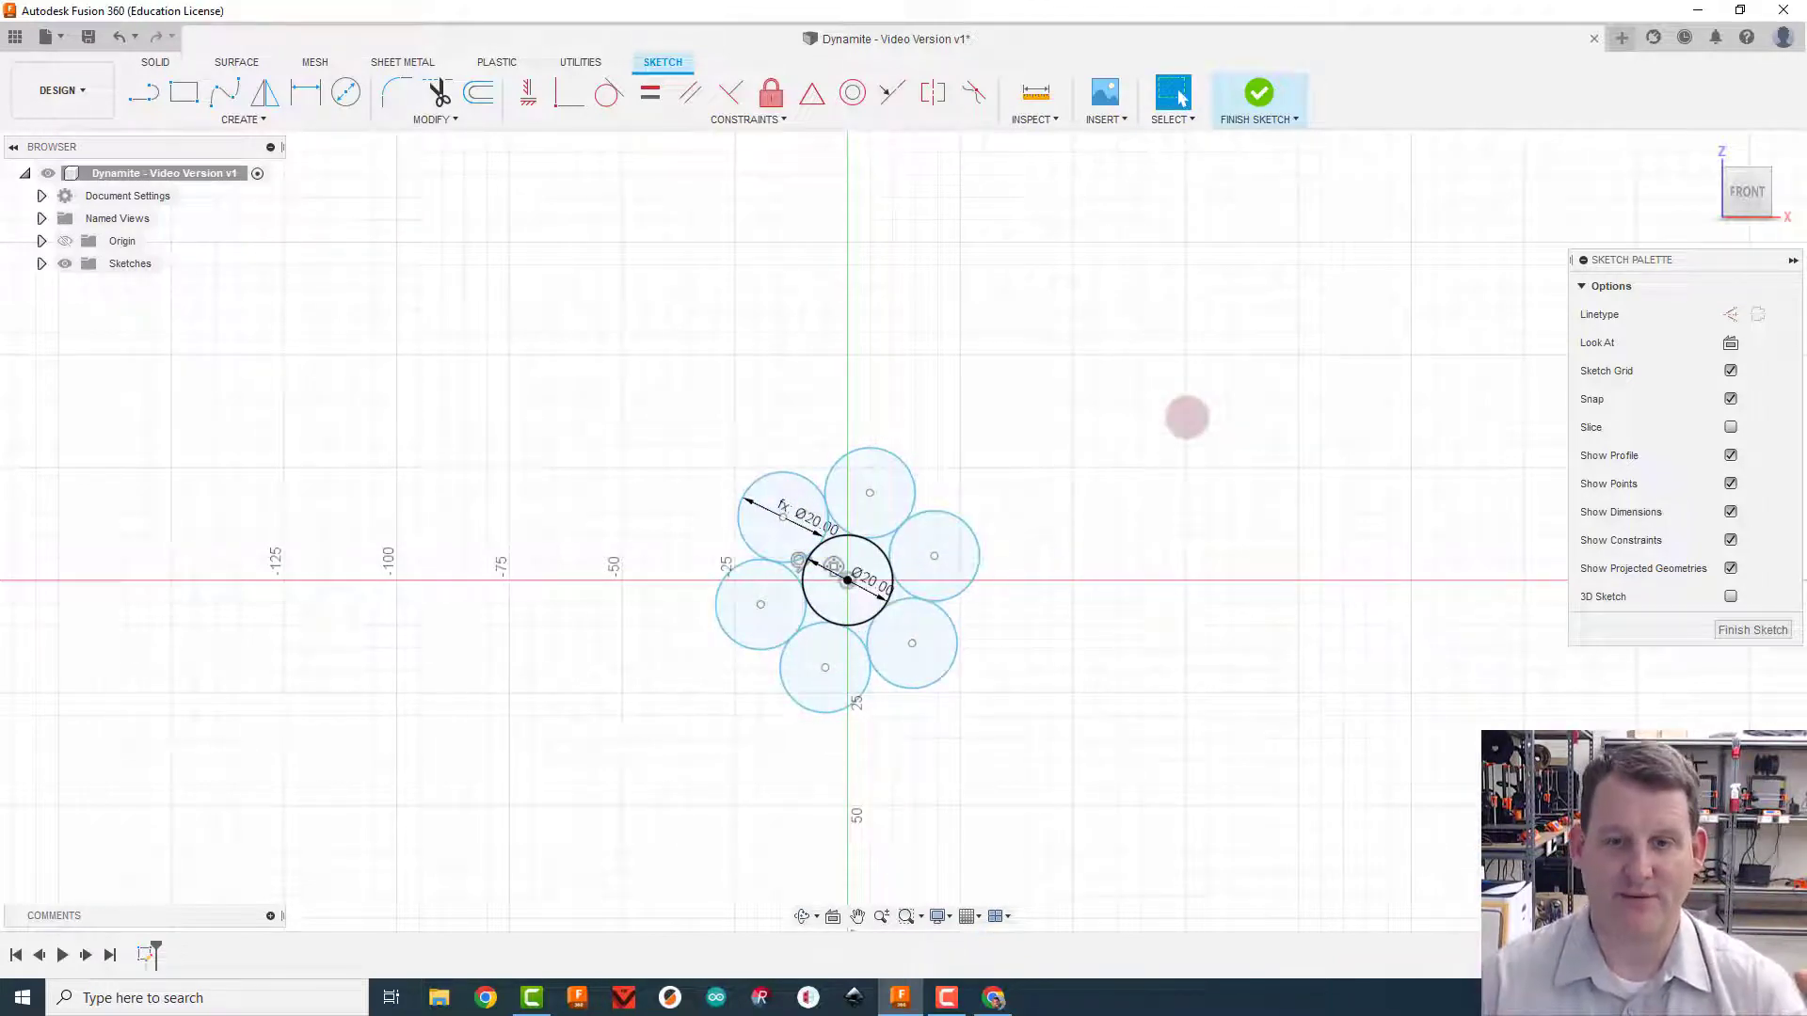
double_click(861, 578)
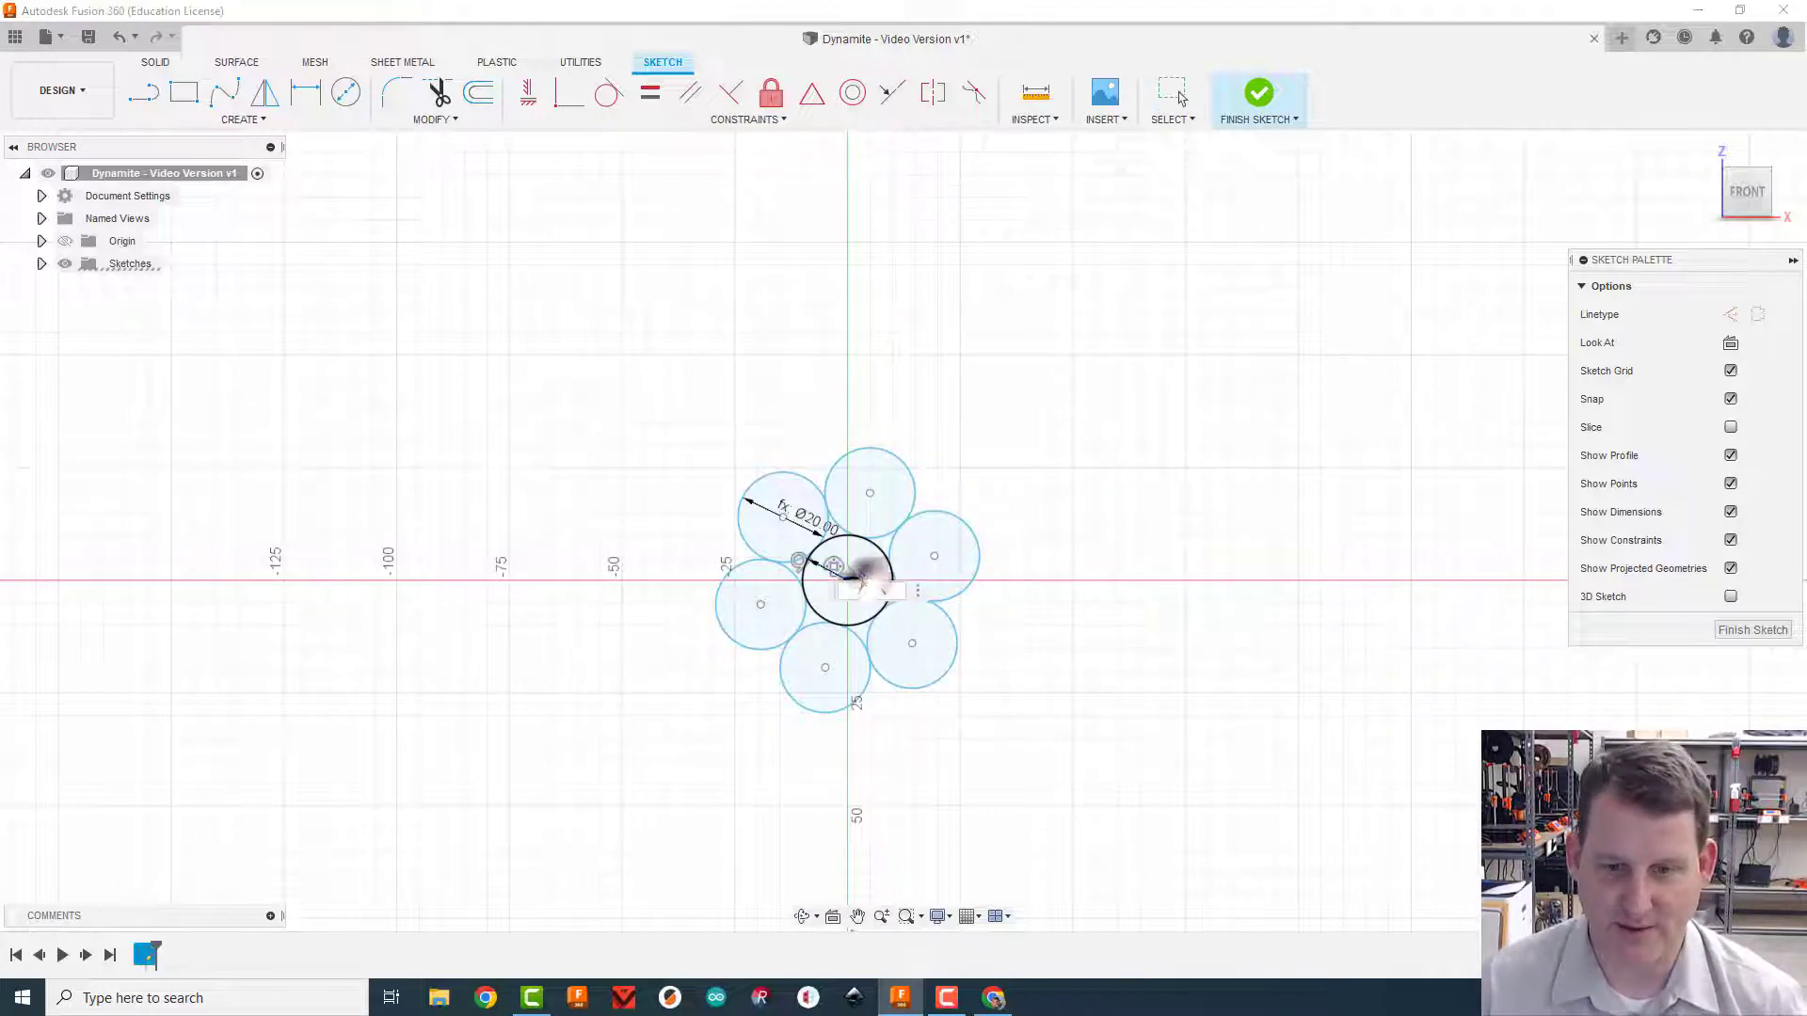
text(15)
key(Return)
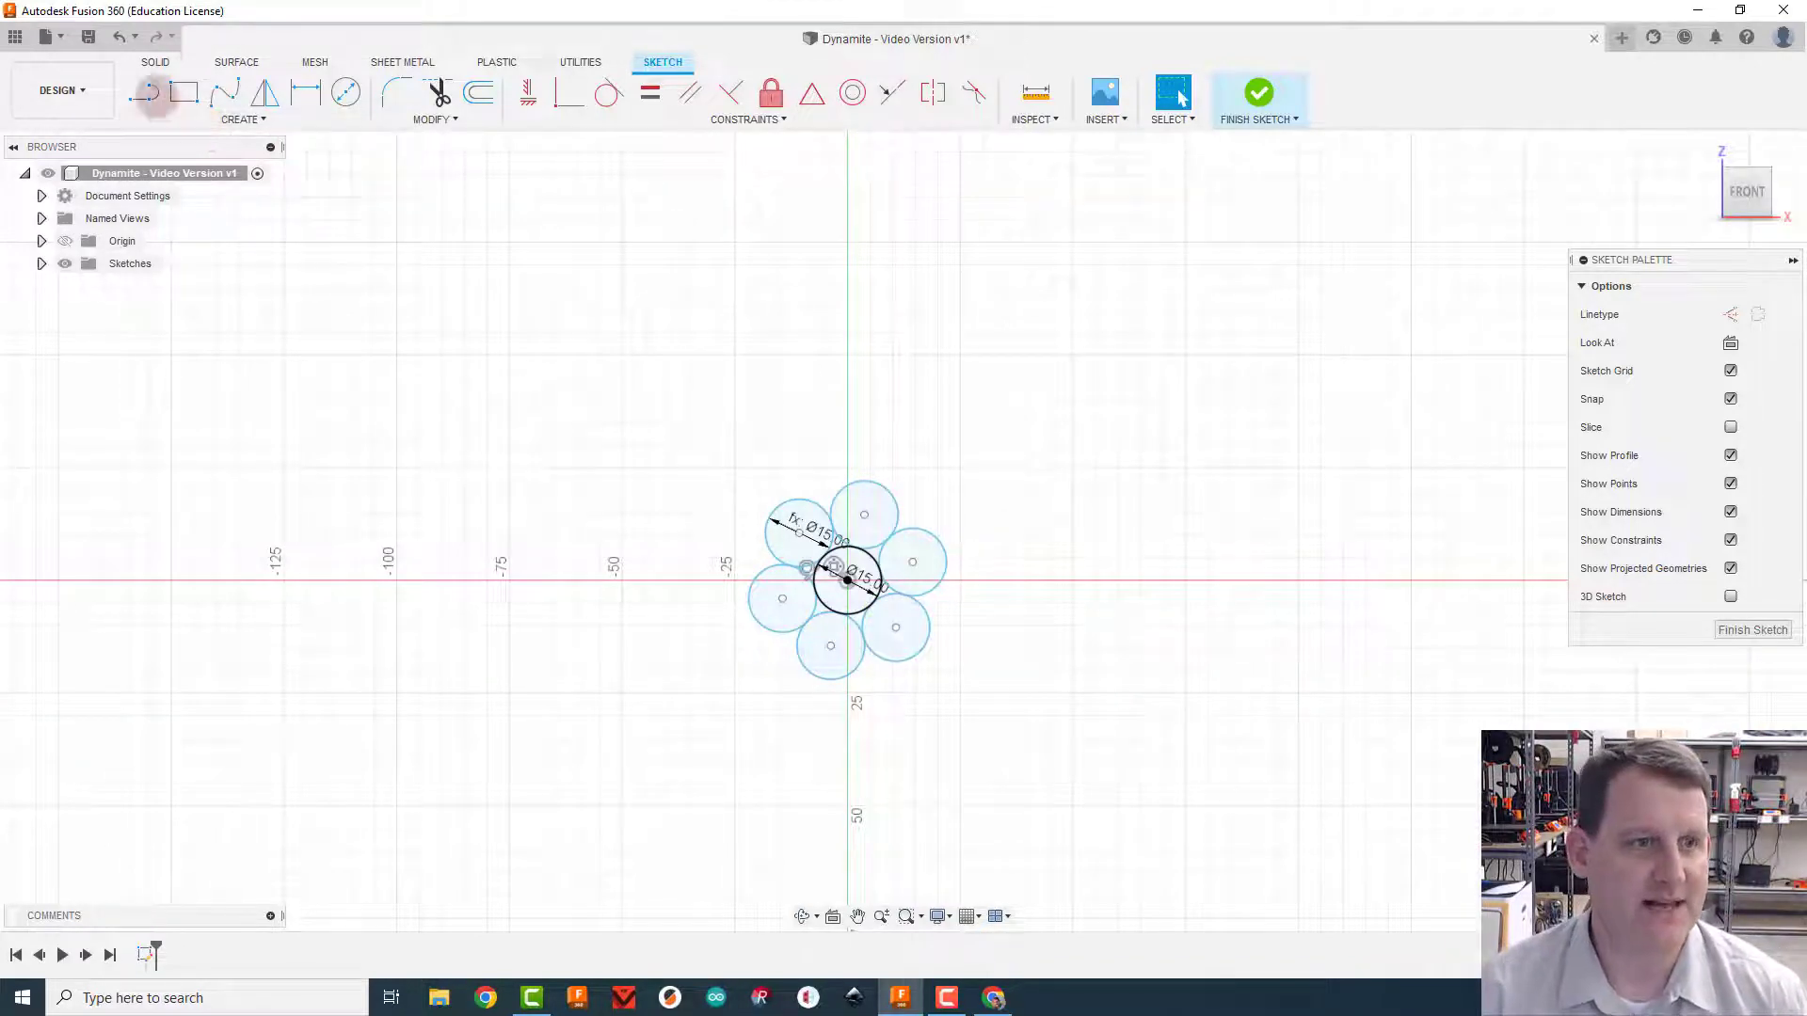
Draw a construction line between the centres of the two lowest outer circles and constrain it horizontal
click(143, 93)
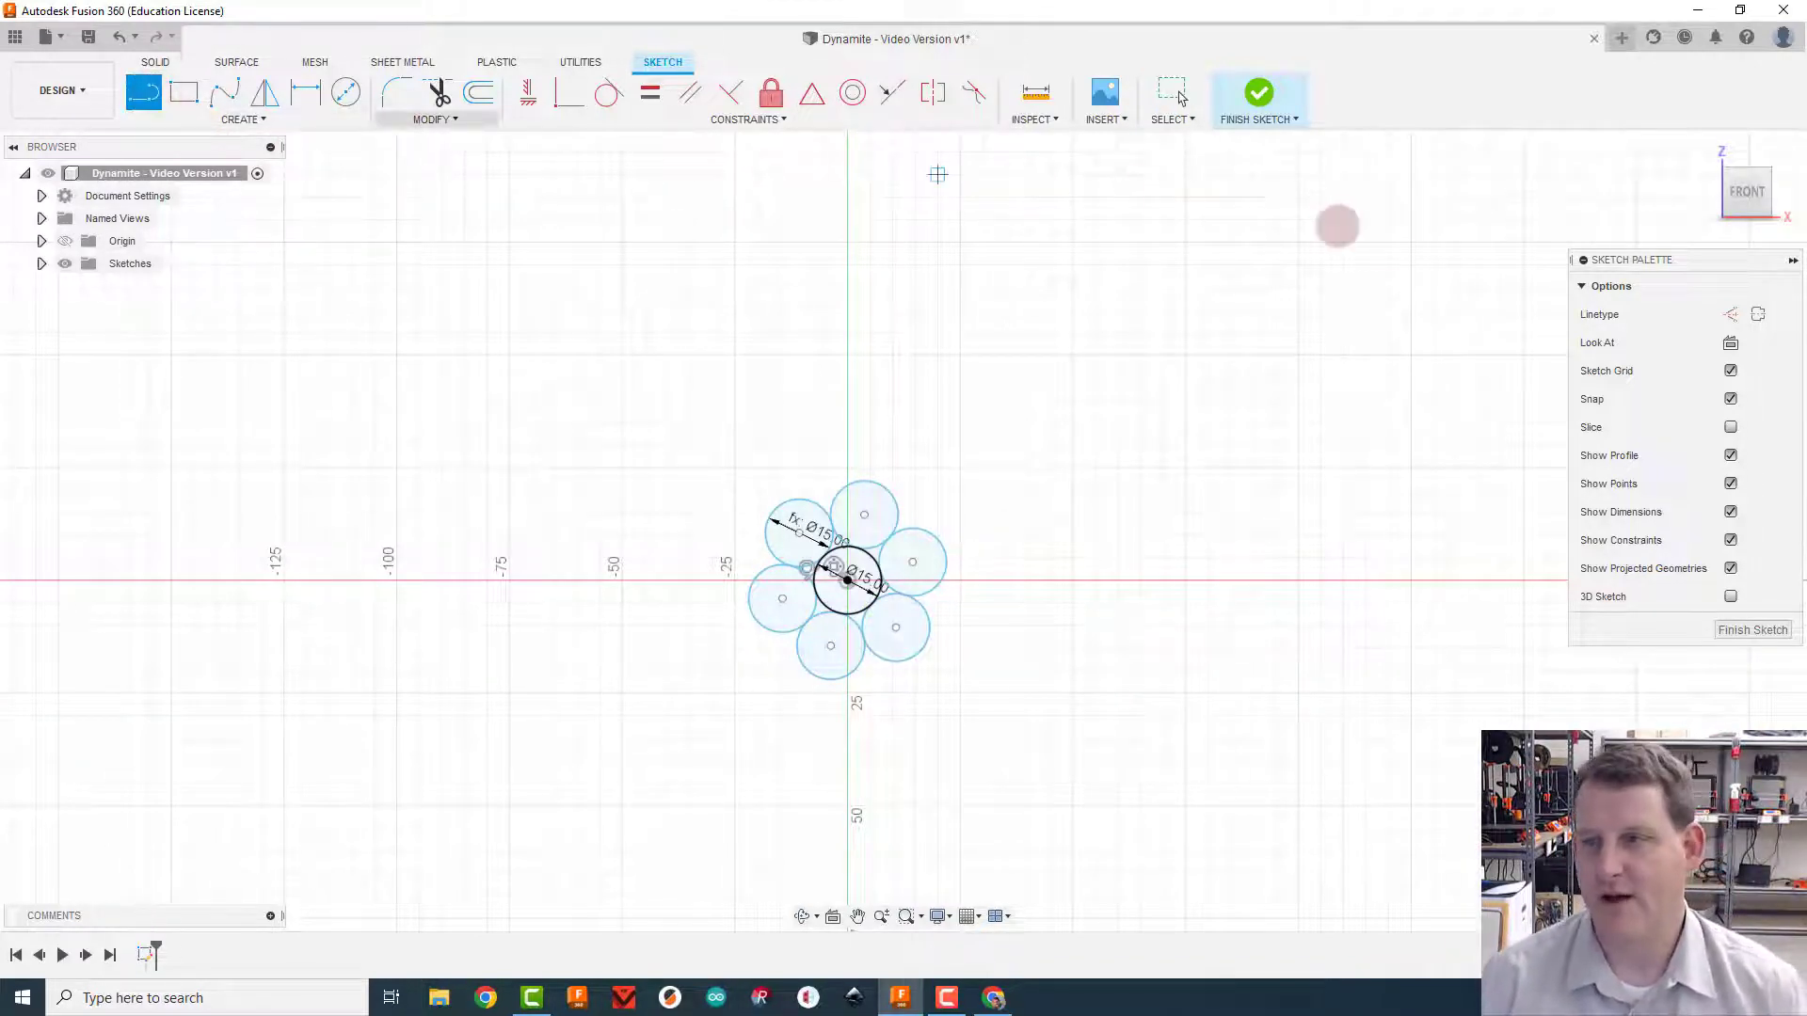
click(1730, 314)
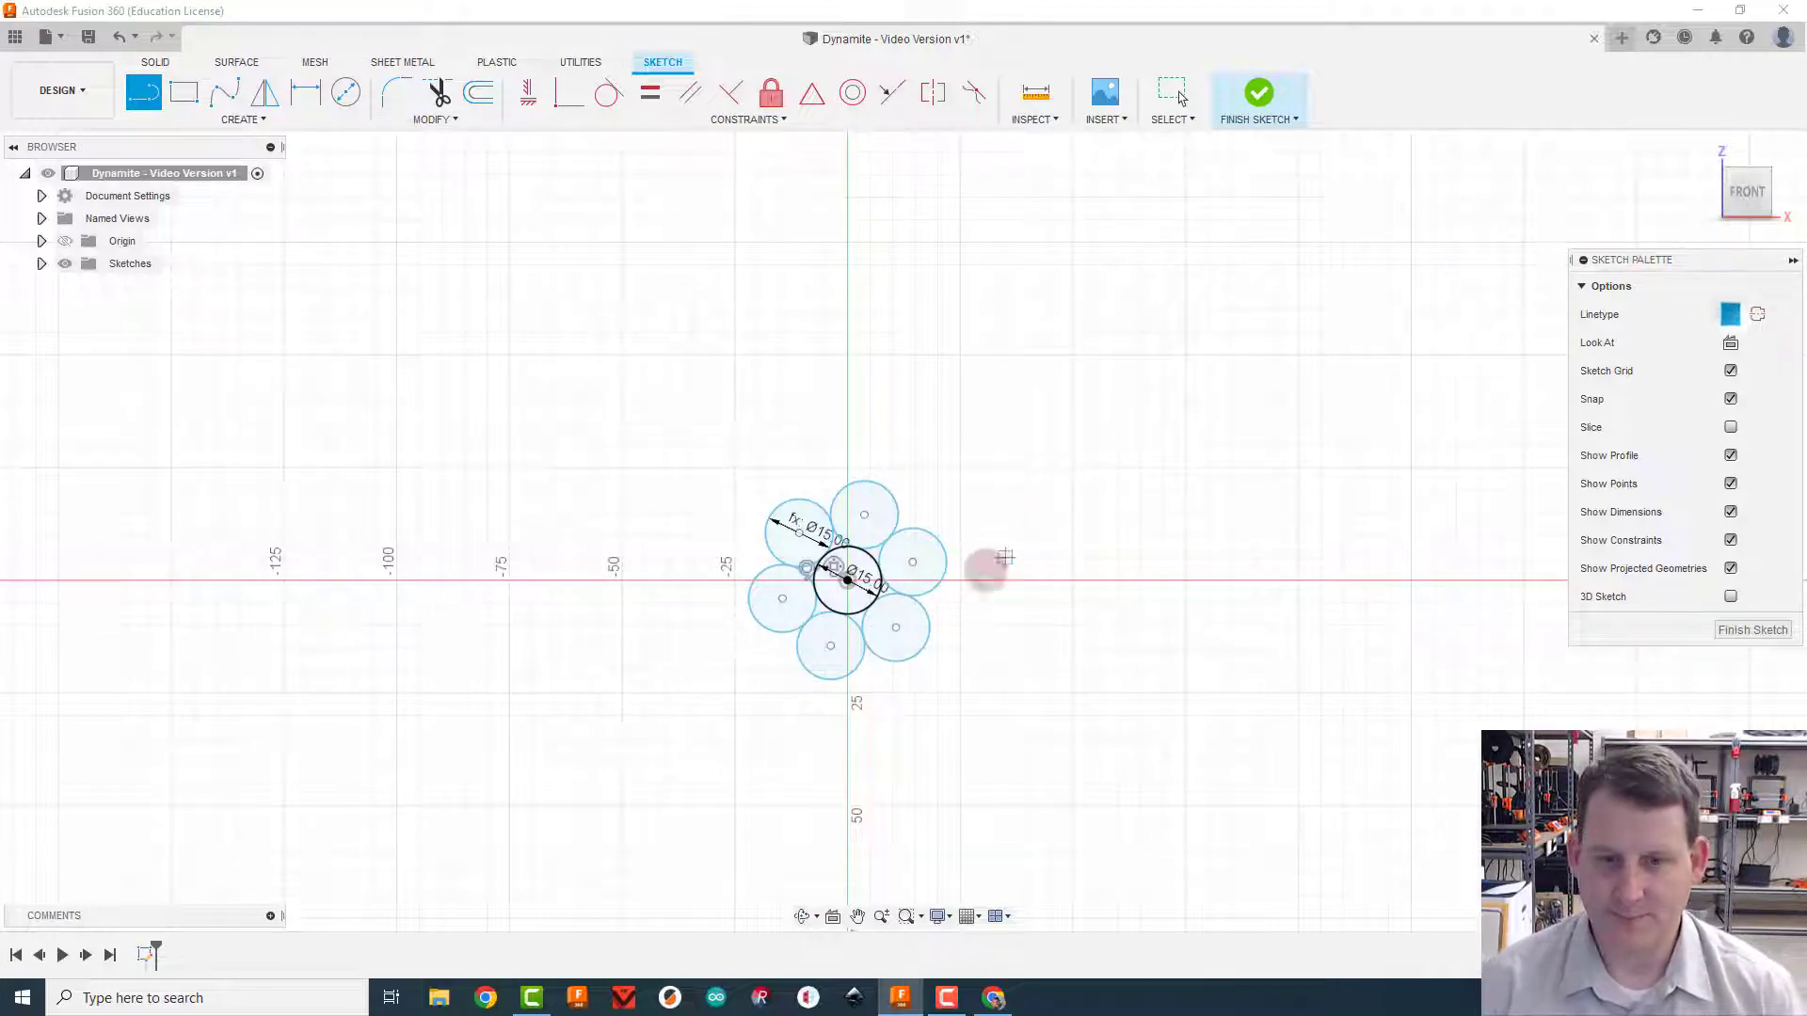
click(830, 646)
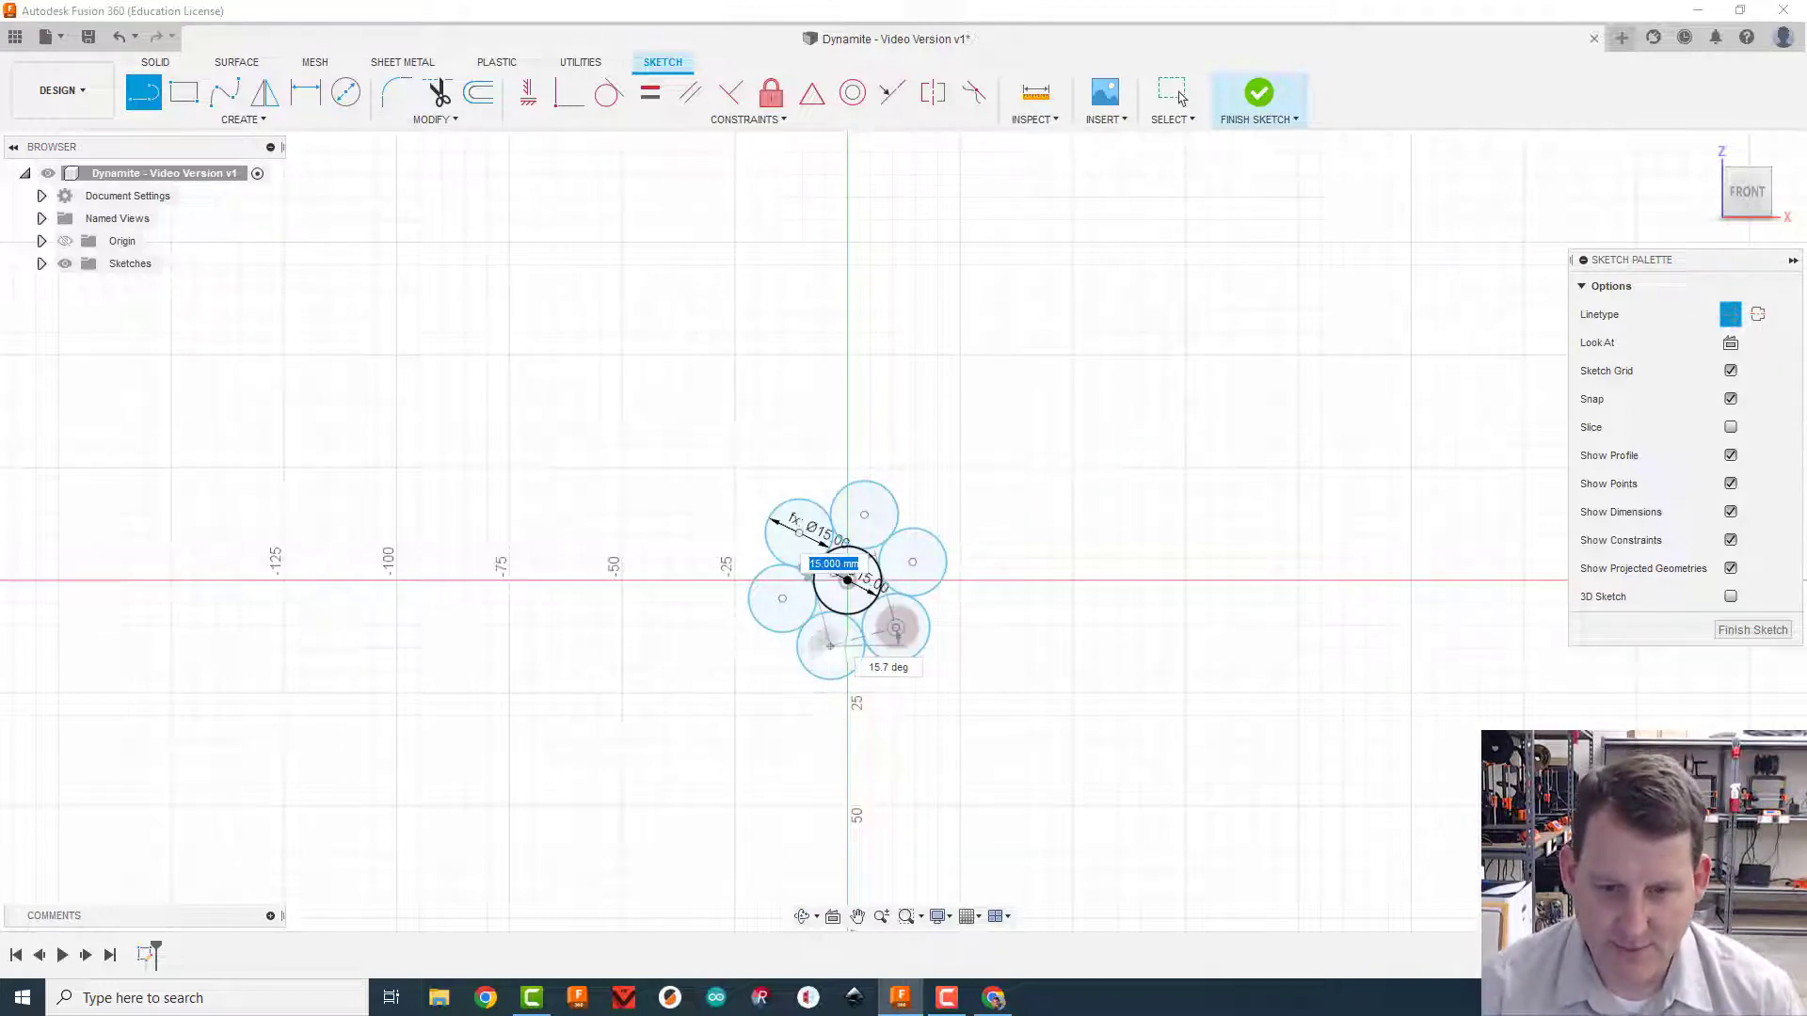
drag(895, 627, 1174, 535)
key(Escape)
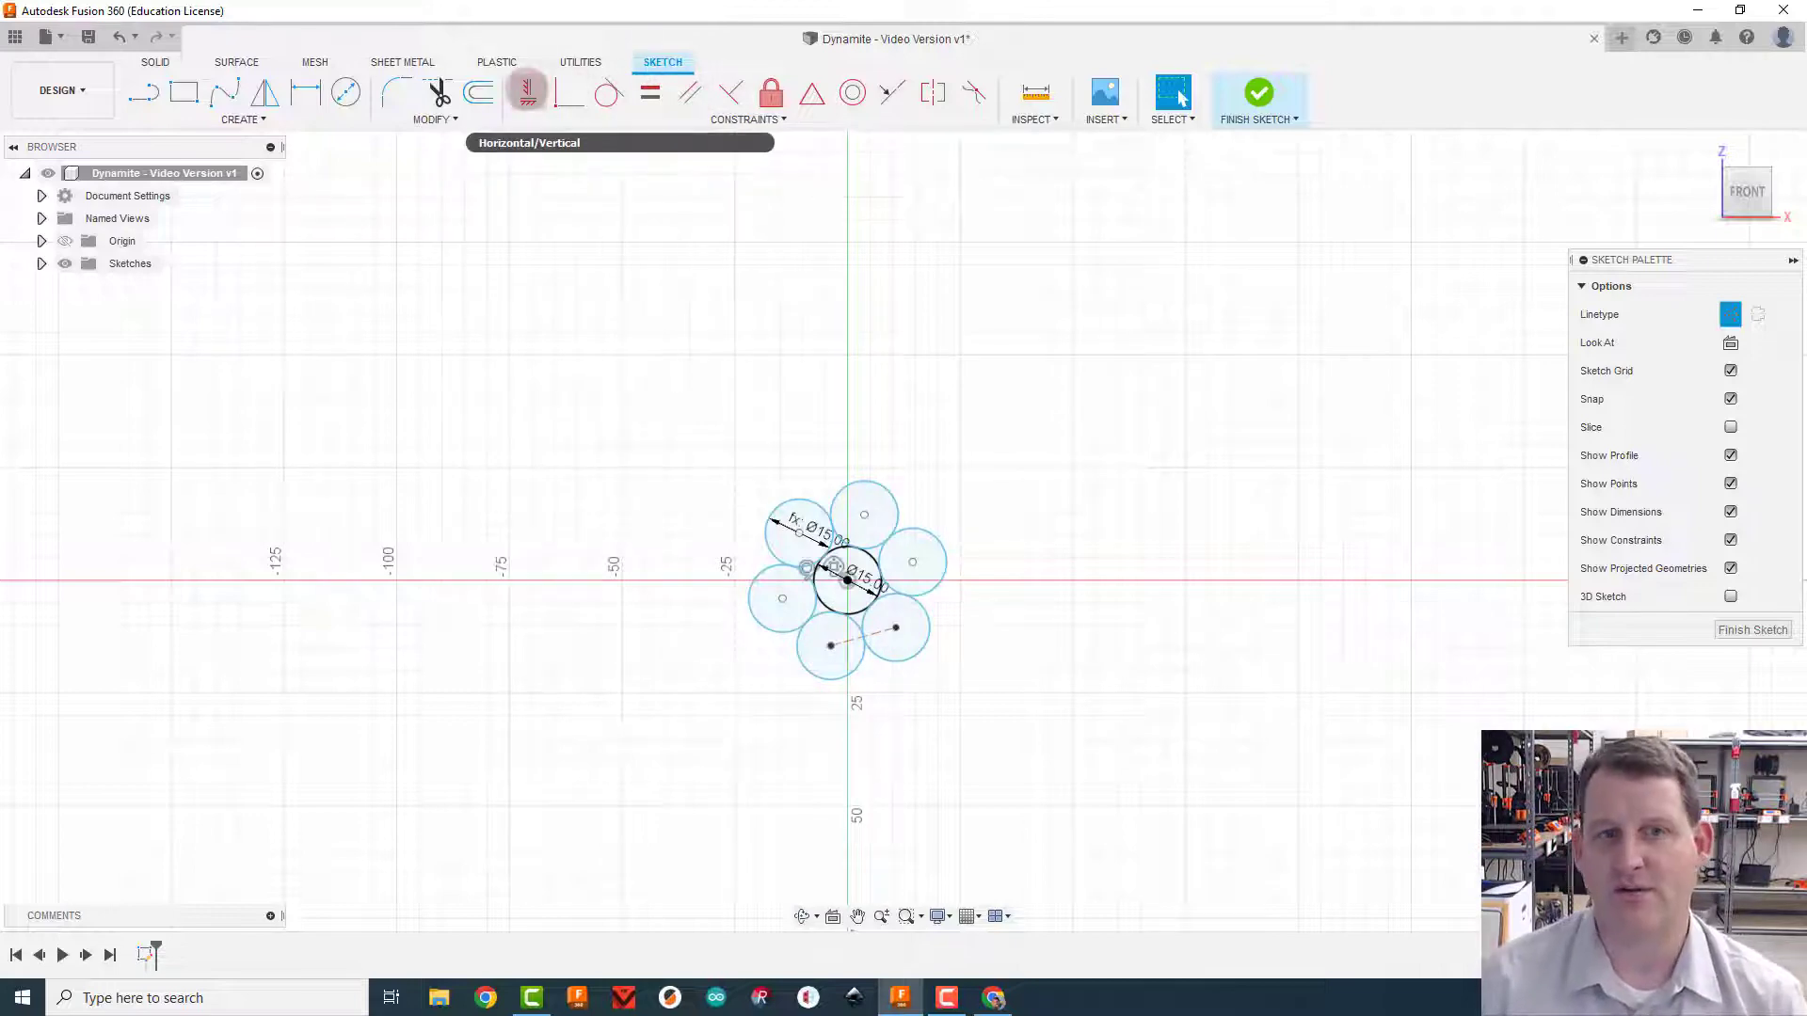
click(527, 91)
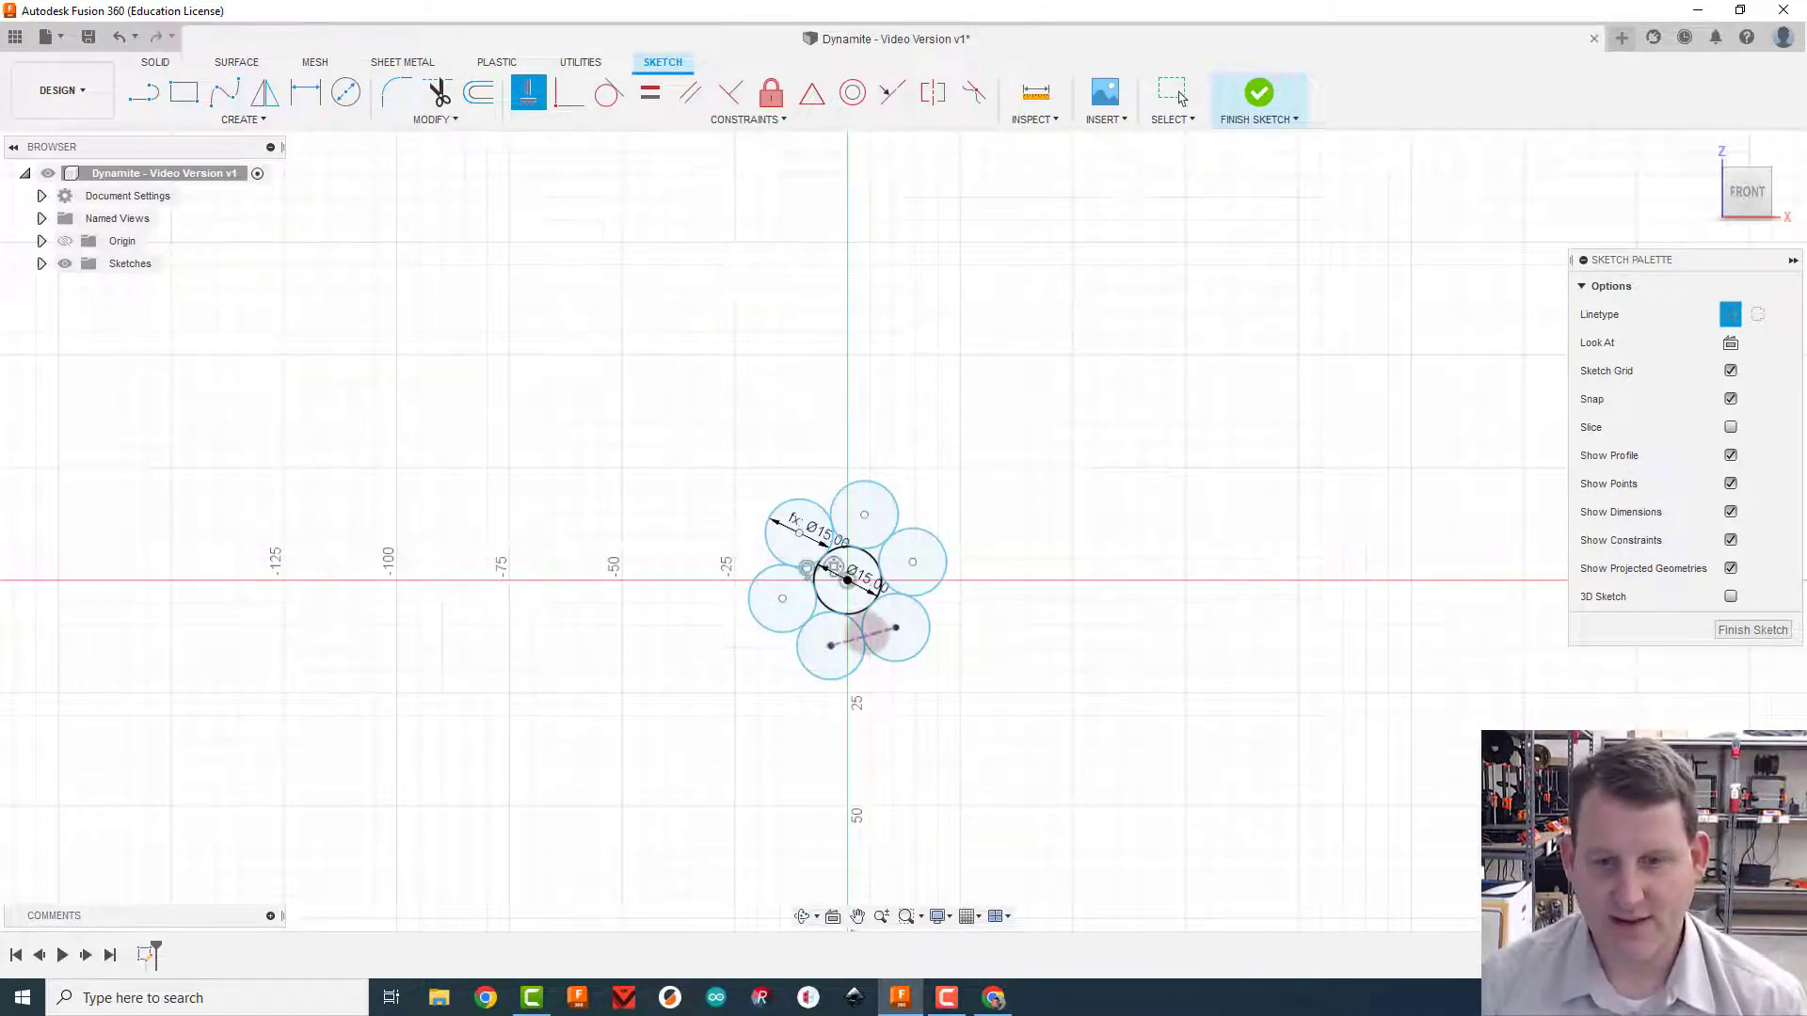
click(864, 637)
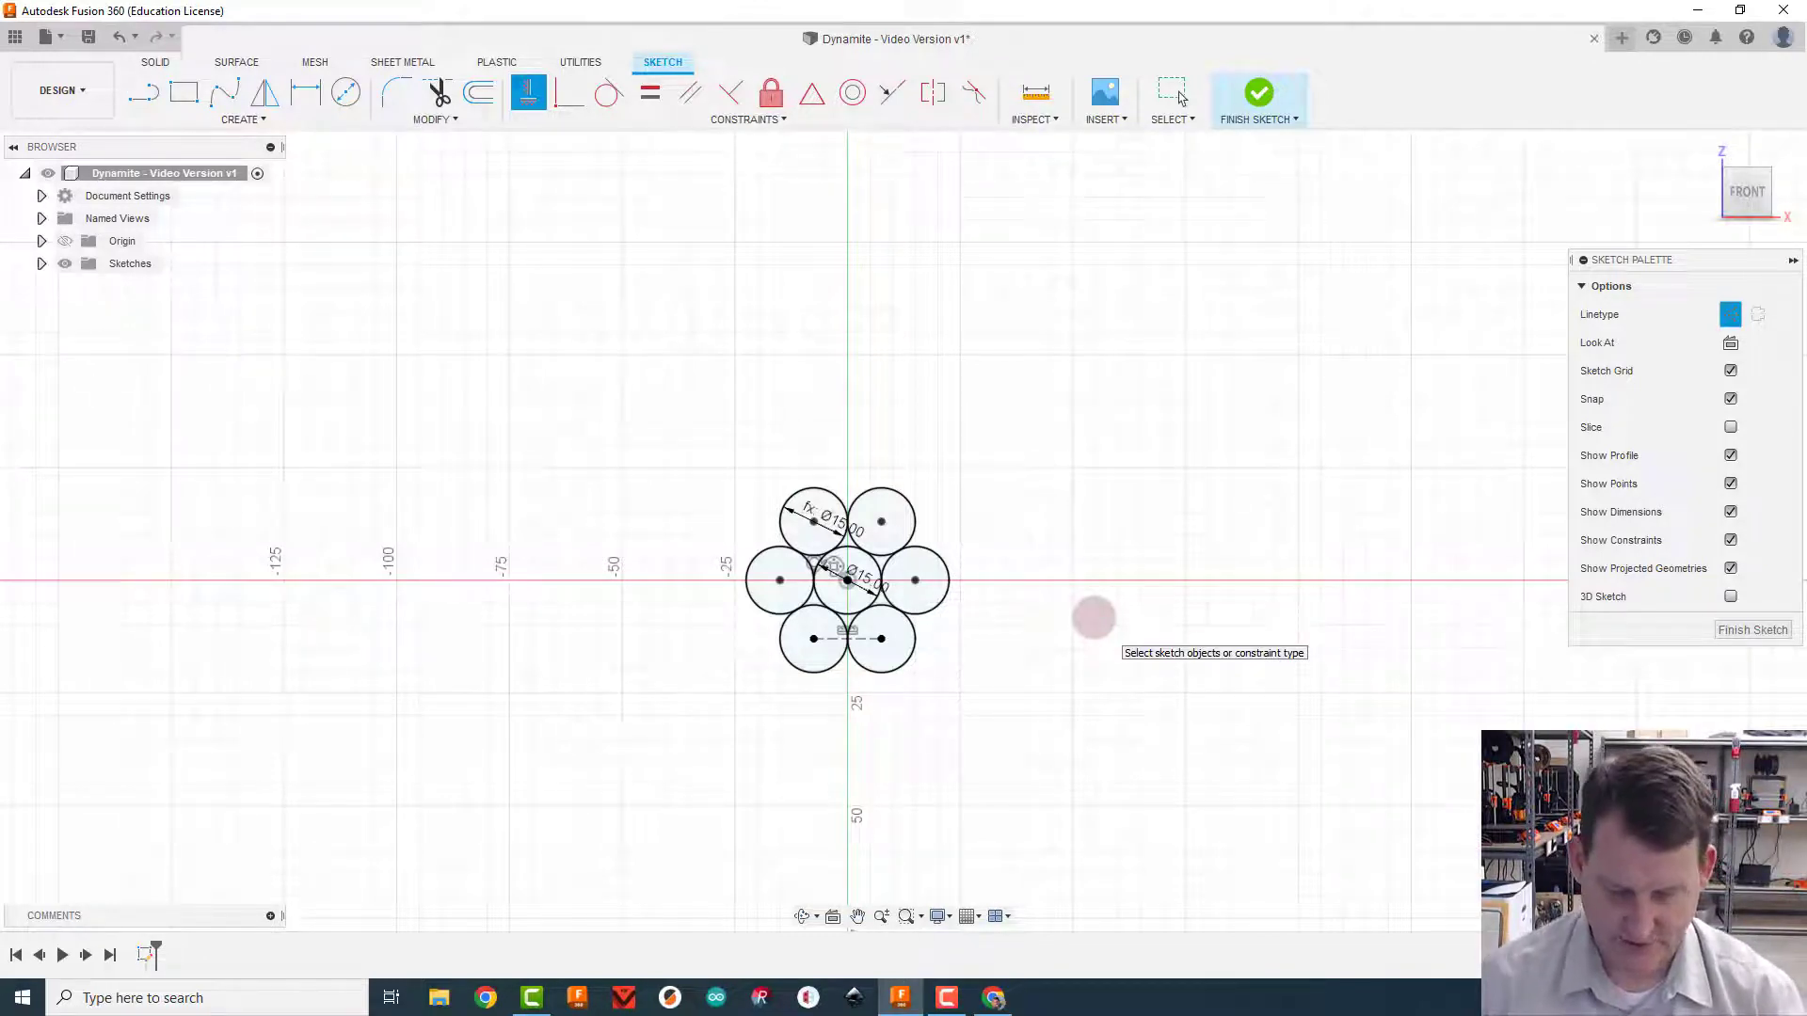
Extrude all seven circle profiles 105 mm to one side as a new body
key(e)
click(930, 497)
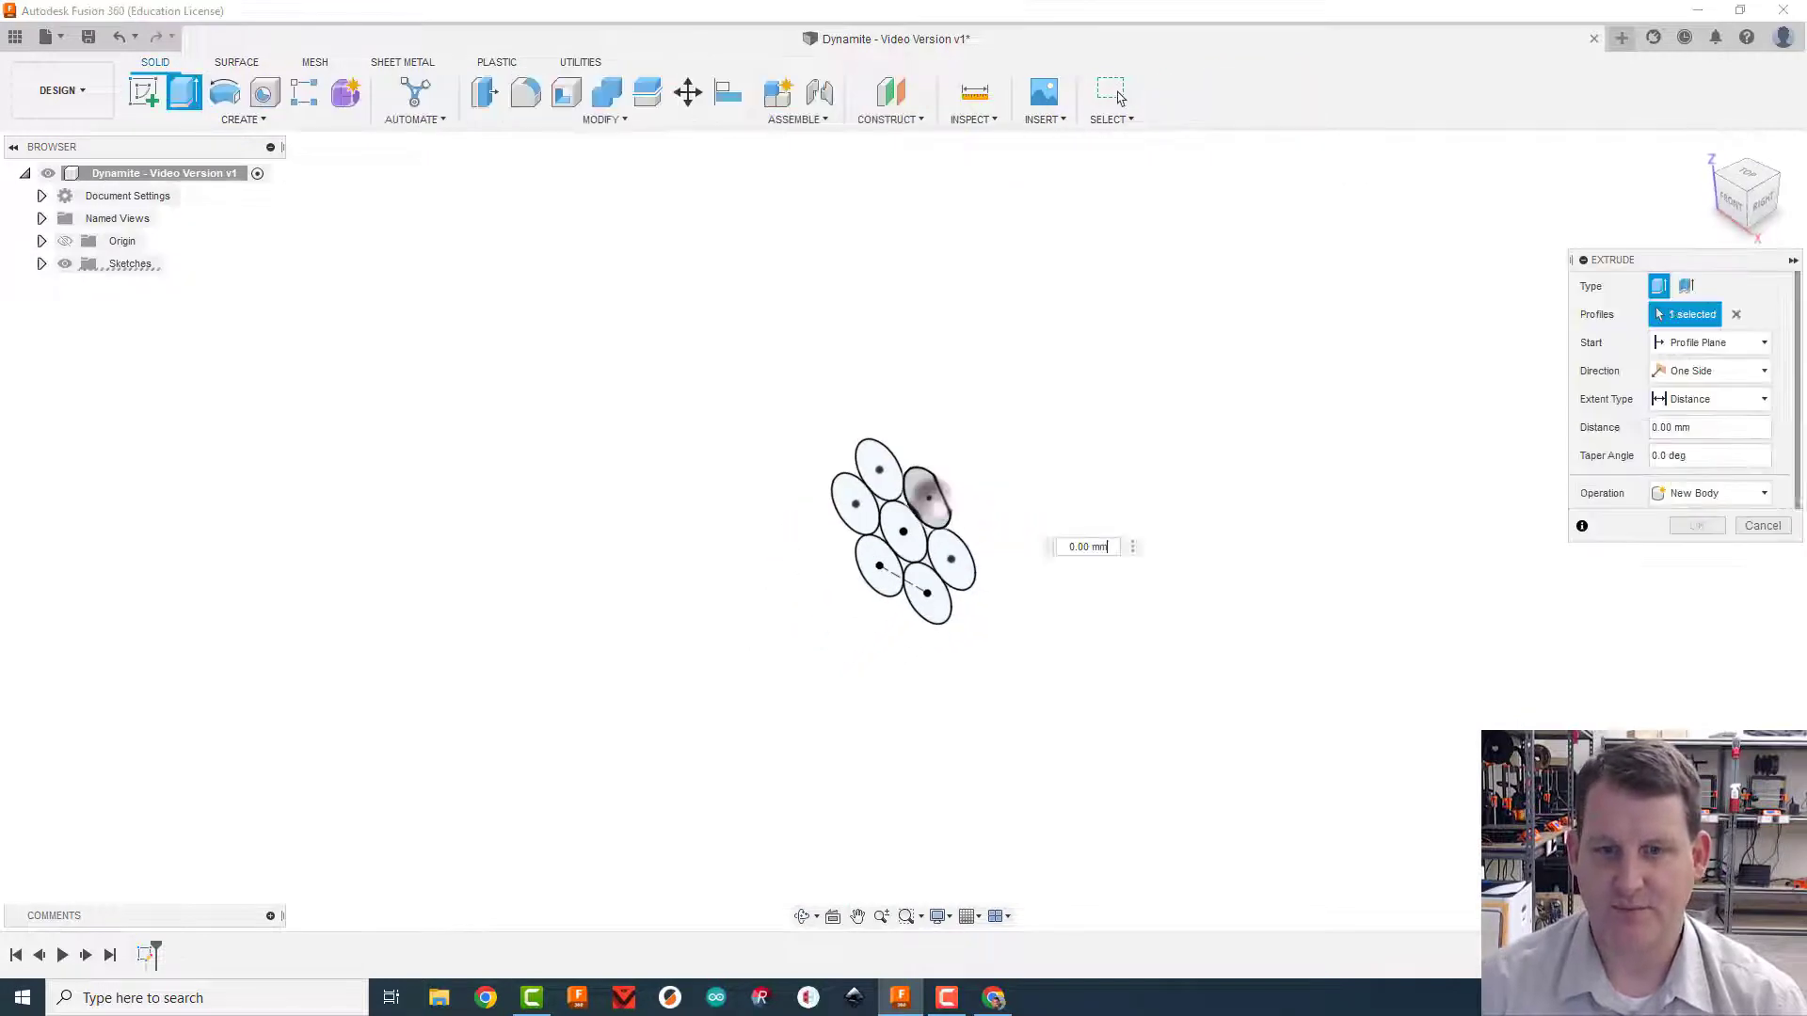
click(877, 470)
click(854, 505)
click(878, 565)
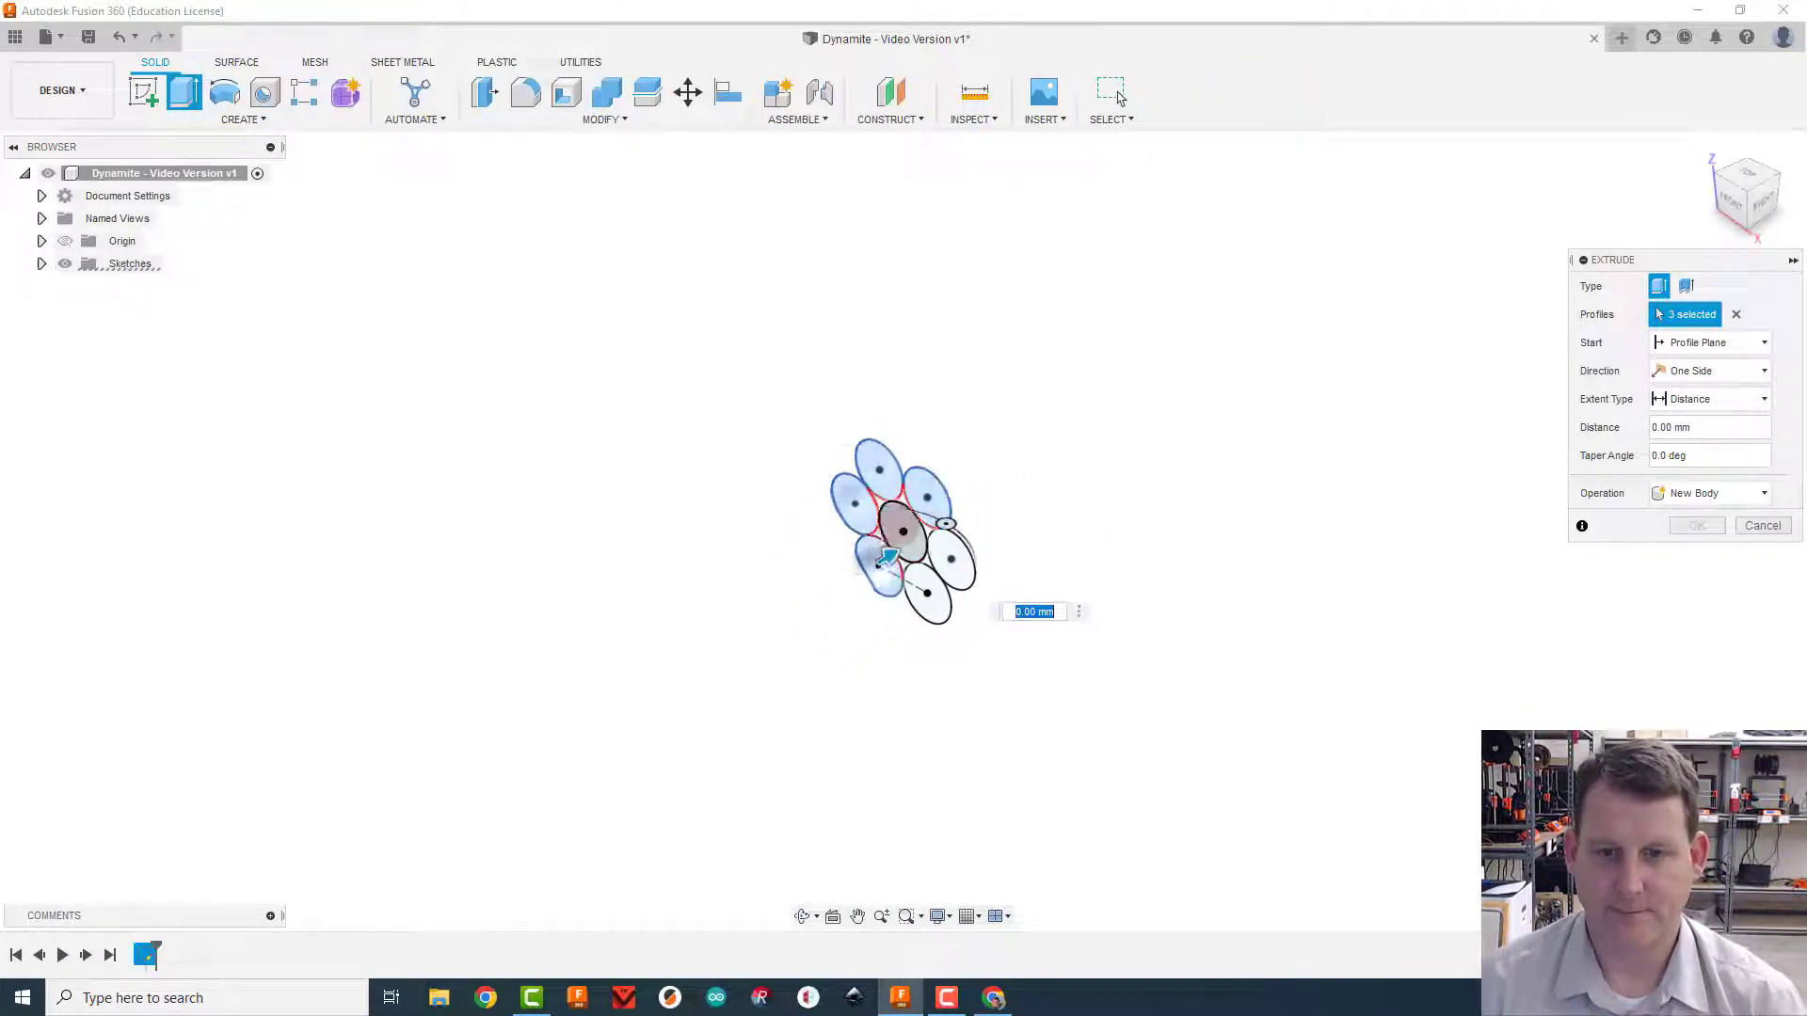
click(903, 531)
click(927, 592)
click(950, 559)
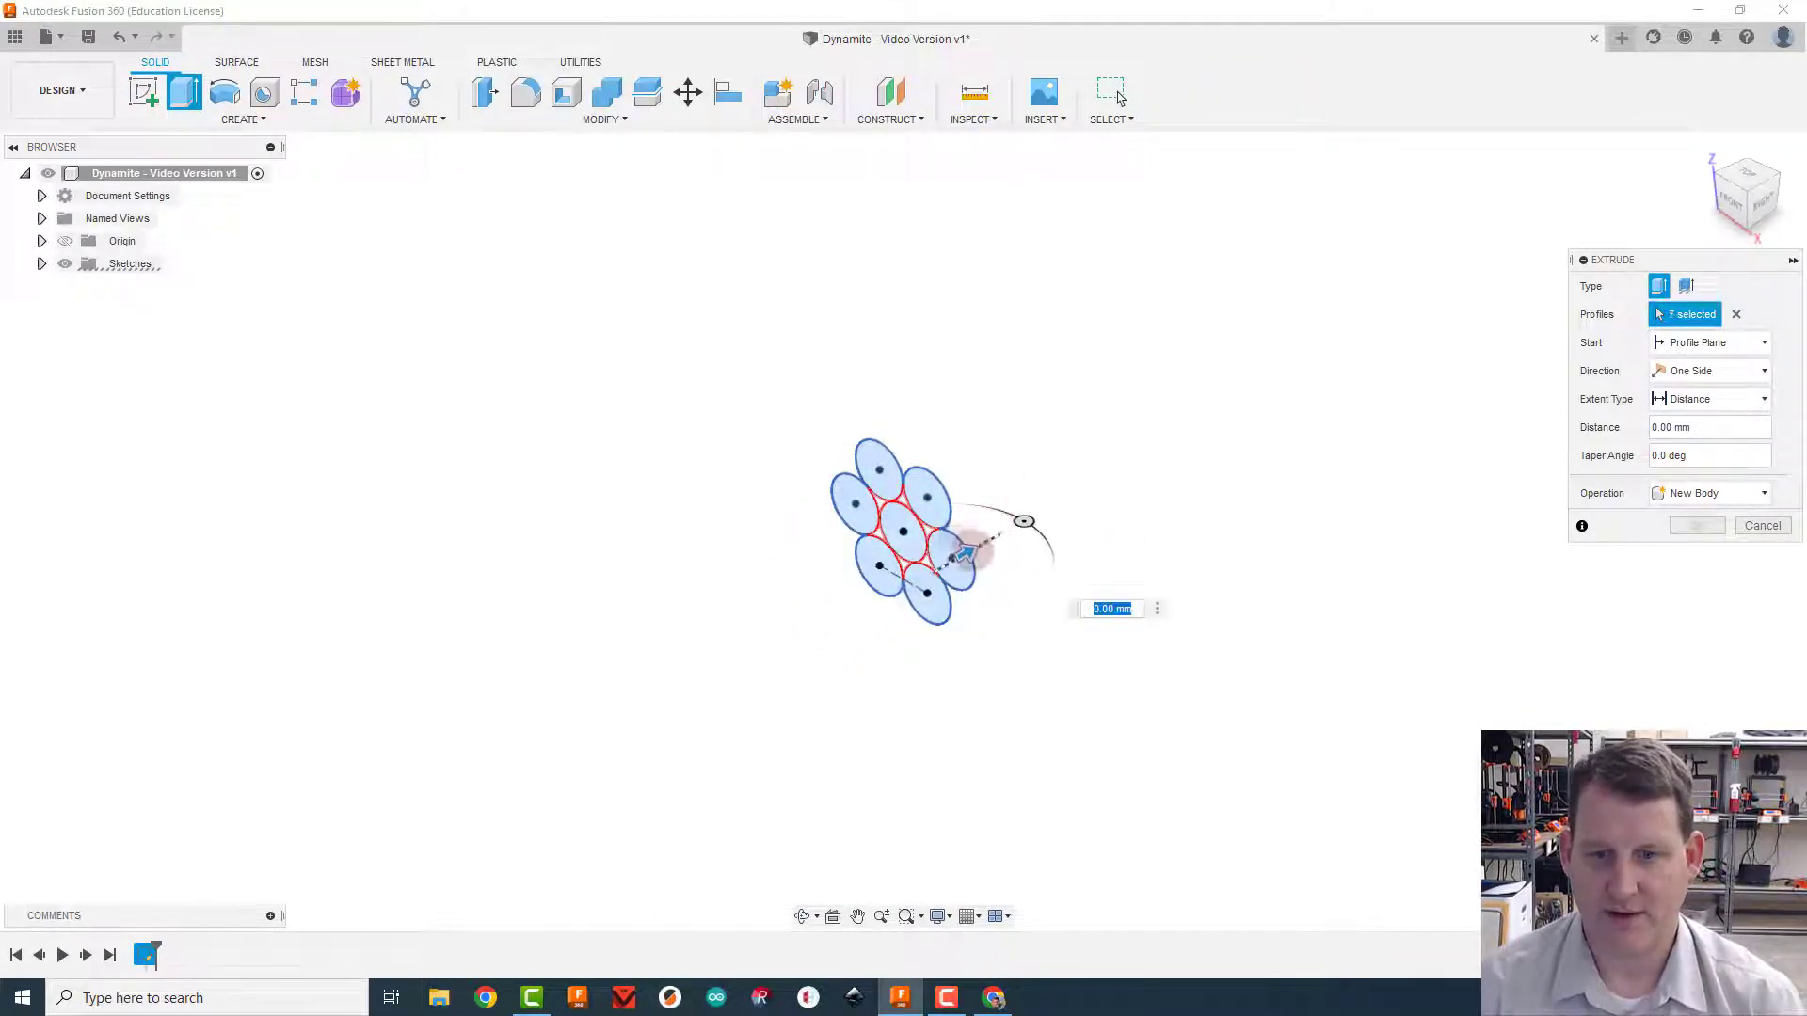
text(120)
key(Return)
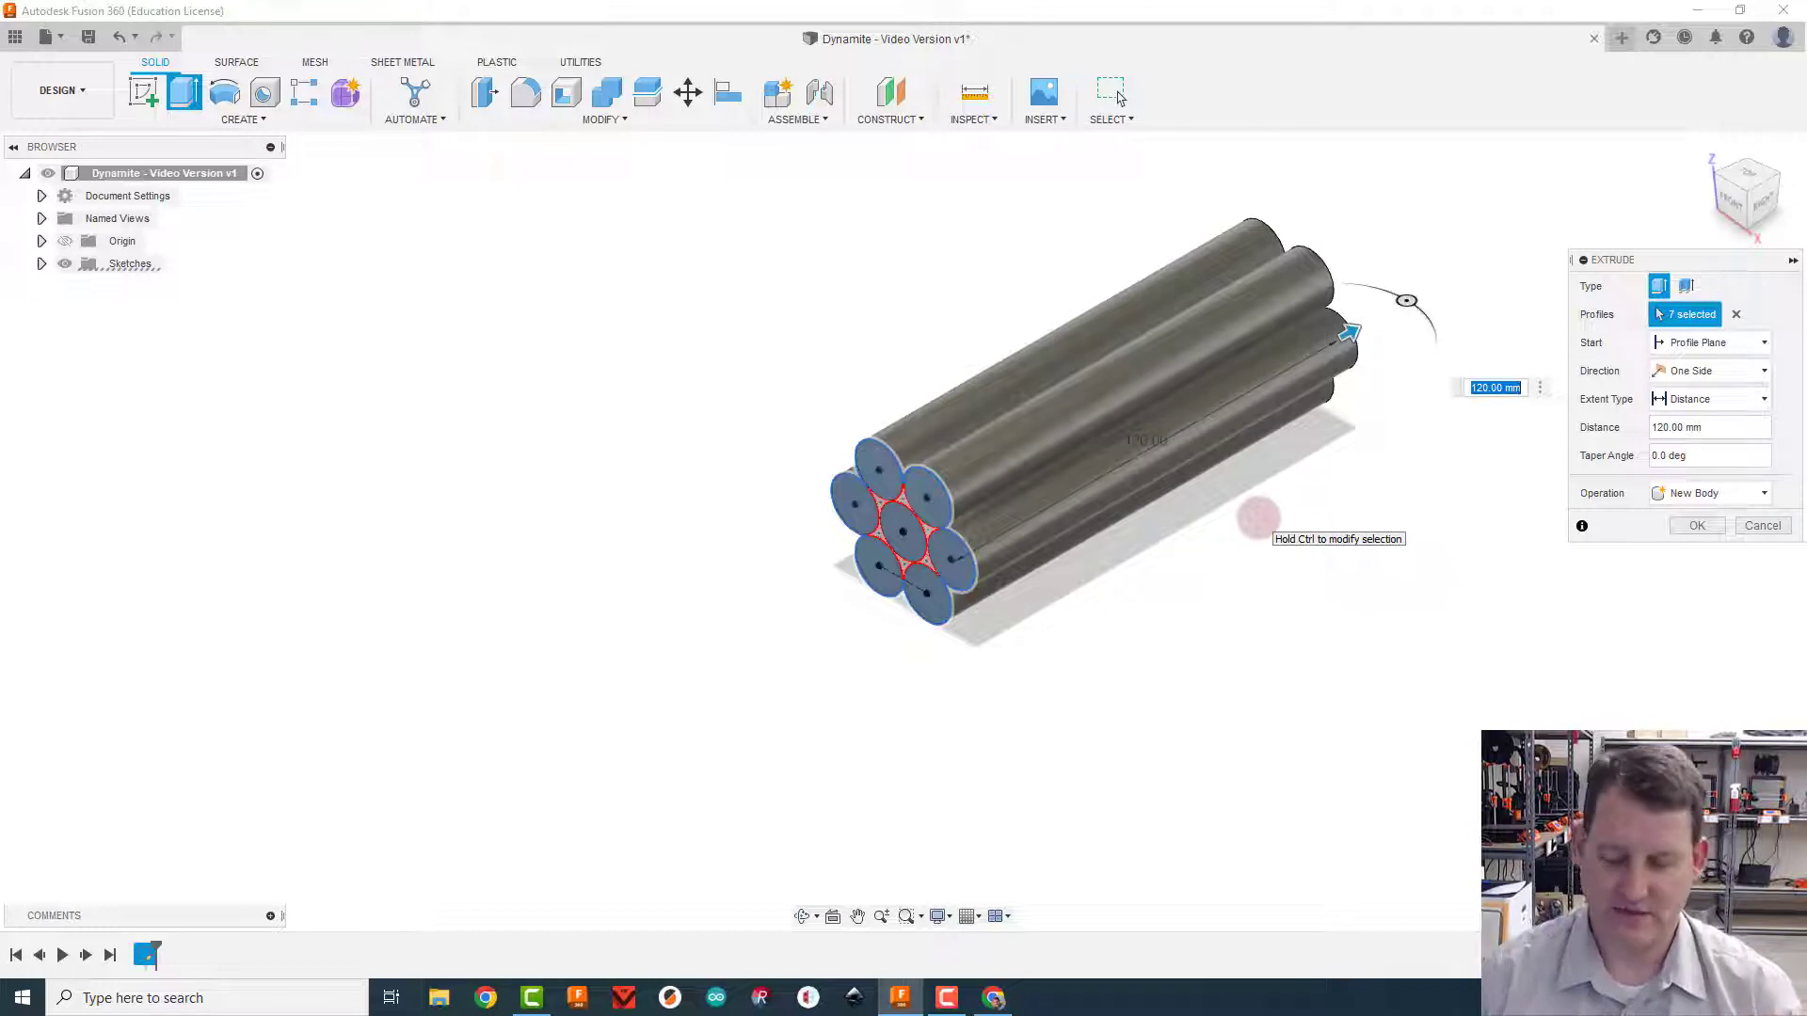
text(105)
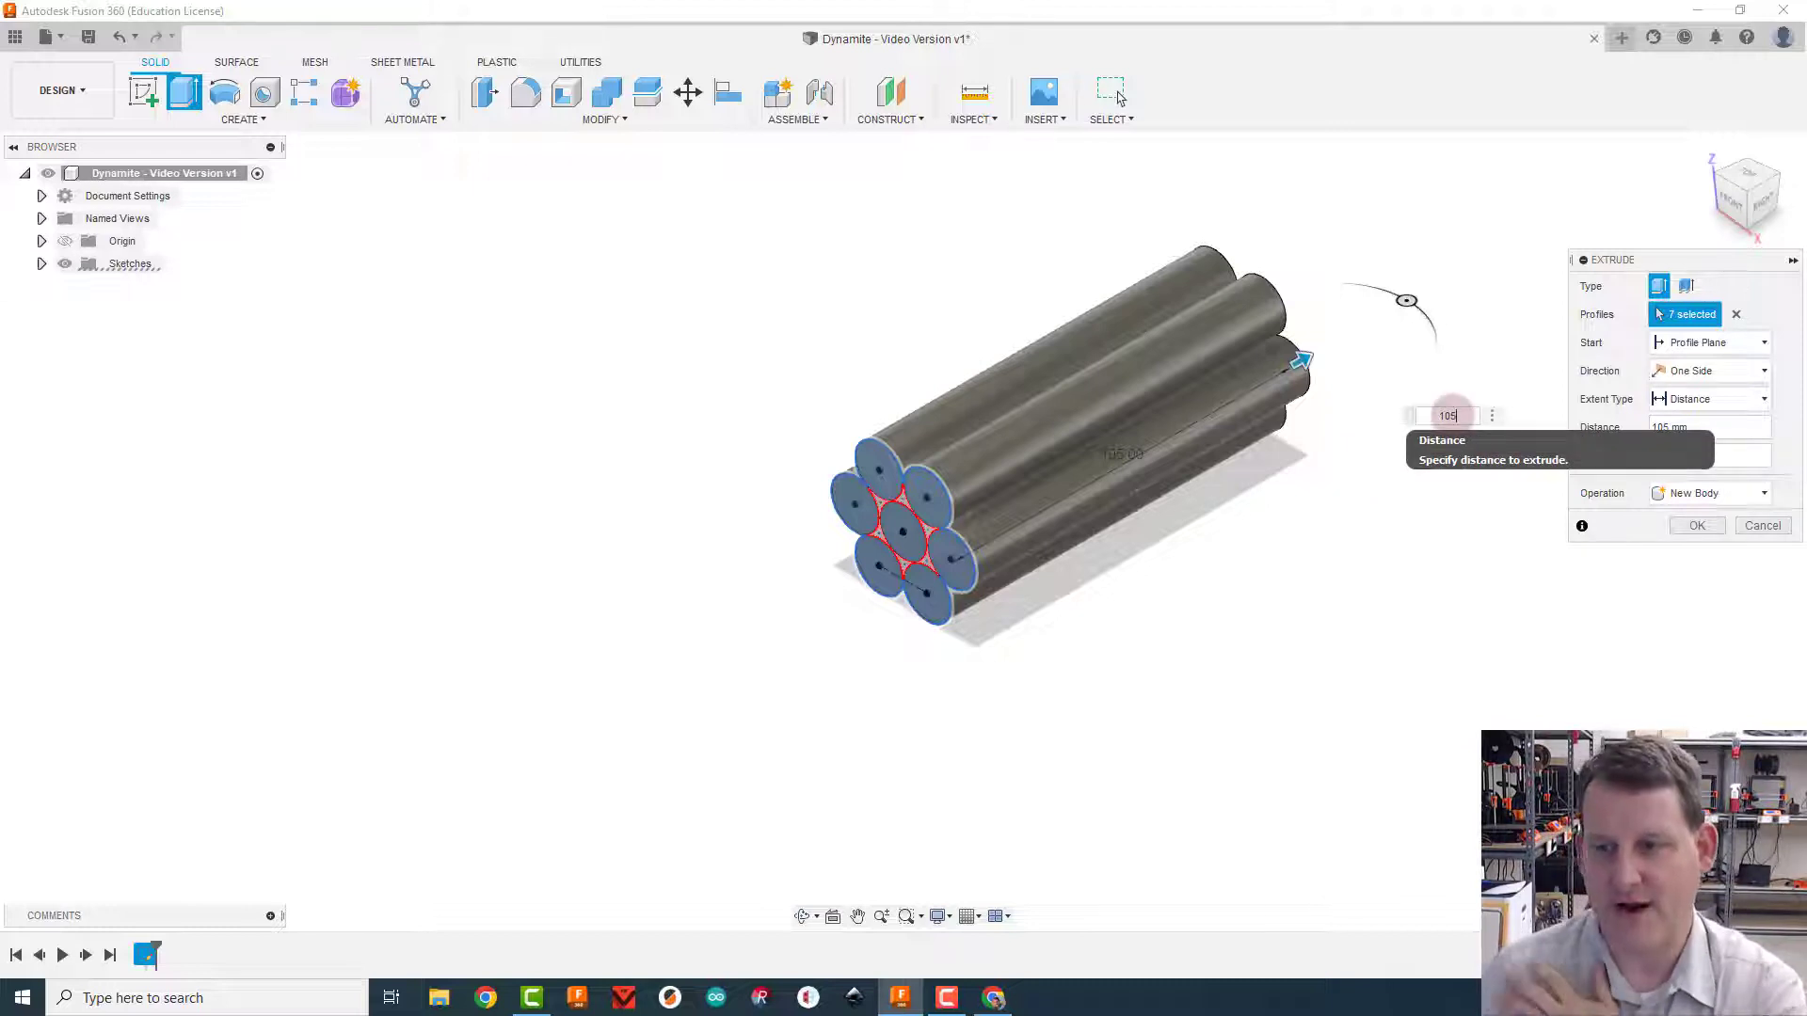
key(Return)
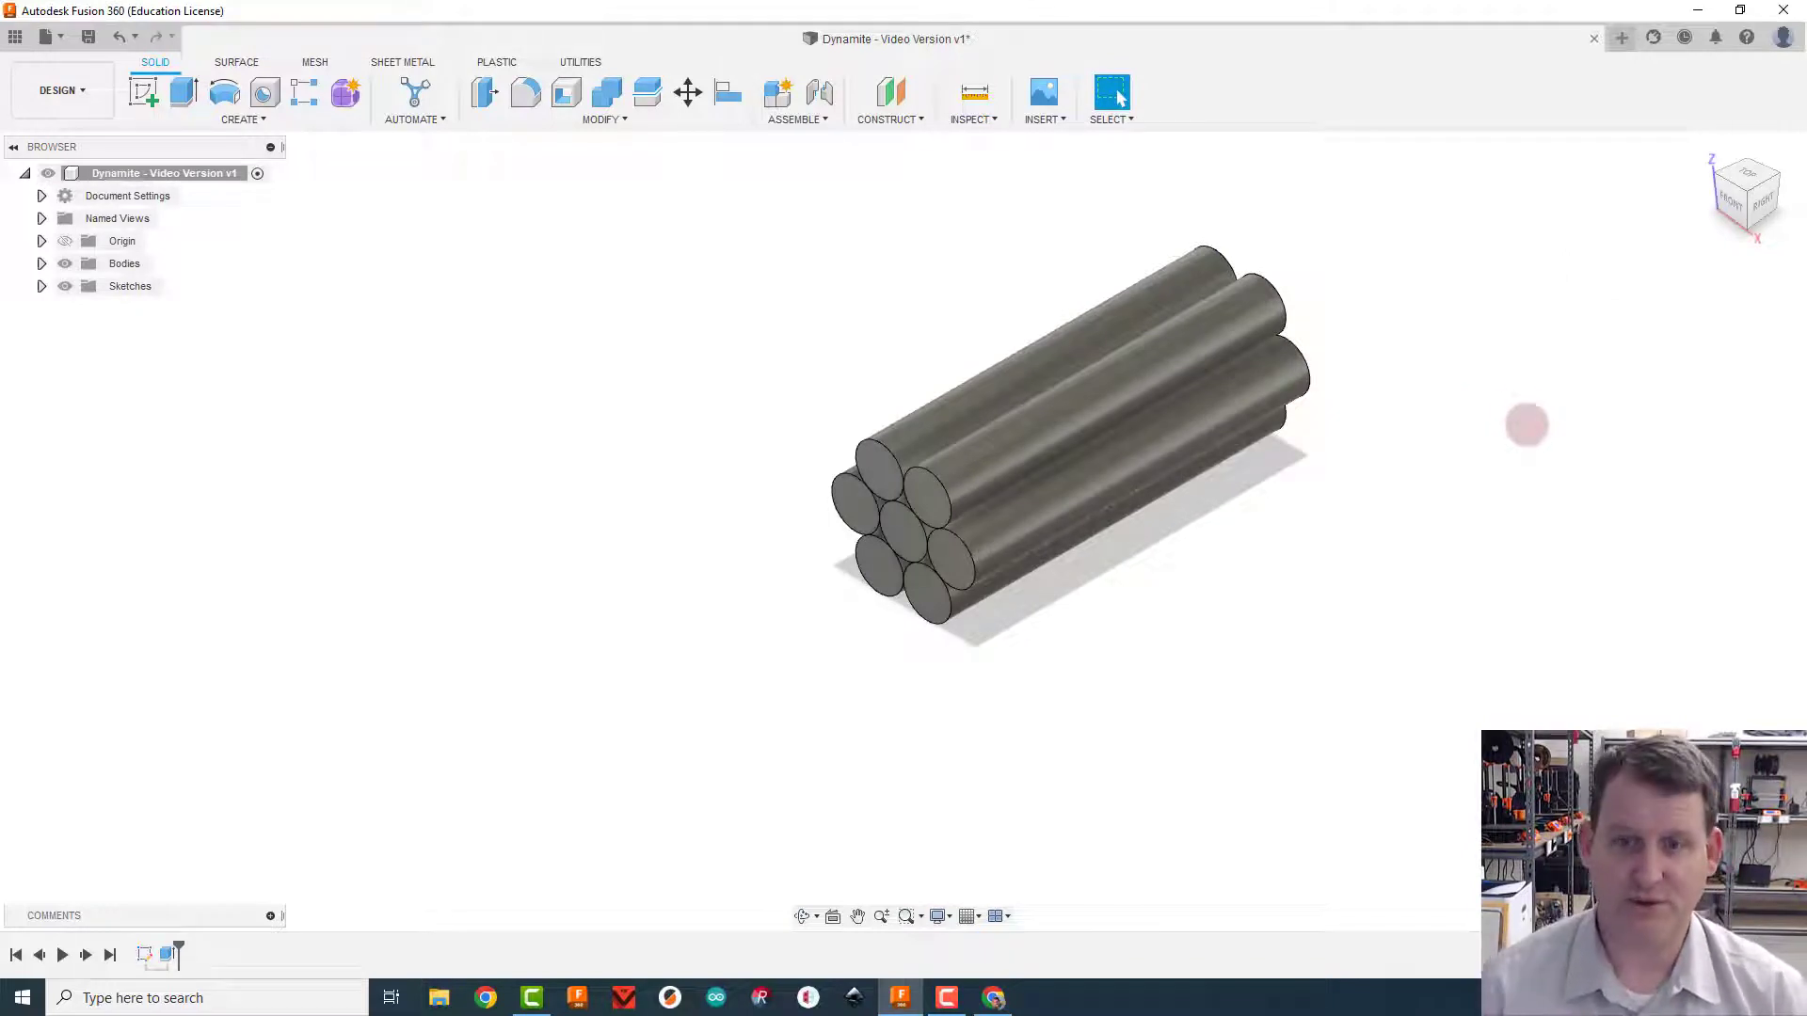
Apply the Paint - Metallic (Red) appearance to the bundle body
key(a)
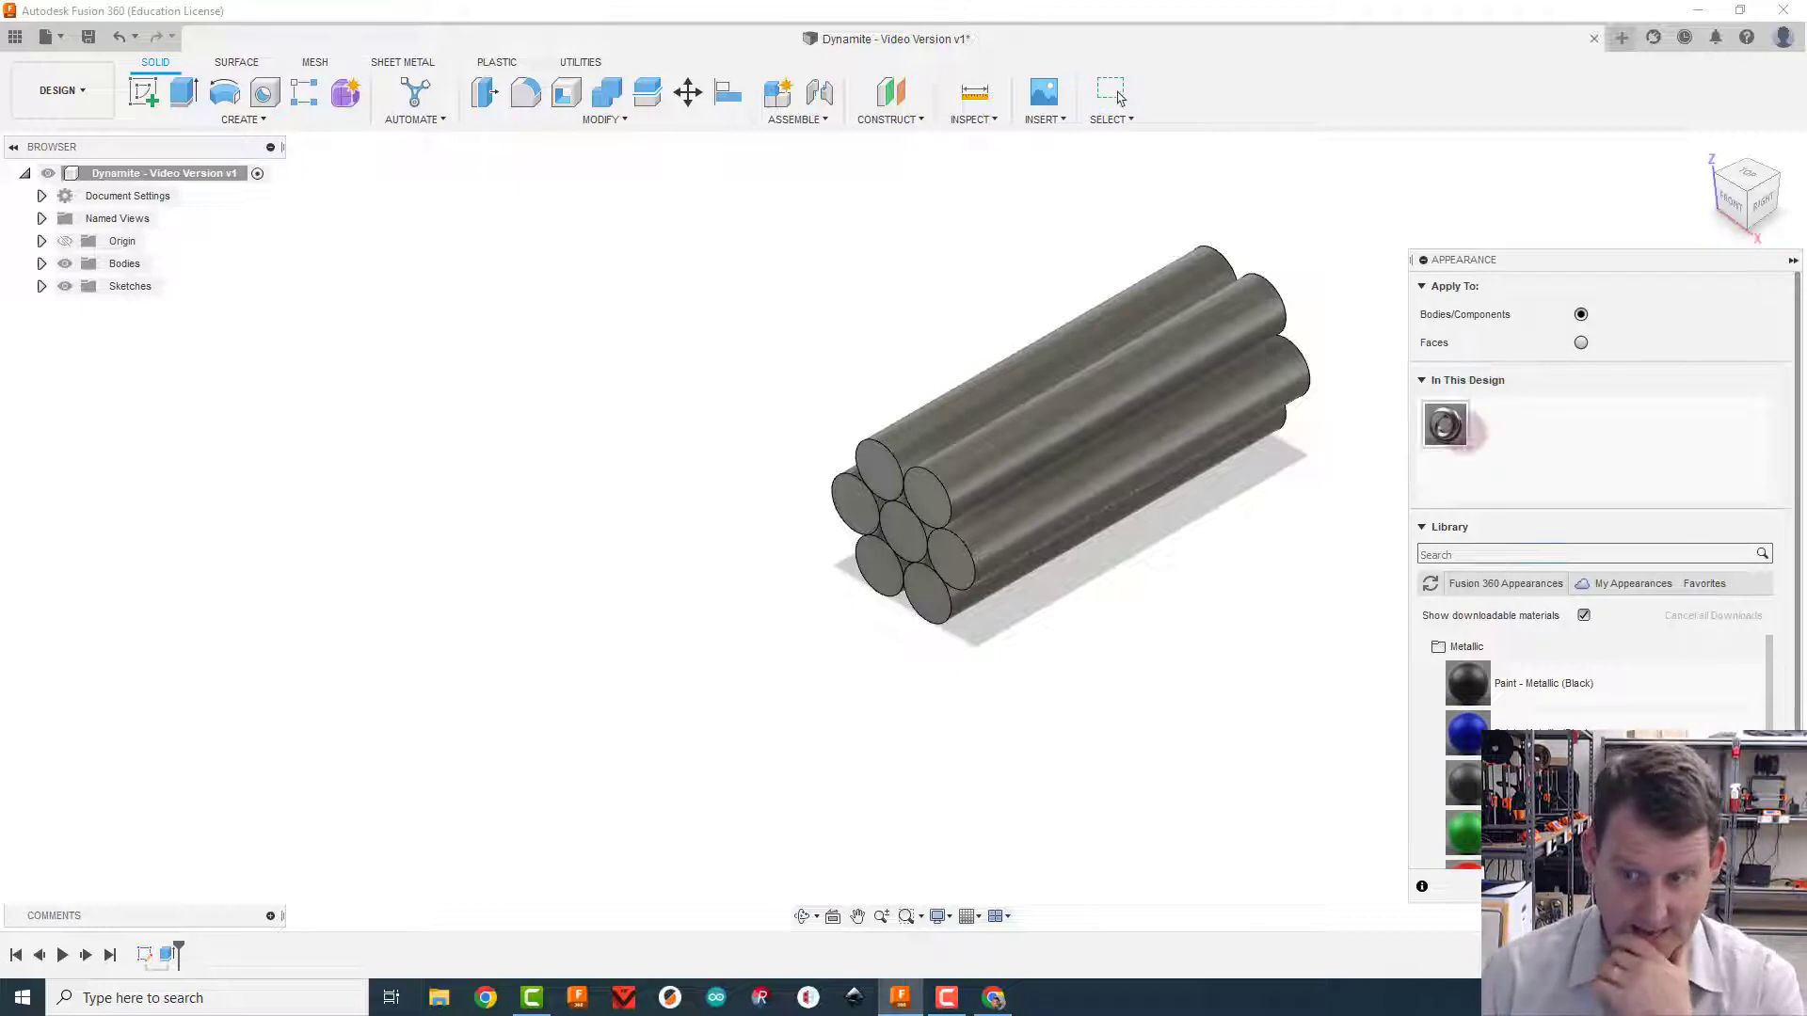
scroll(1432, 638, up, 3)
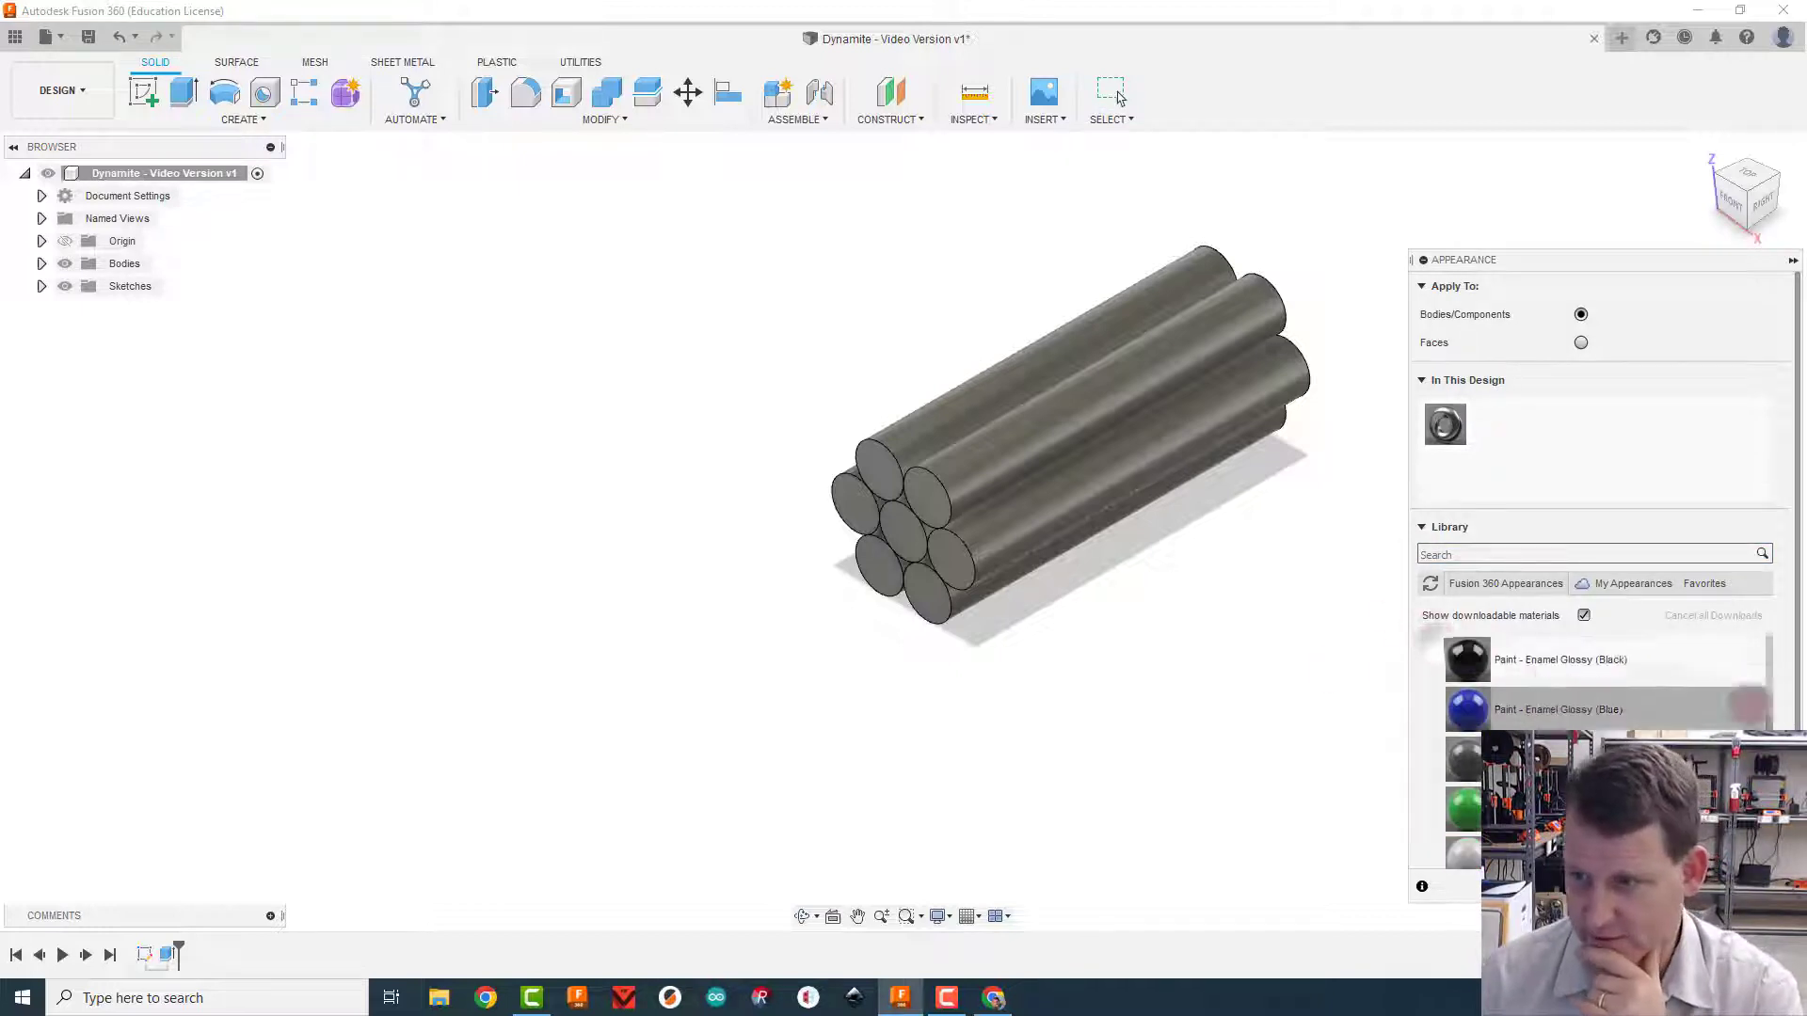
scroll(1428, 744, up, 5)
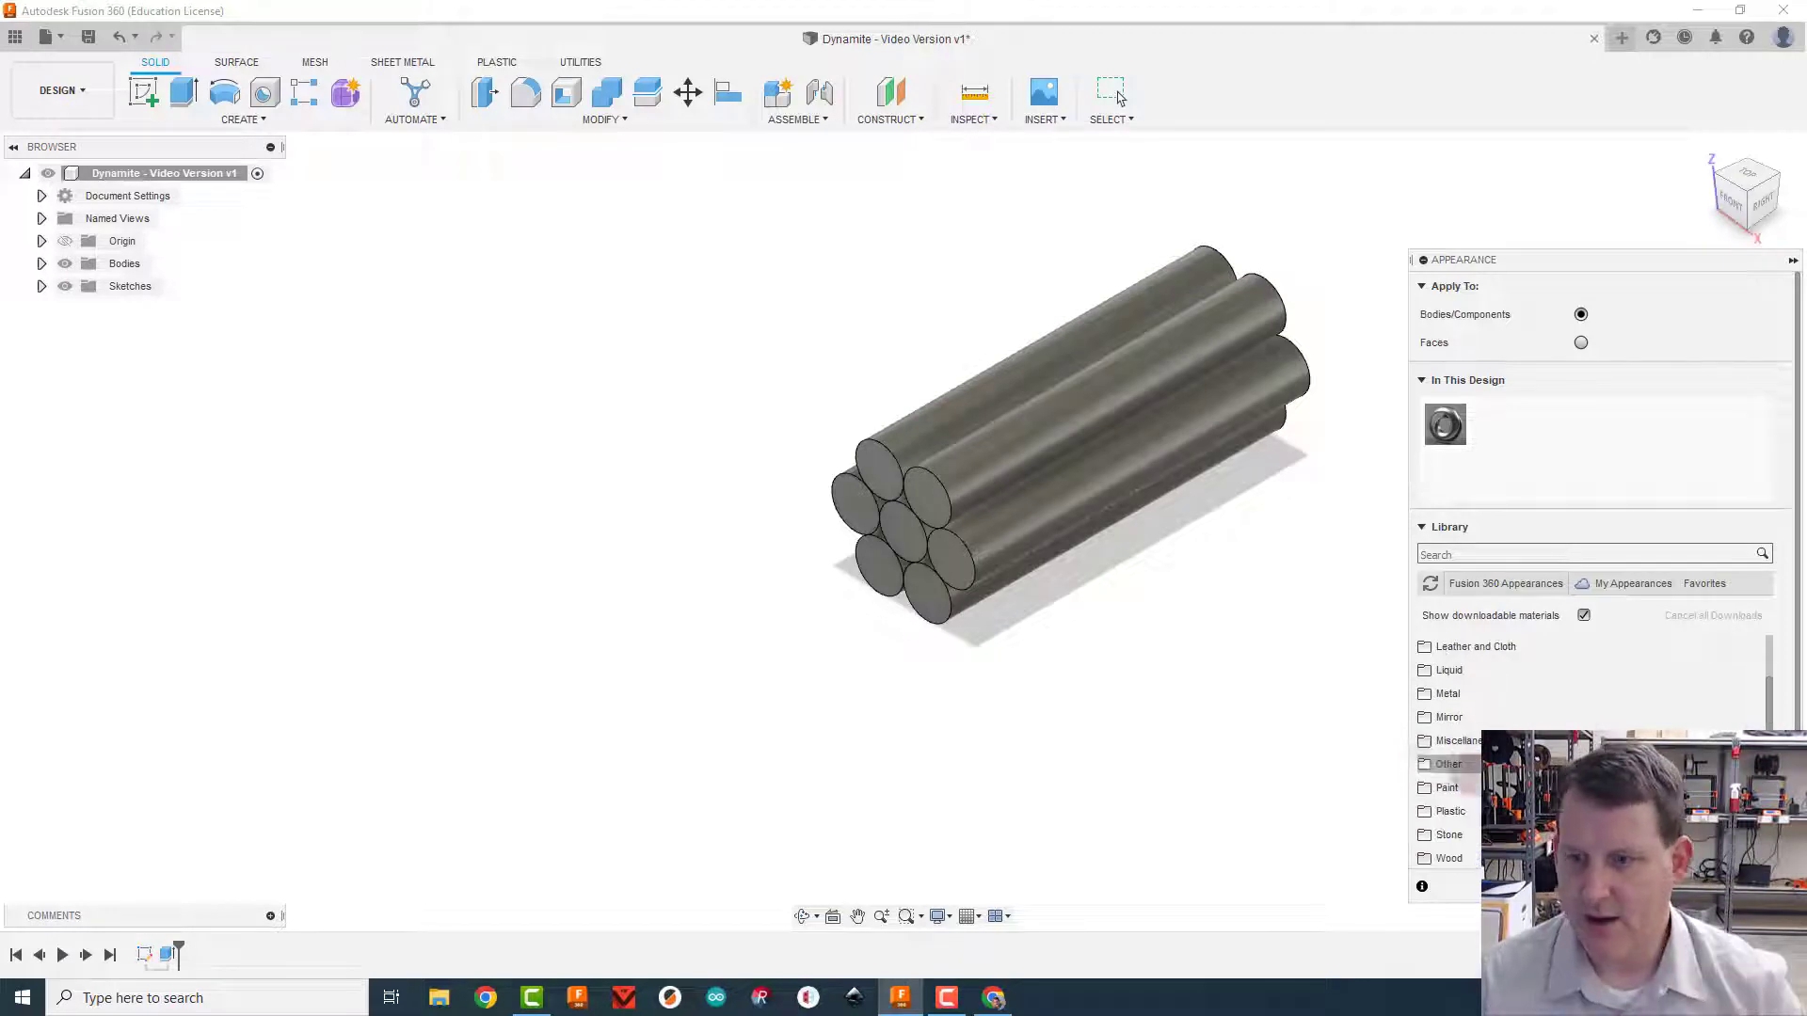
scroll(1463, 706, down, 1)
click(1444, 755)
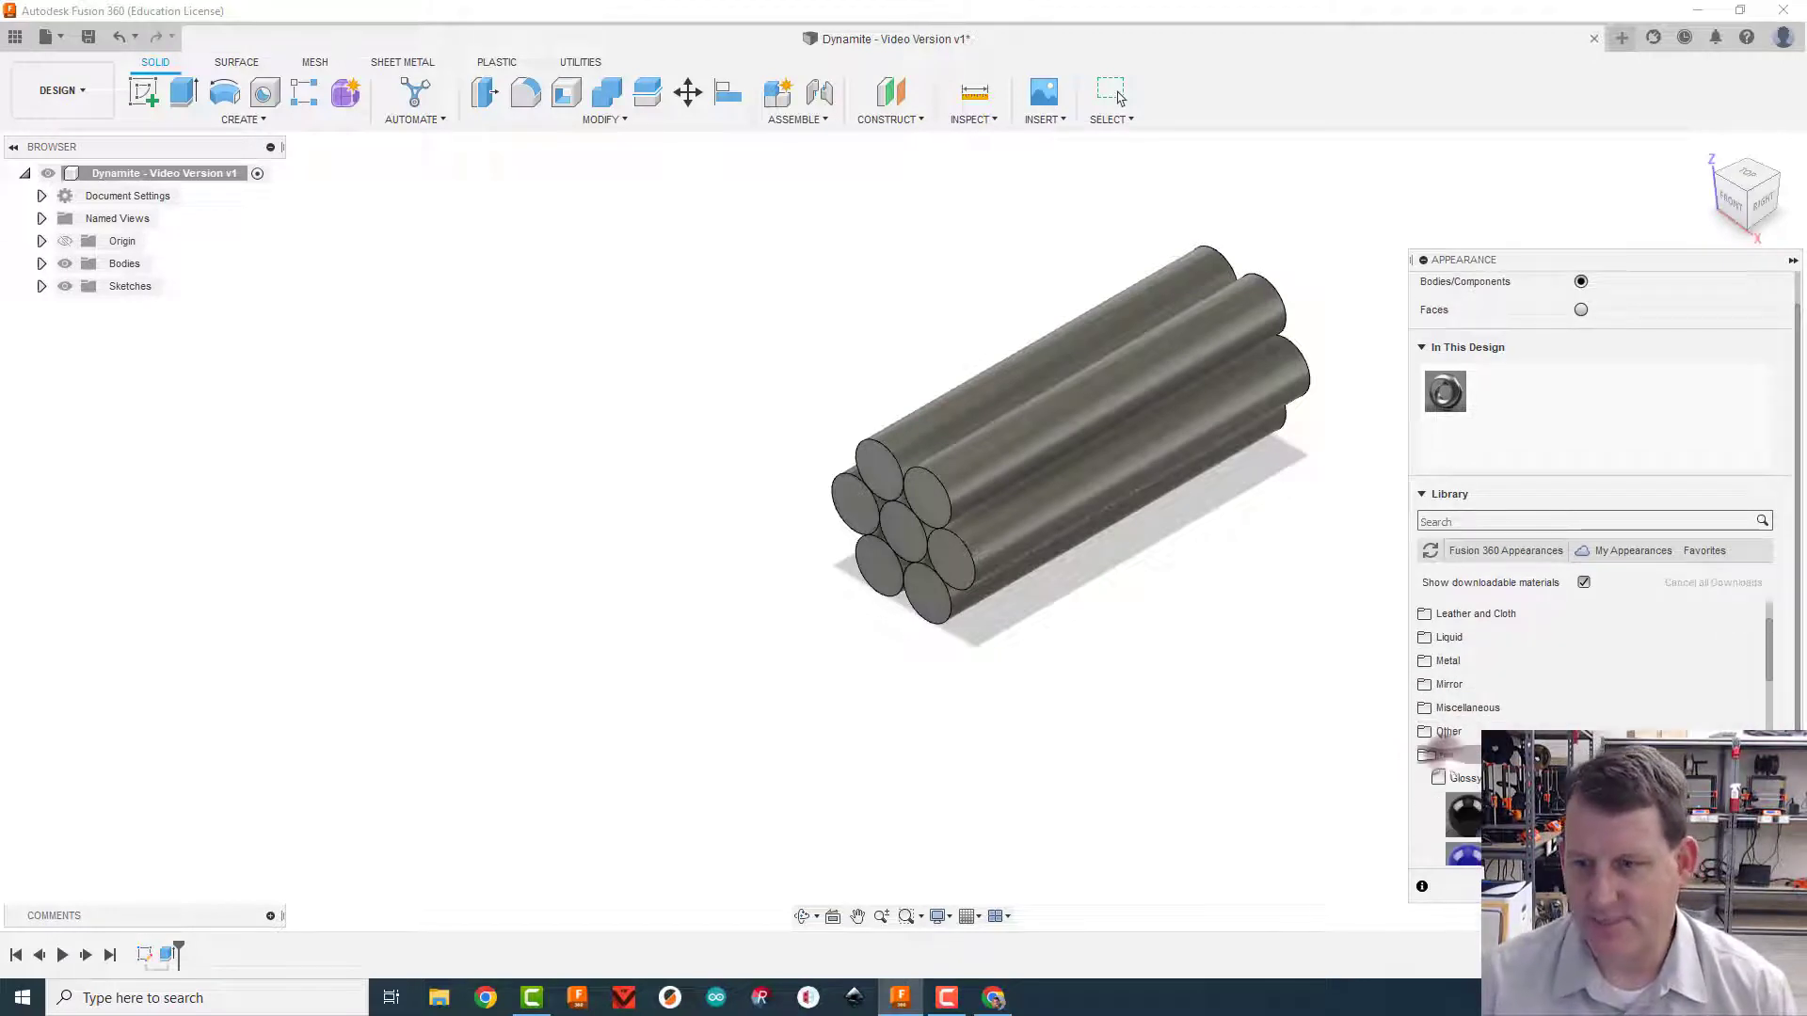
scroll(1435, 696, down, 4)
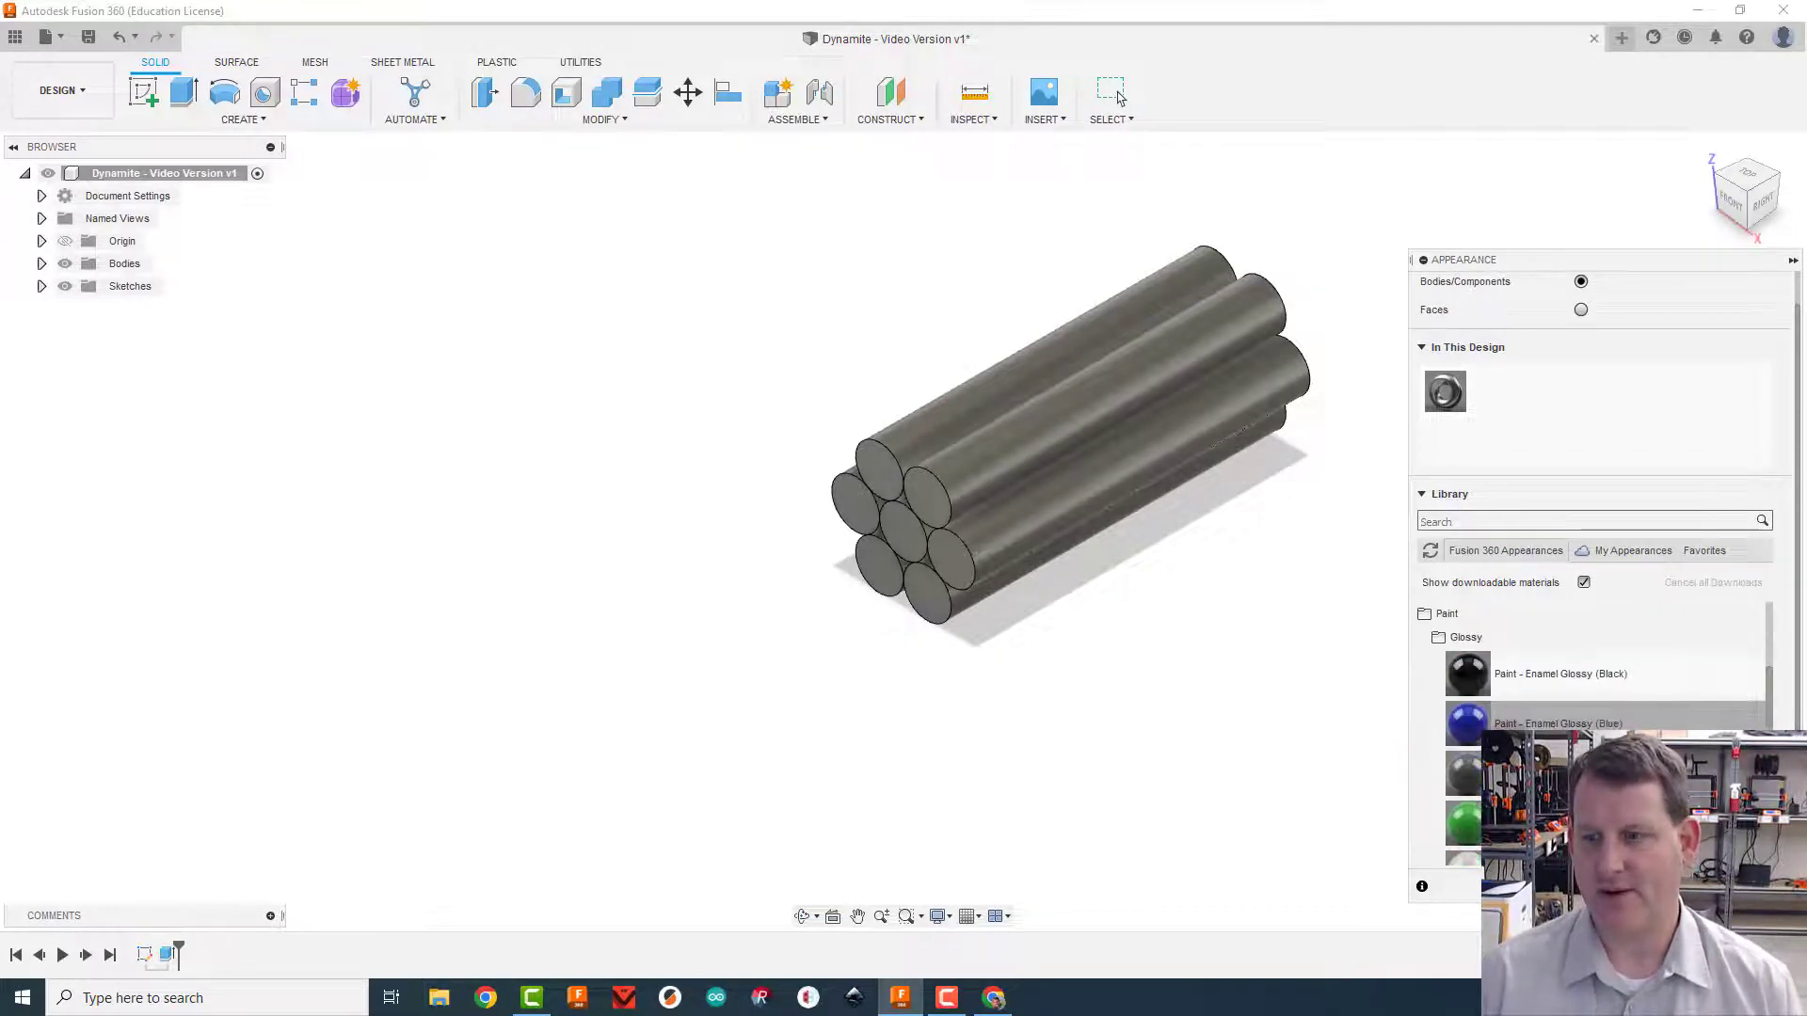
click(1438, 637)
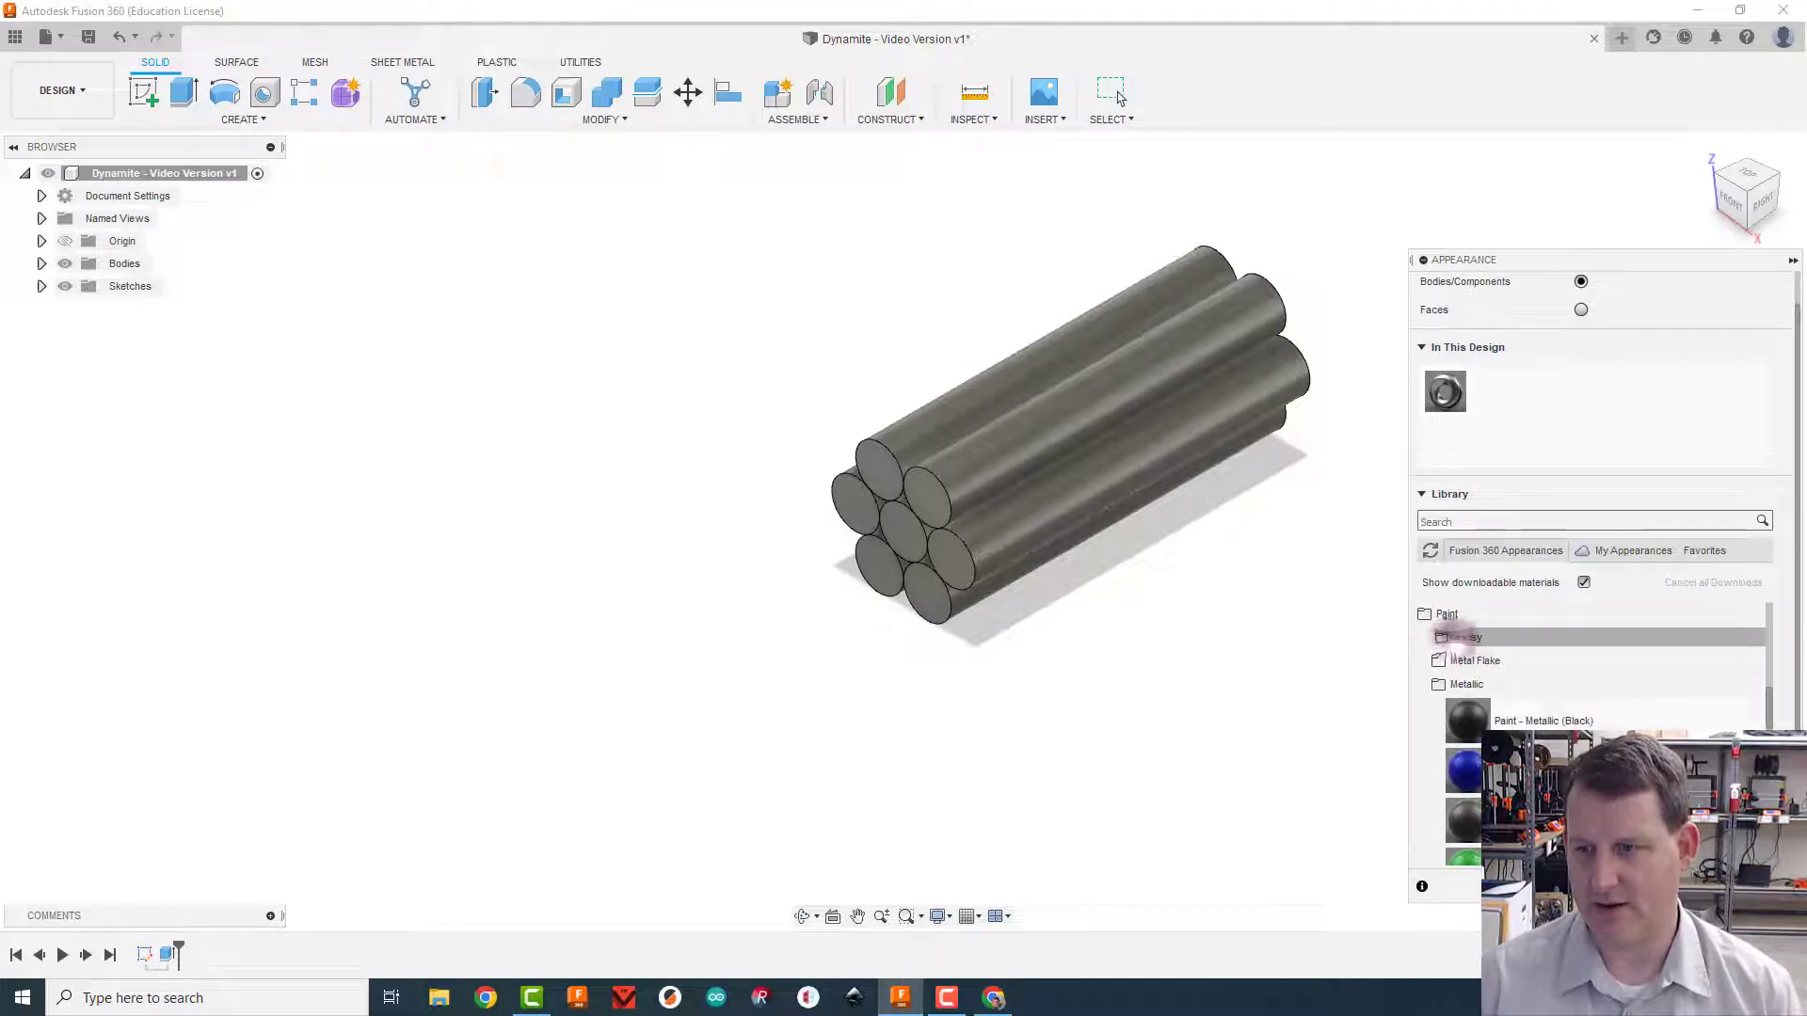
click(1438, 684)
scroll(1505, 701, down, 1)
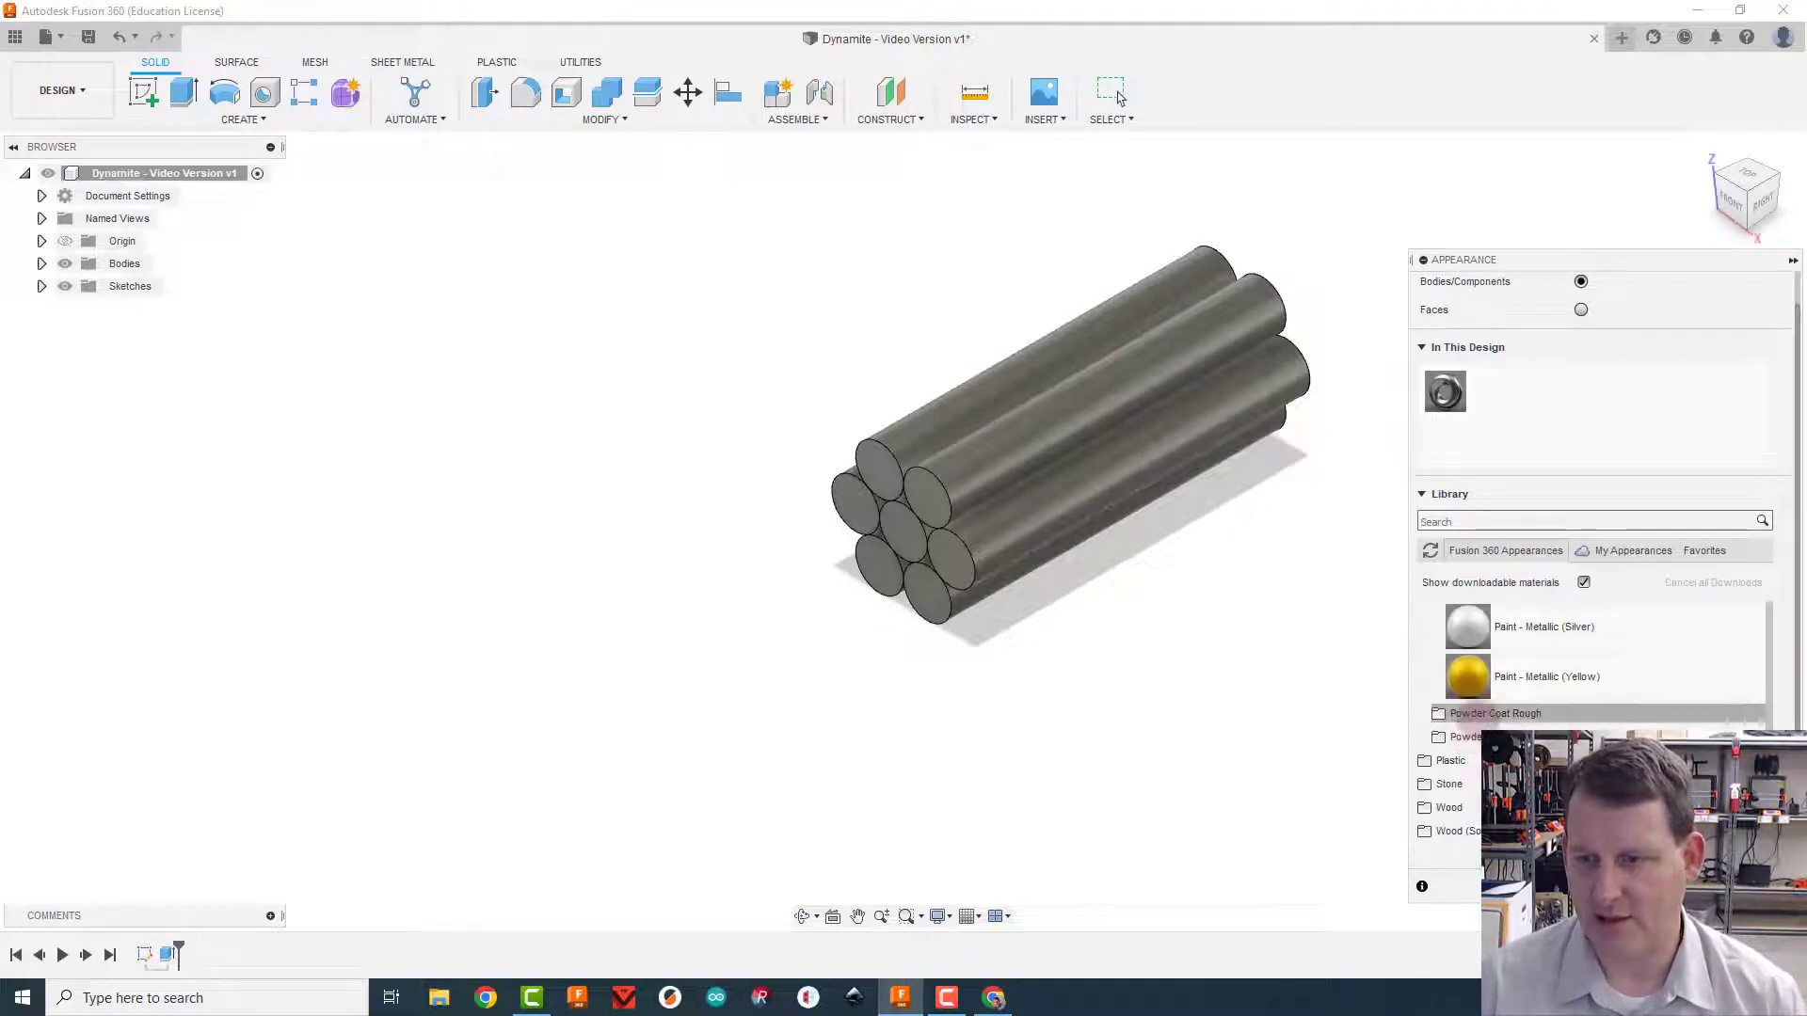
scroll(1494, 697, down, 2)
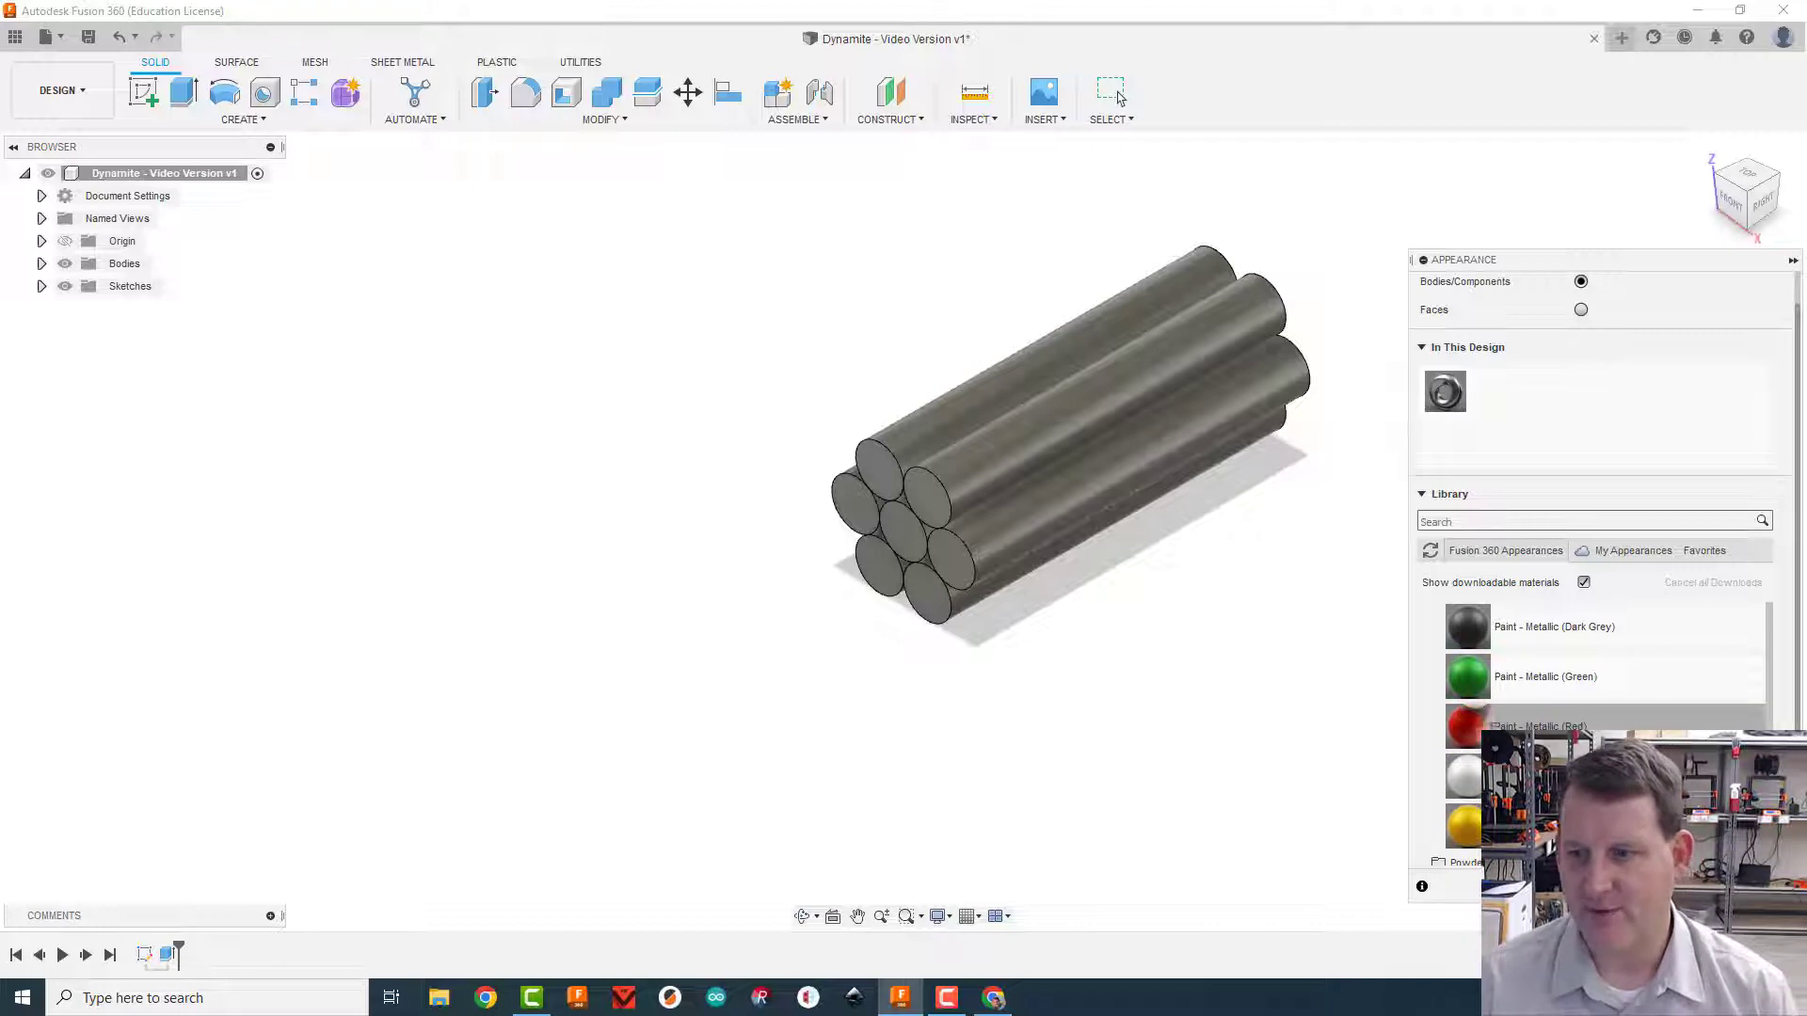
drag(1467, 725, 1090, 400)
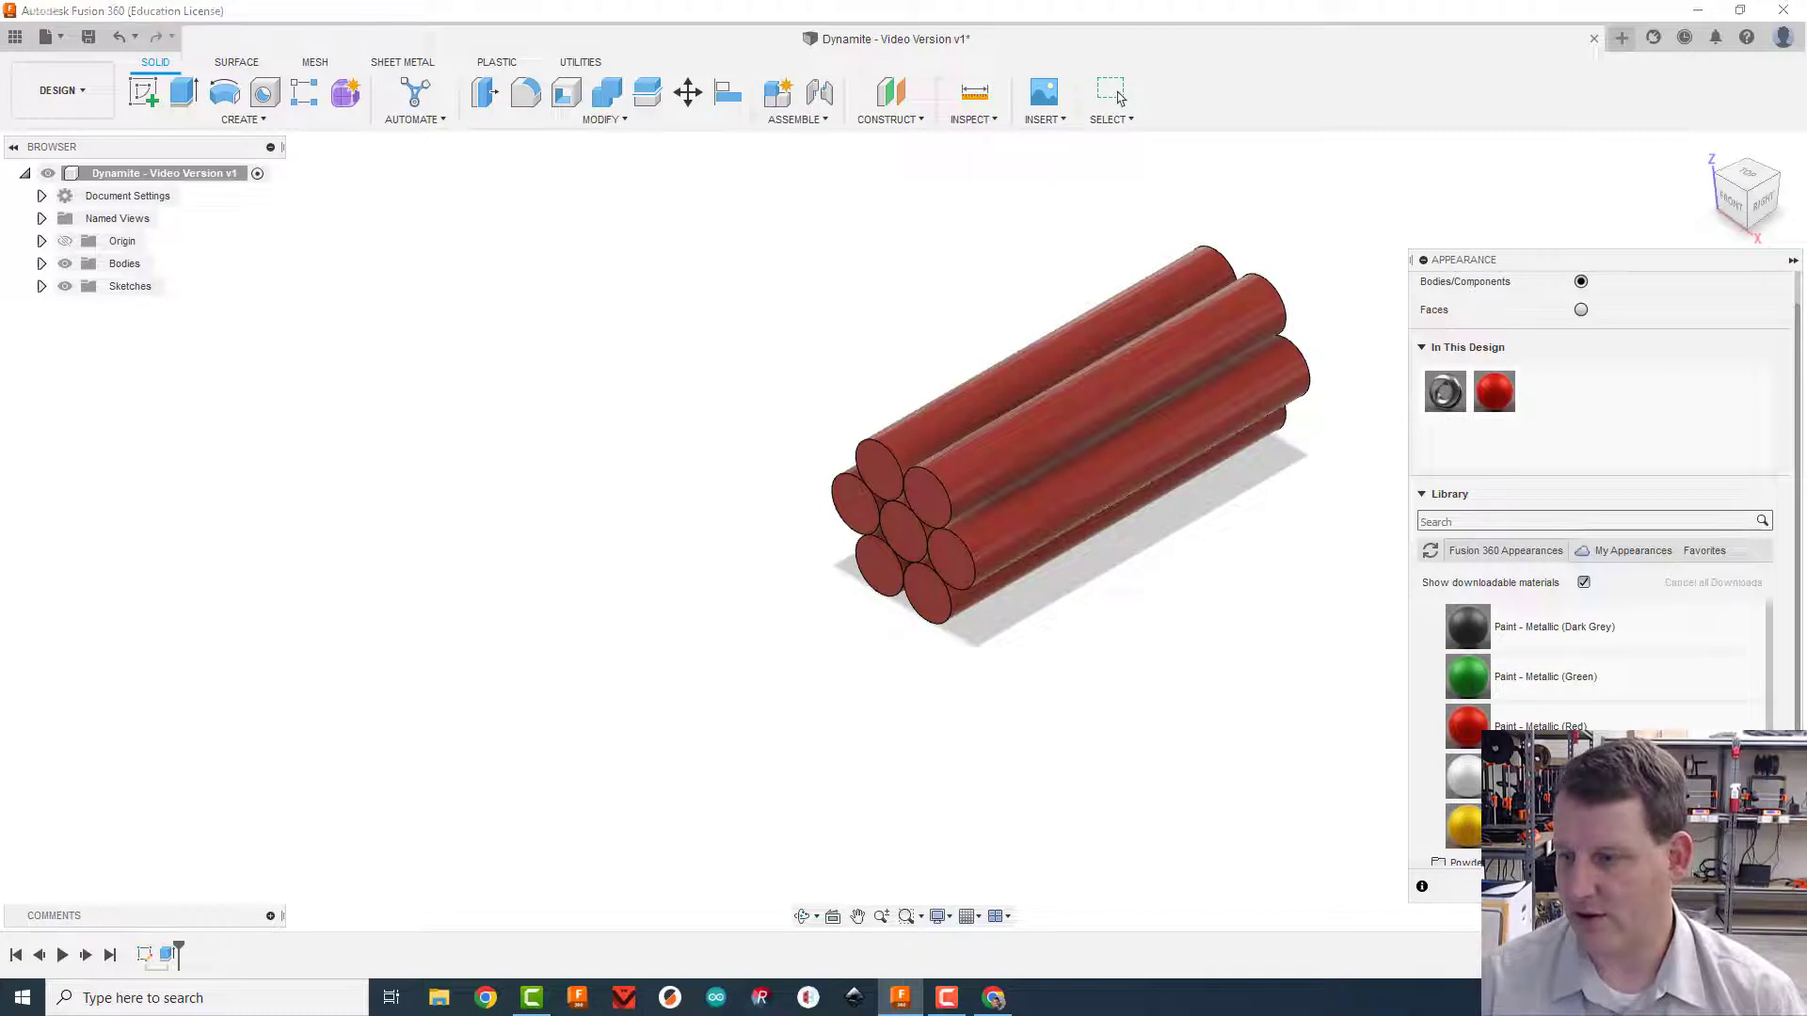
key(Escape)
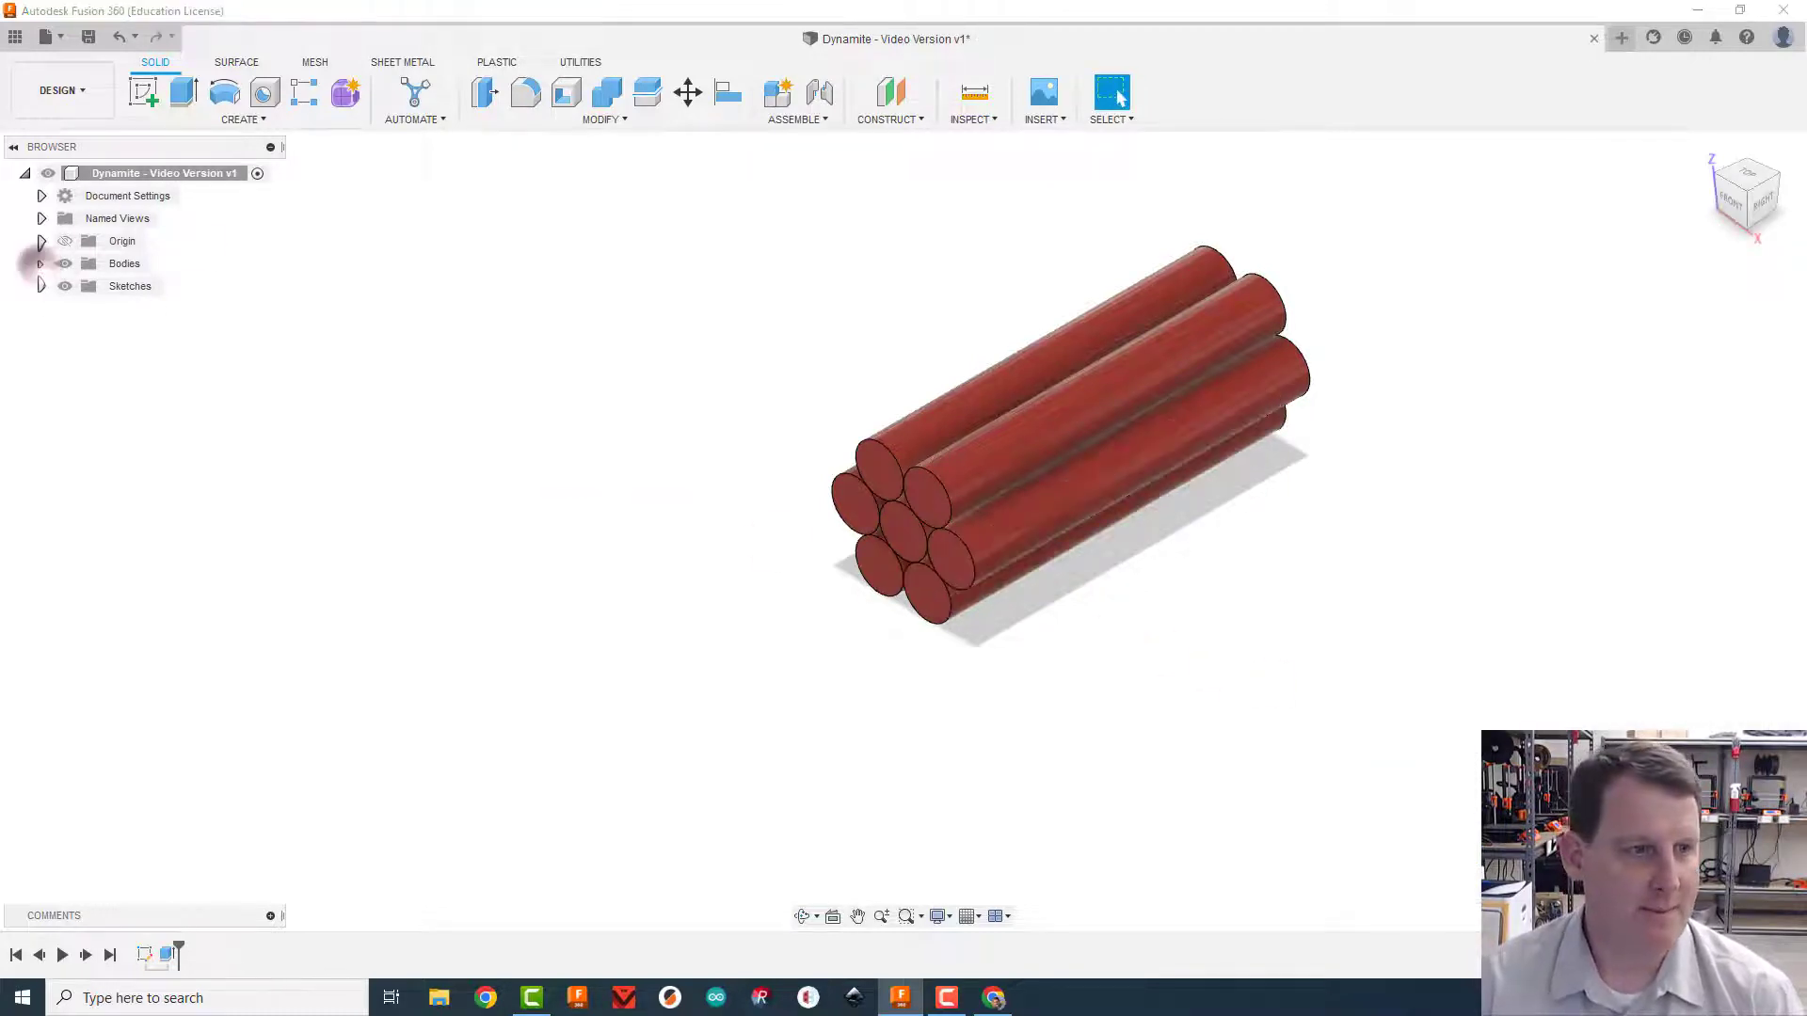
Rename the extruded body as Dynamite
click(41, 263)
double_click(140, 286)
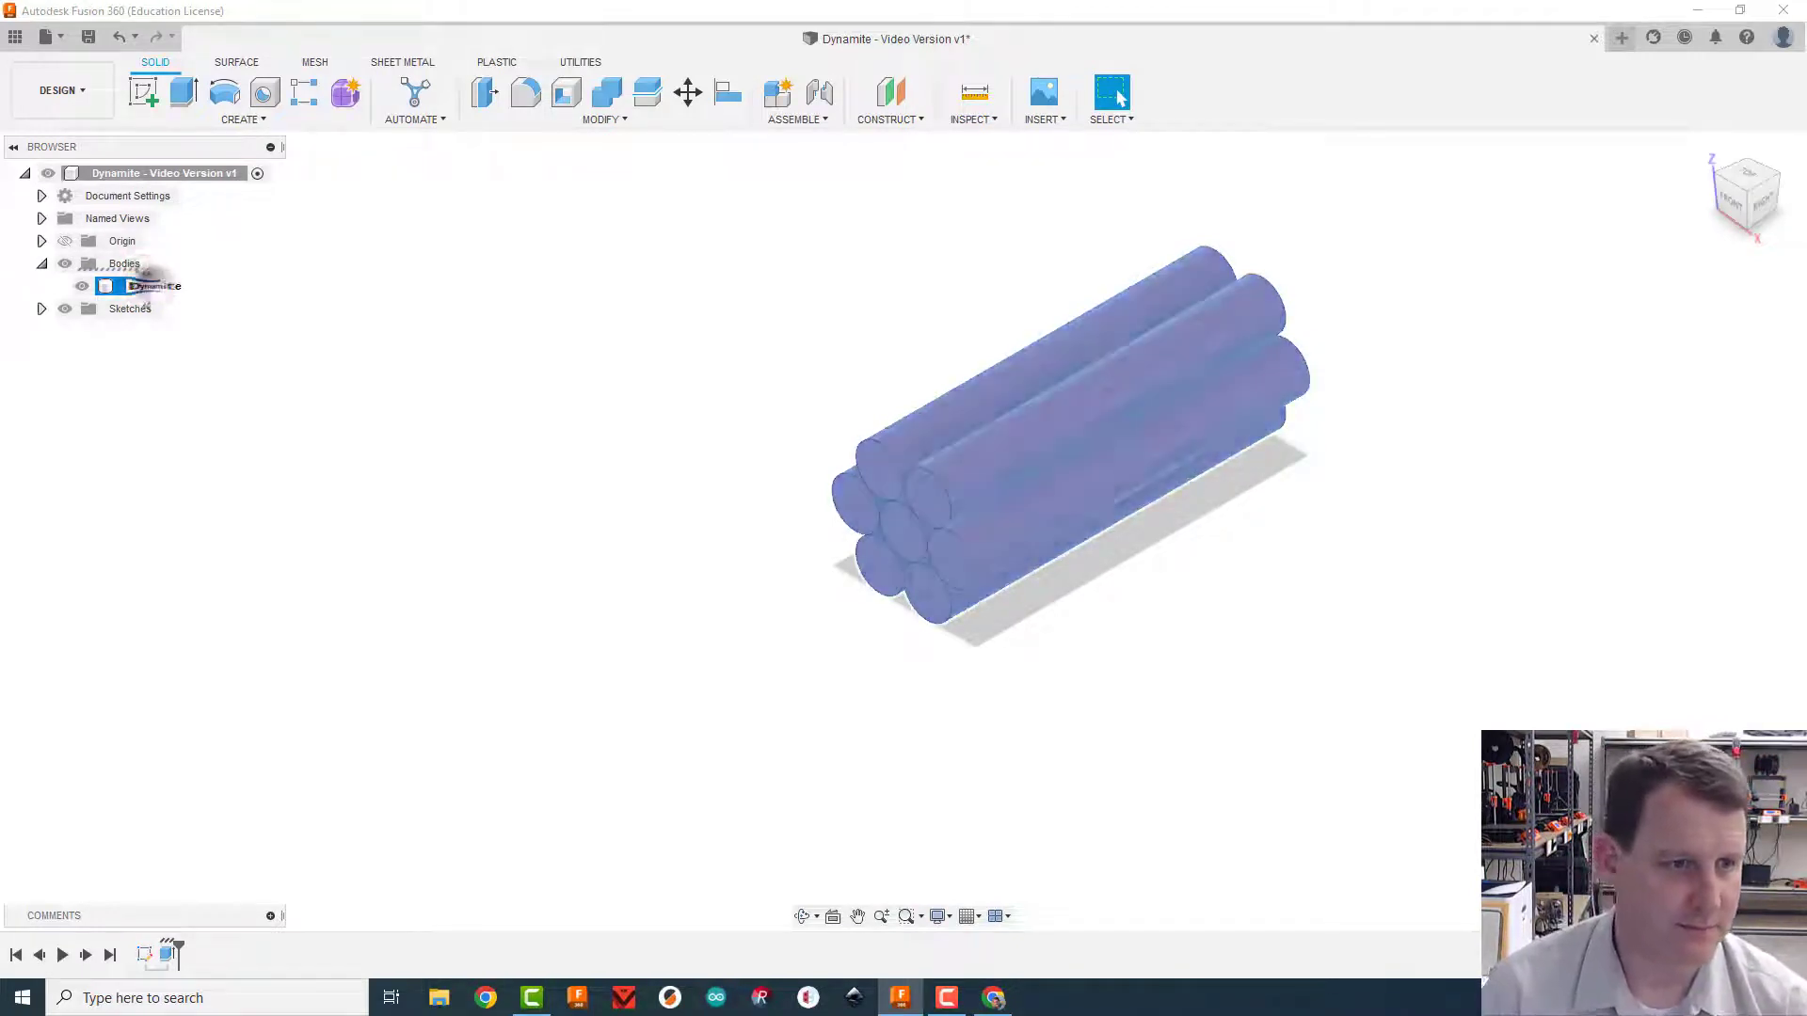
key(Return)
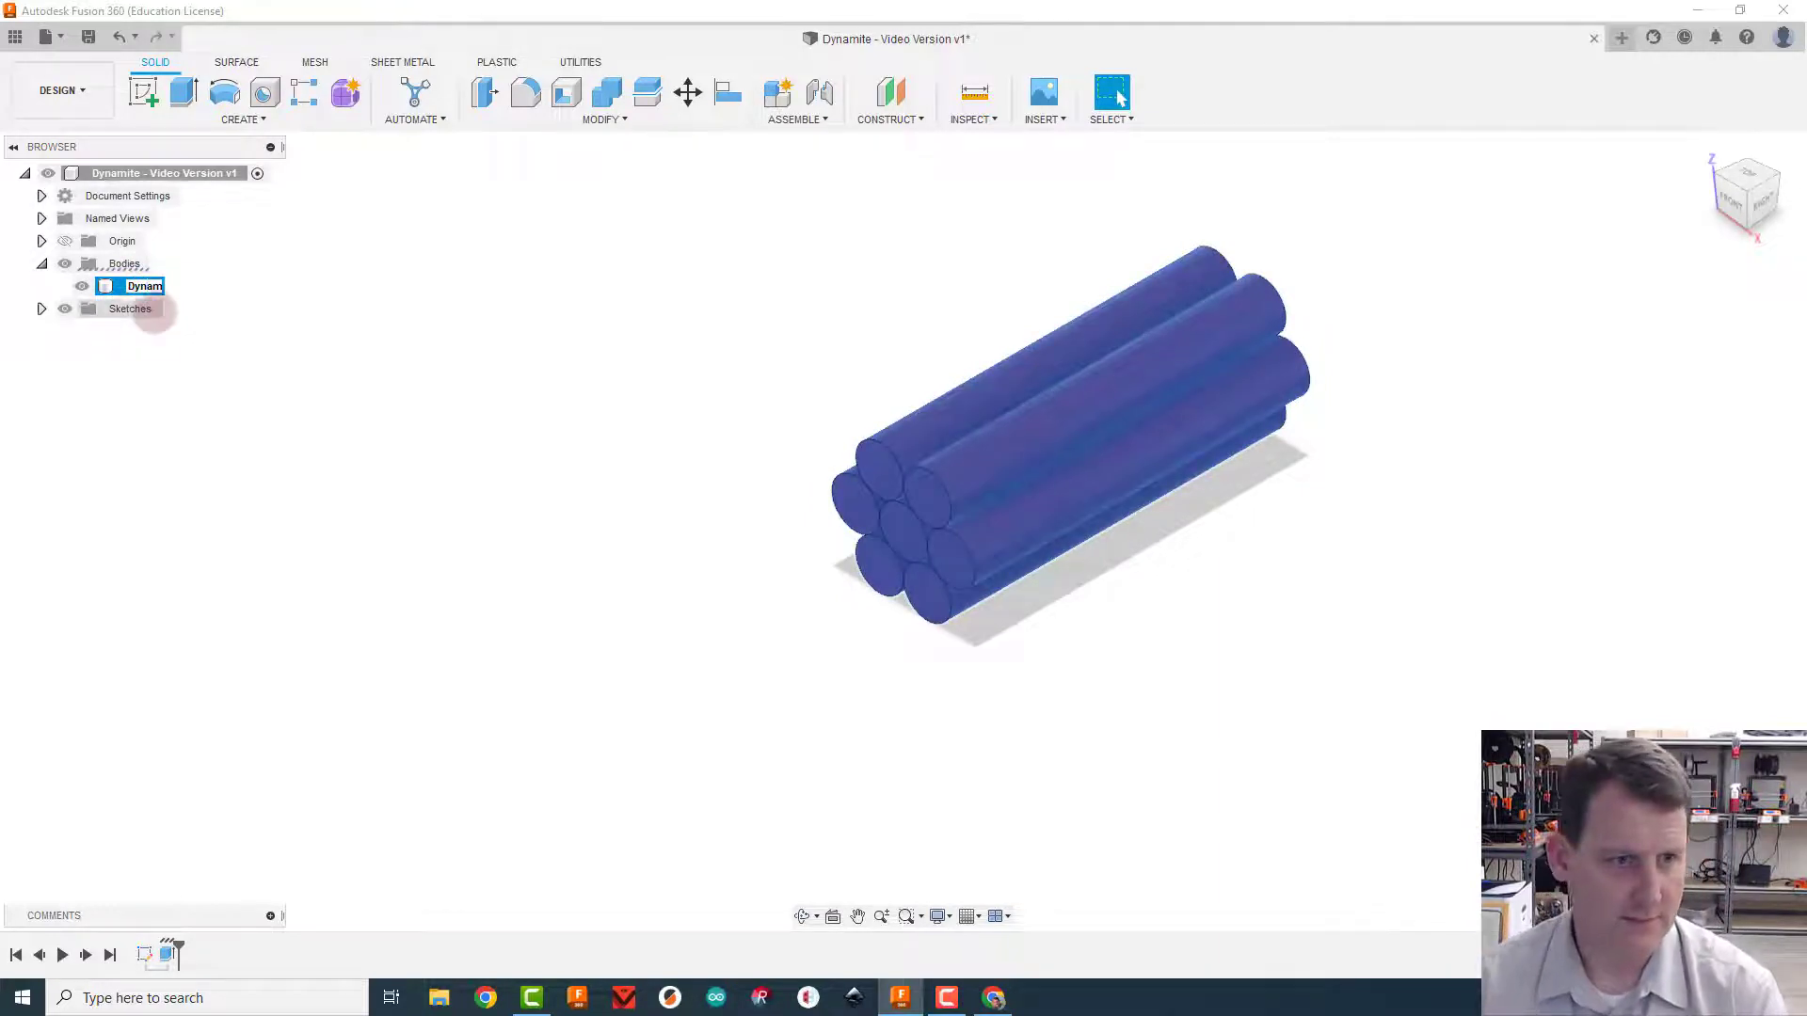
click(216, 334)
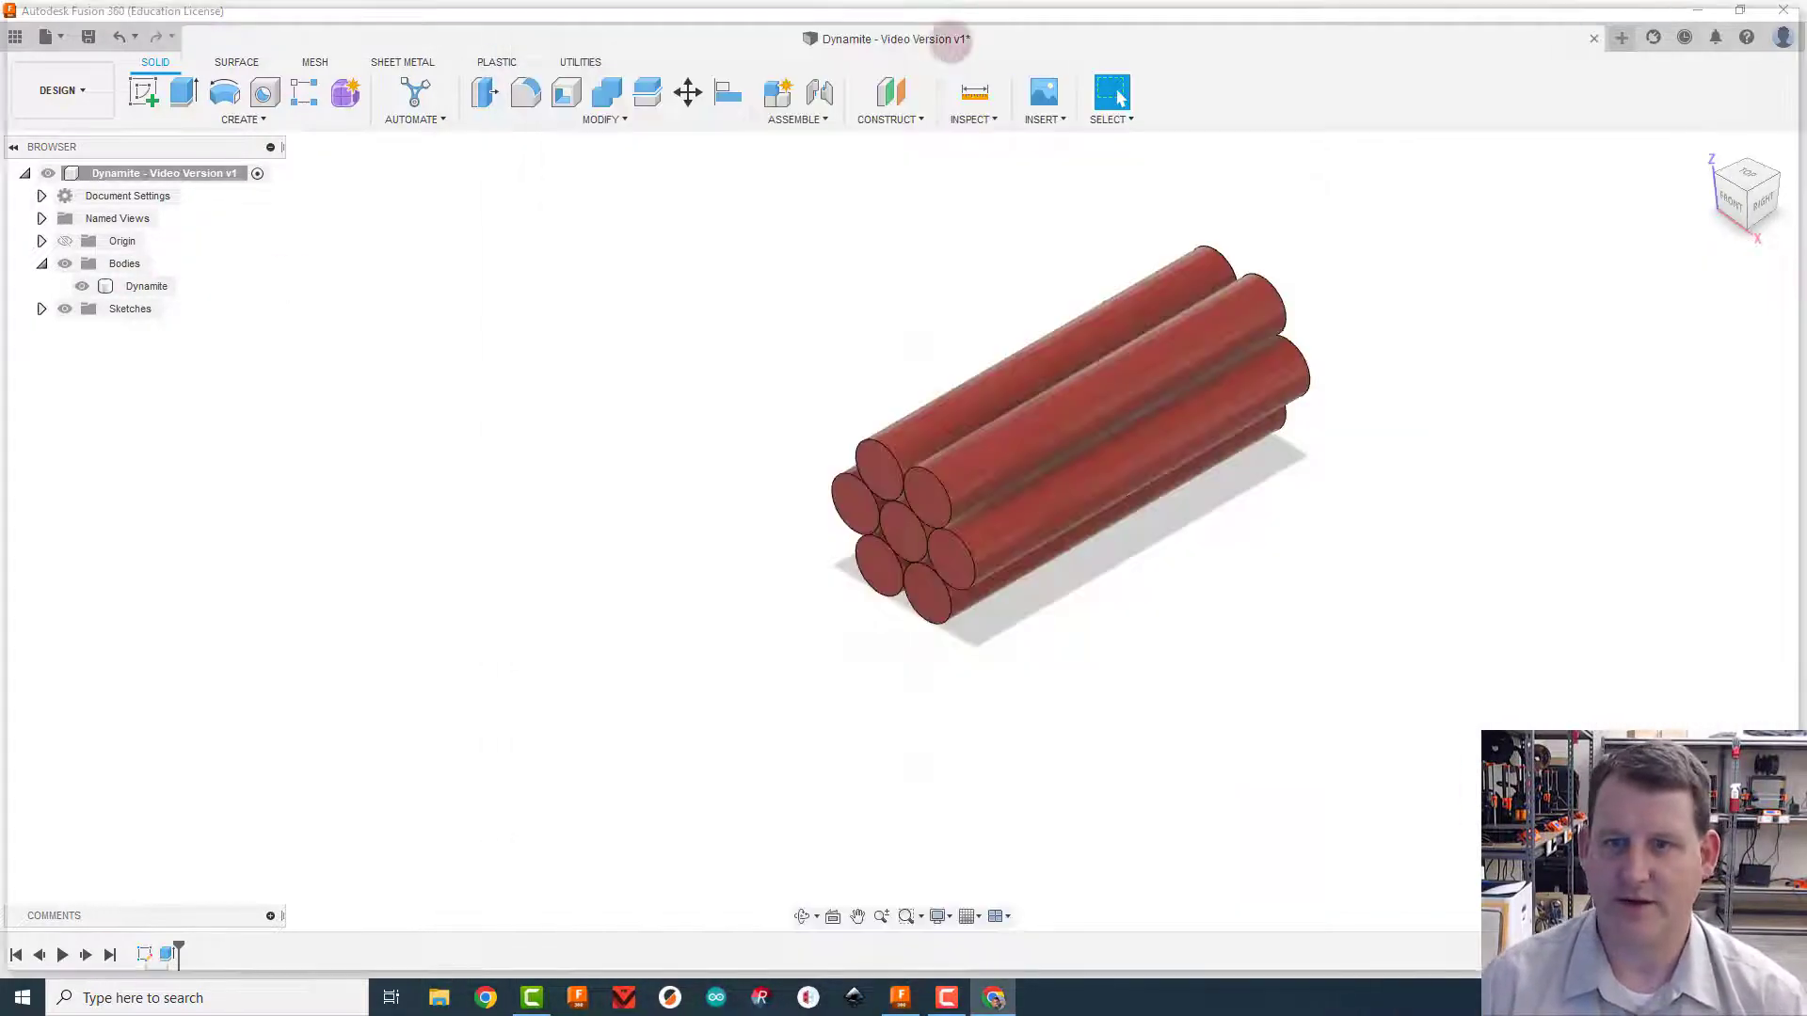
Check the dynamite picture in the browser and start a new sketch on the front end face of the upper-left stick
click(993, 998)
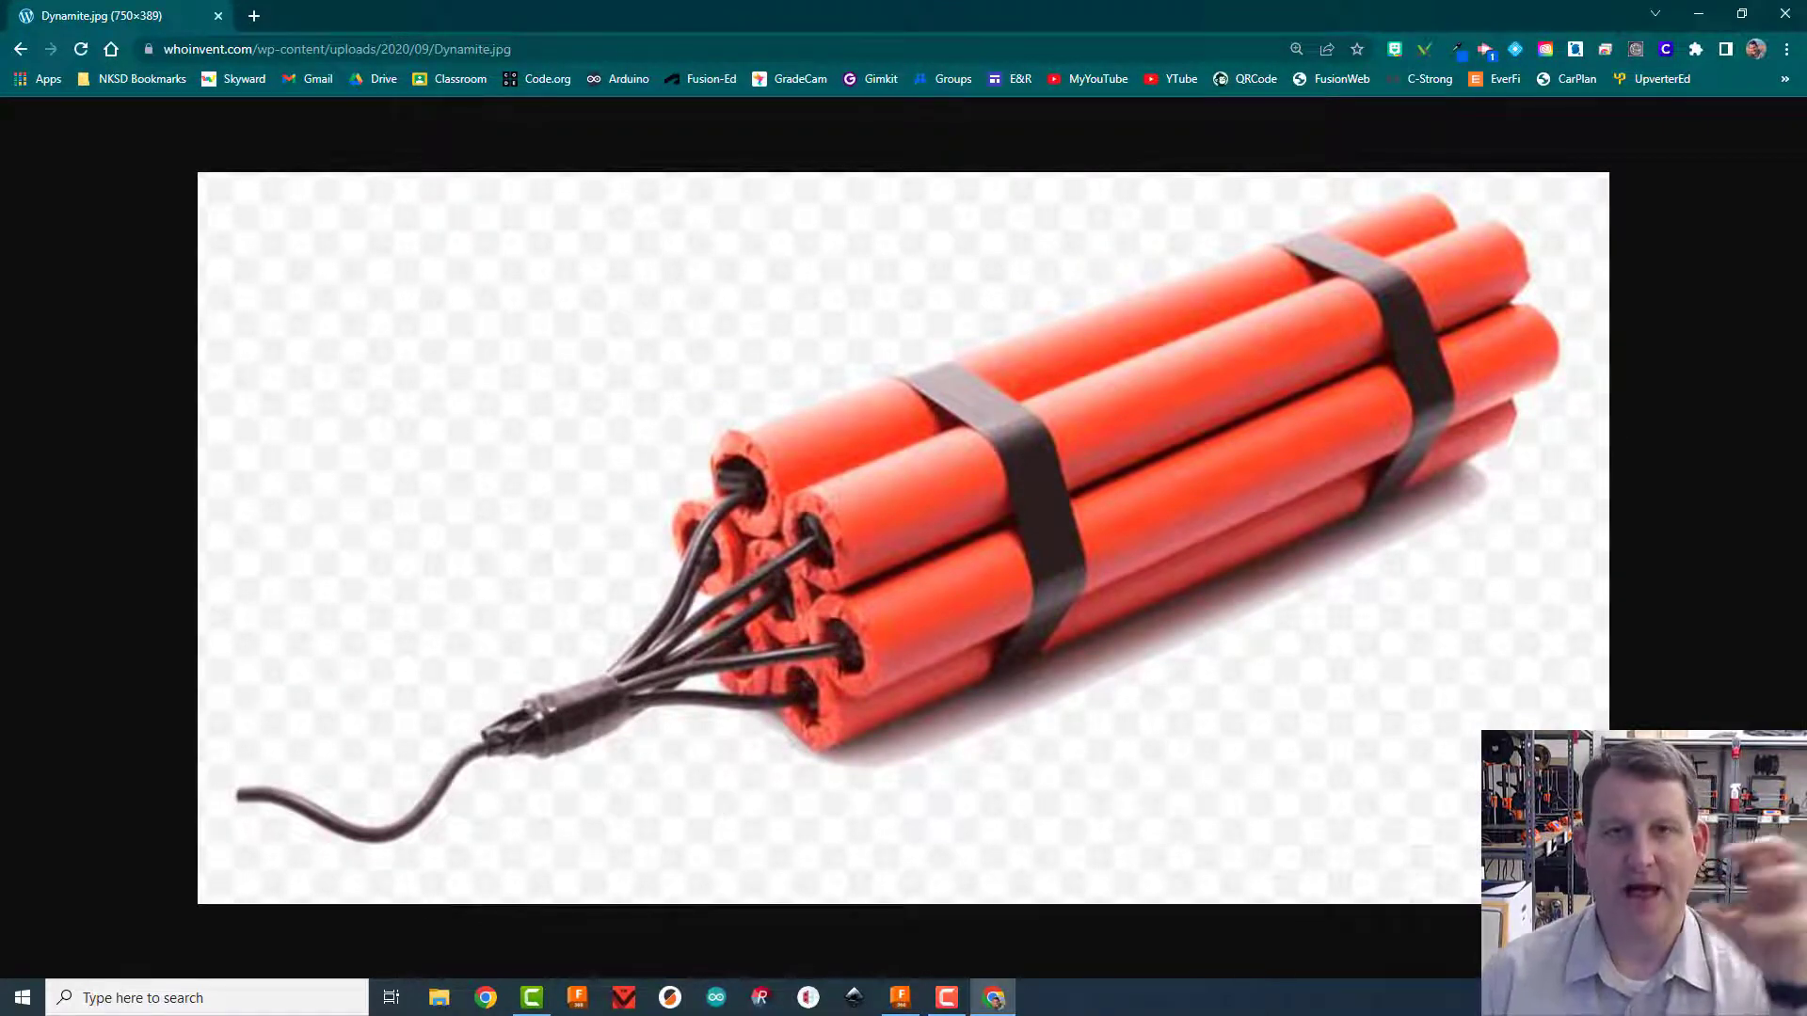
drag(858, 14, 849, 3)
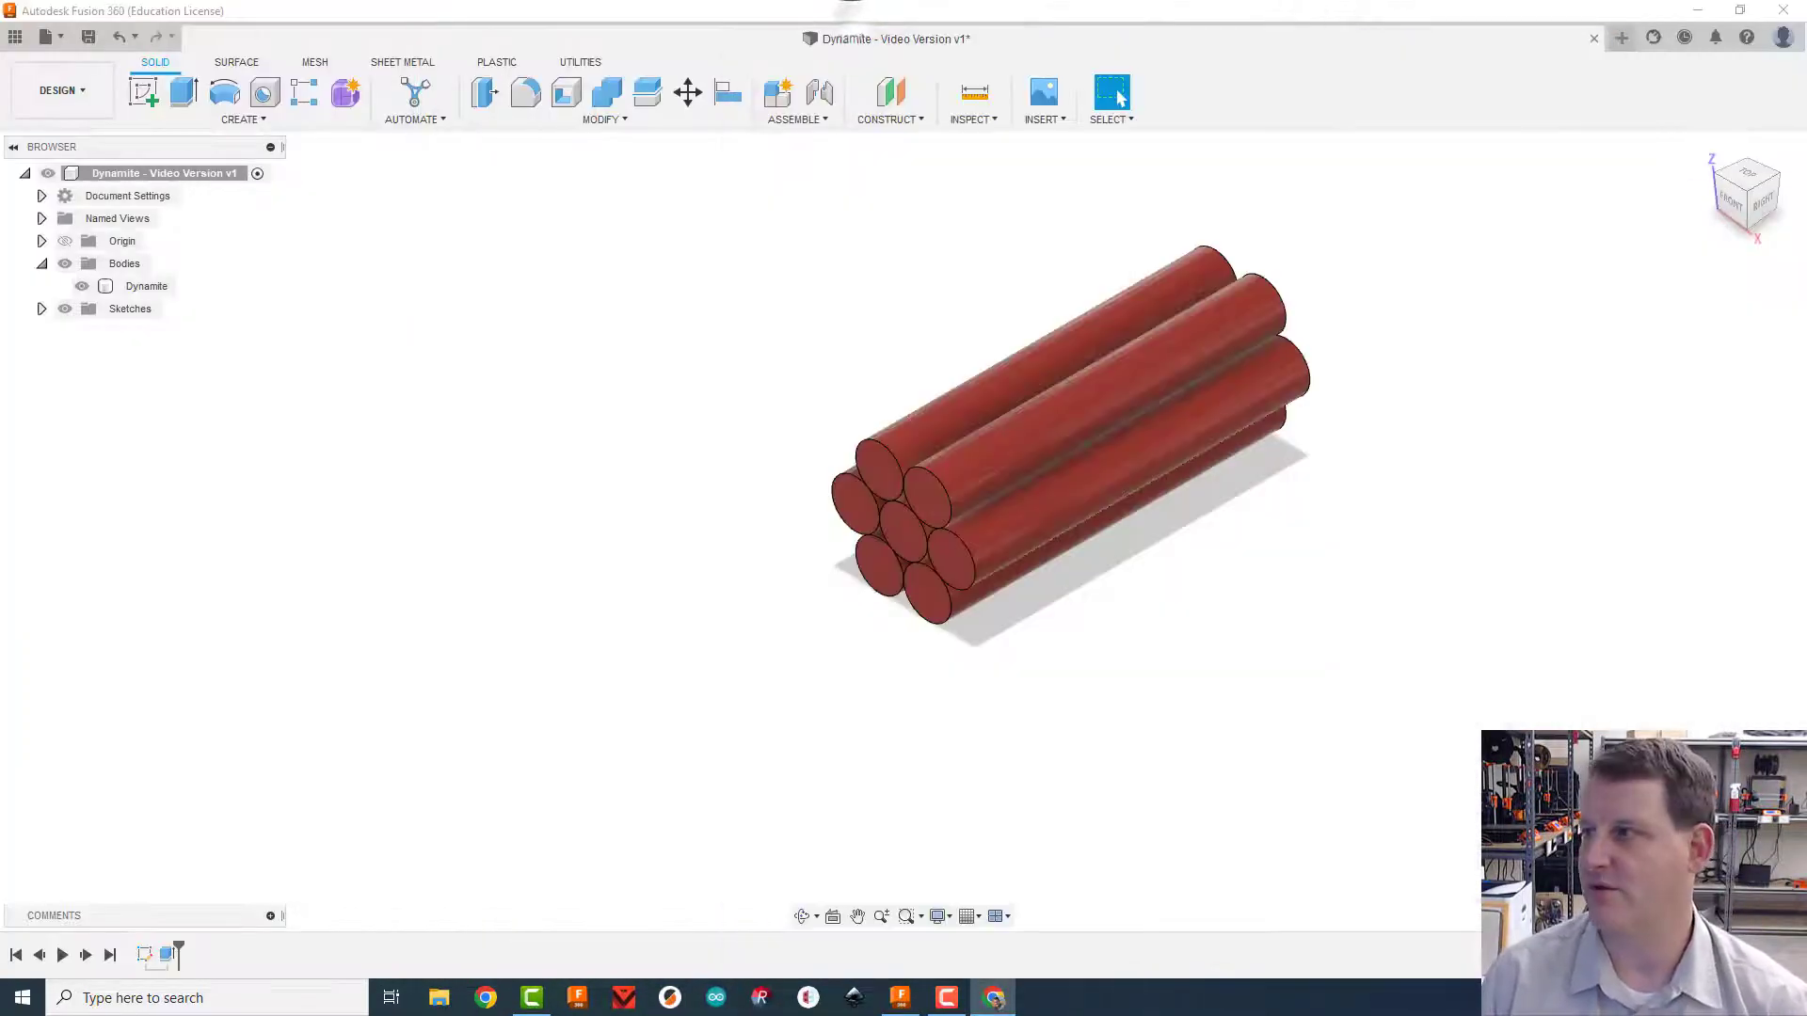
click(143, 91)
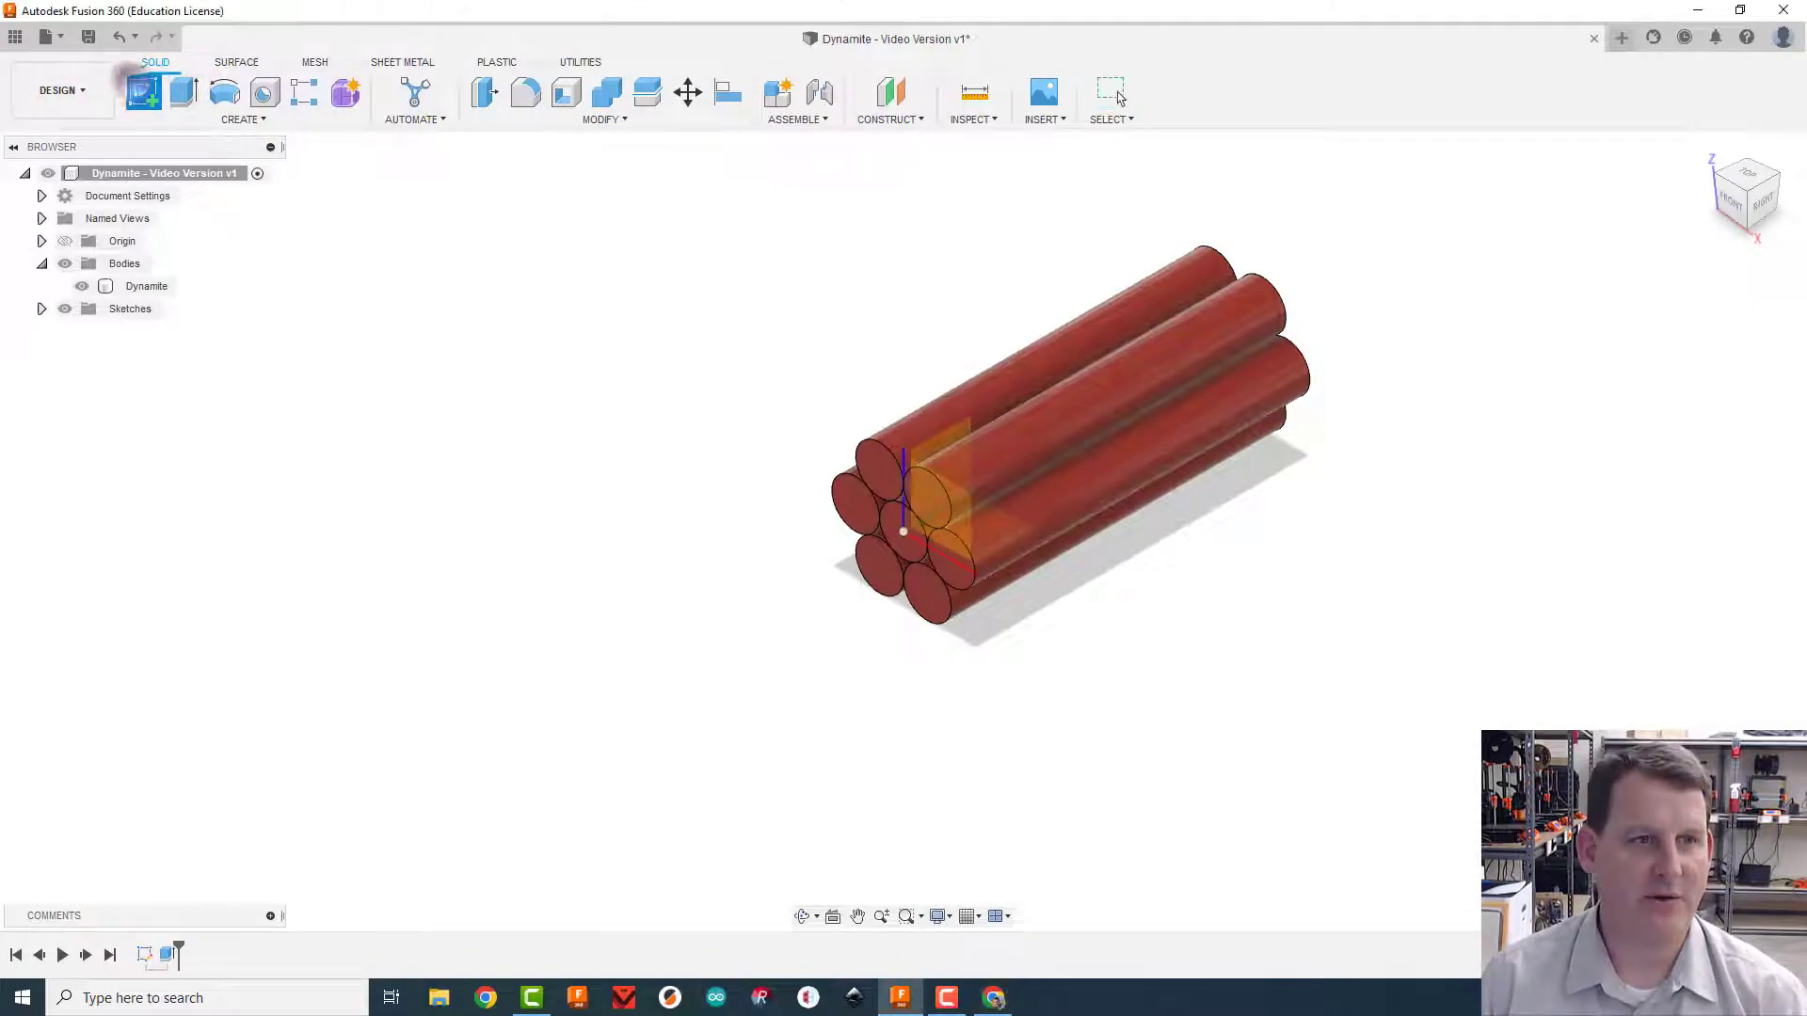
click(873, 476)
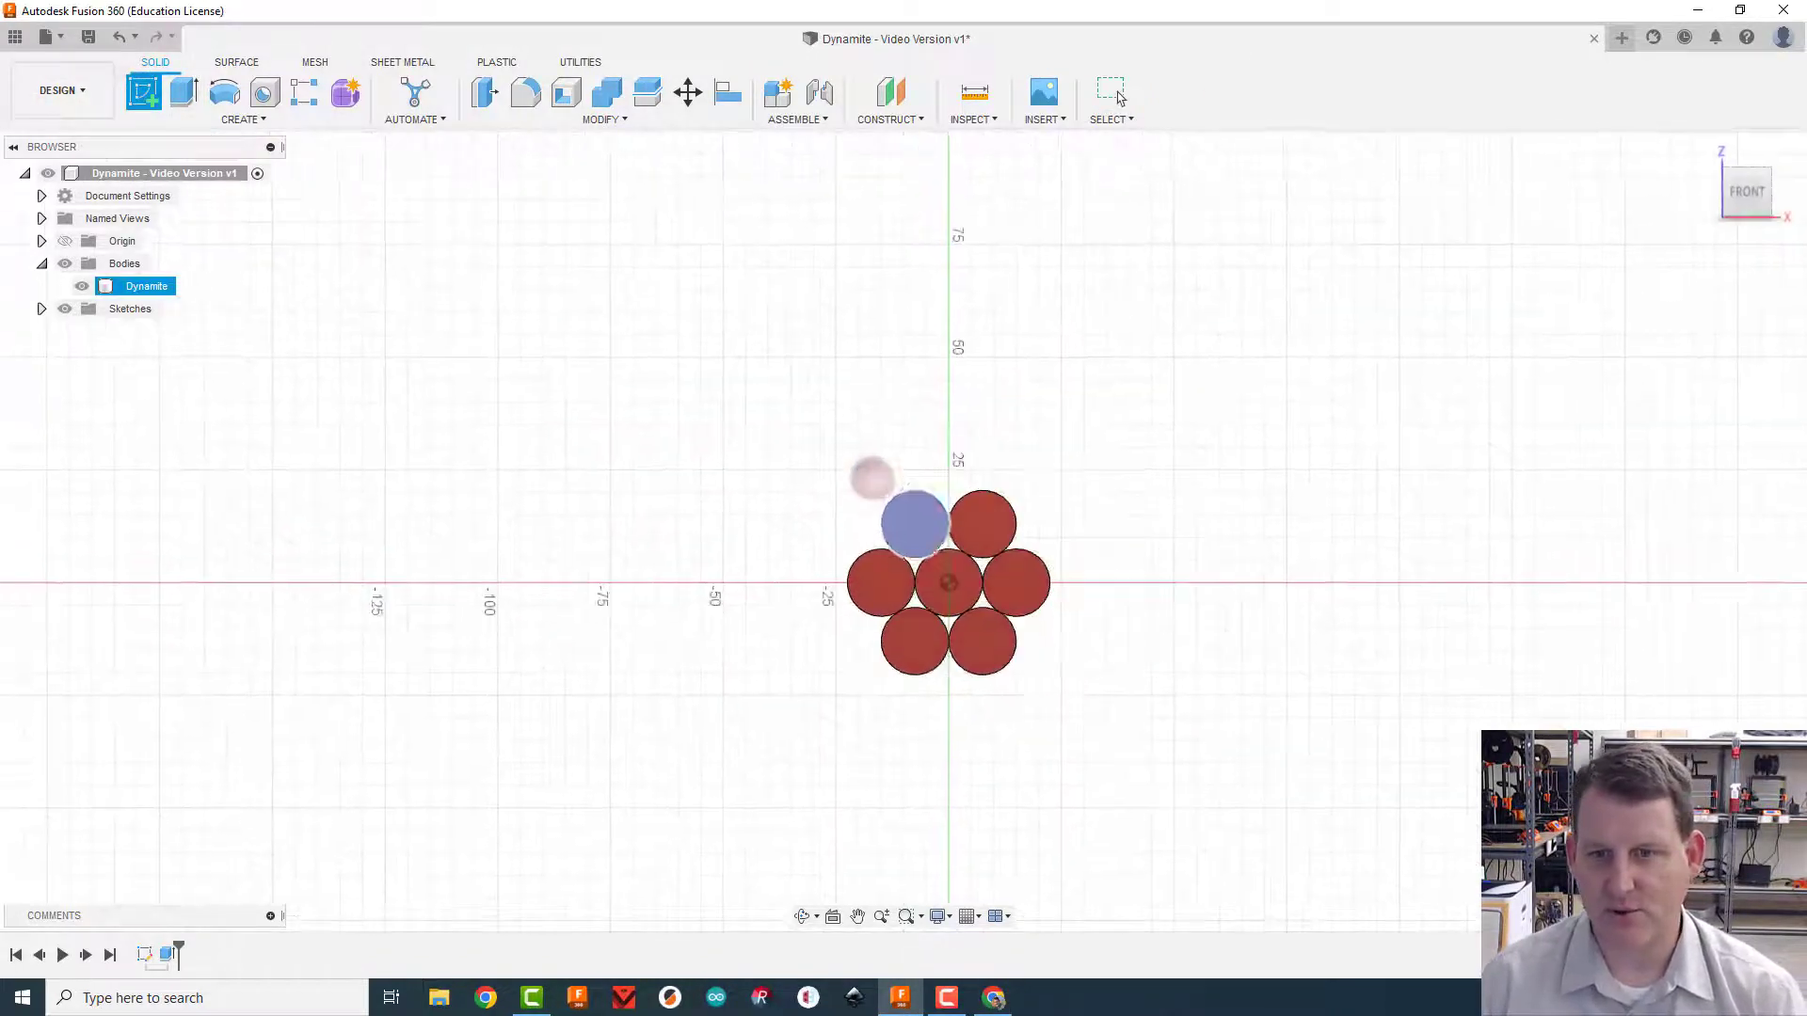
click(82, 286)
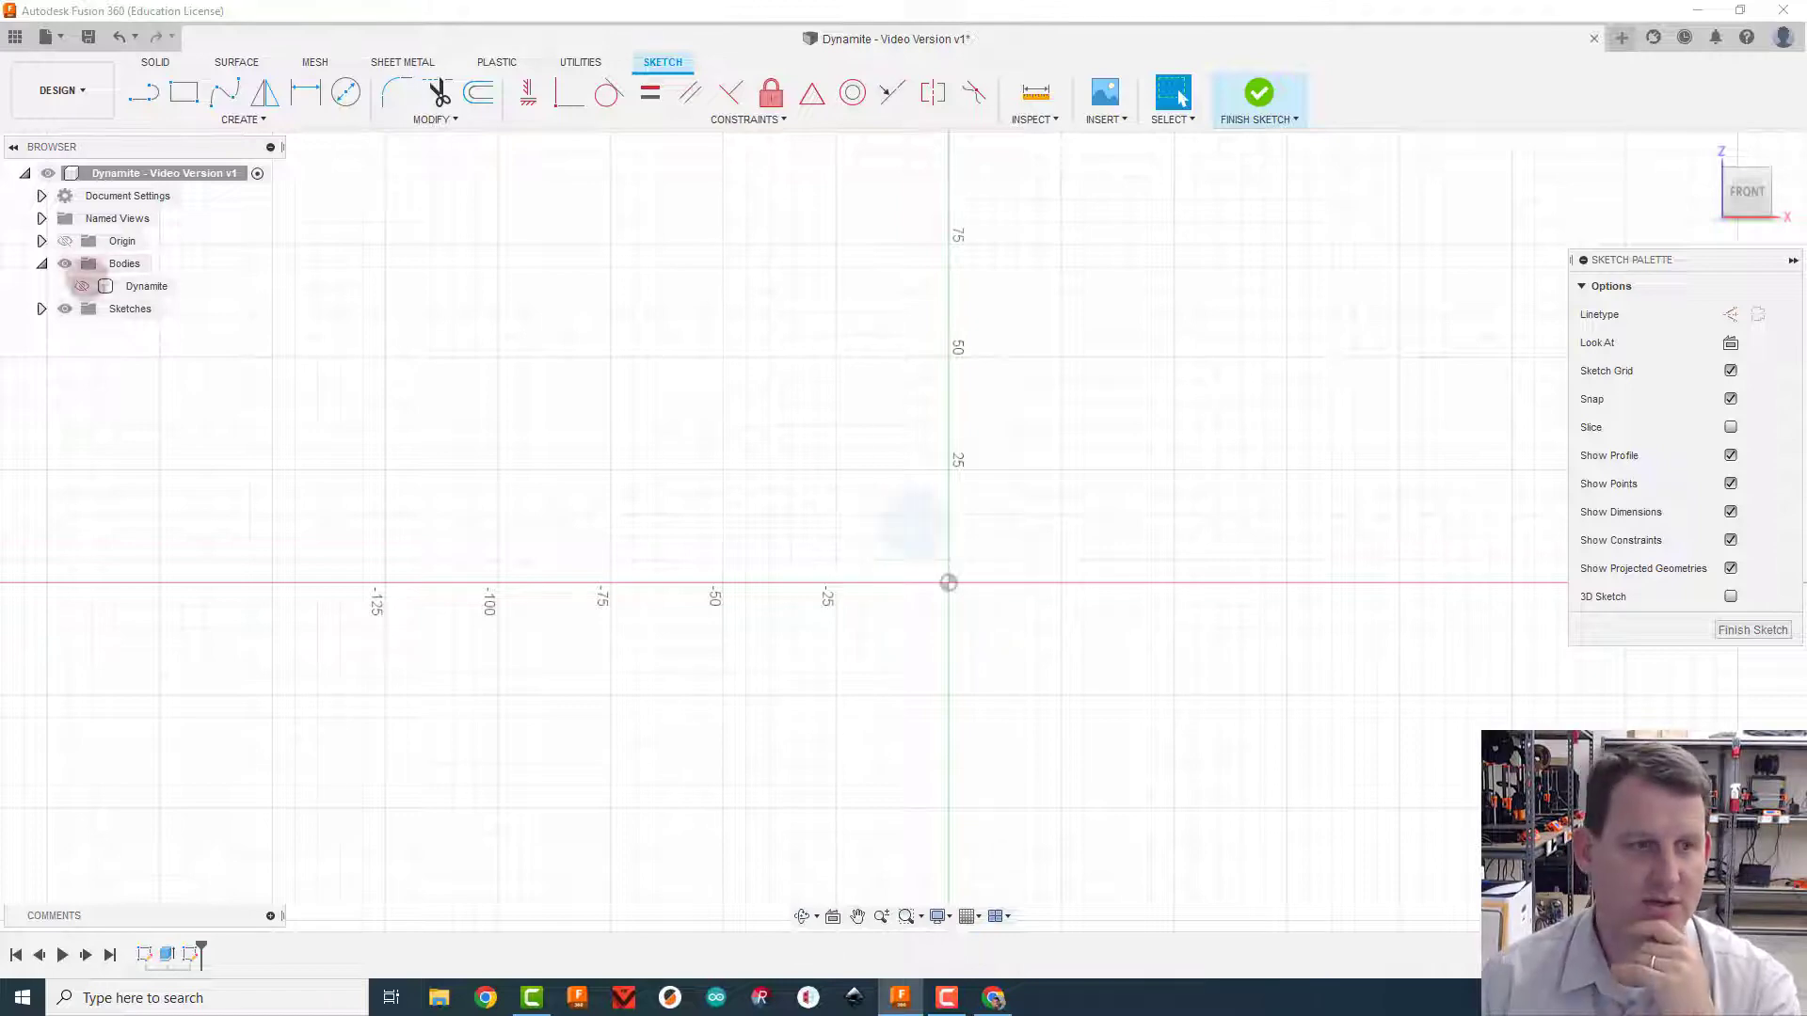
click(82, 286)
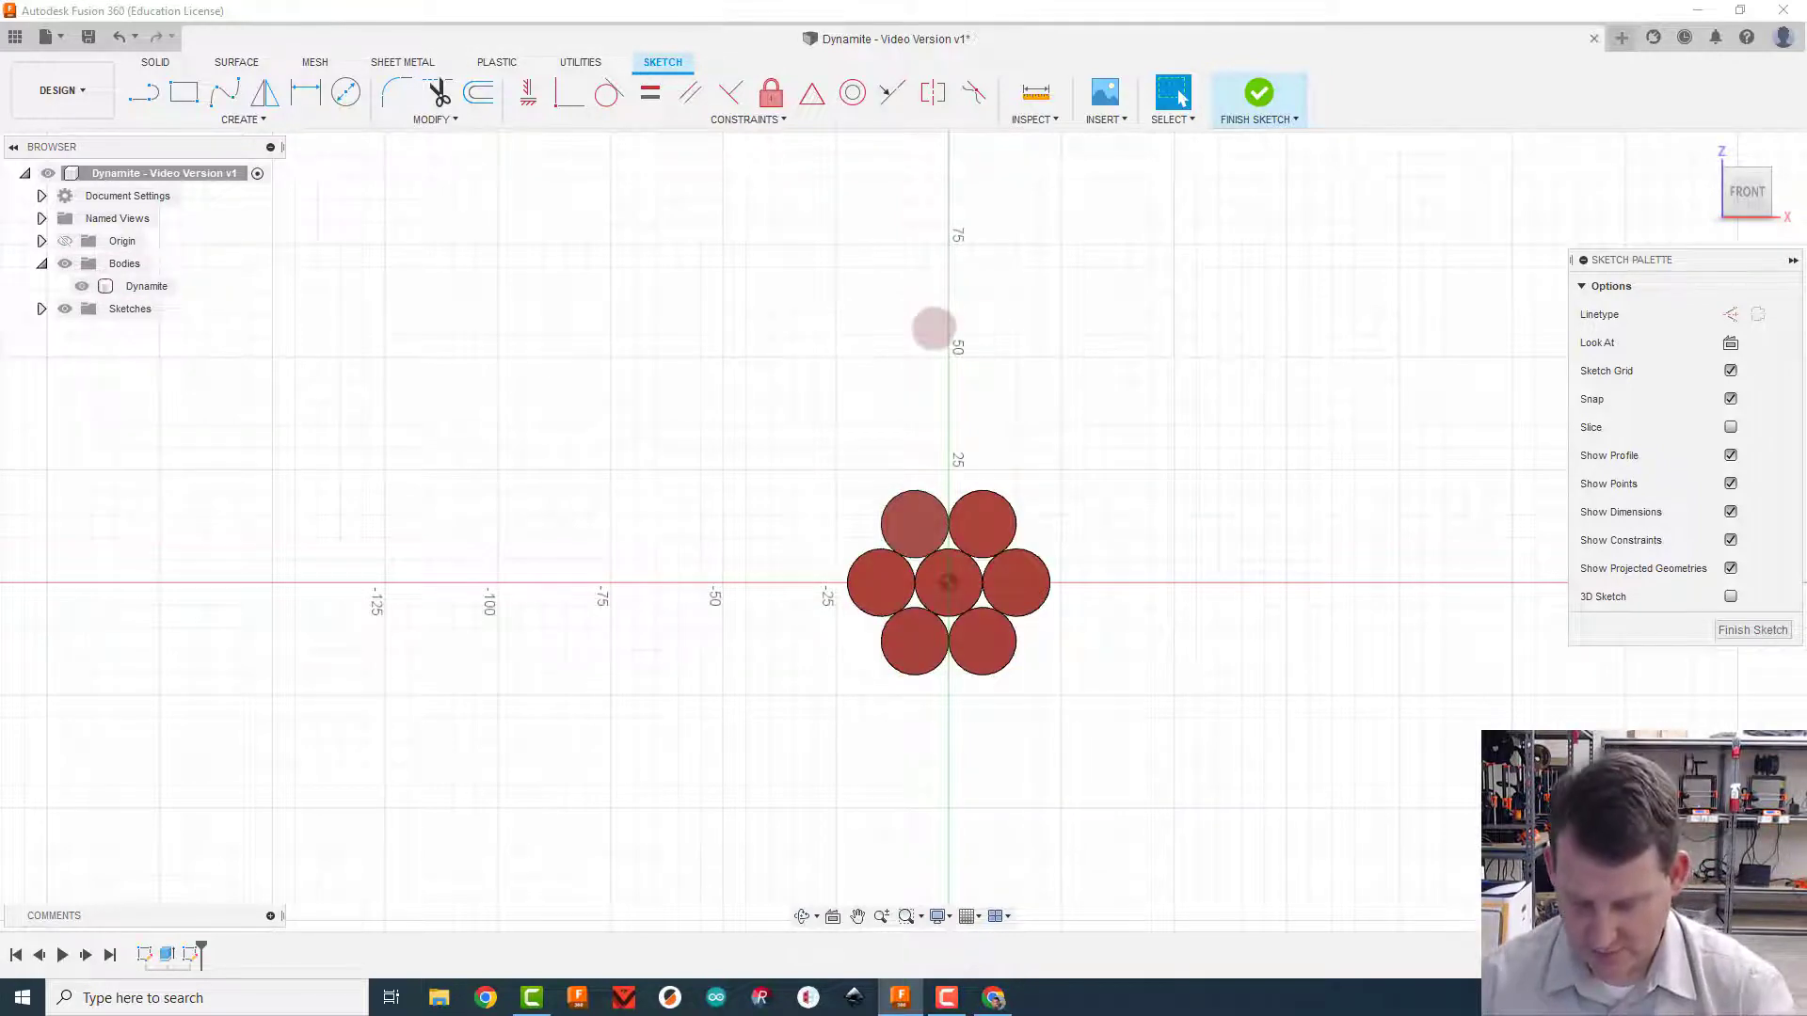
Project the front end faces of the six sticks other than the upper-left one into the sketch, keeping the projection link
key(p)
click(981, 520)
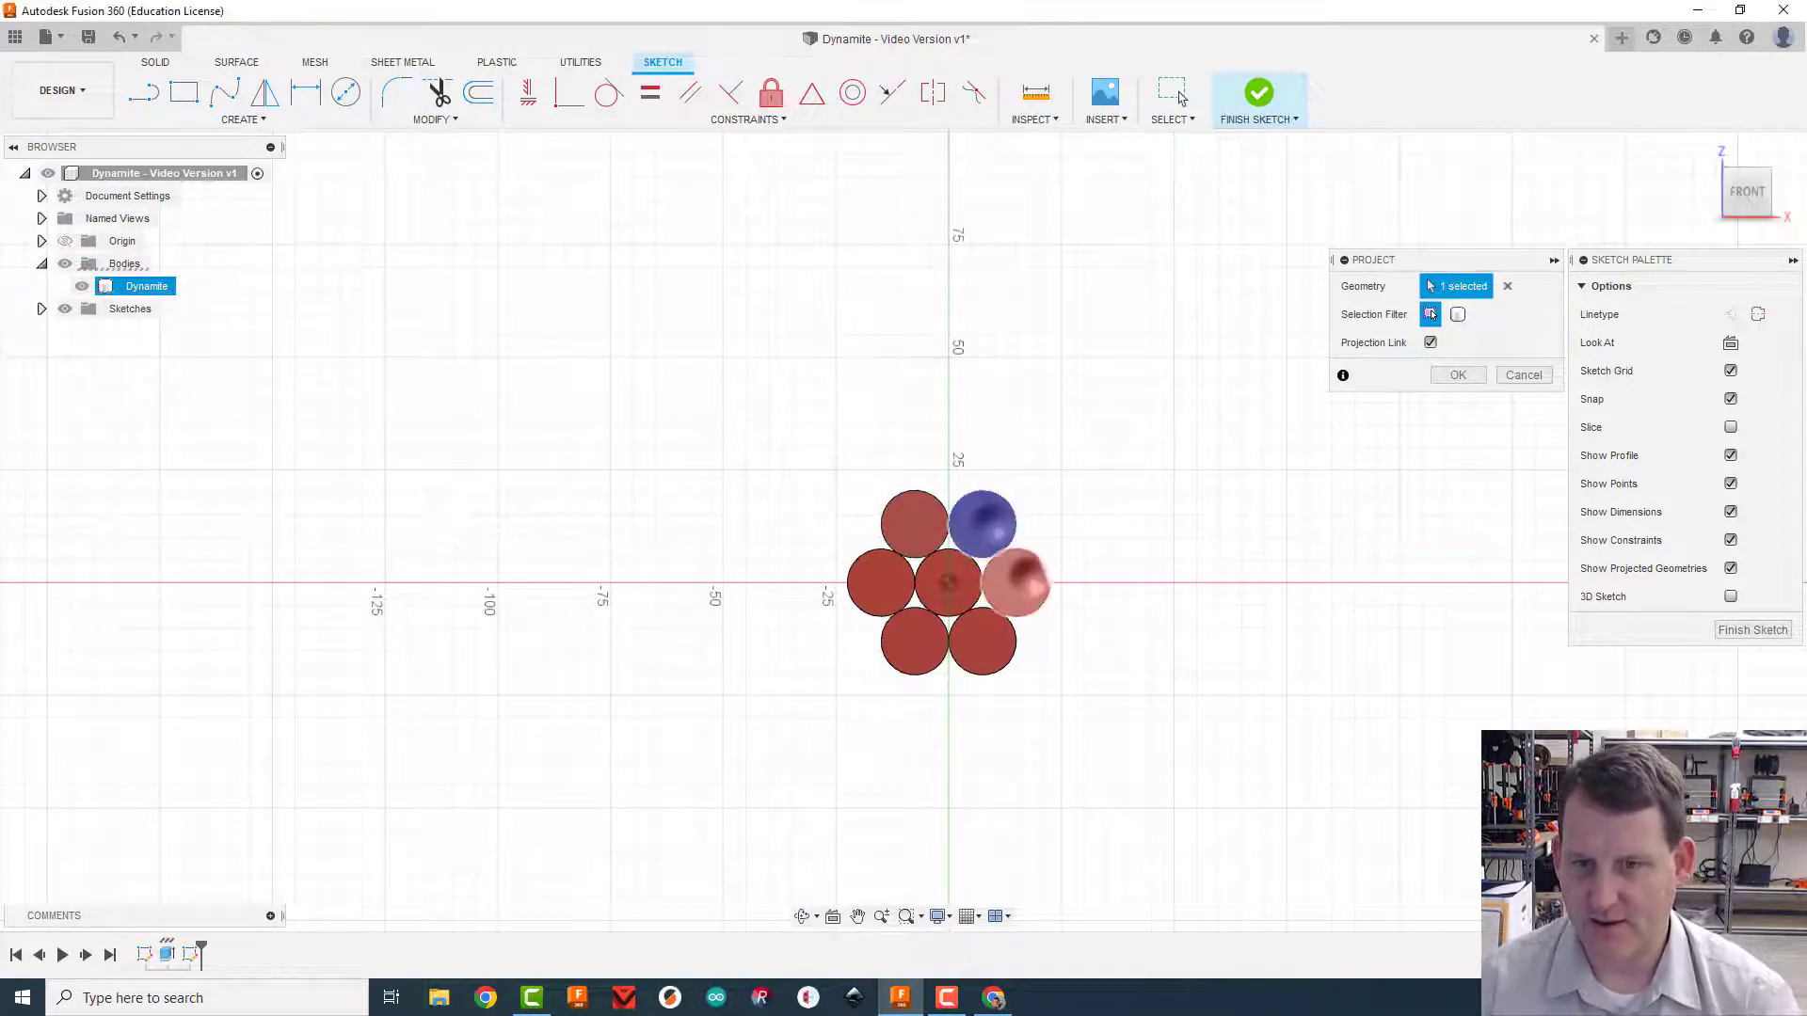
click(1016, 581)
click(947, 581)
click(981, 641)
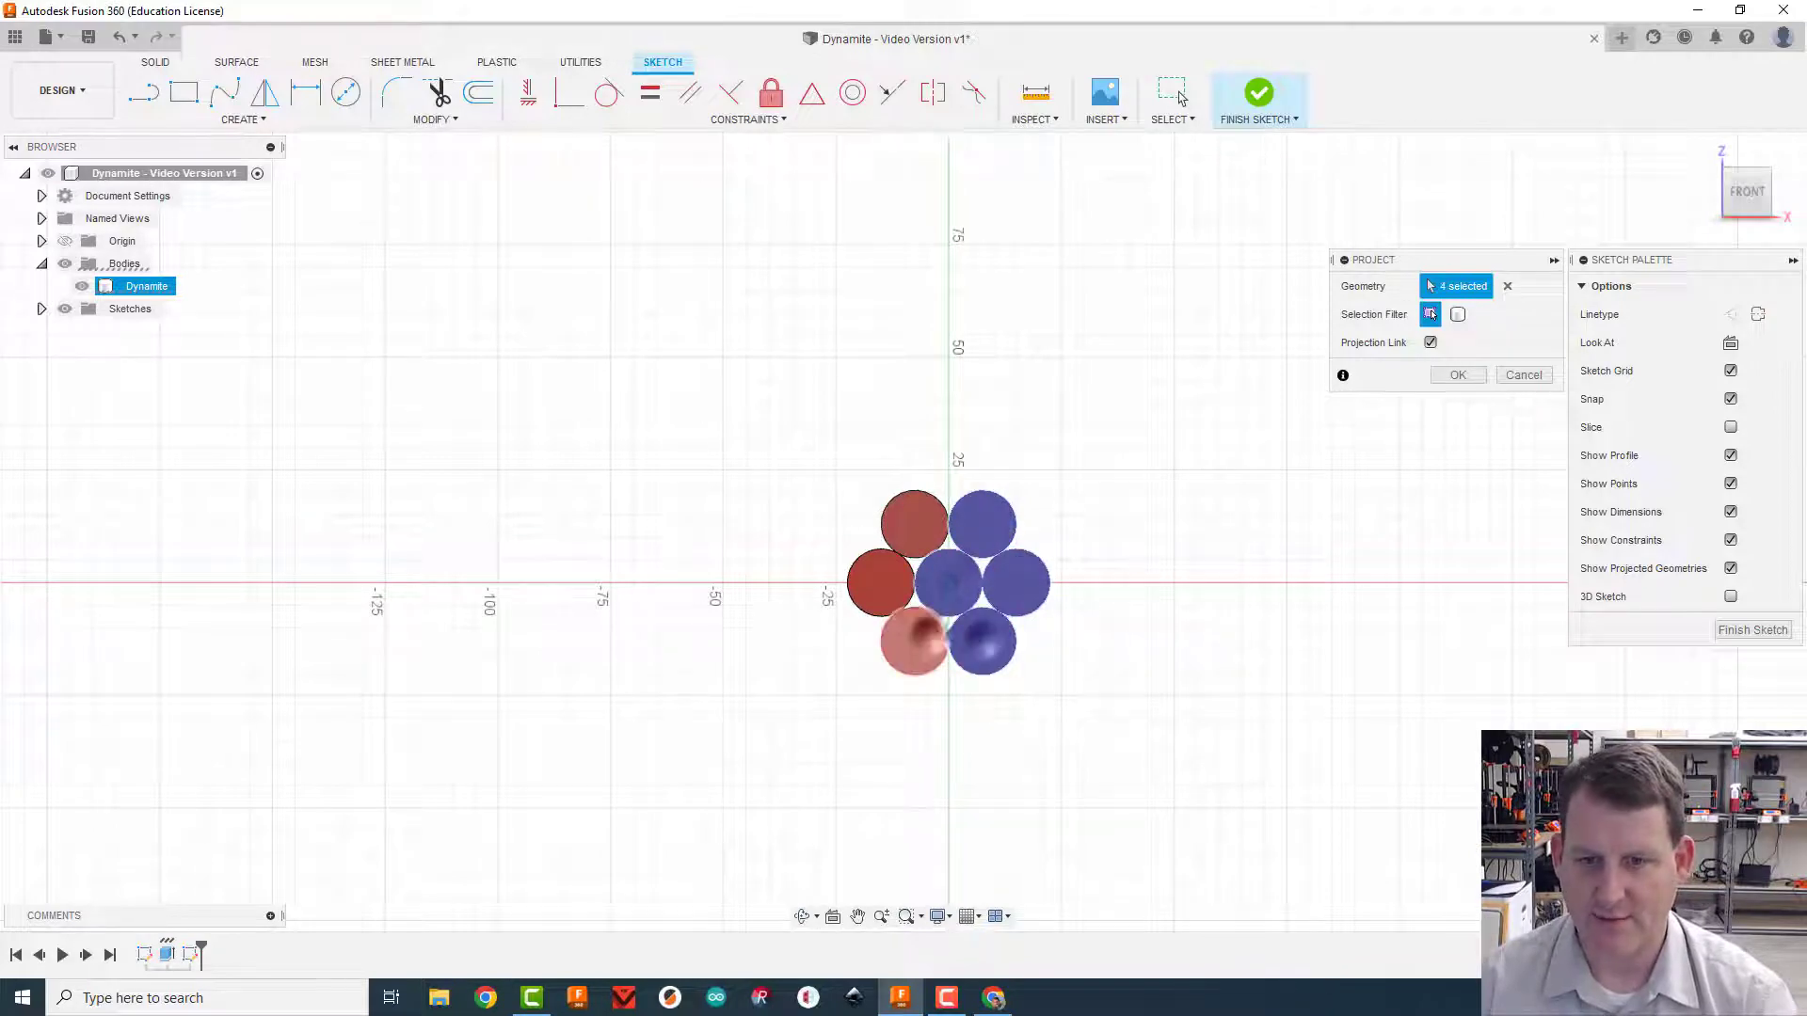
click(914, 641)
click(879, 582)
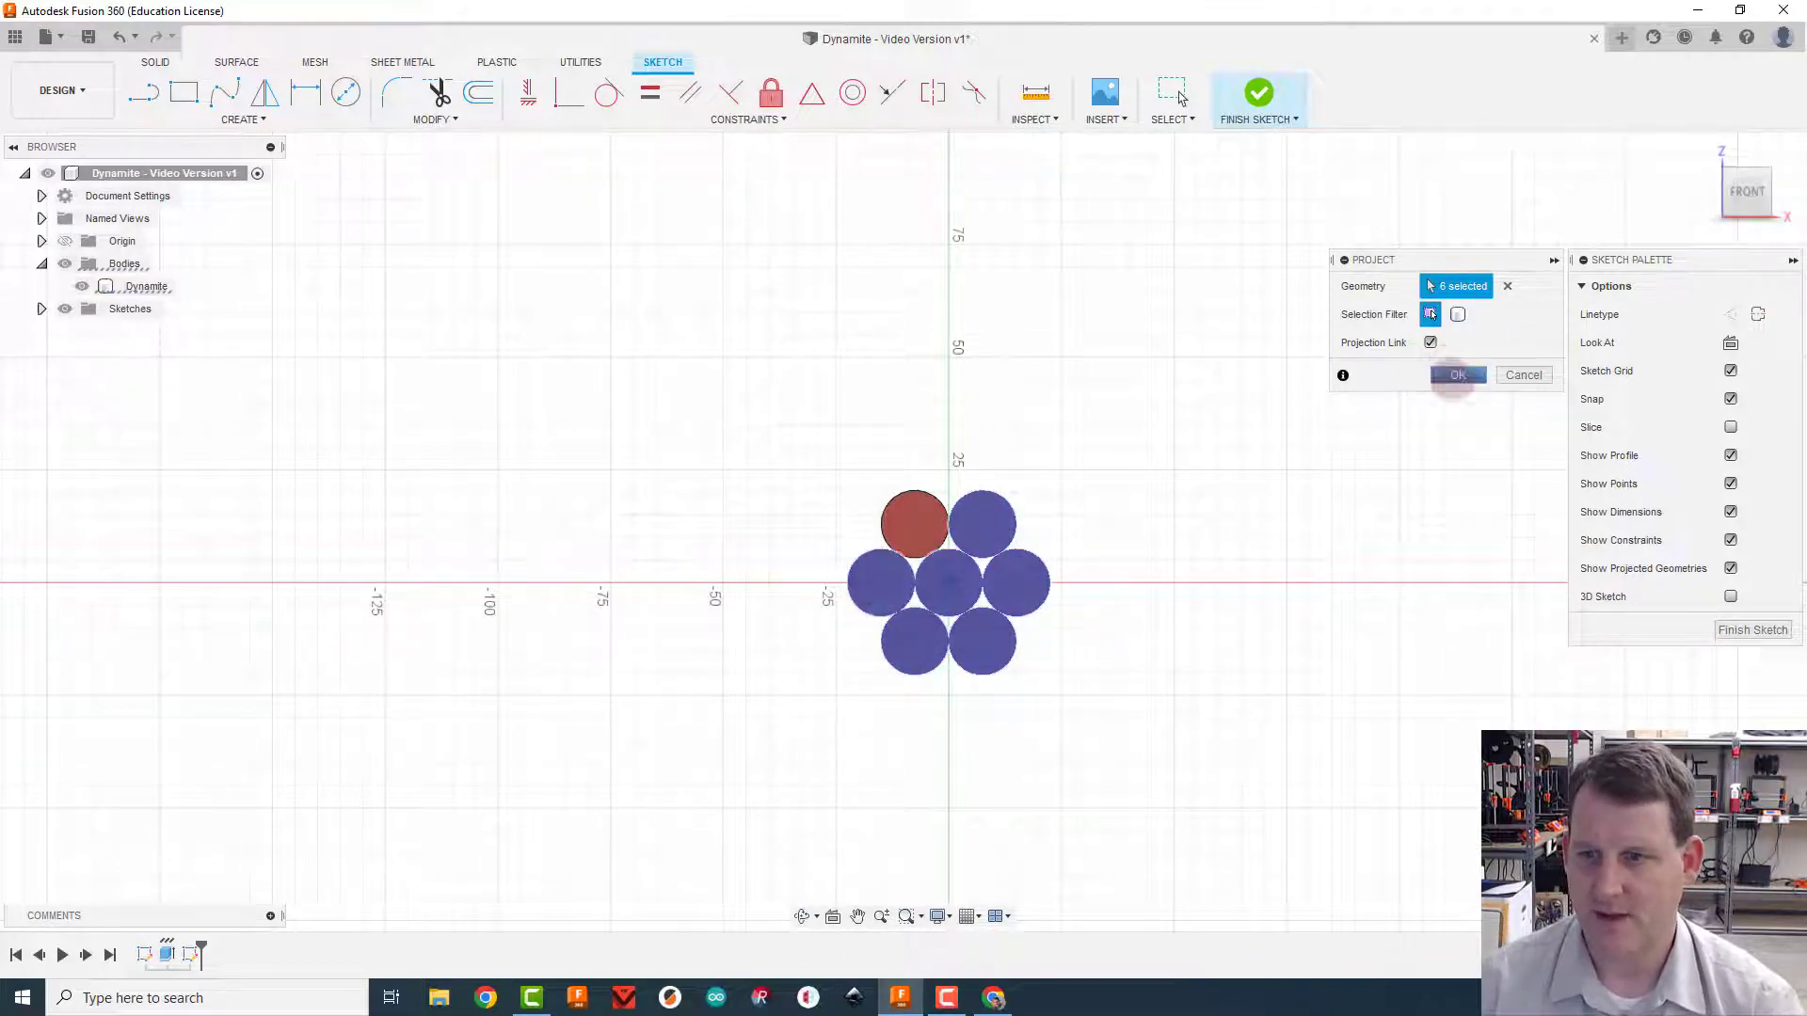
click(1456, 376)
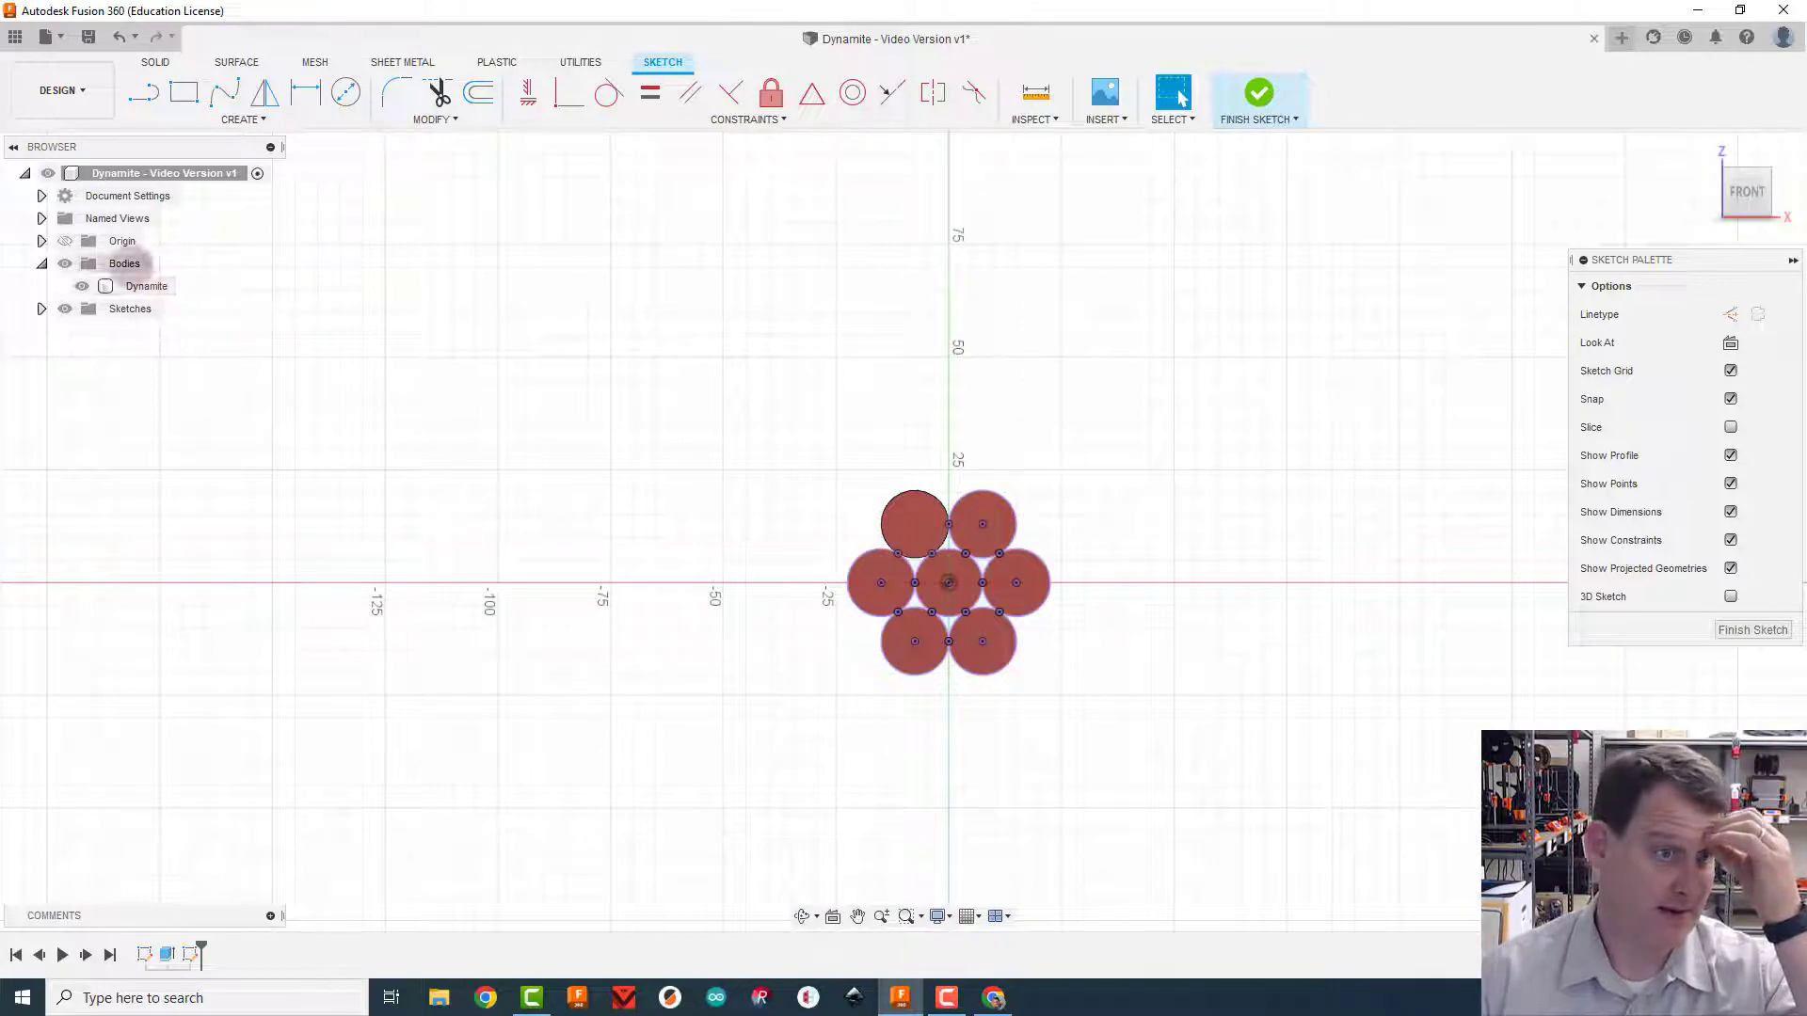
Hide the Dynamite body and sketch an 11 mm diameter circle centred on the middle stick at the origin
click(81, 286)
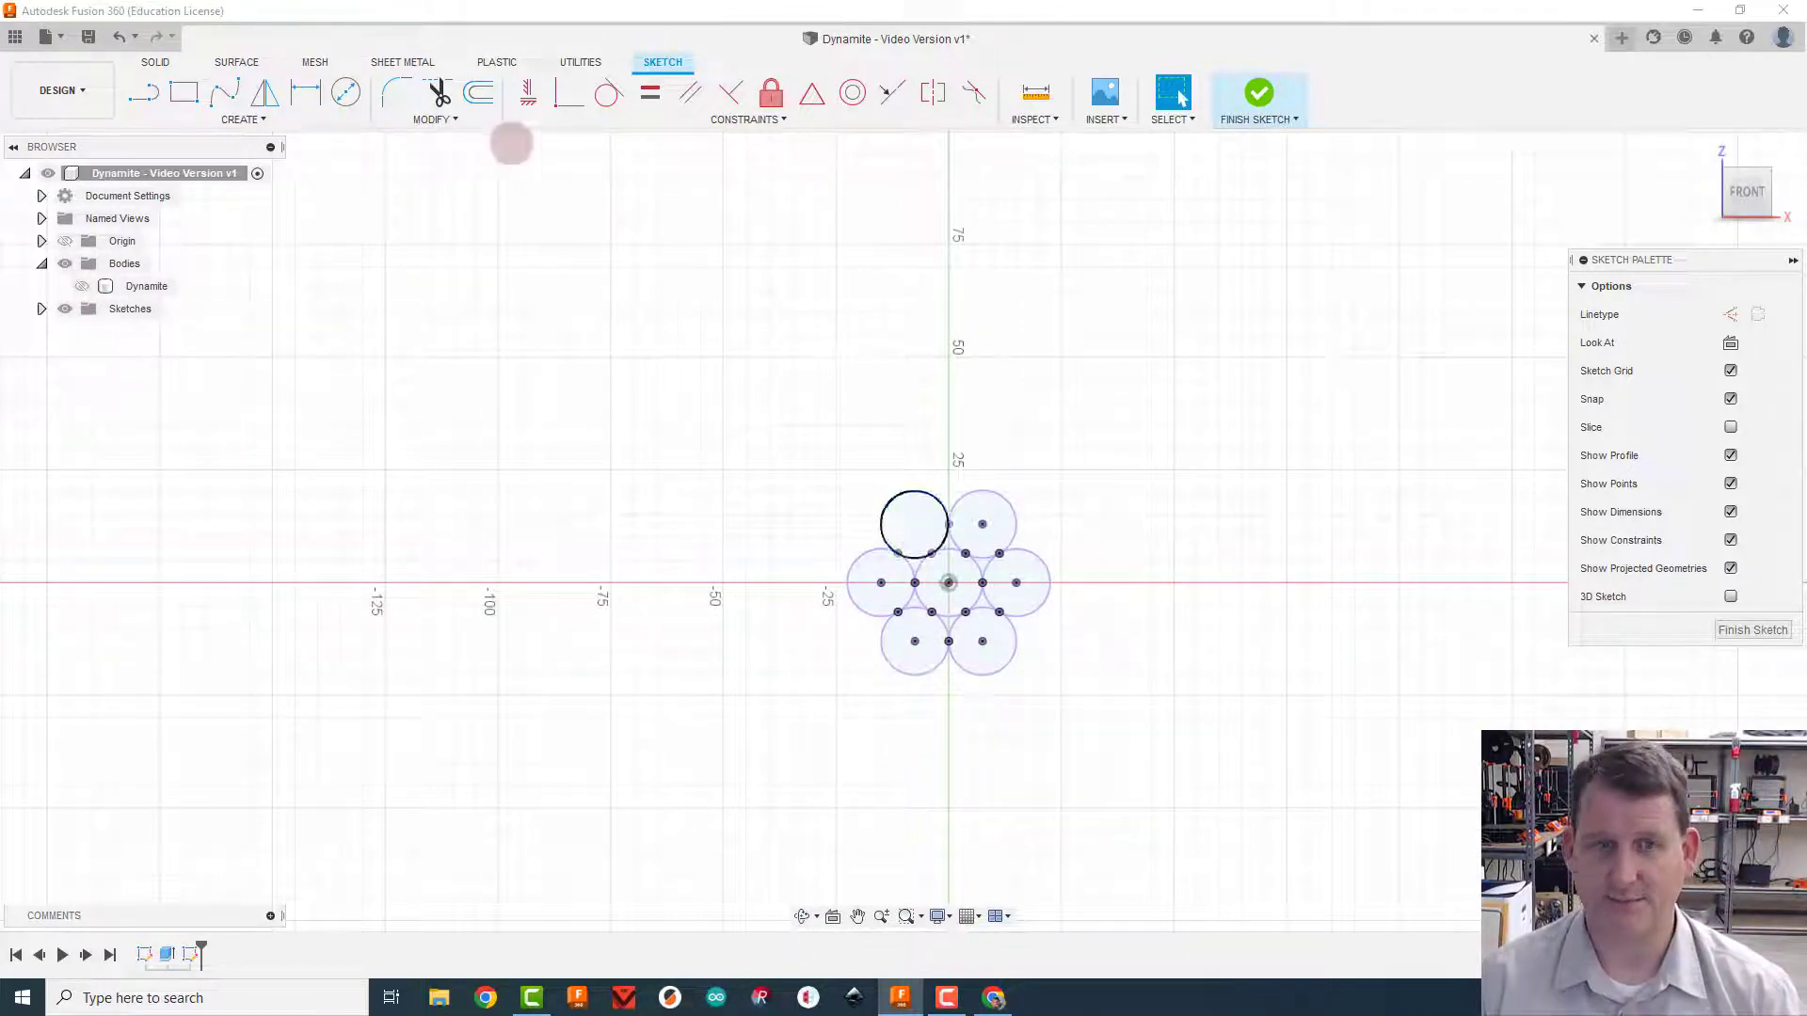
click(345, 92)
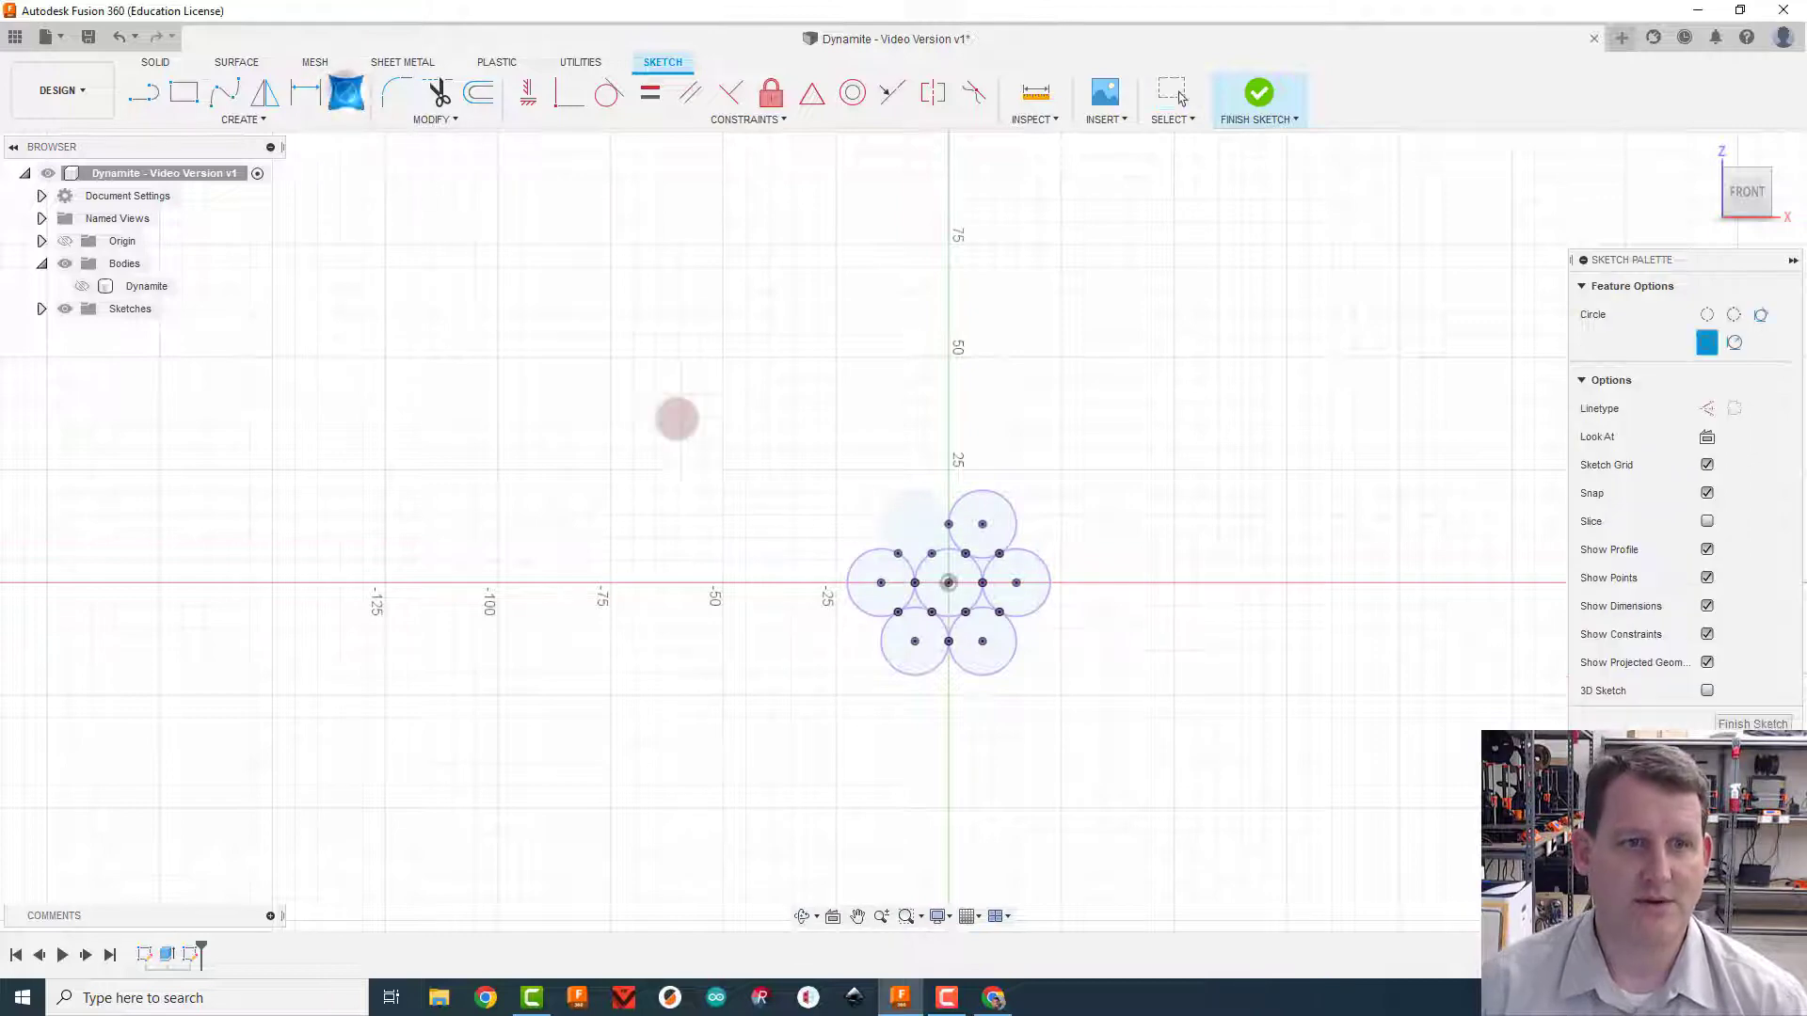
scroll(907, 533, up, 5)
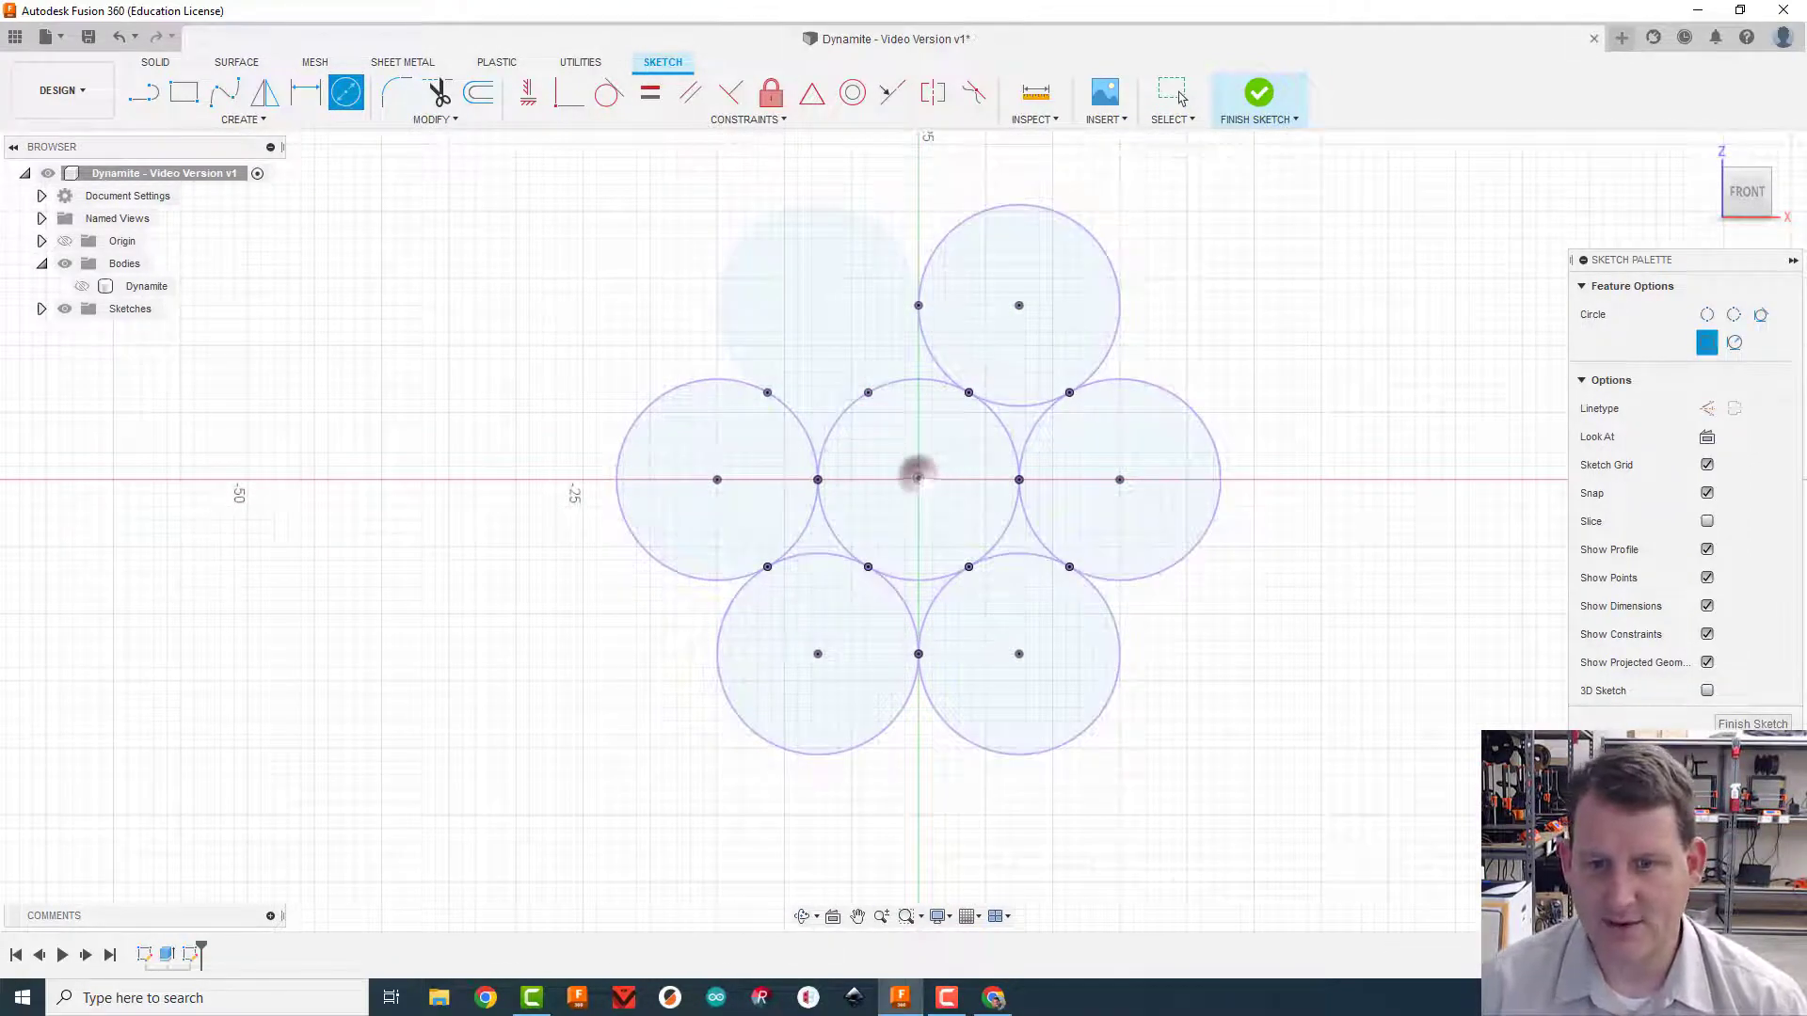
click(918, 479)
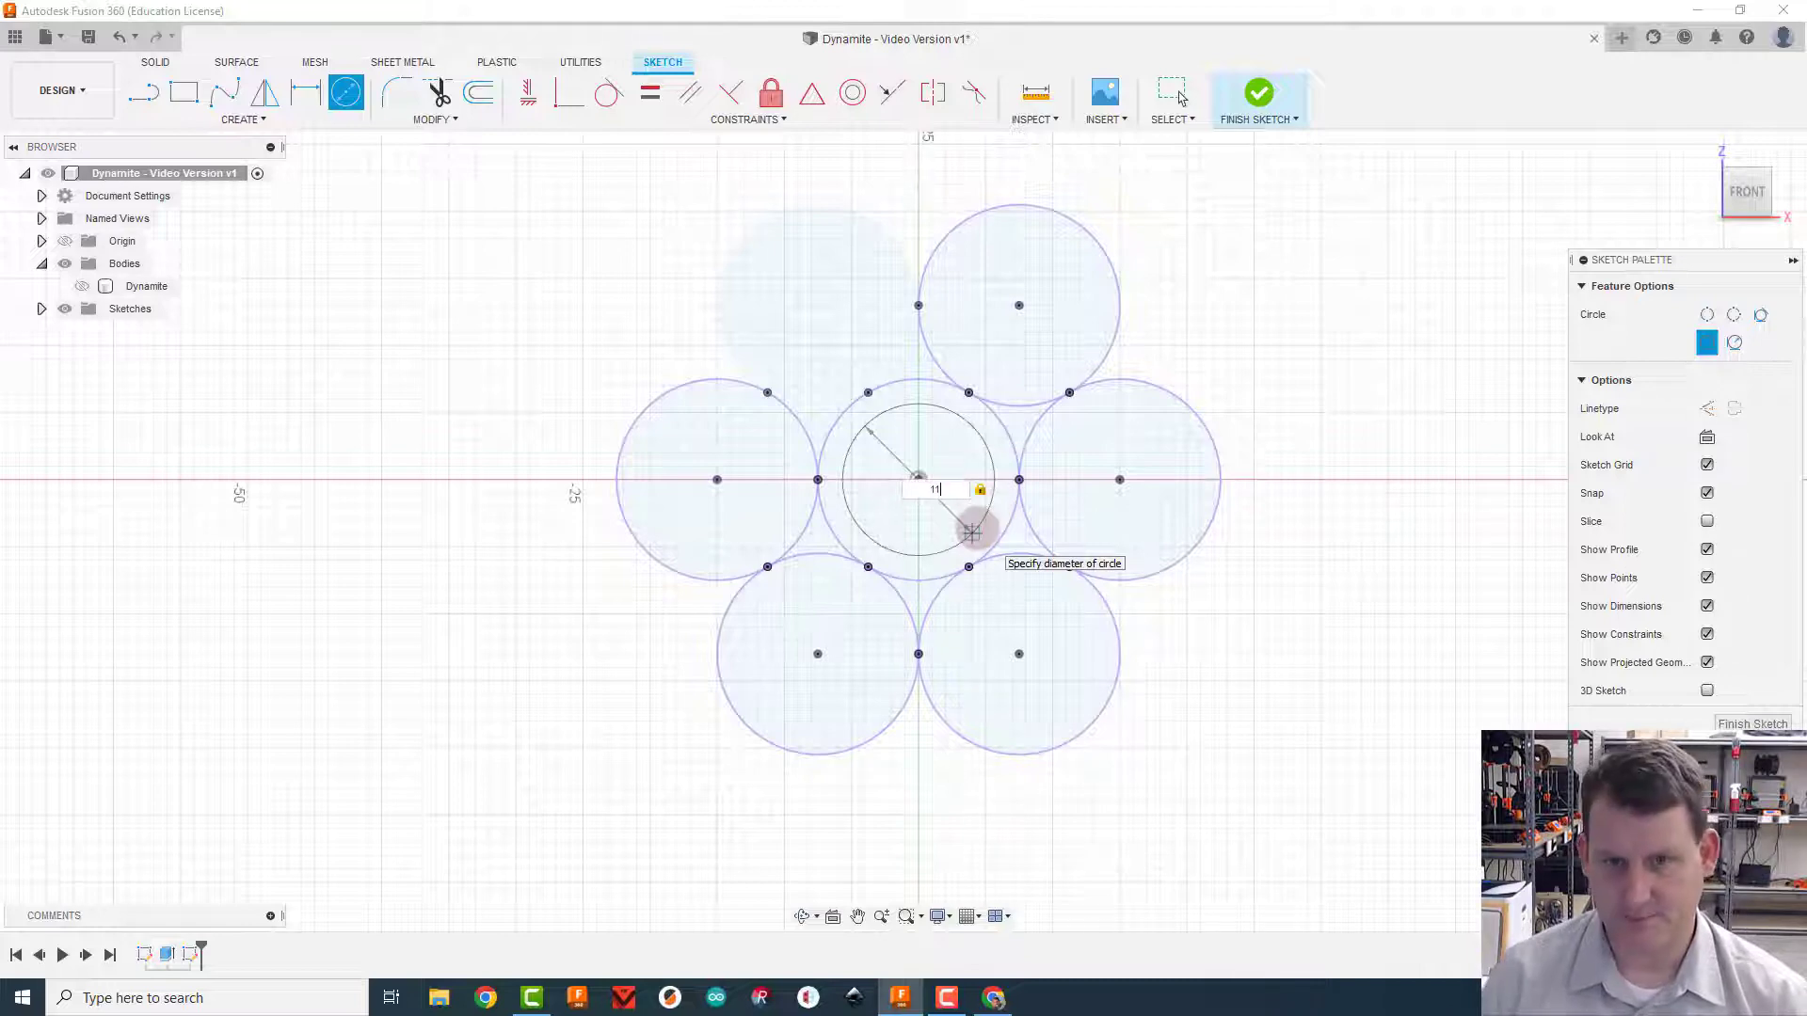
key(Return)
key(Escape)
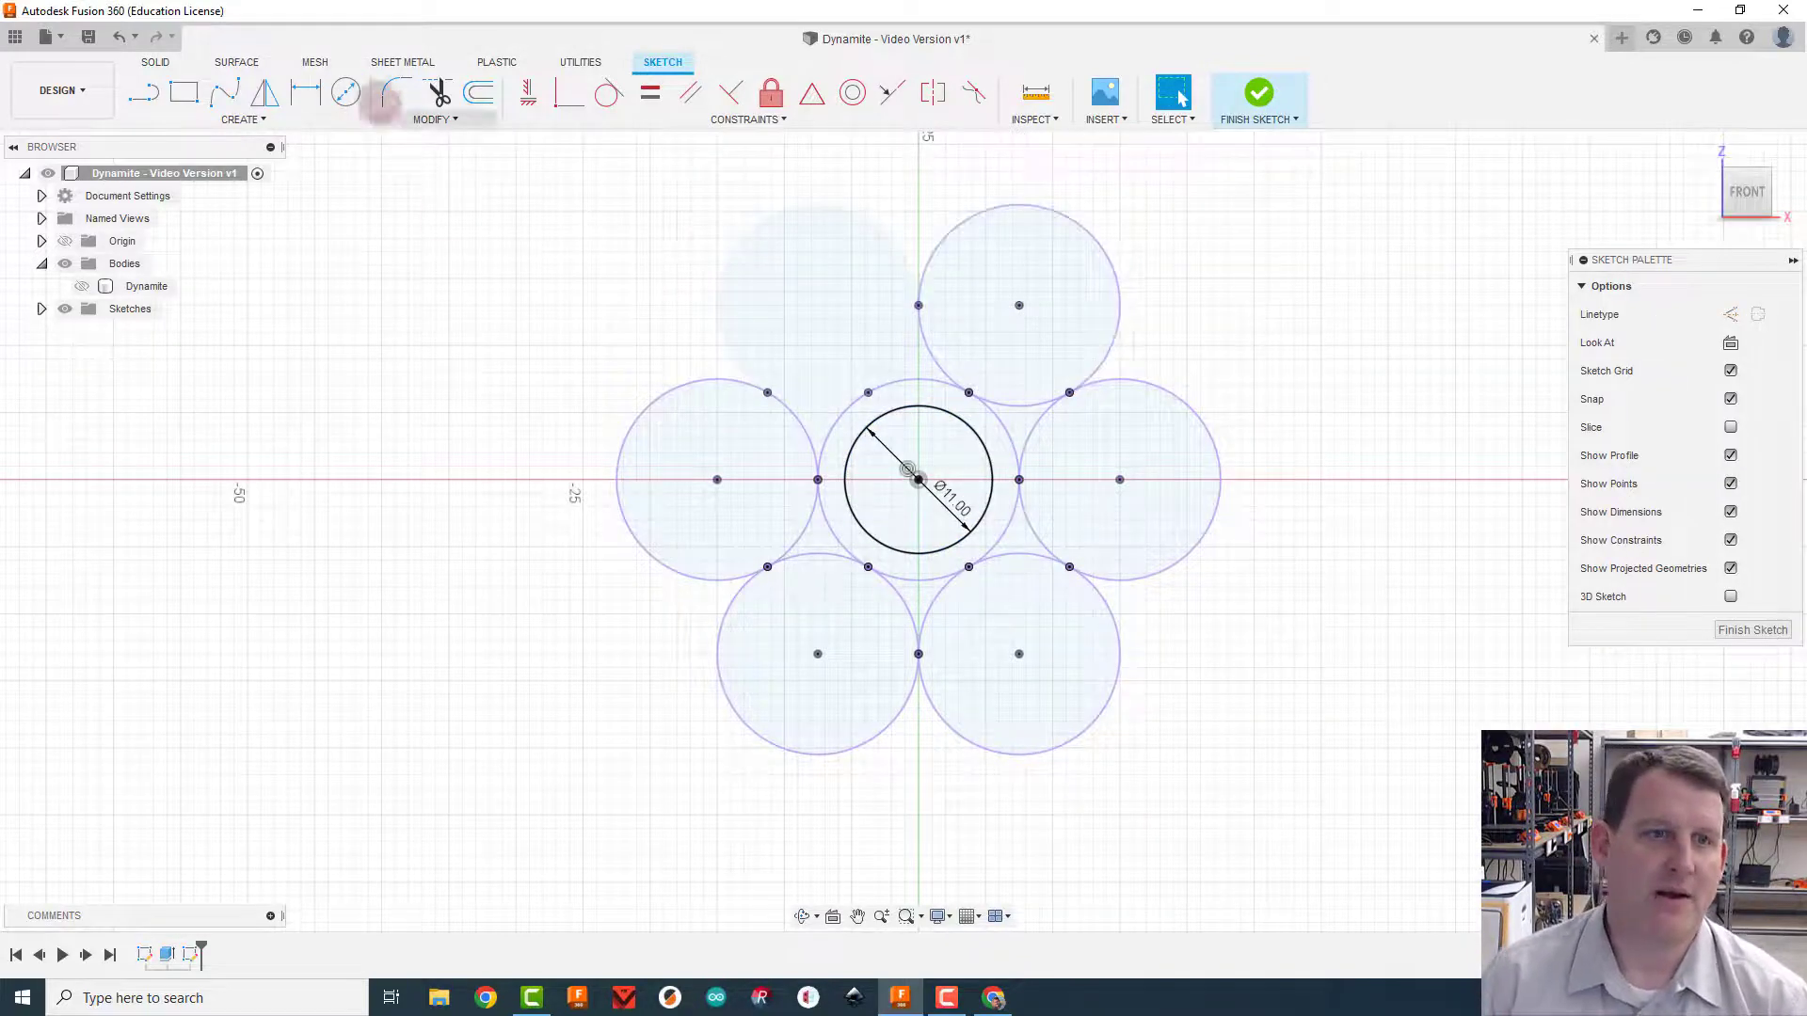
Sketch an 11 mm diameter circle at the upper-left stick's centre and link its diameter to the middle circle's dimension
click(345, 92)
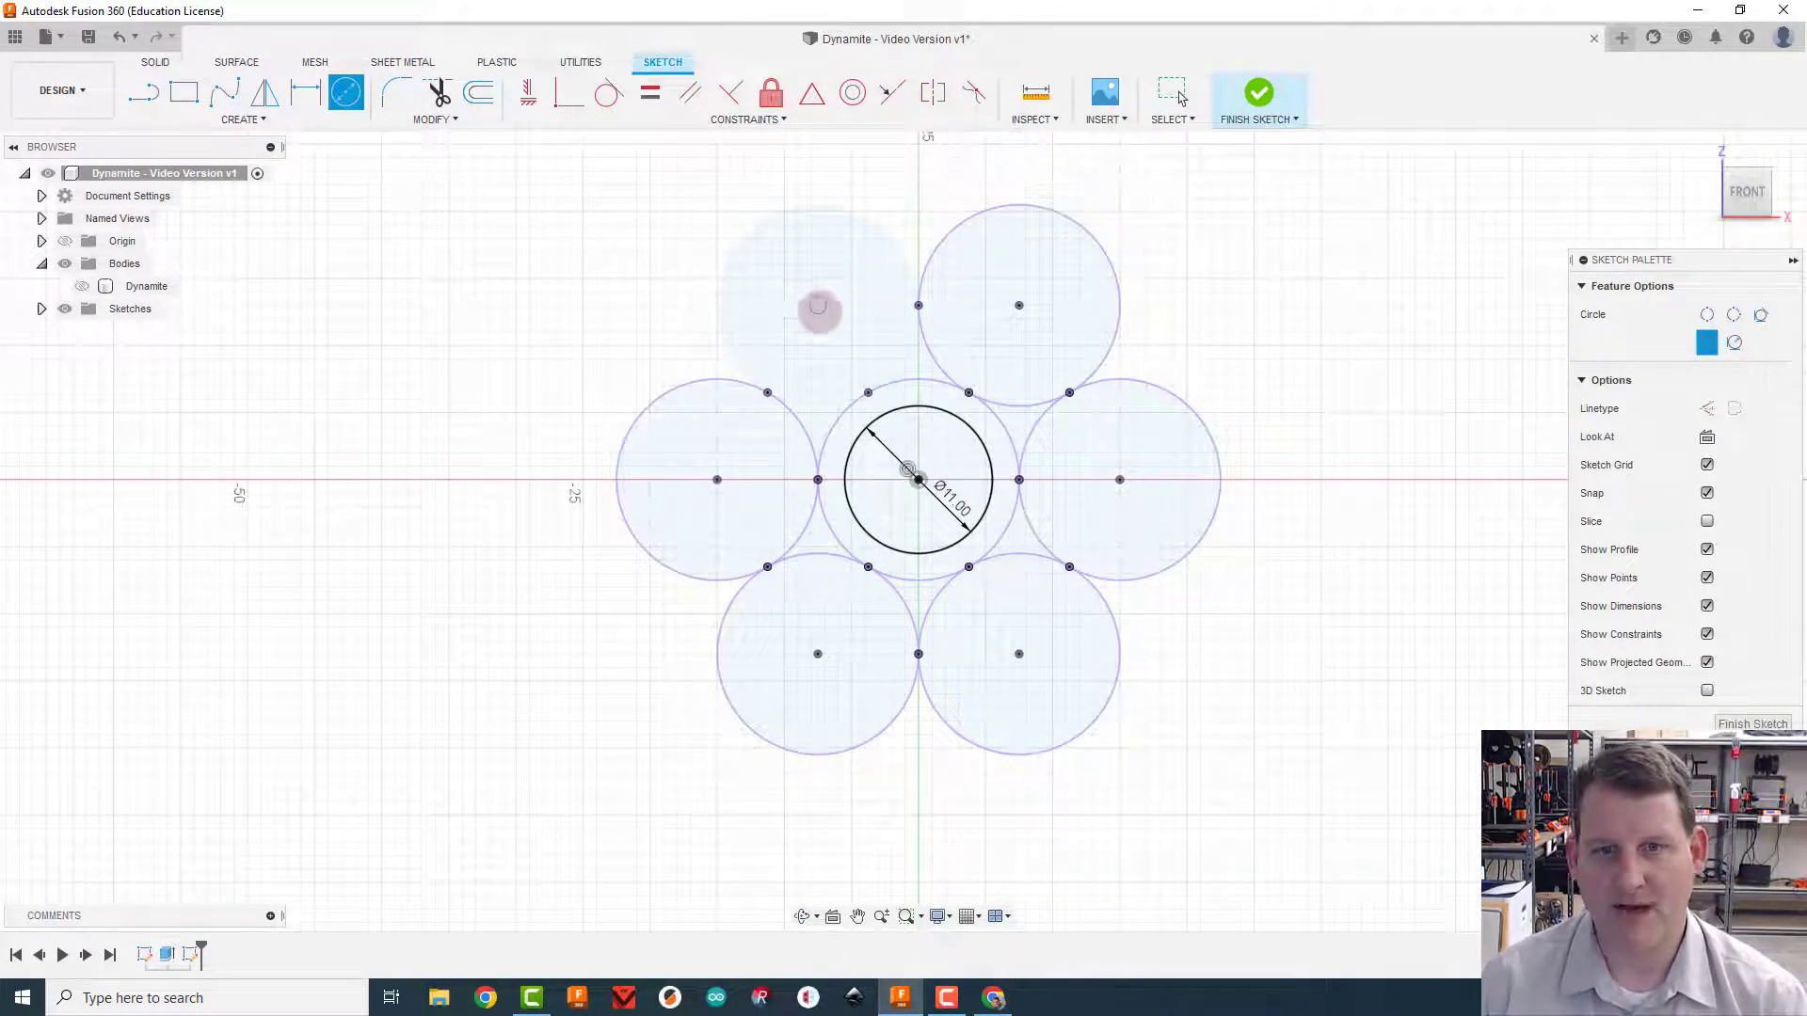
click(817, 306)
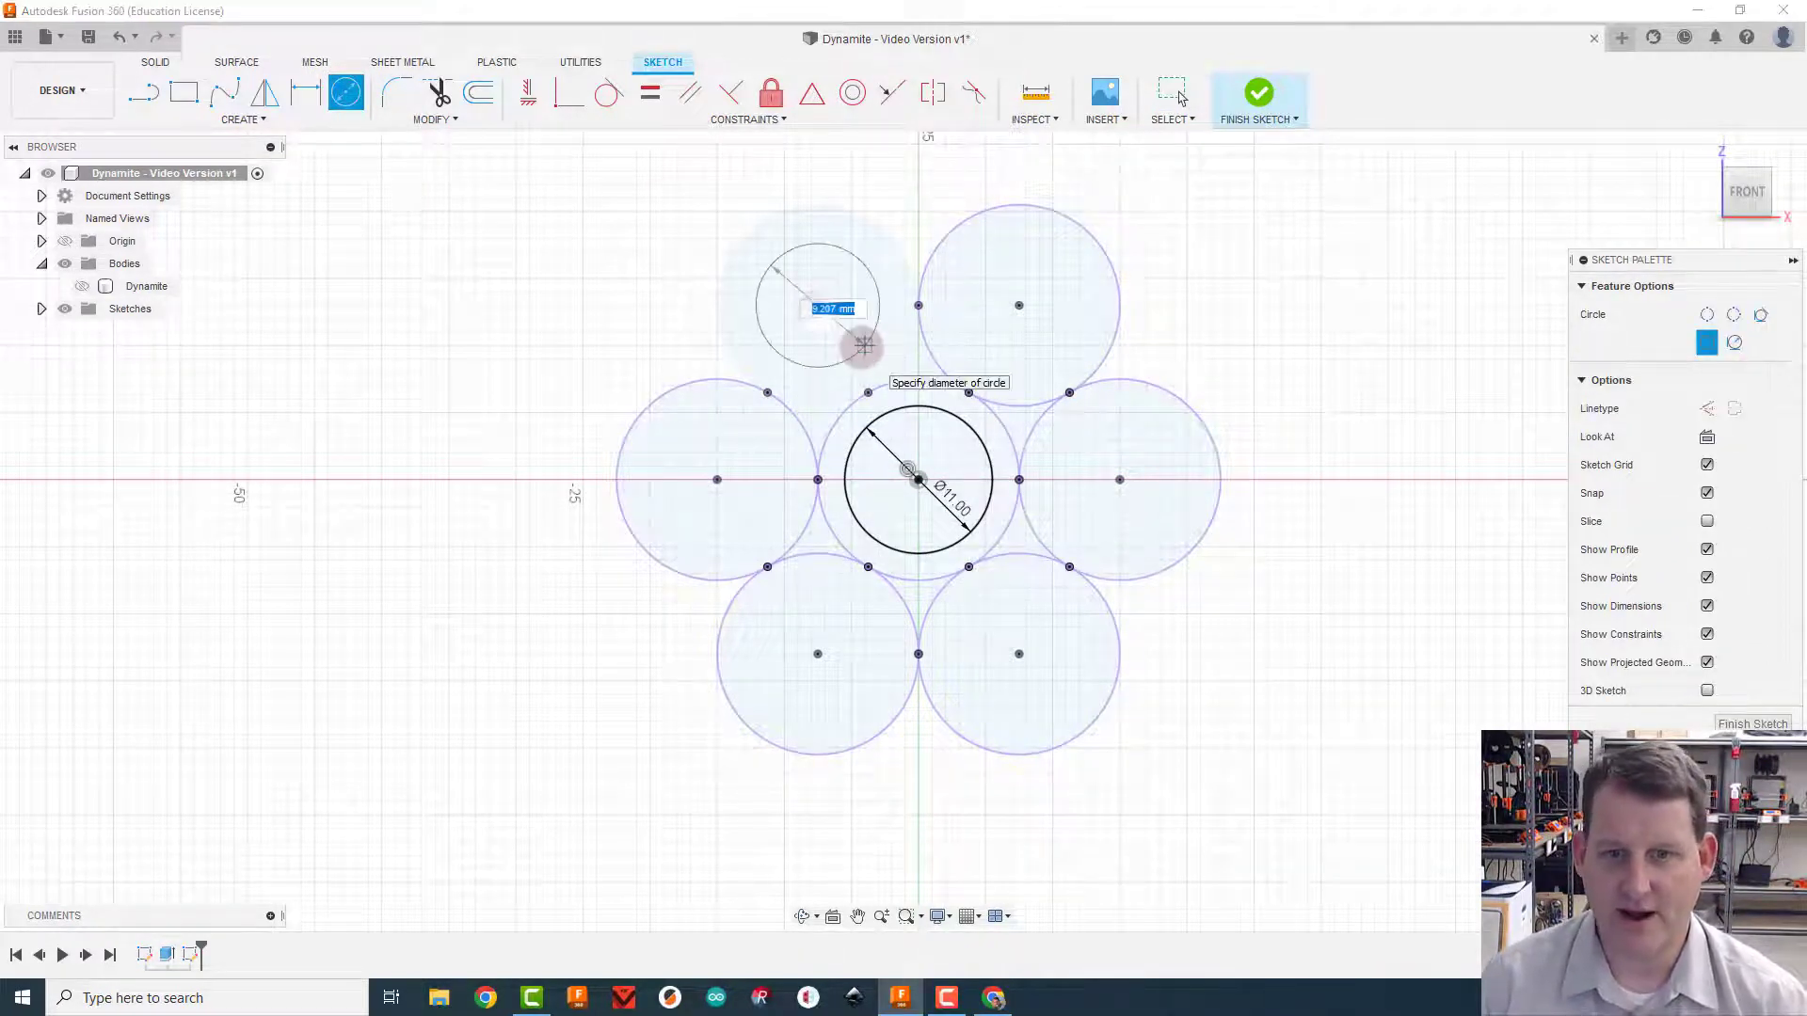
text(11)
key(Return)
key(Escape)
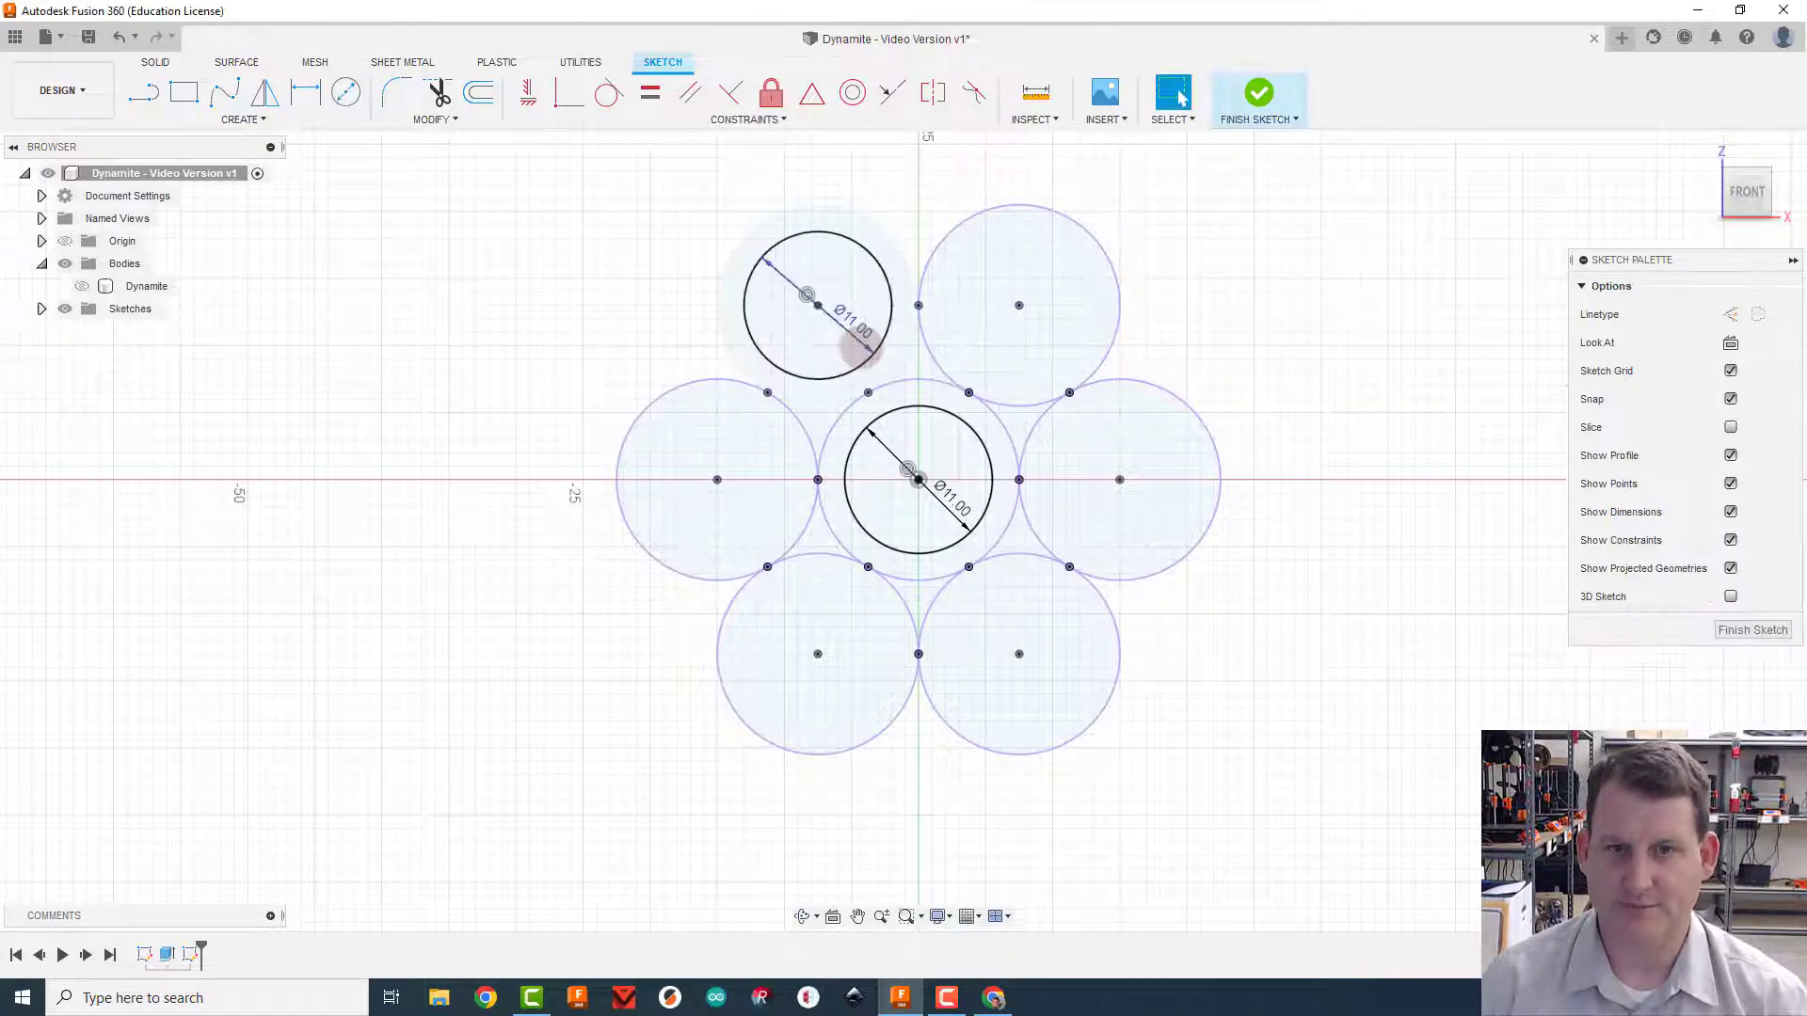
double_click(852, 318)
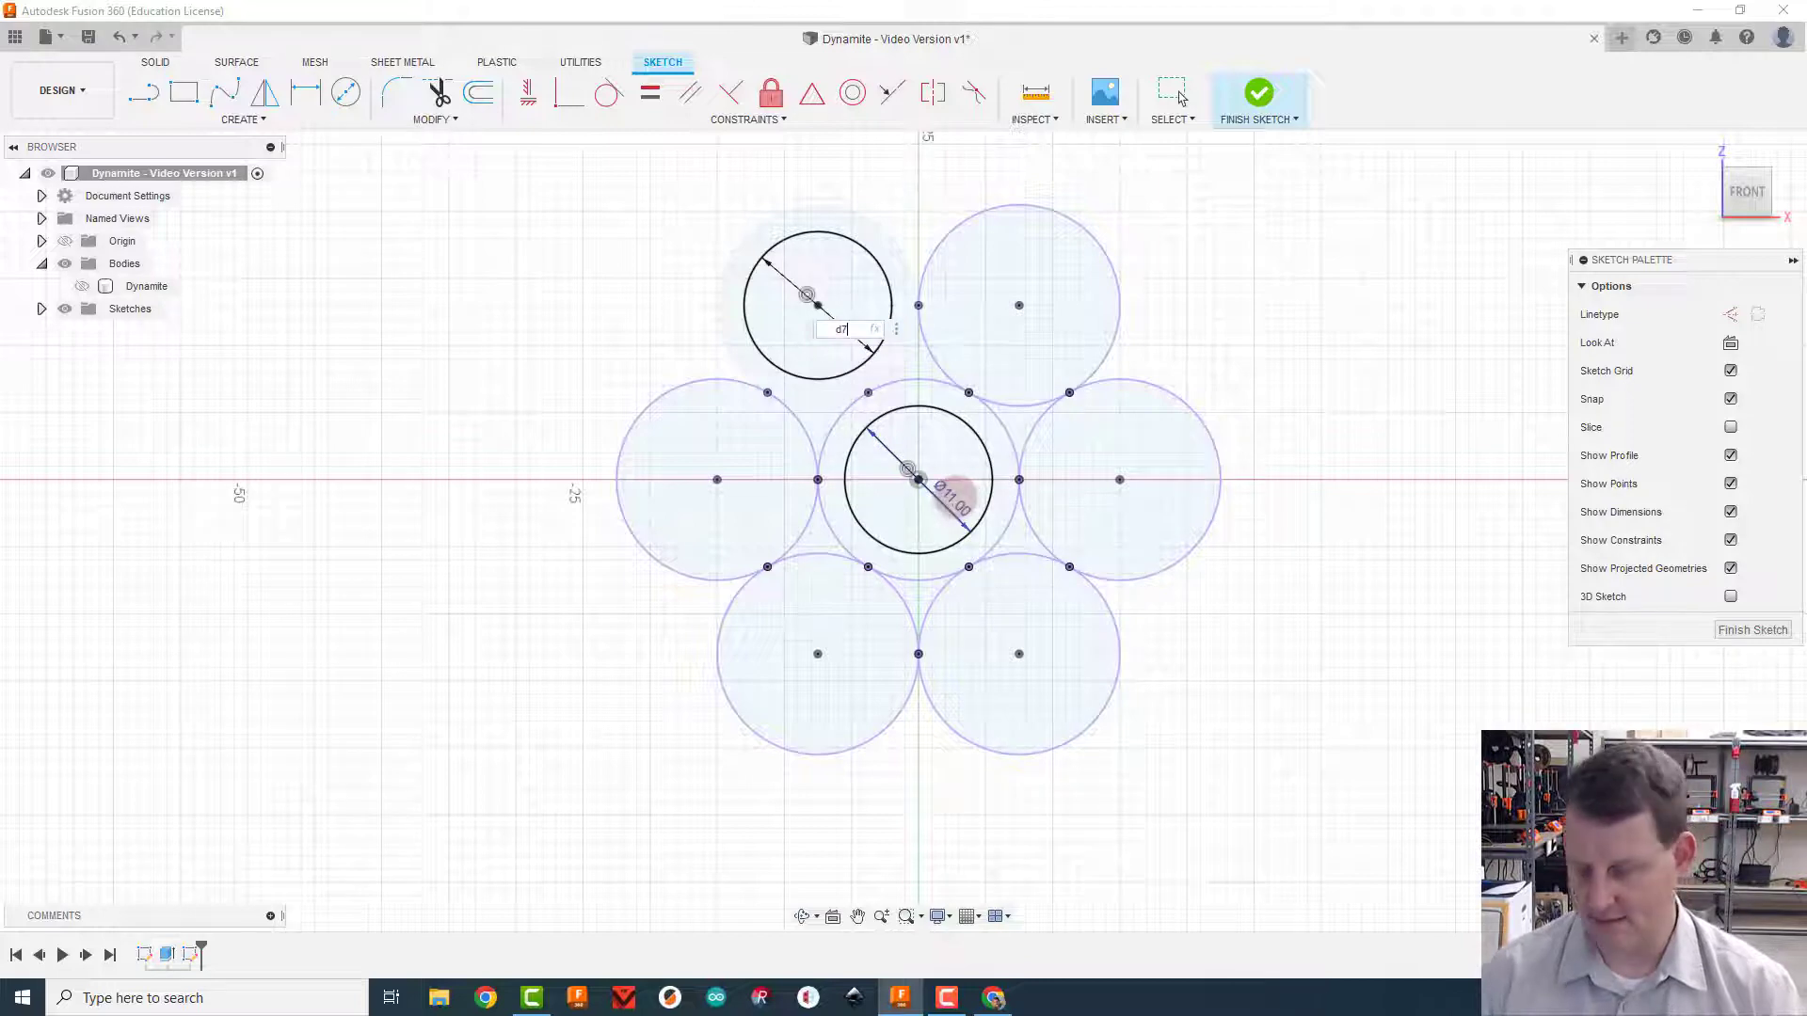
key(Return)
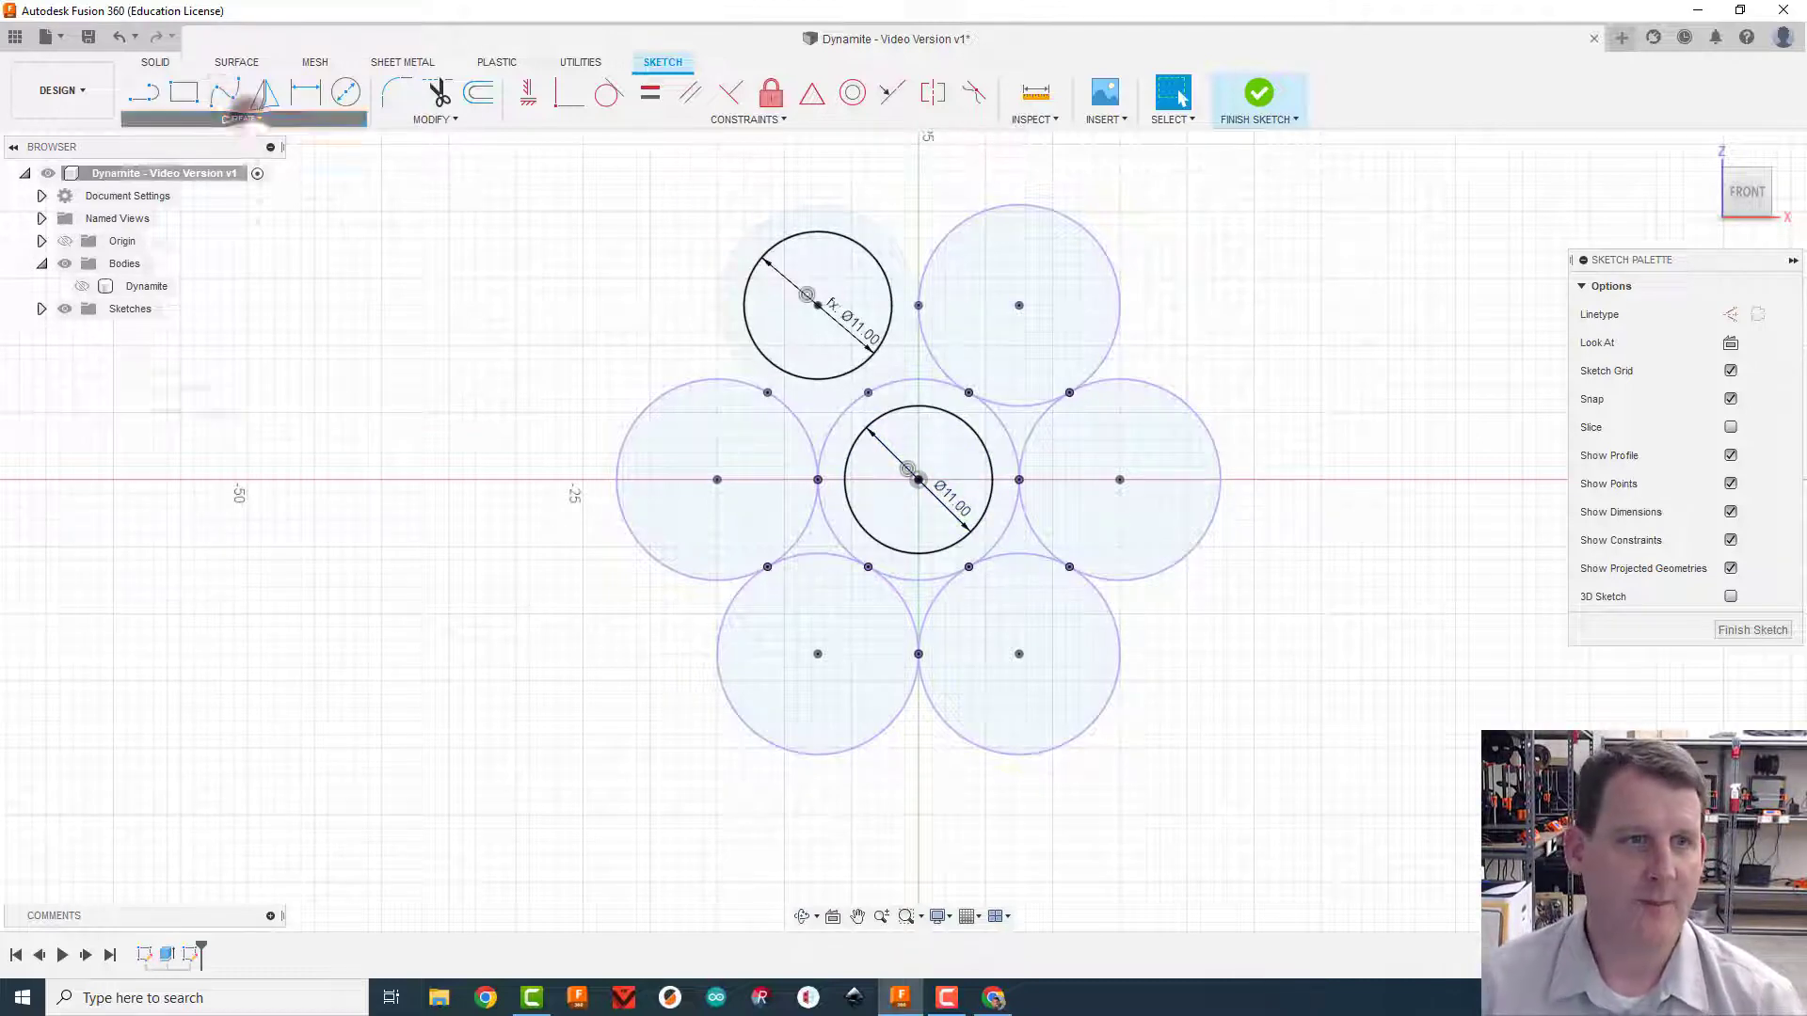
Circular-pattern the upper-left inner circle around the origin with a quantity of 6
click(243, 119)
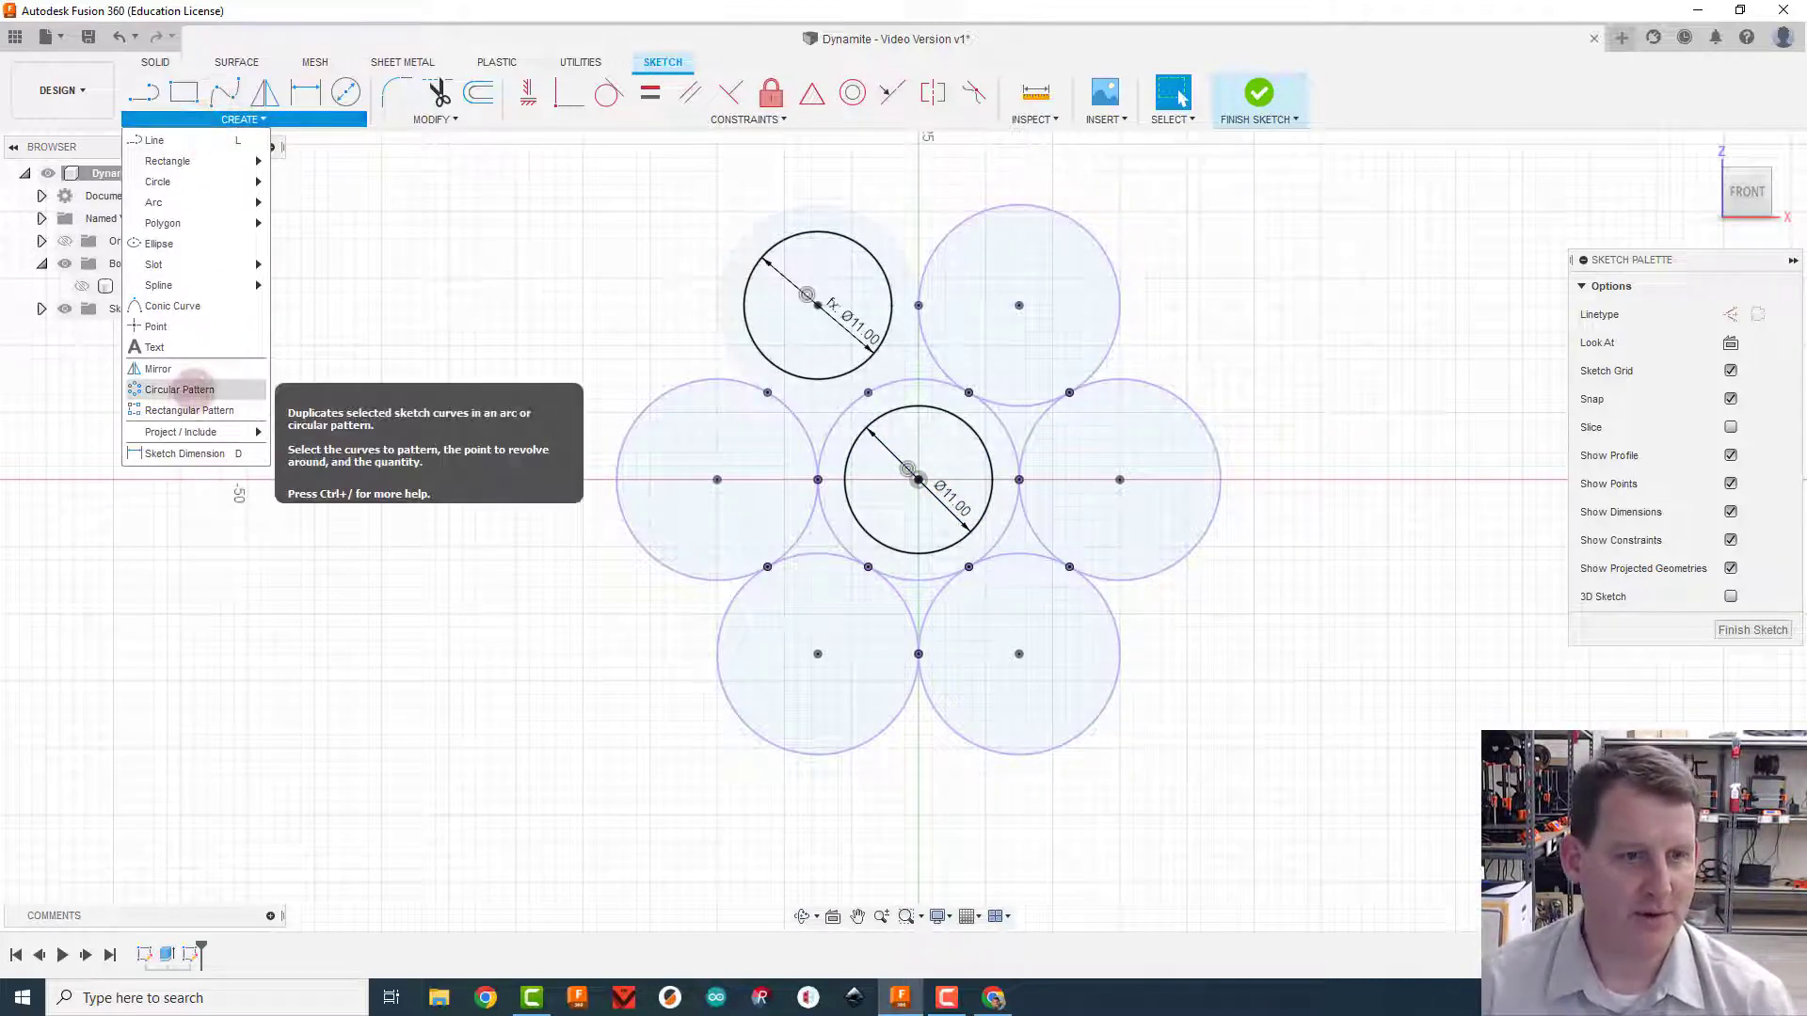
click(188, 388)
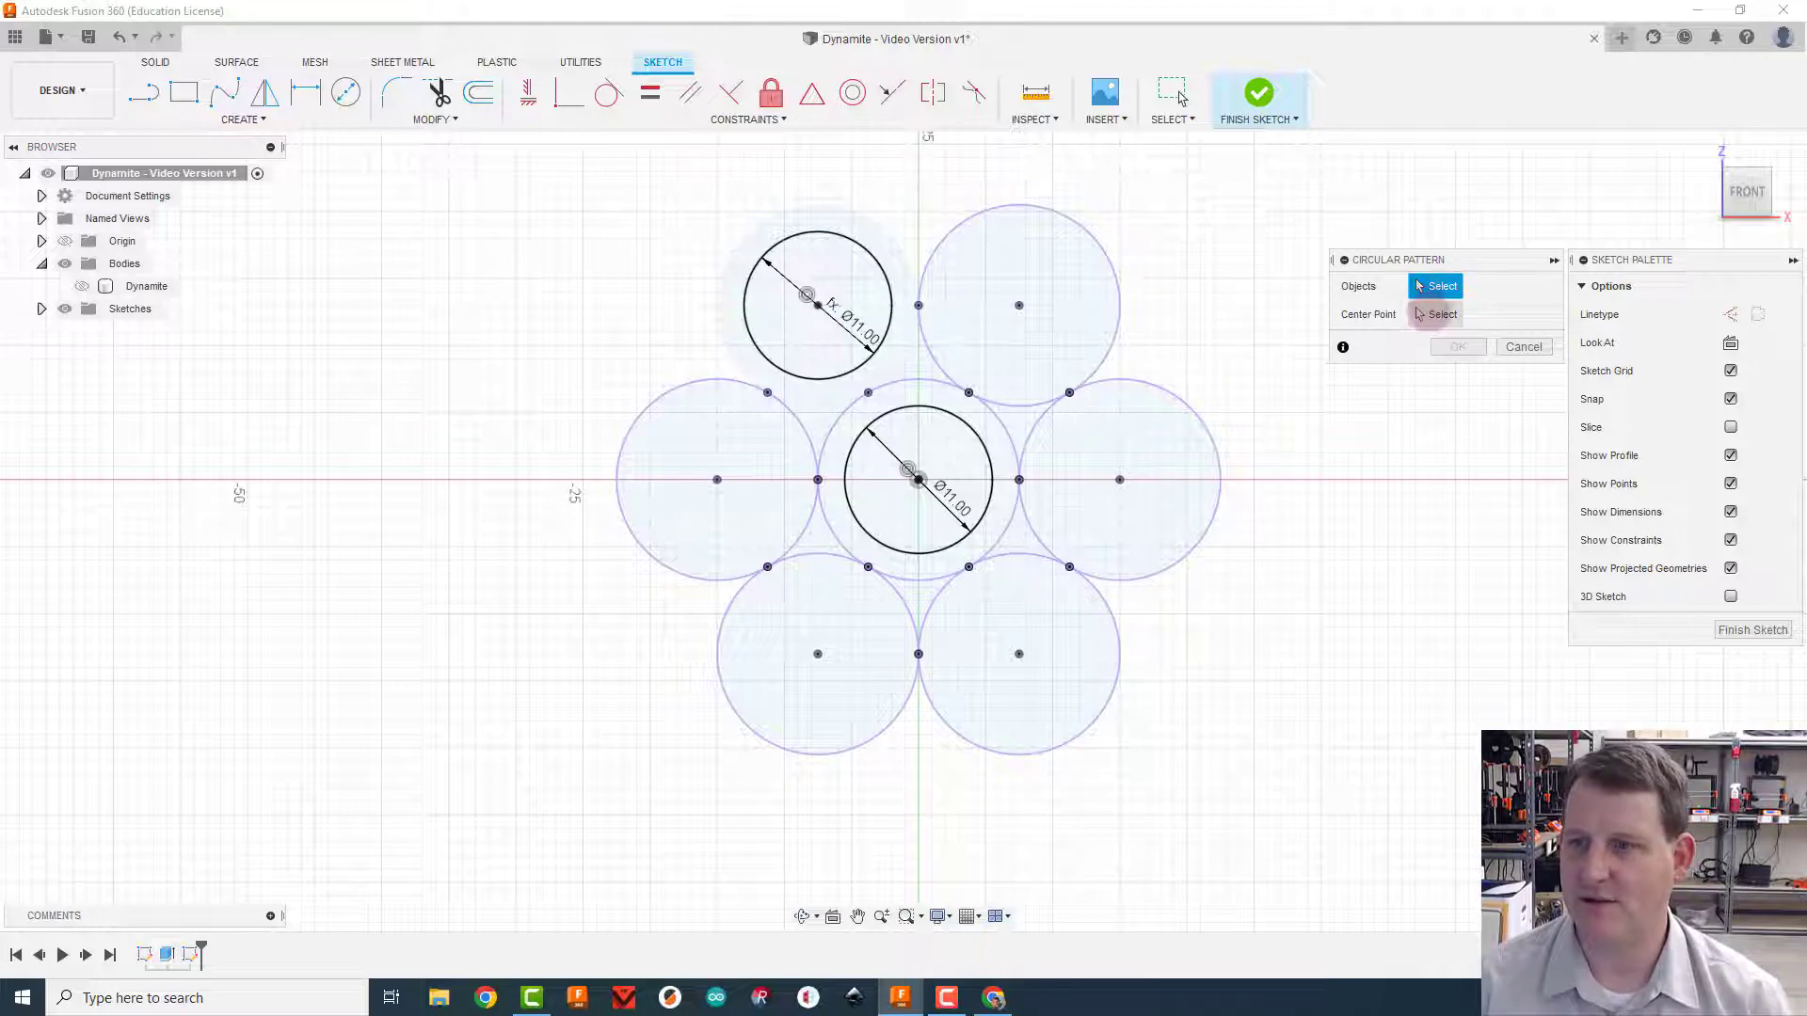
click(870, 252)
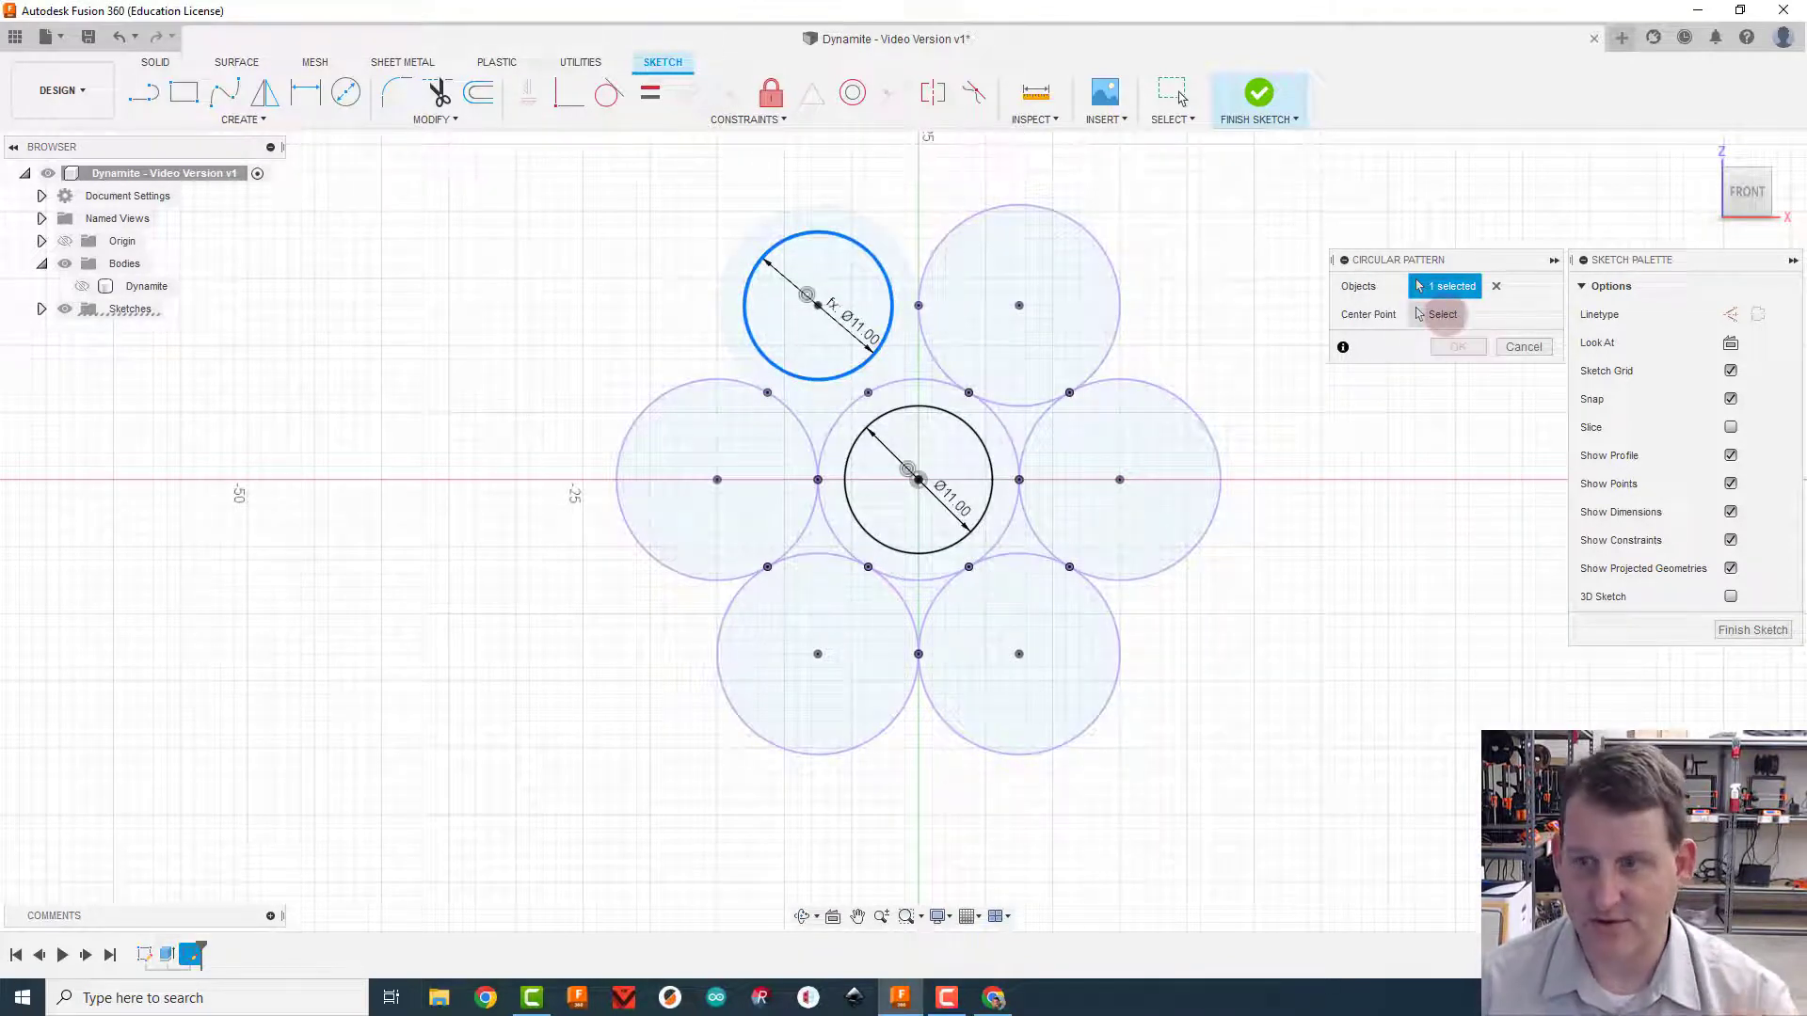
click(1437, 314)
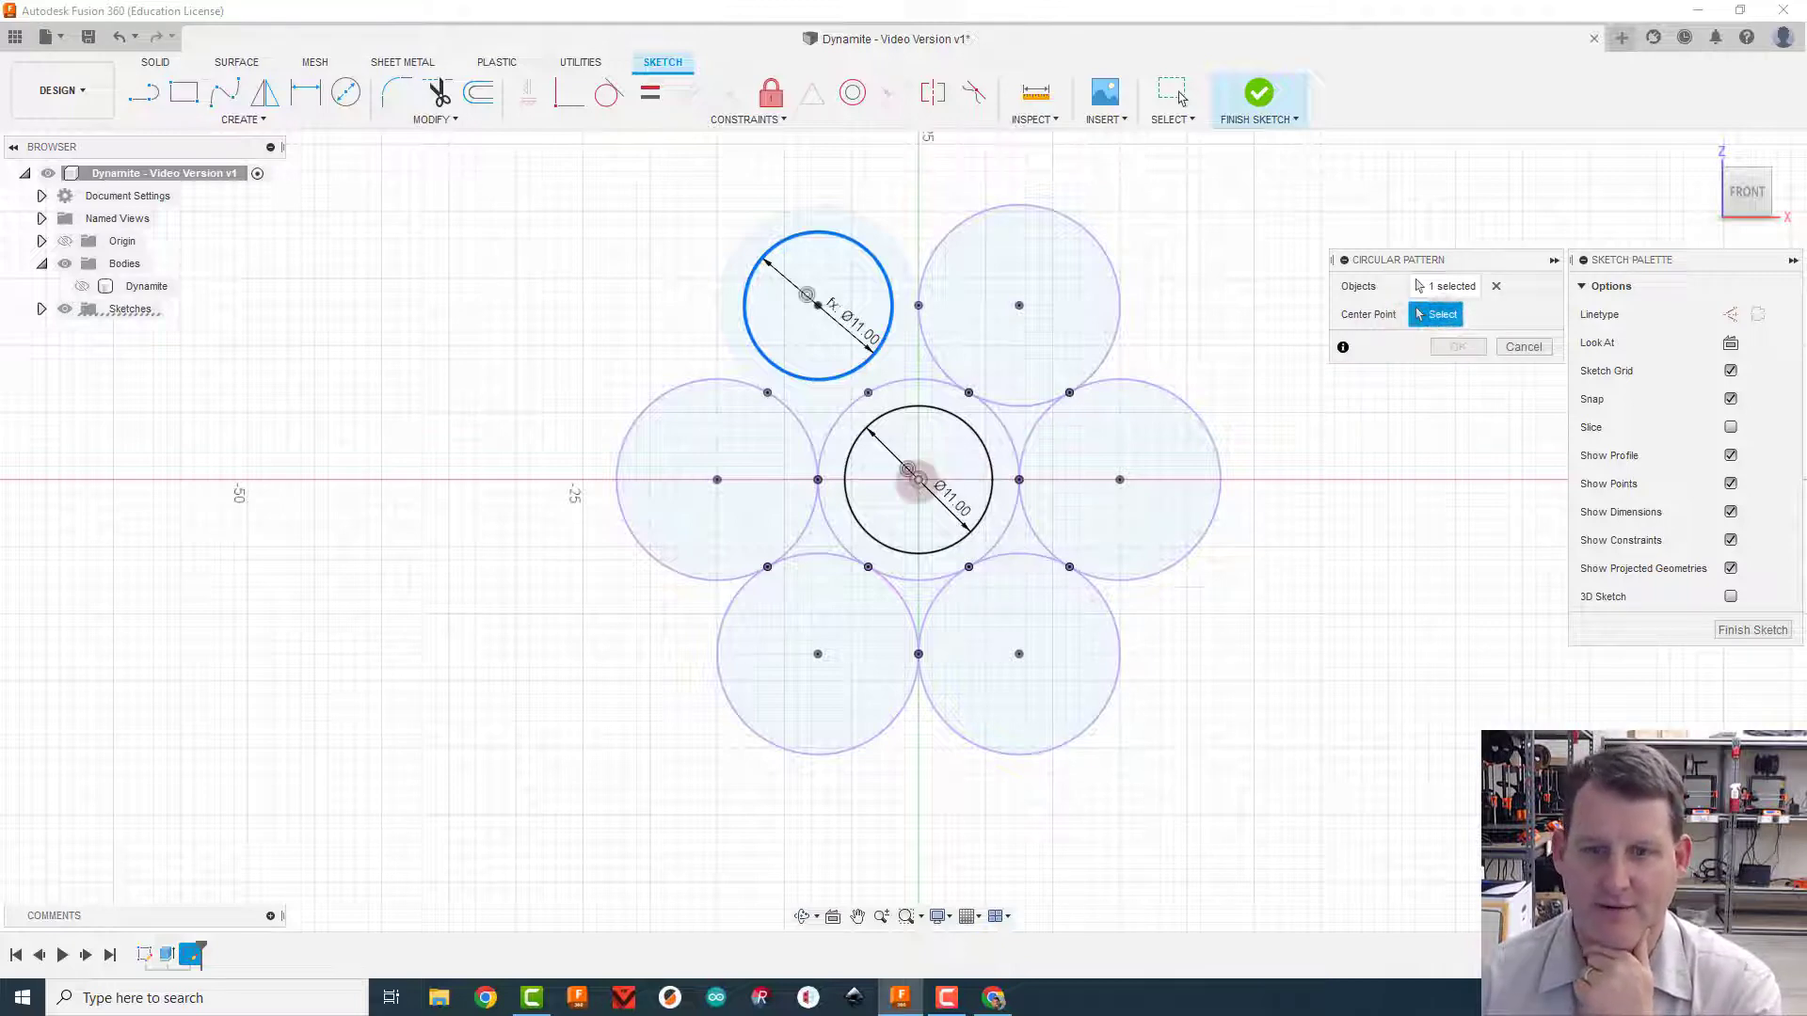
click(913, 476)
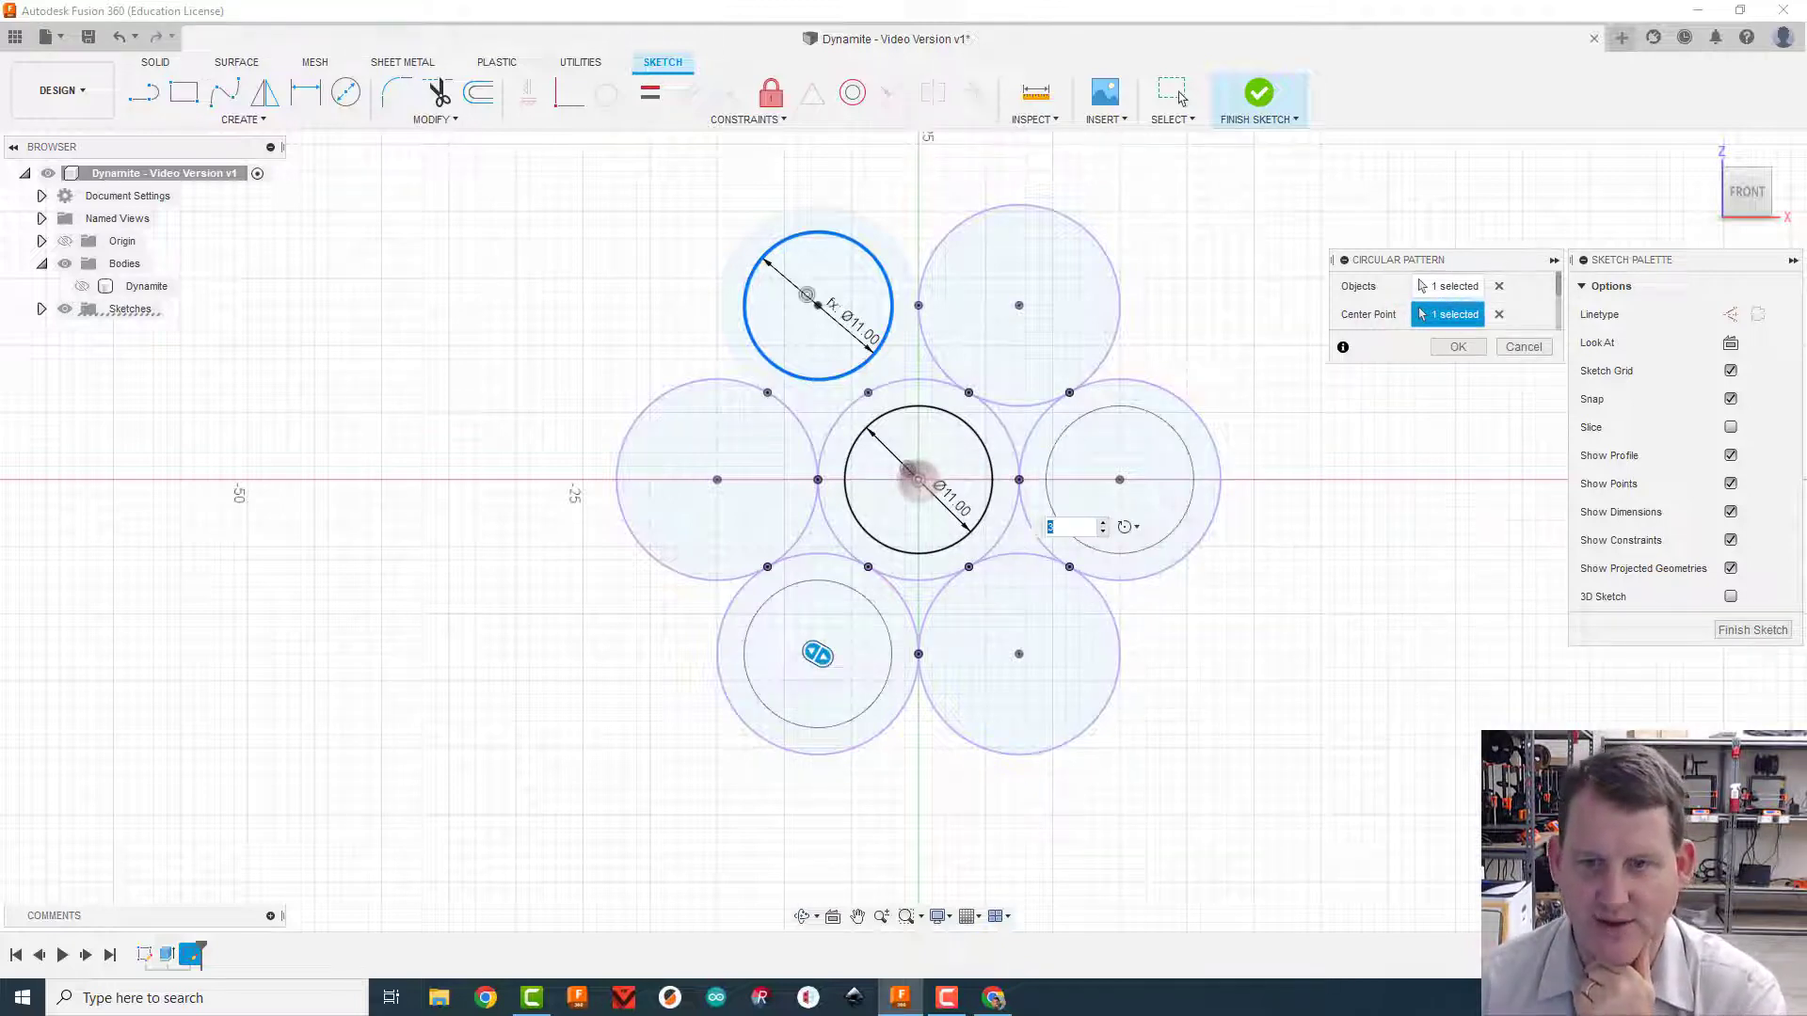
click(1103, 521)
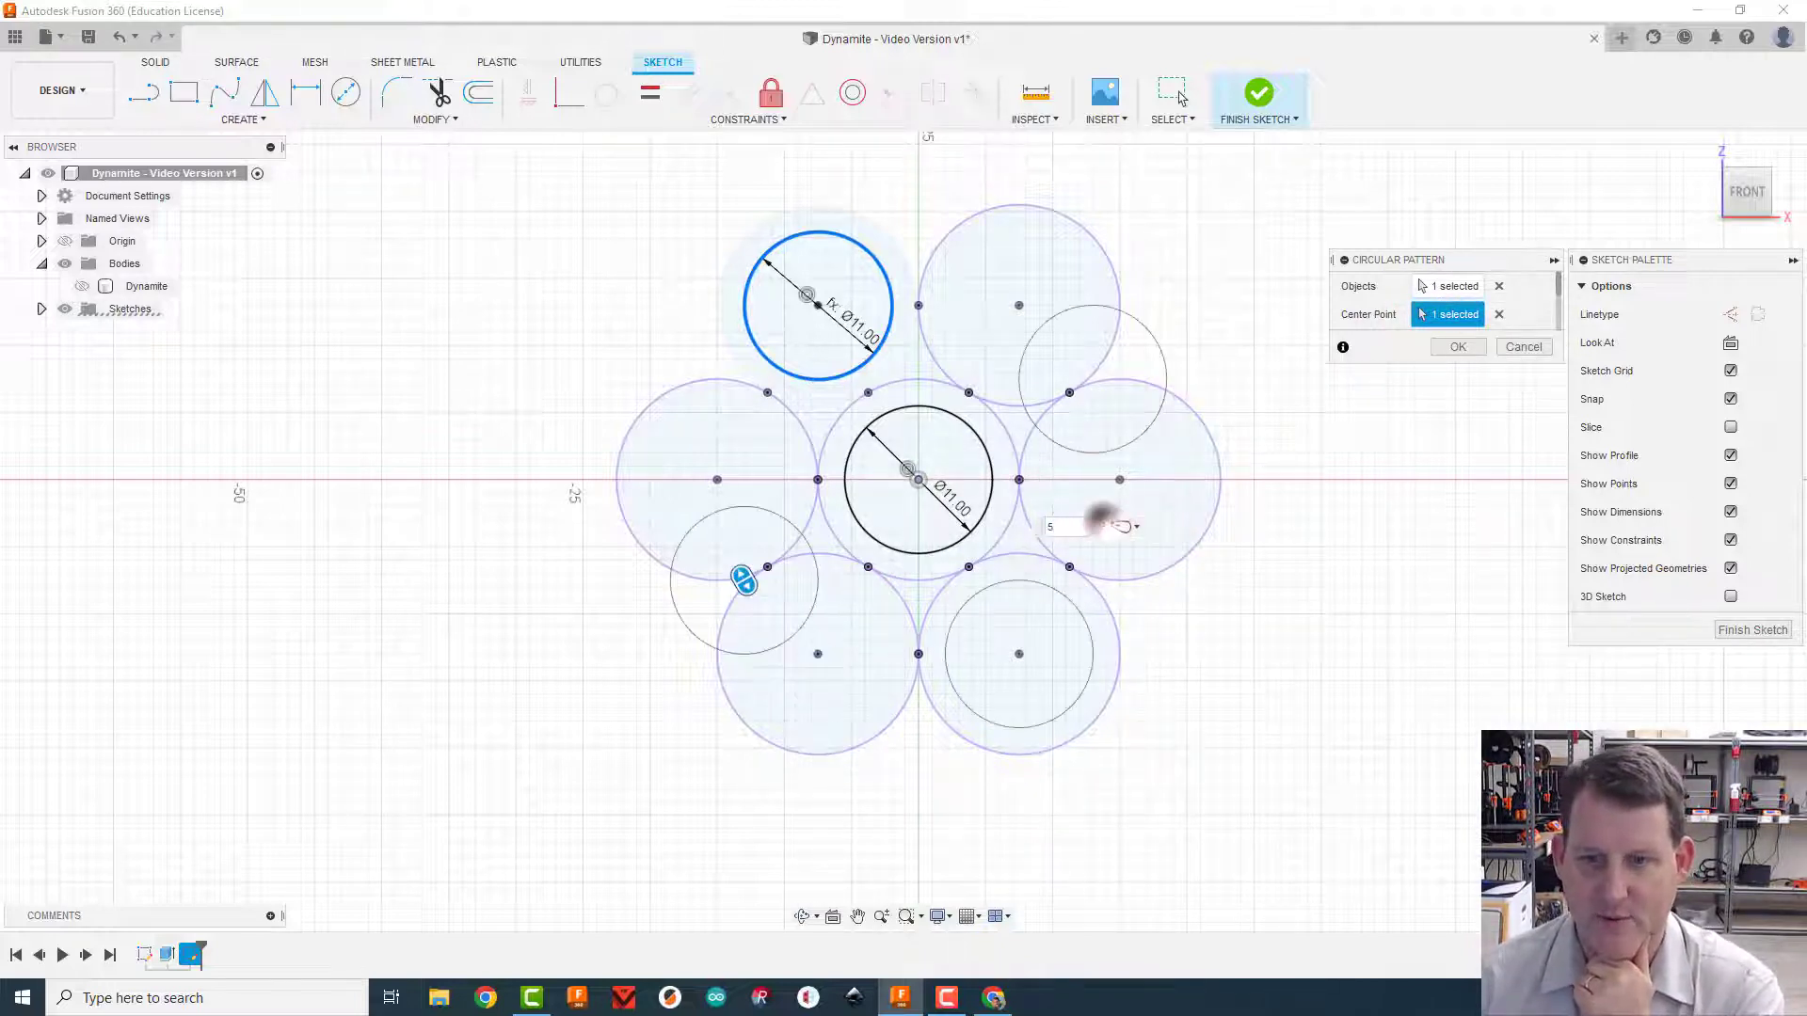
click(1103, 522)
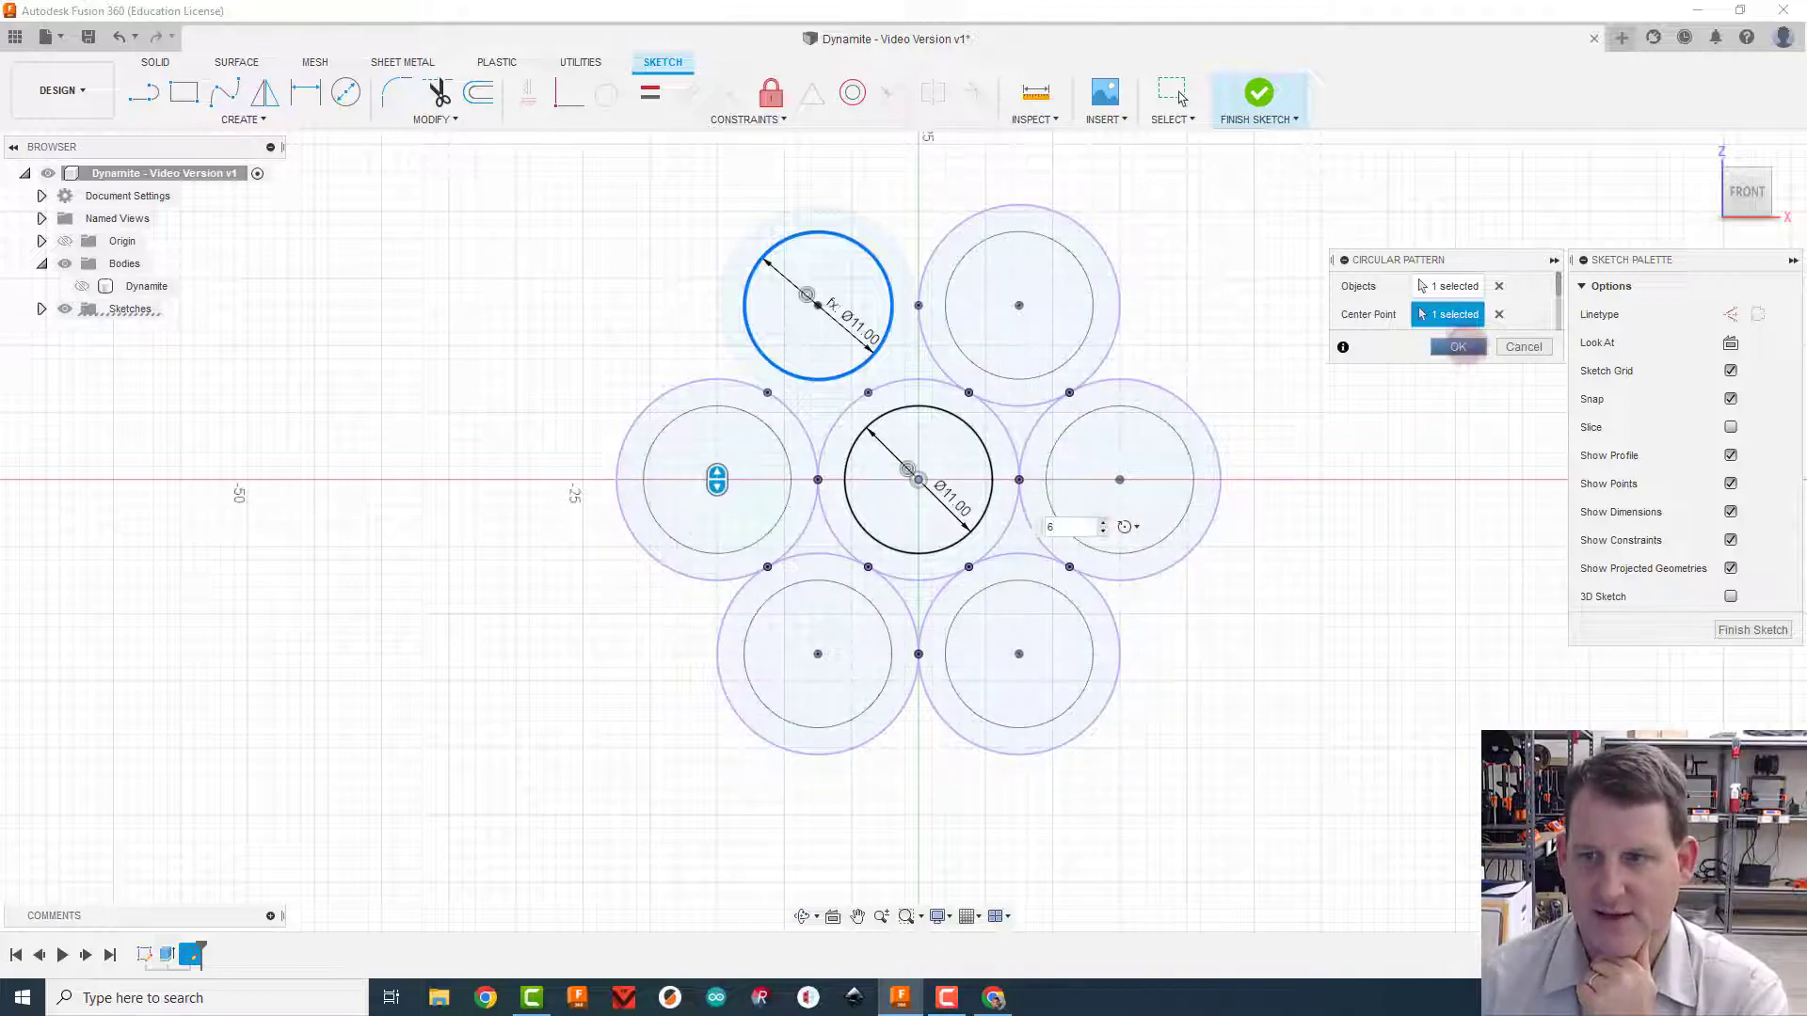
click(1458, 348)
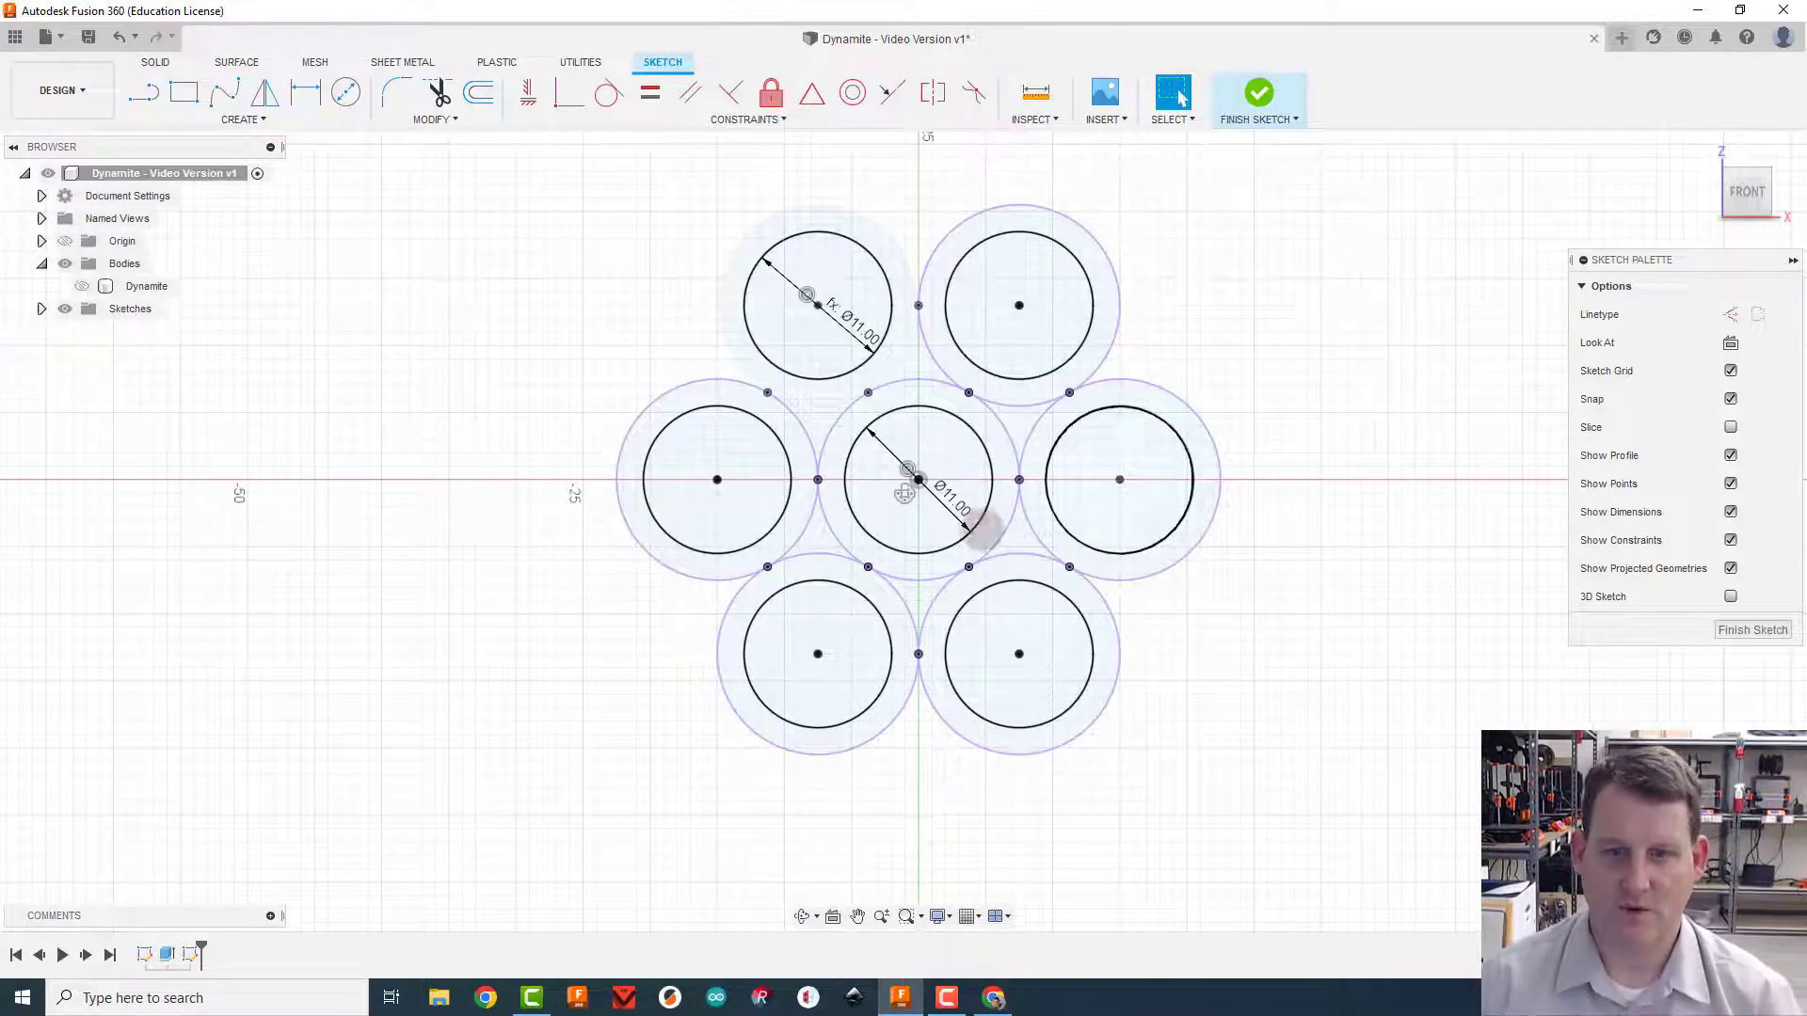
Set the middle circle's diameter to 12 mm and finish the sketch
double_click(947, 493)
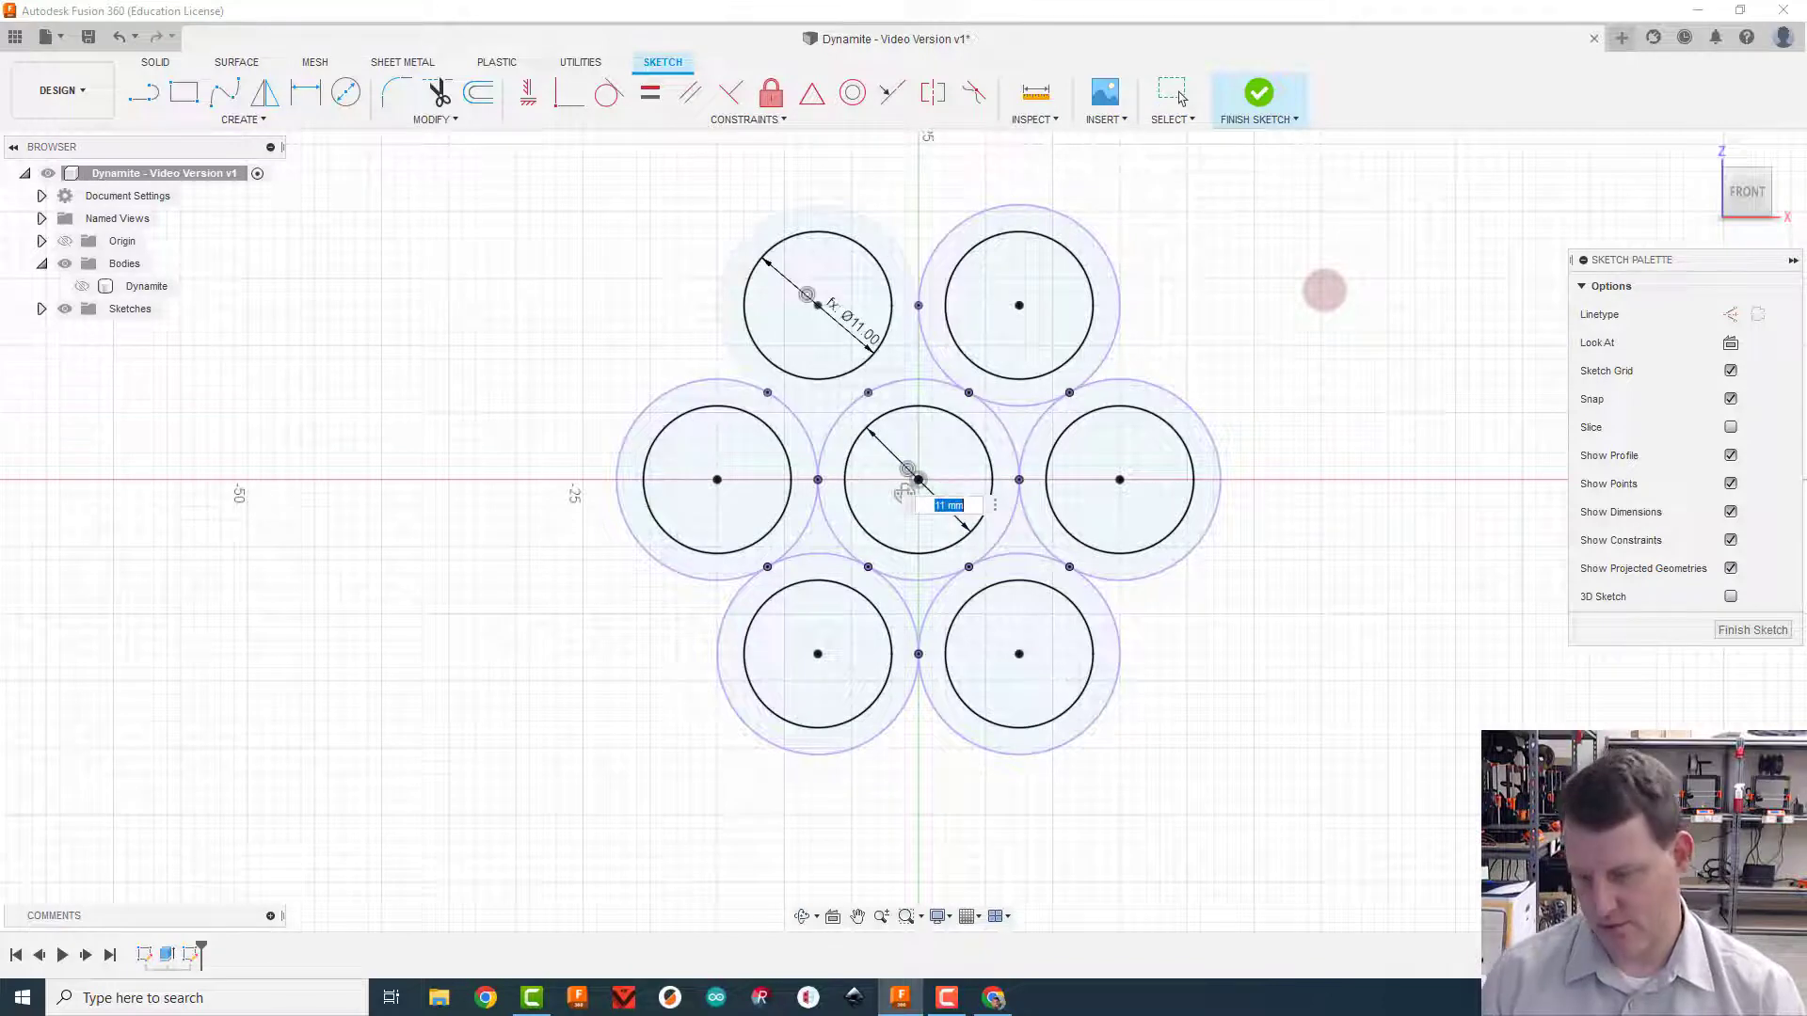
key(Return)
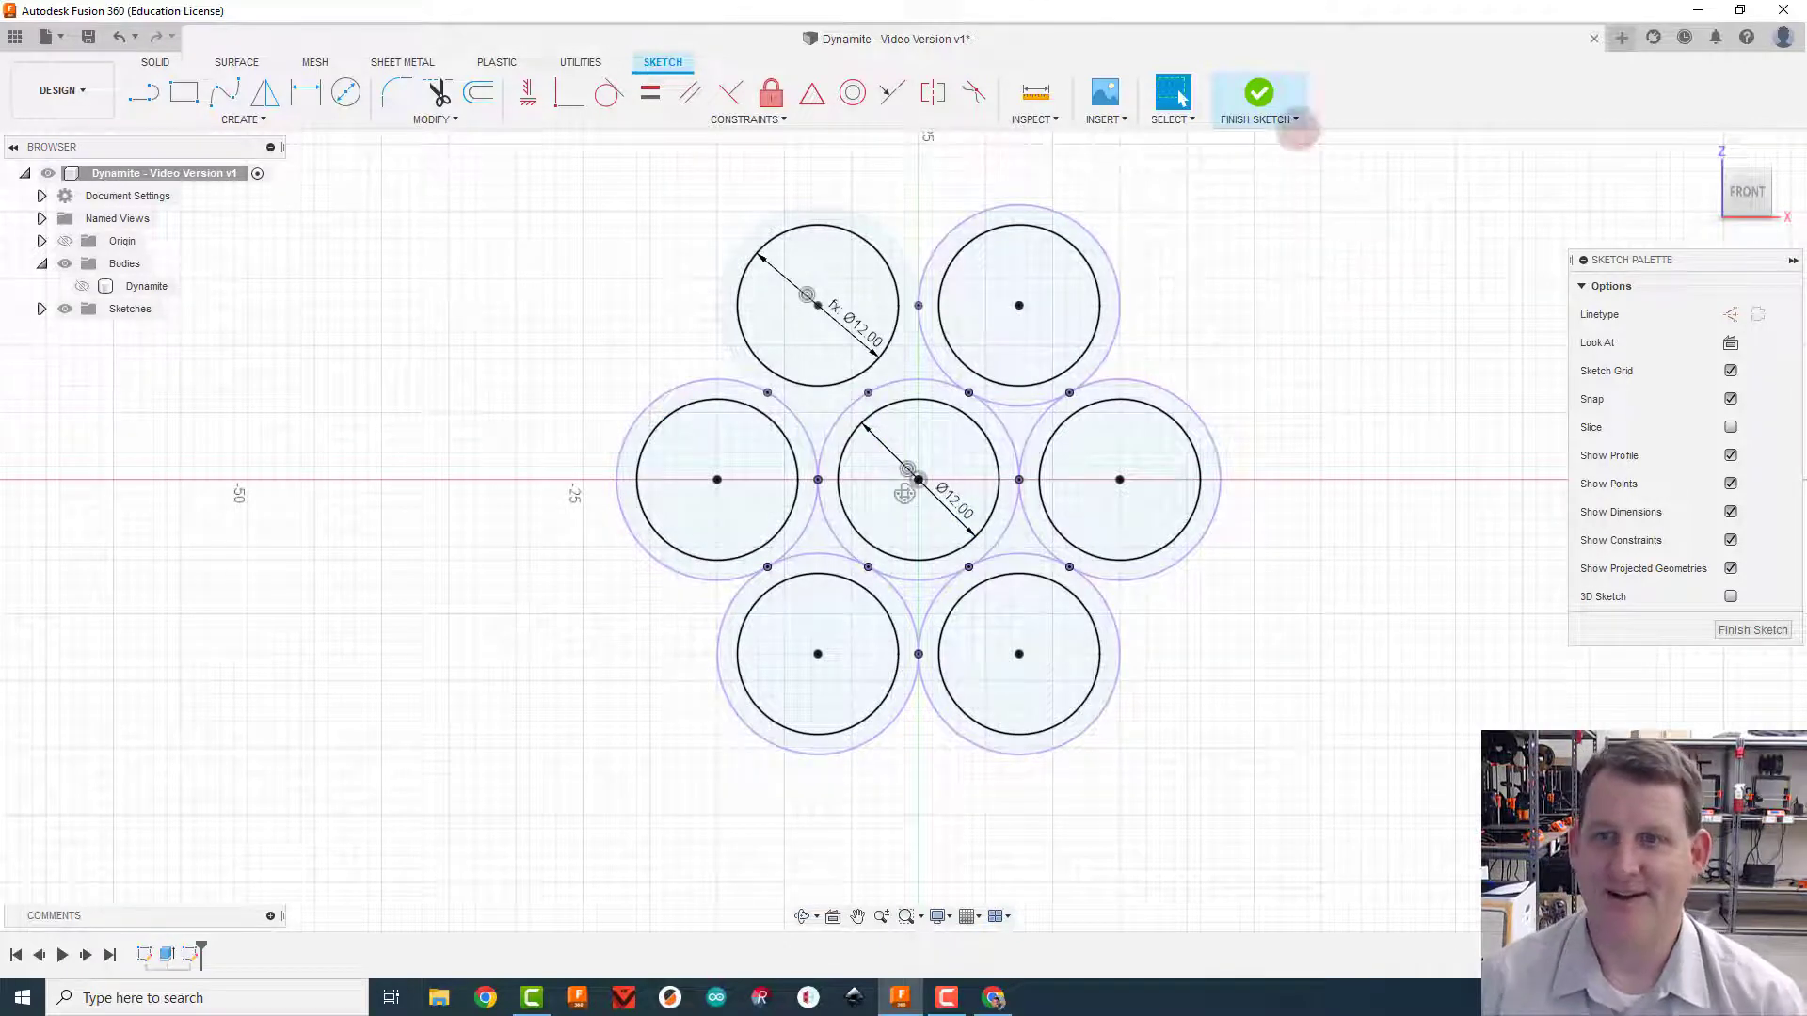
click(1259, 93)
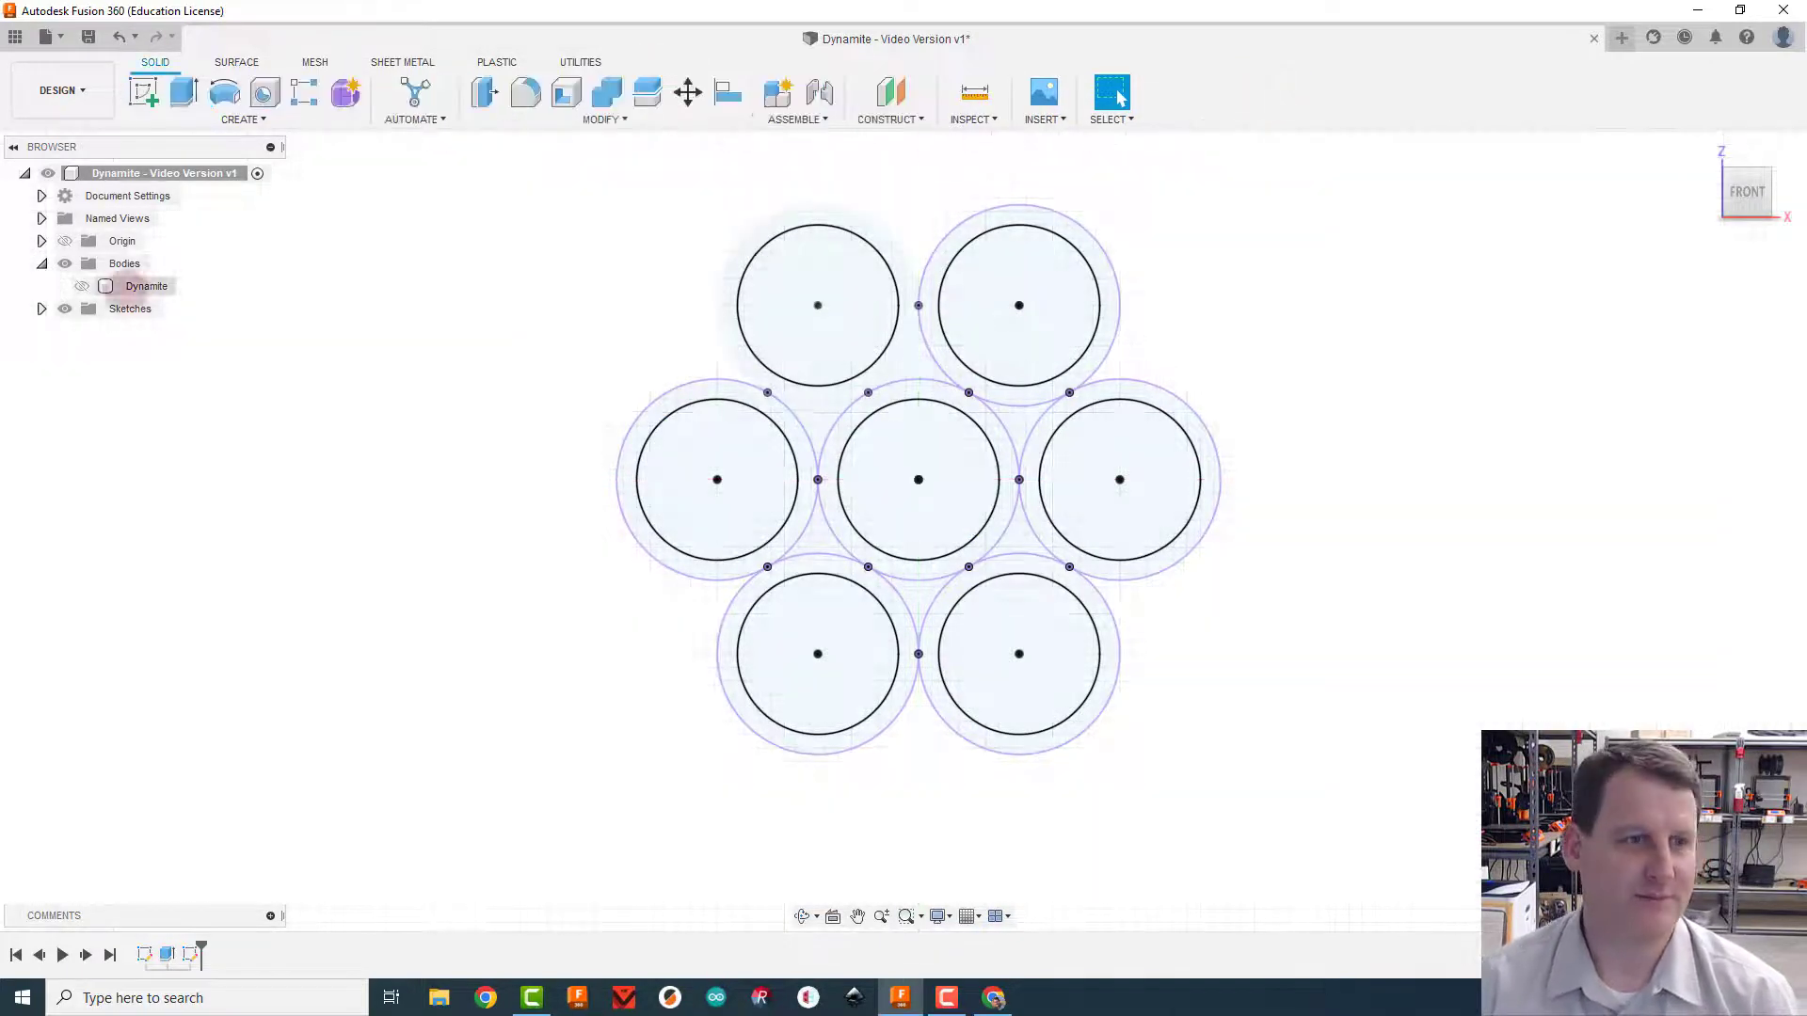
Show the Dynamite body again and extrude the seven inner circles by -4 mm as a cut into the sticks' front ends
click(81, 286)
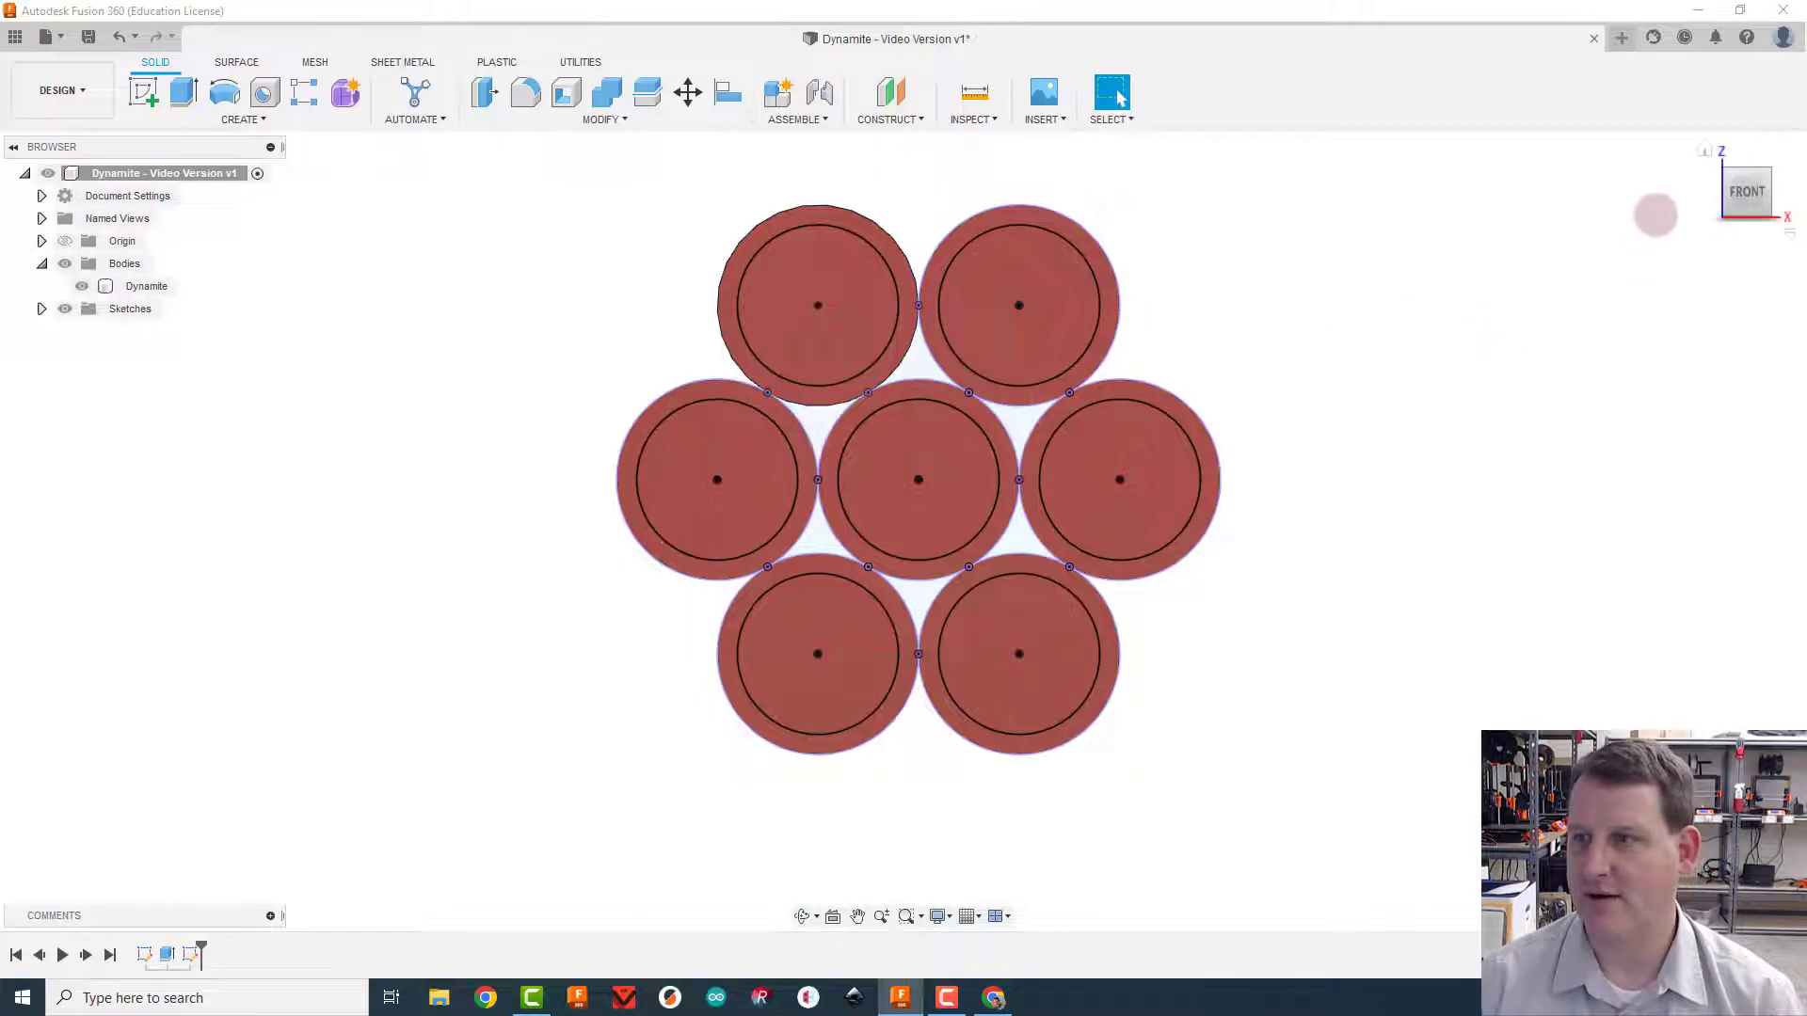
drag(1748, 192, 1724, 206)
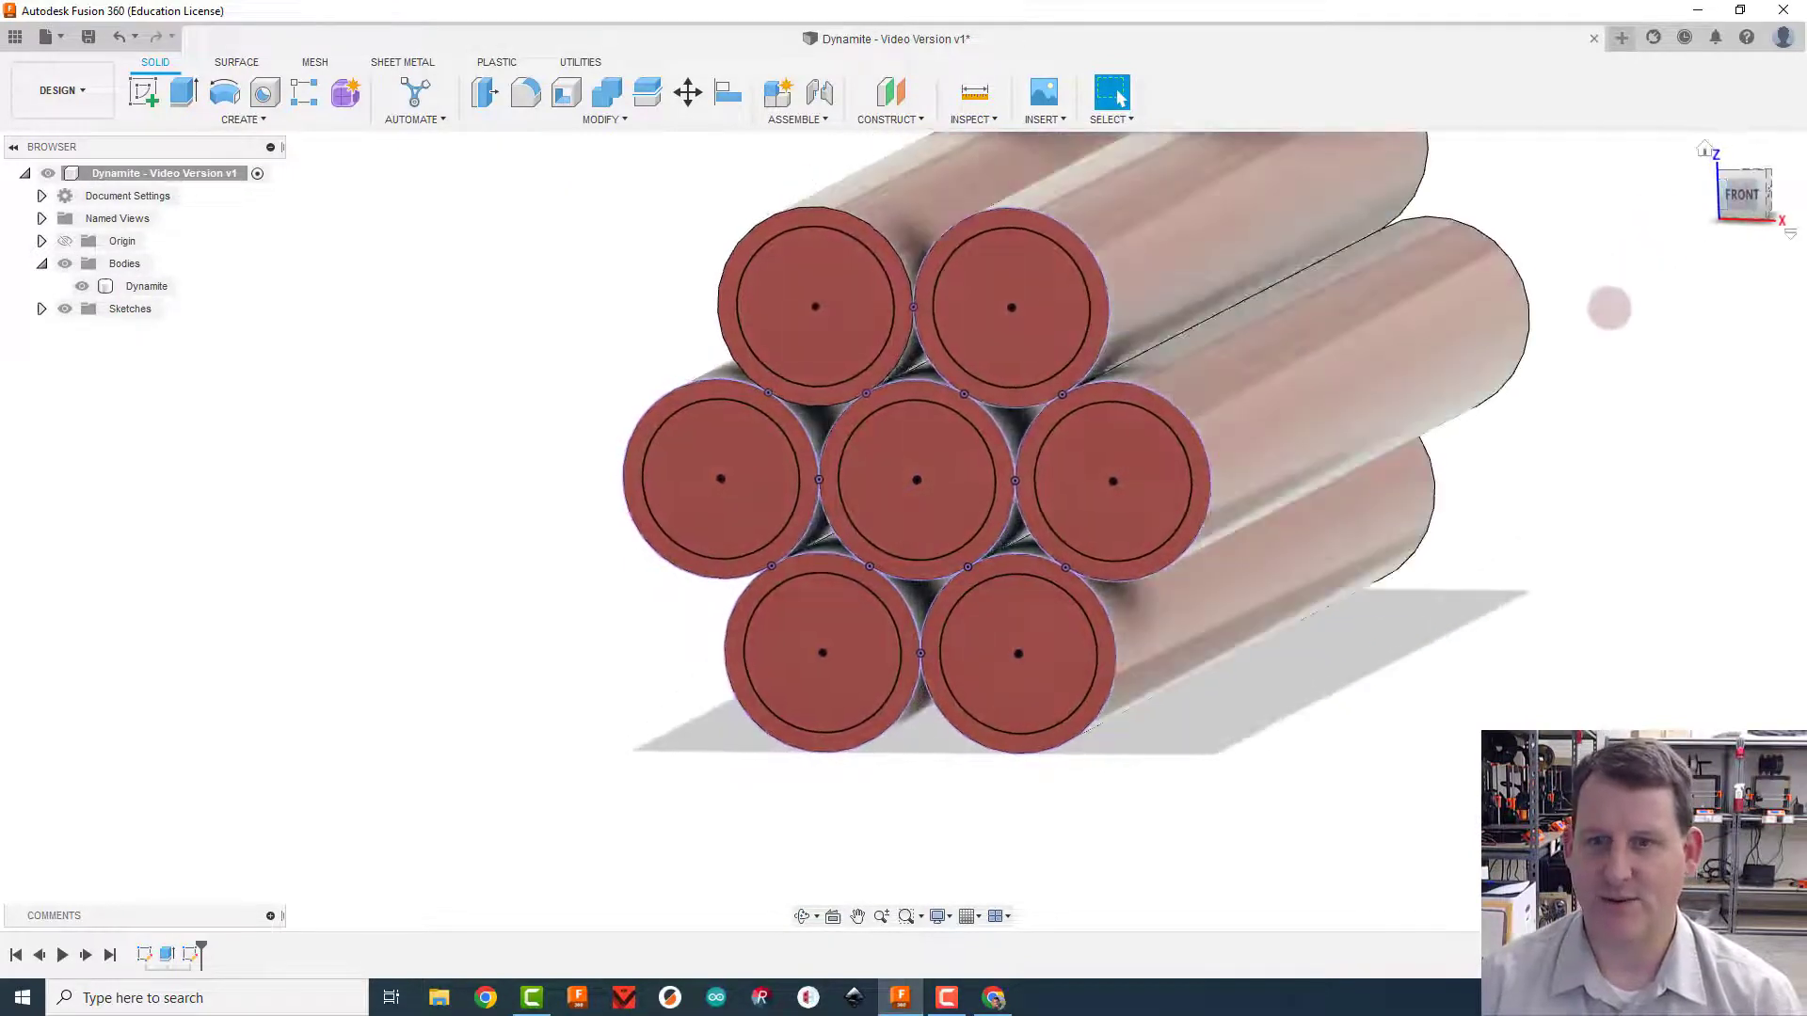
scroll(1623, 310, down, 3)
middle_drag(1623, 309, 1441, 404)
key(e)
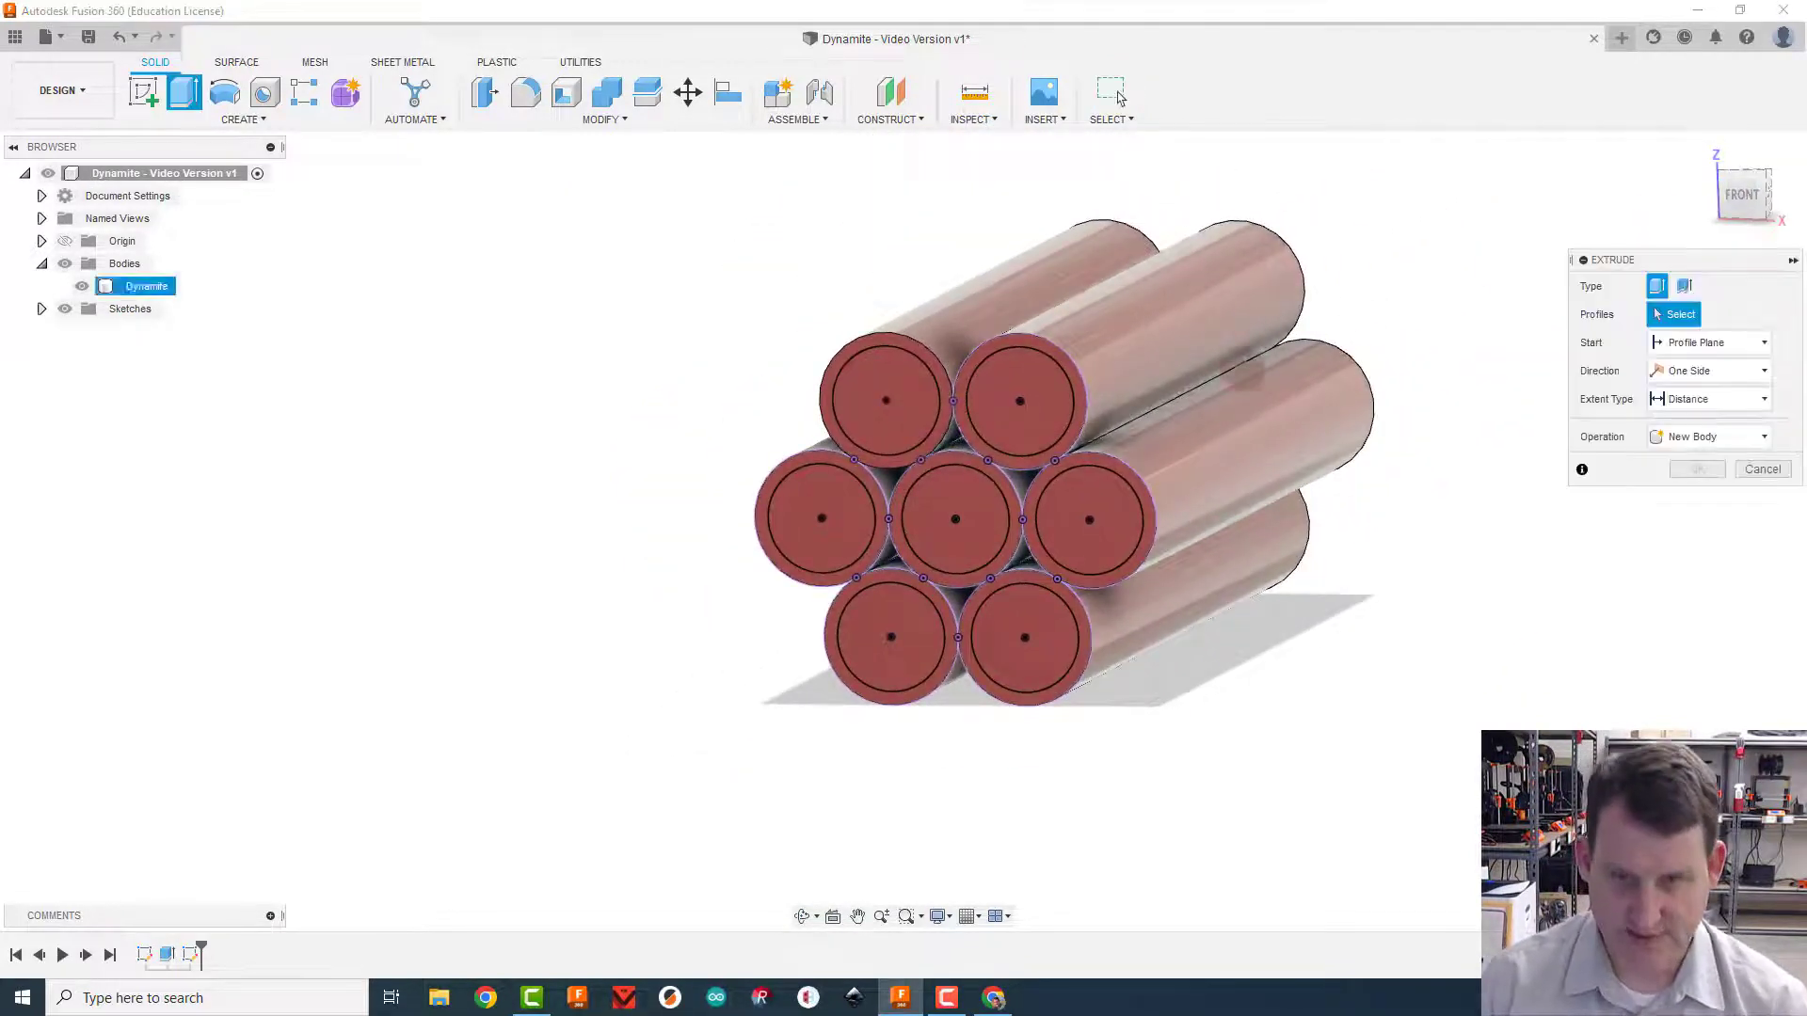
click(902, 404)
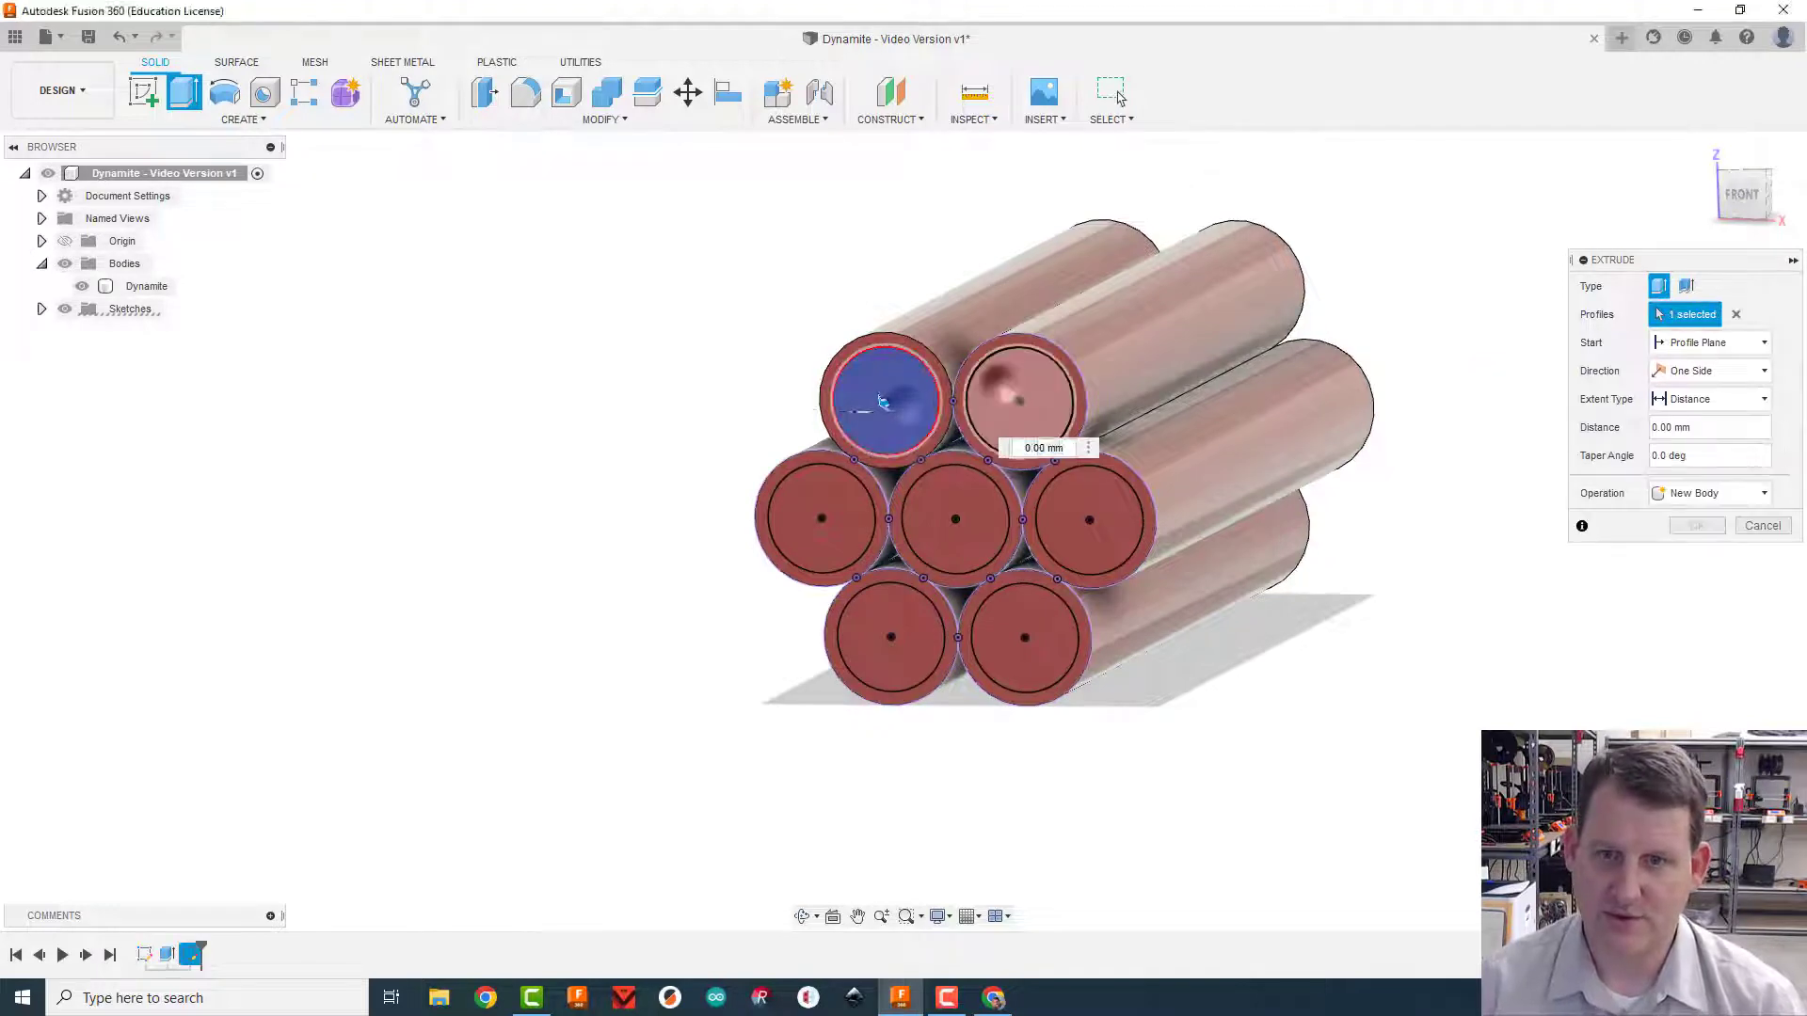
click(1016, 403)
click(1082, 513)
click(952, 513)
click(809, 510)
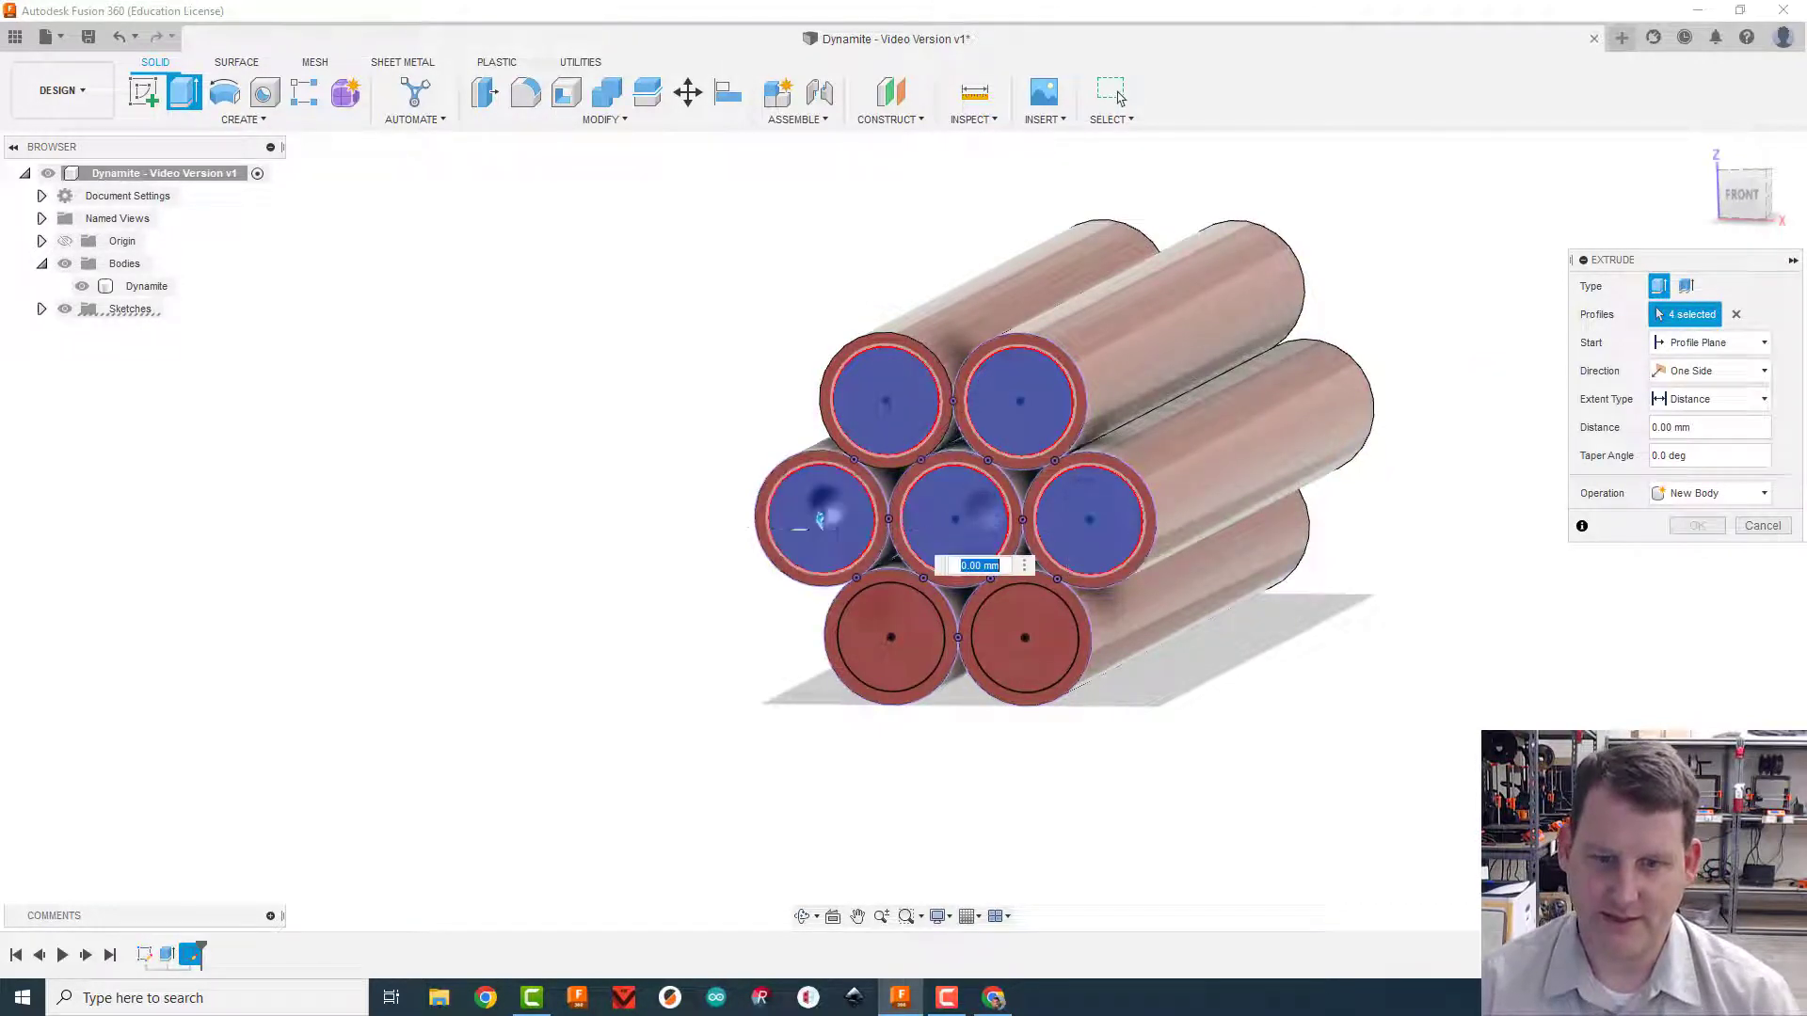
click(885, 638)
click(1023, 638)
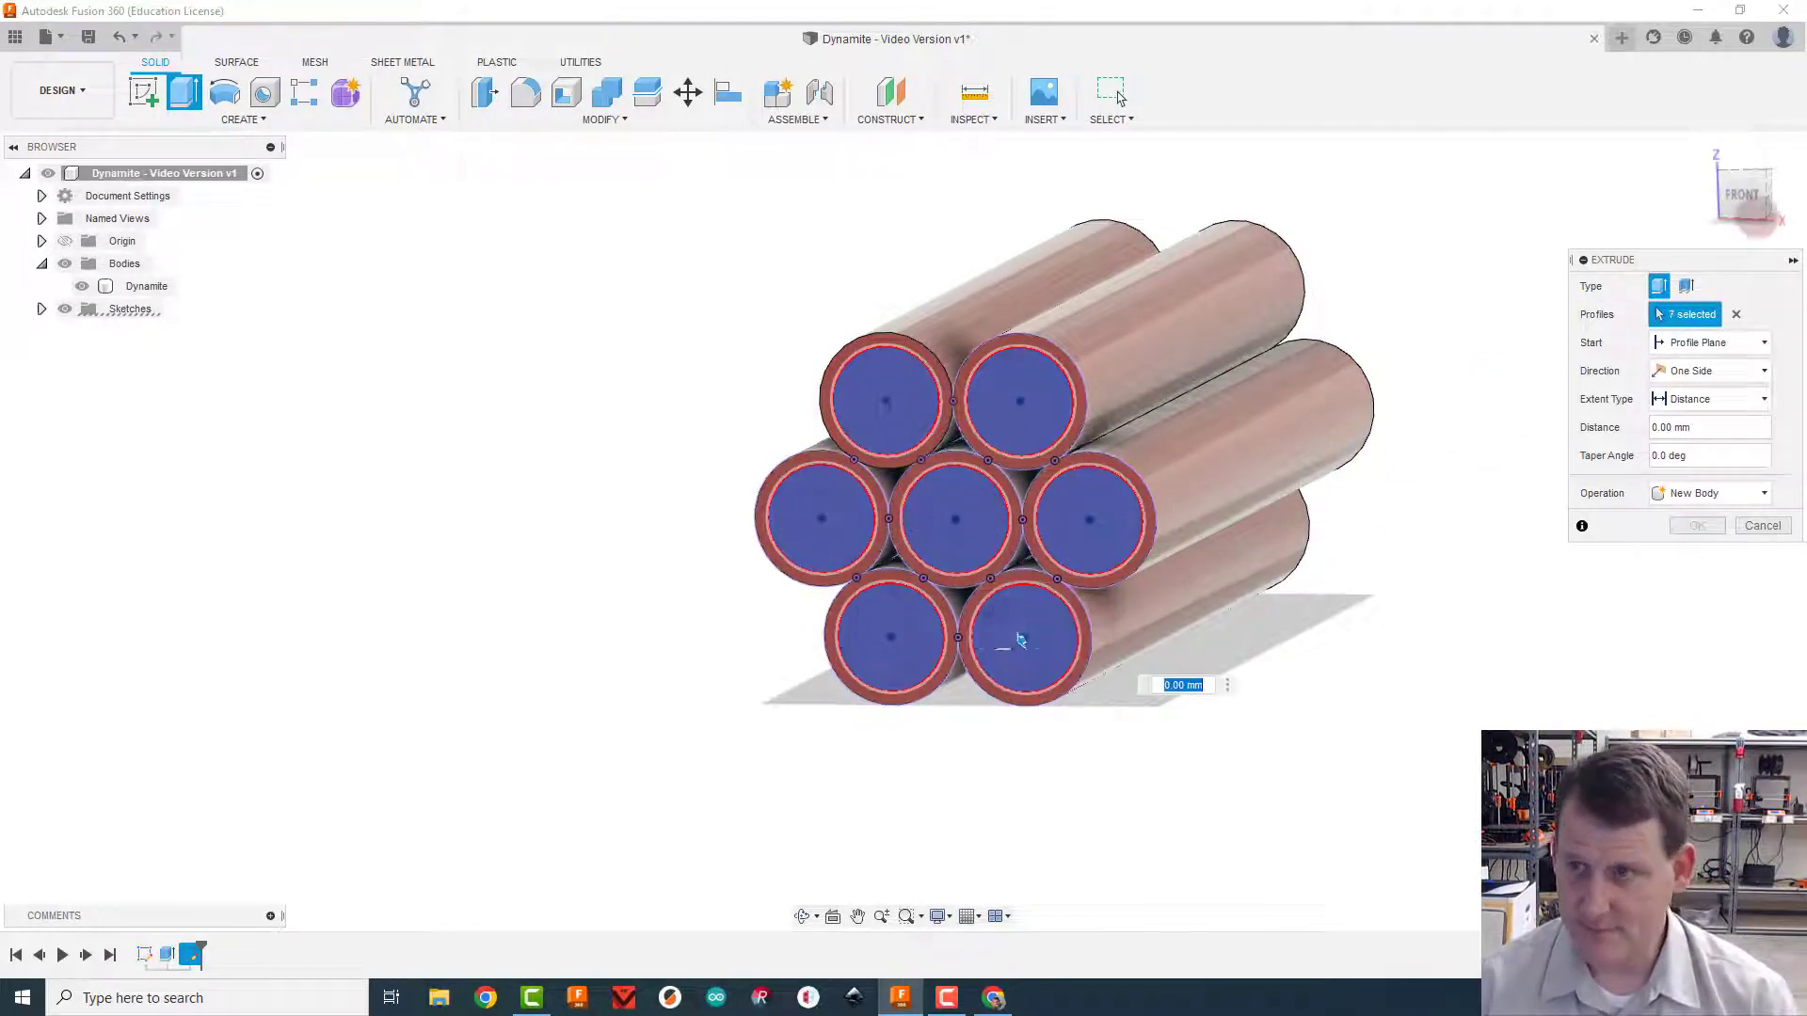
drag(1698, 201, 1695, 202)
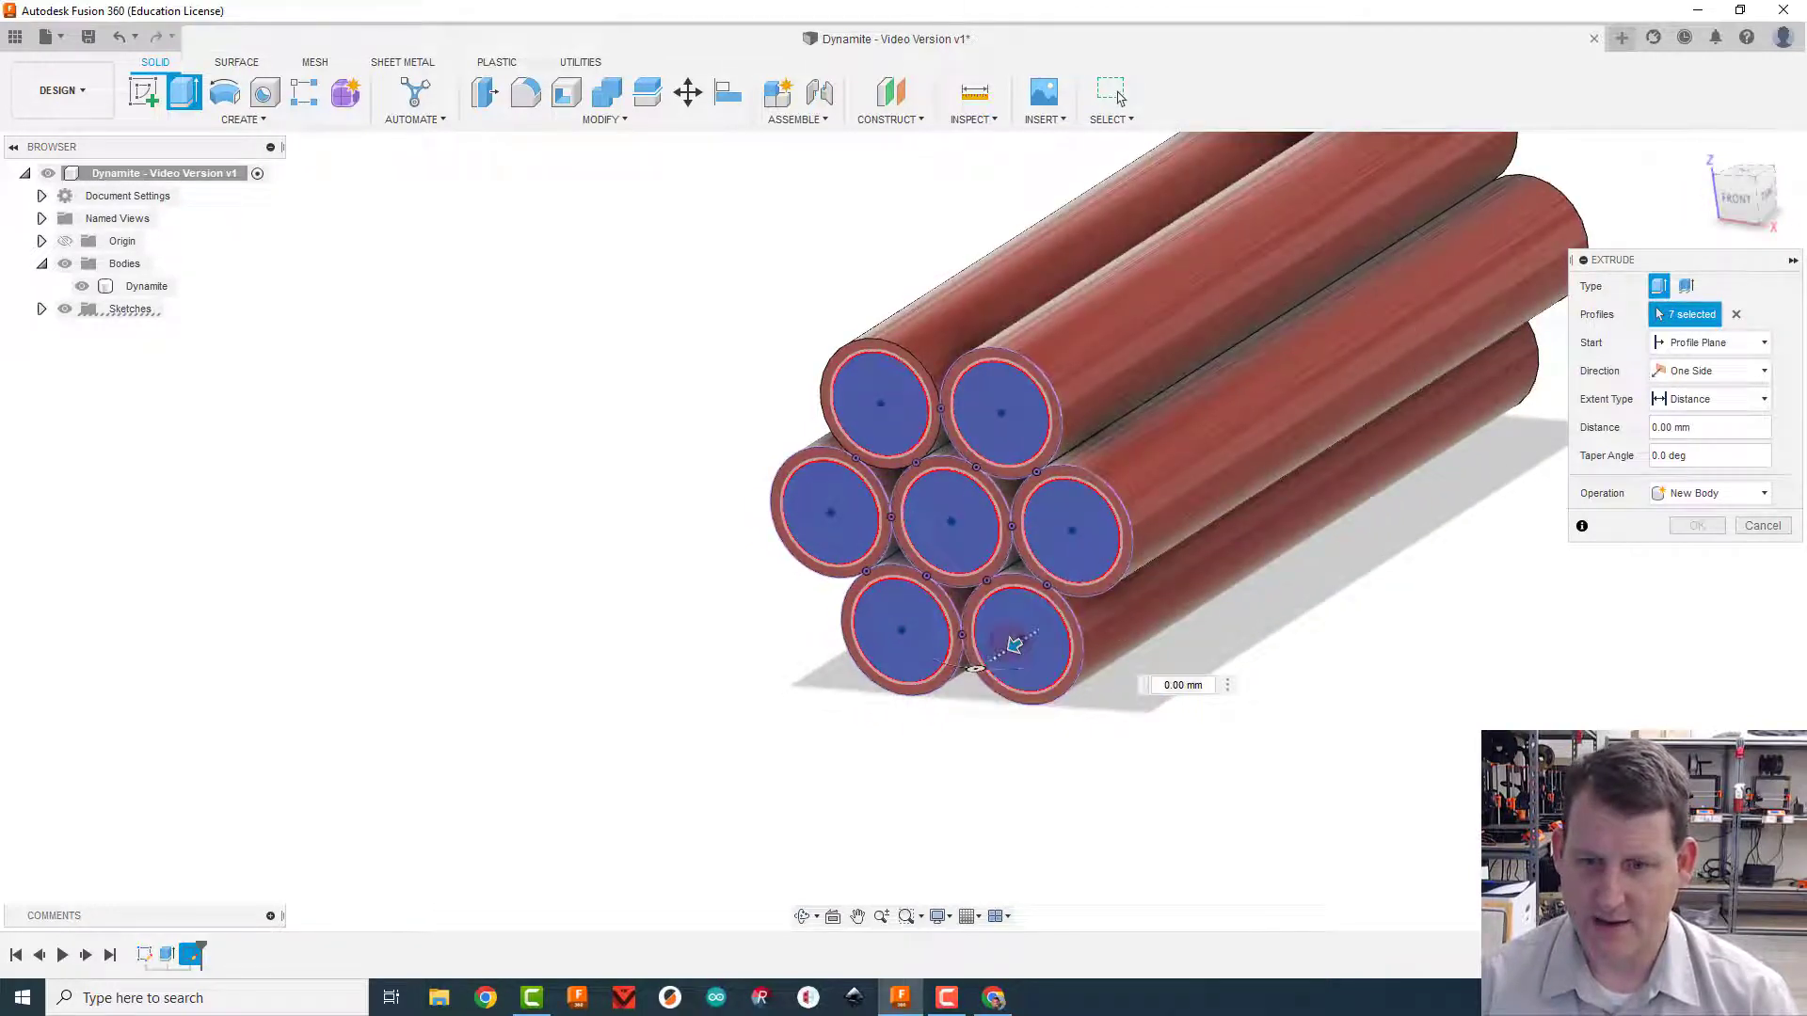
drag(1013, 643, 1038, 627)
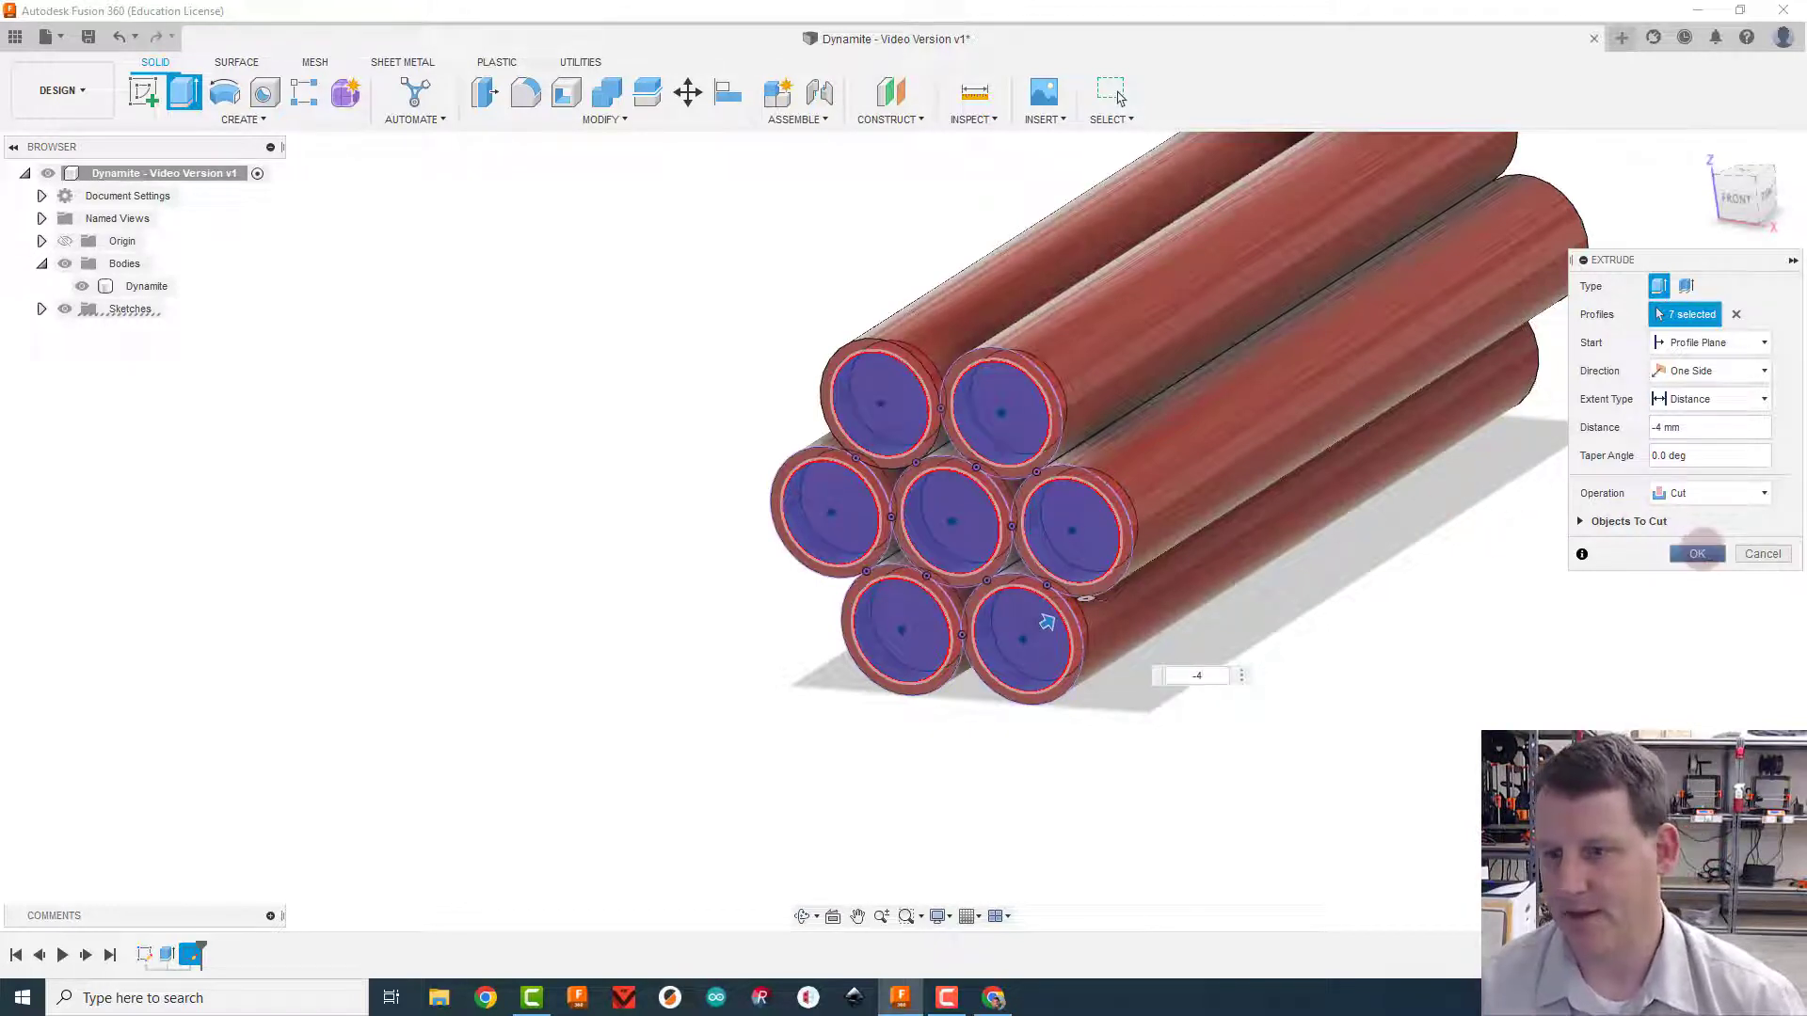
click(1696, 553)
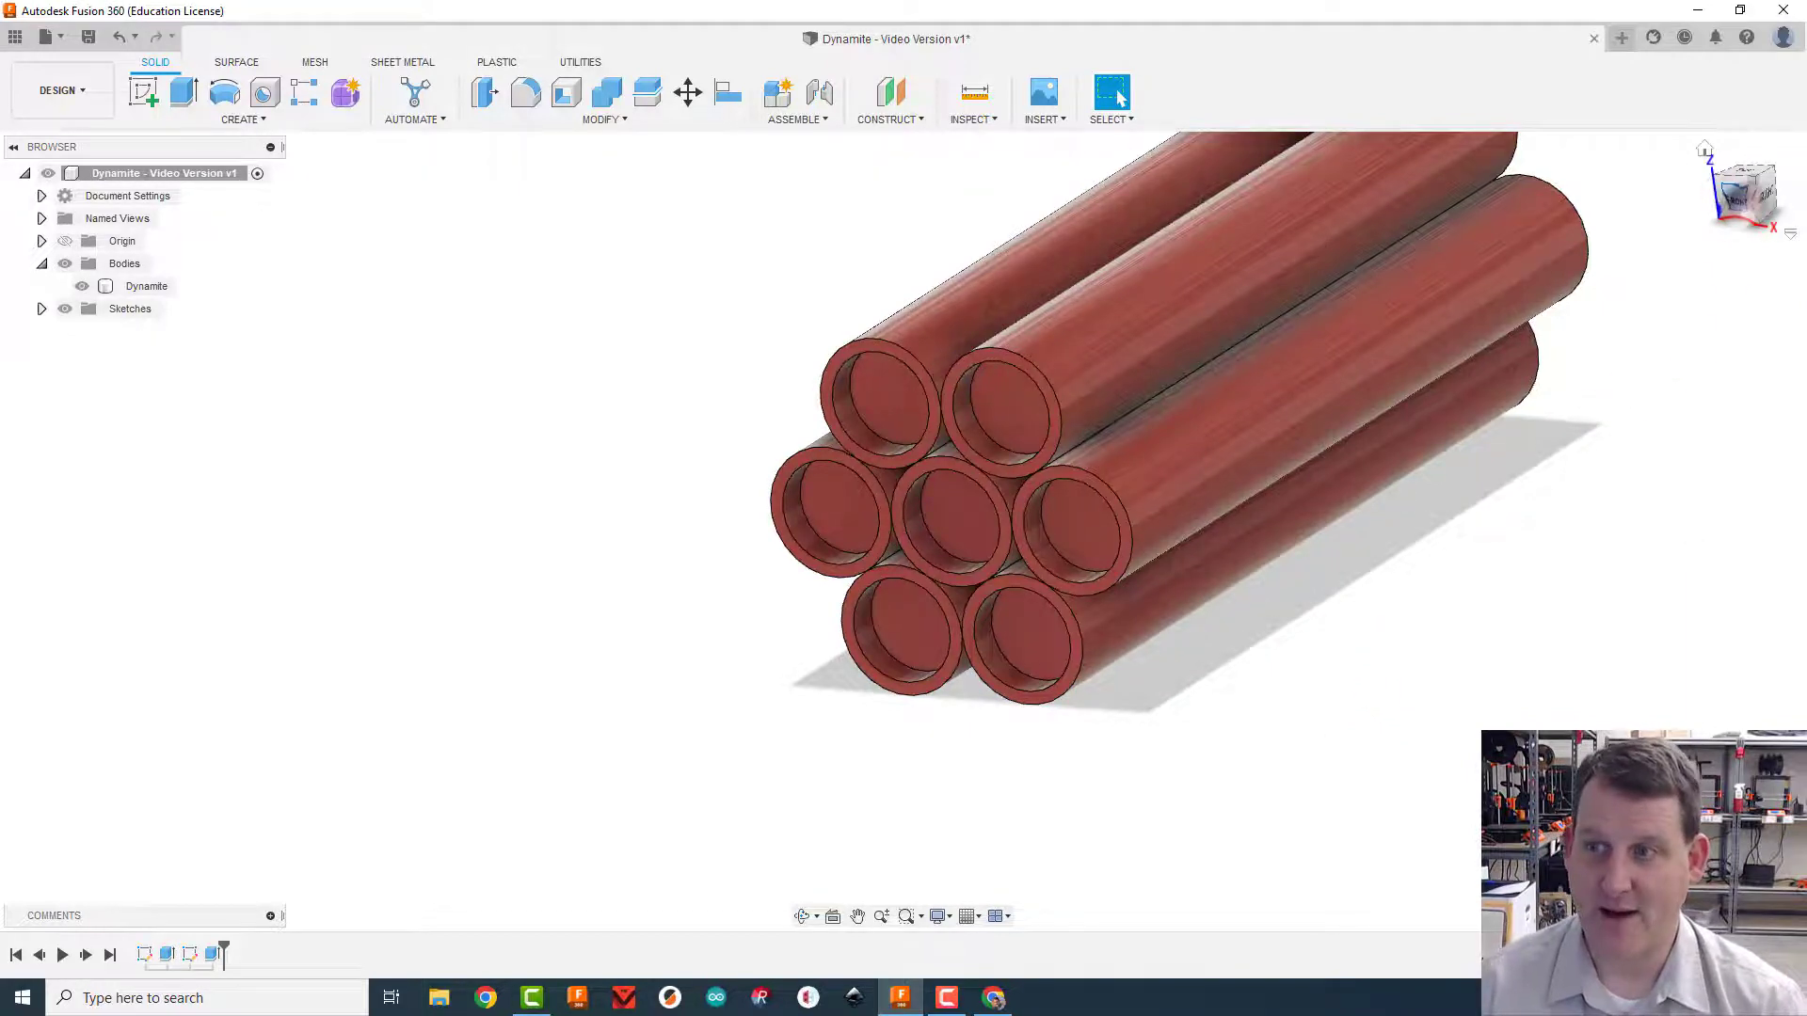
Construct a midplane between the front and back end faces of the dynamite sticks
mouse_move(1748, 197)
mouse_down()
mouse_move(1791, 193)
mouse_move(1246, 189)
mouse_move(1718, 291)
mouse_up()
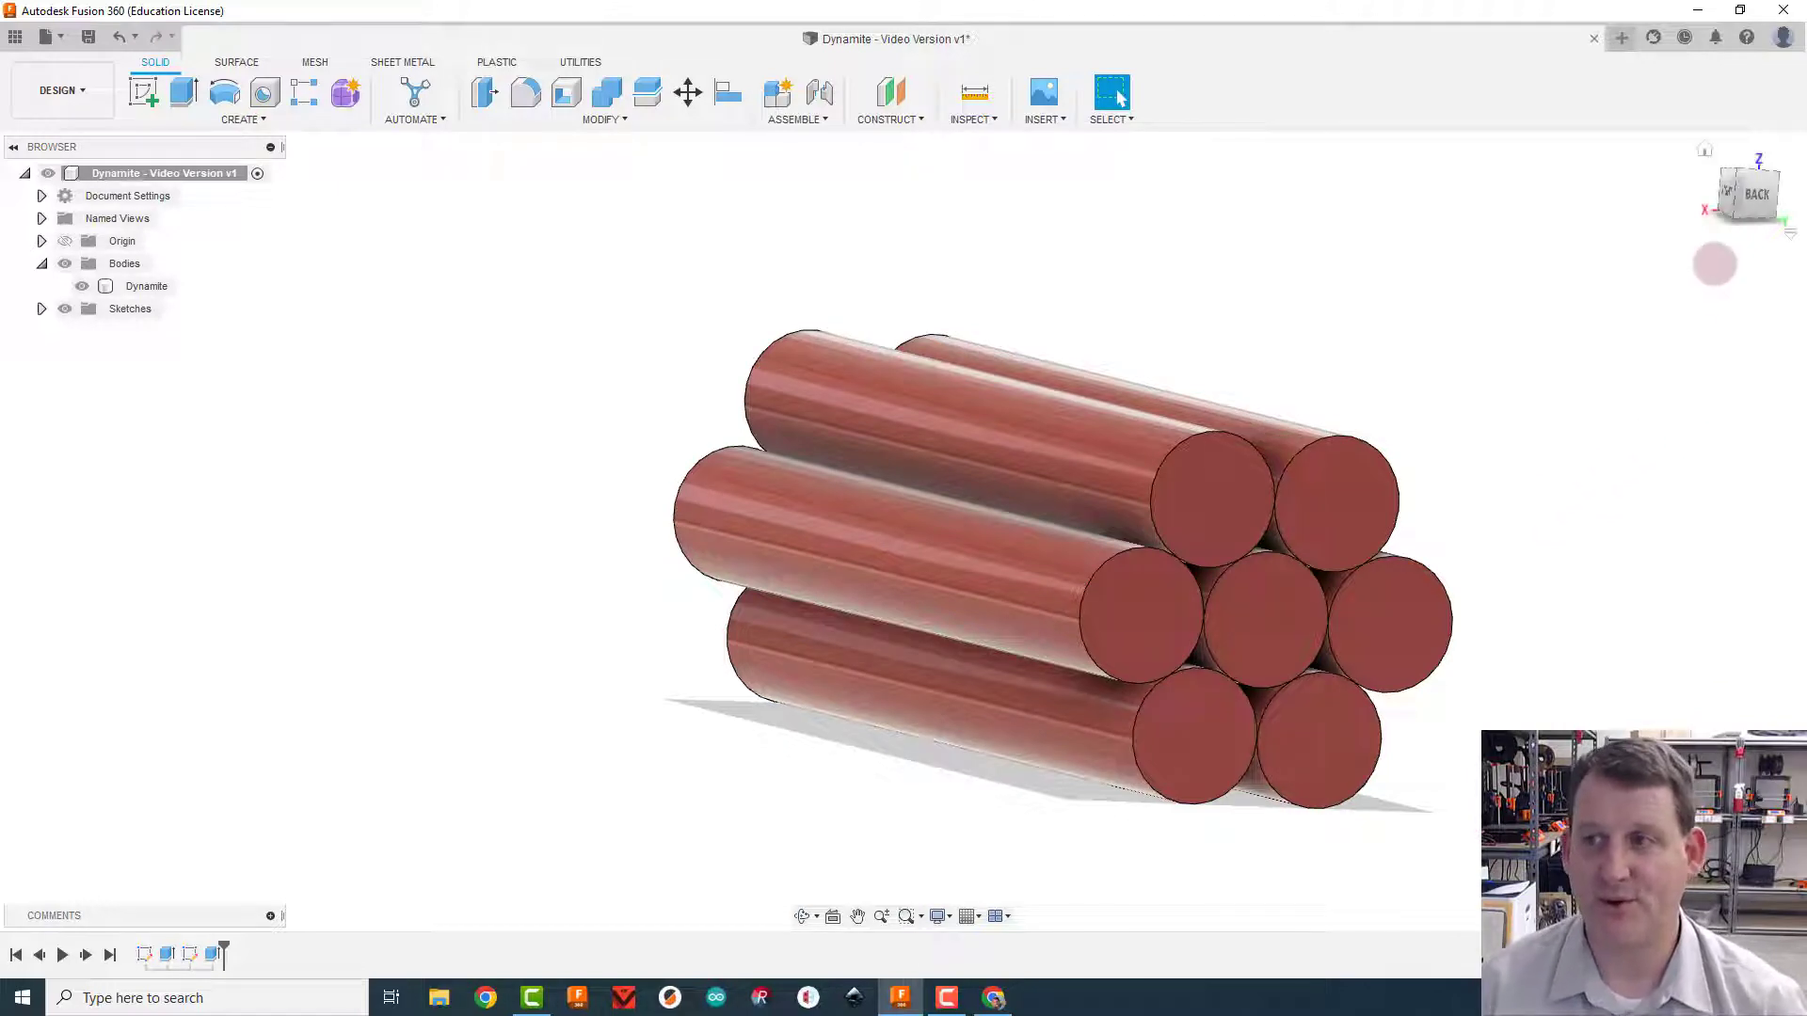
mouse_move(1756, 199)
mouse_down()
mouse_move(1806, 200)
mouse_move(1806, 221)
mouse_up()
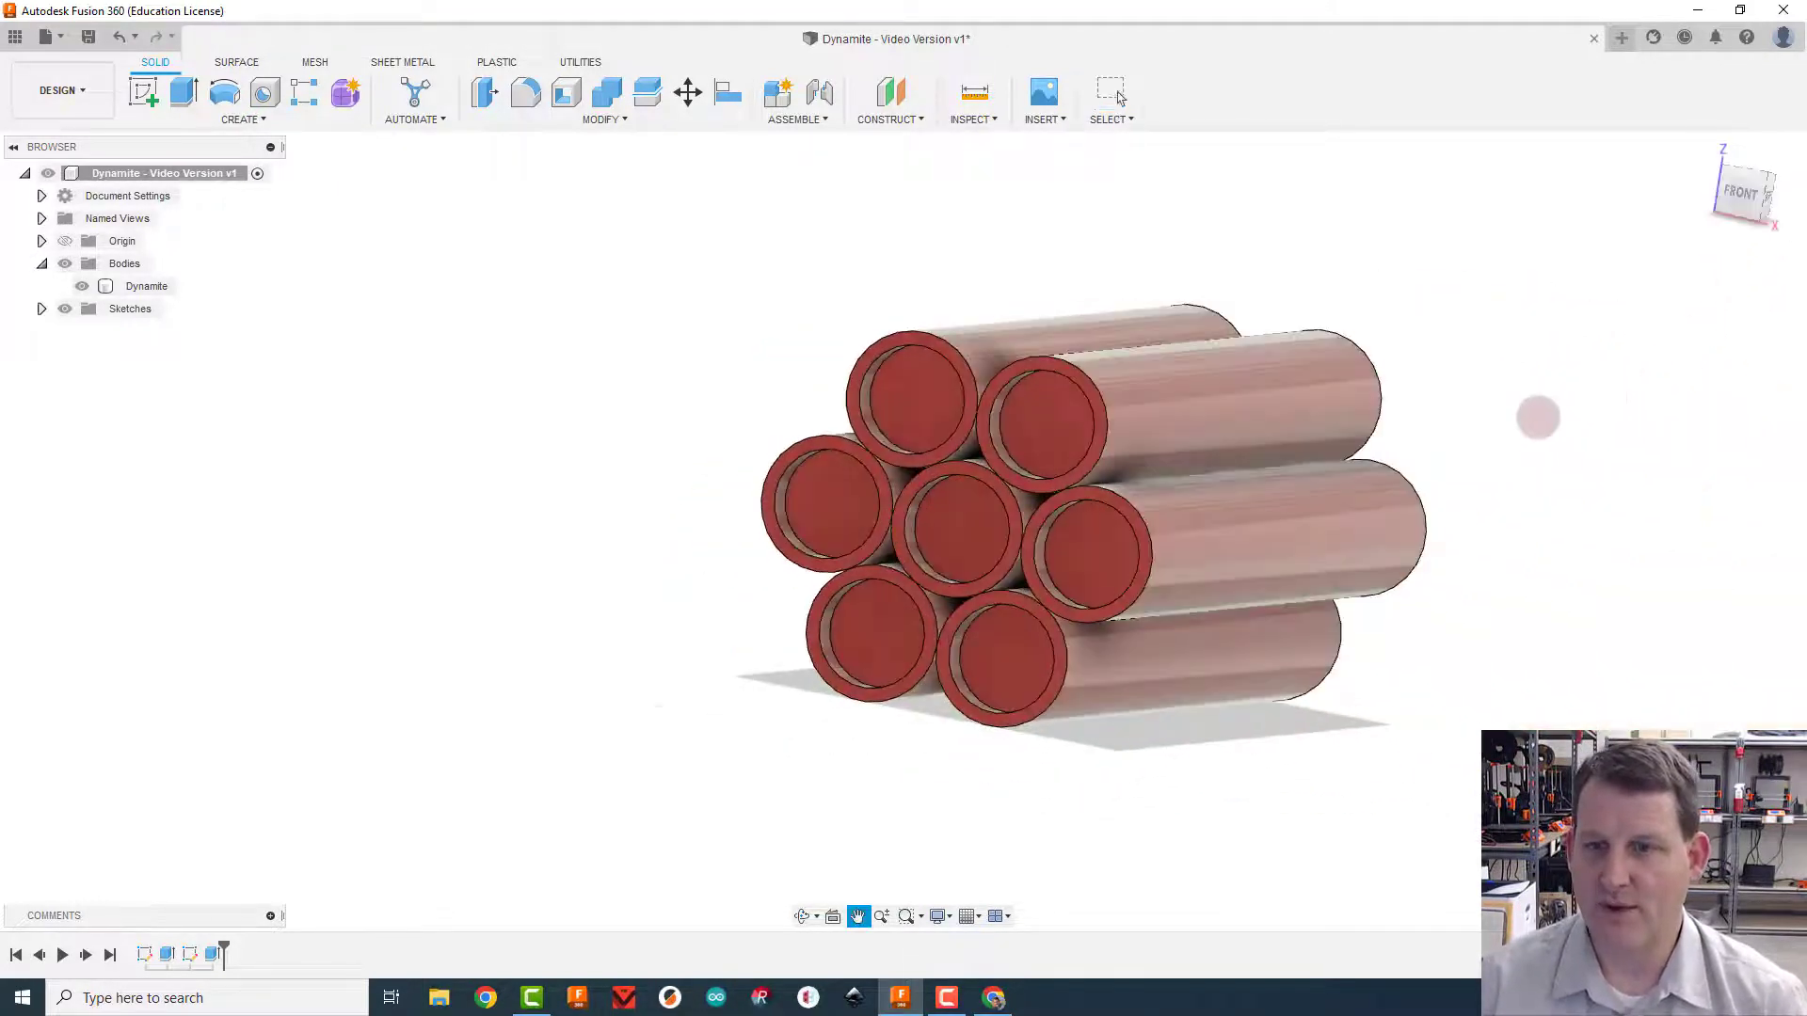
middle_drag(1539, 418, 1256, 490)
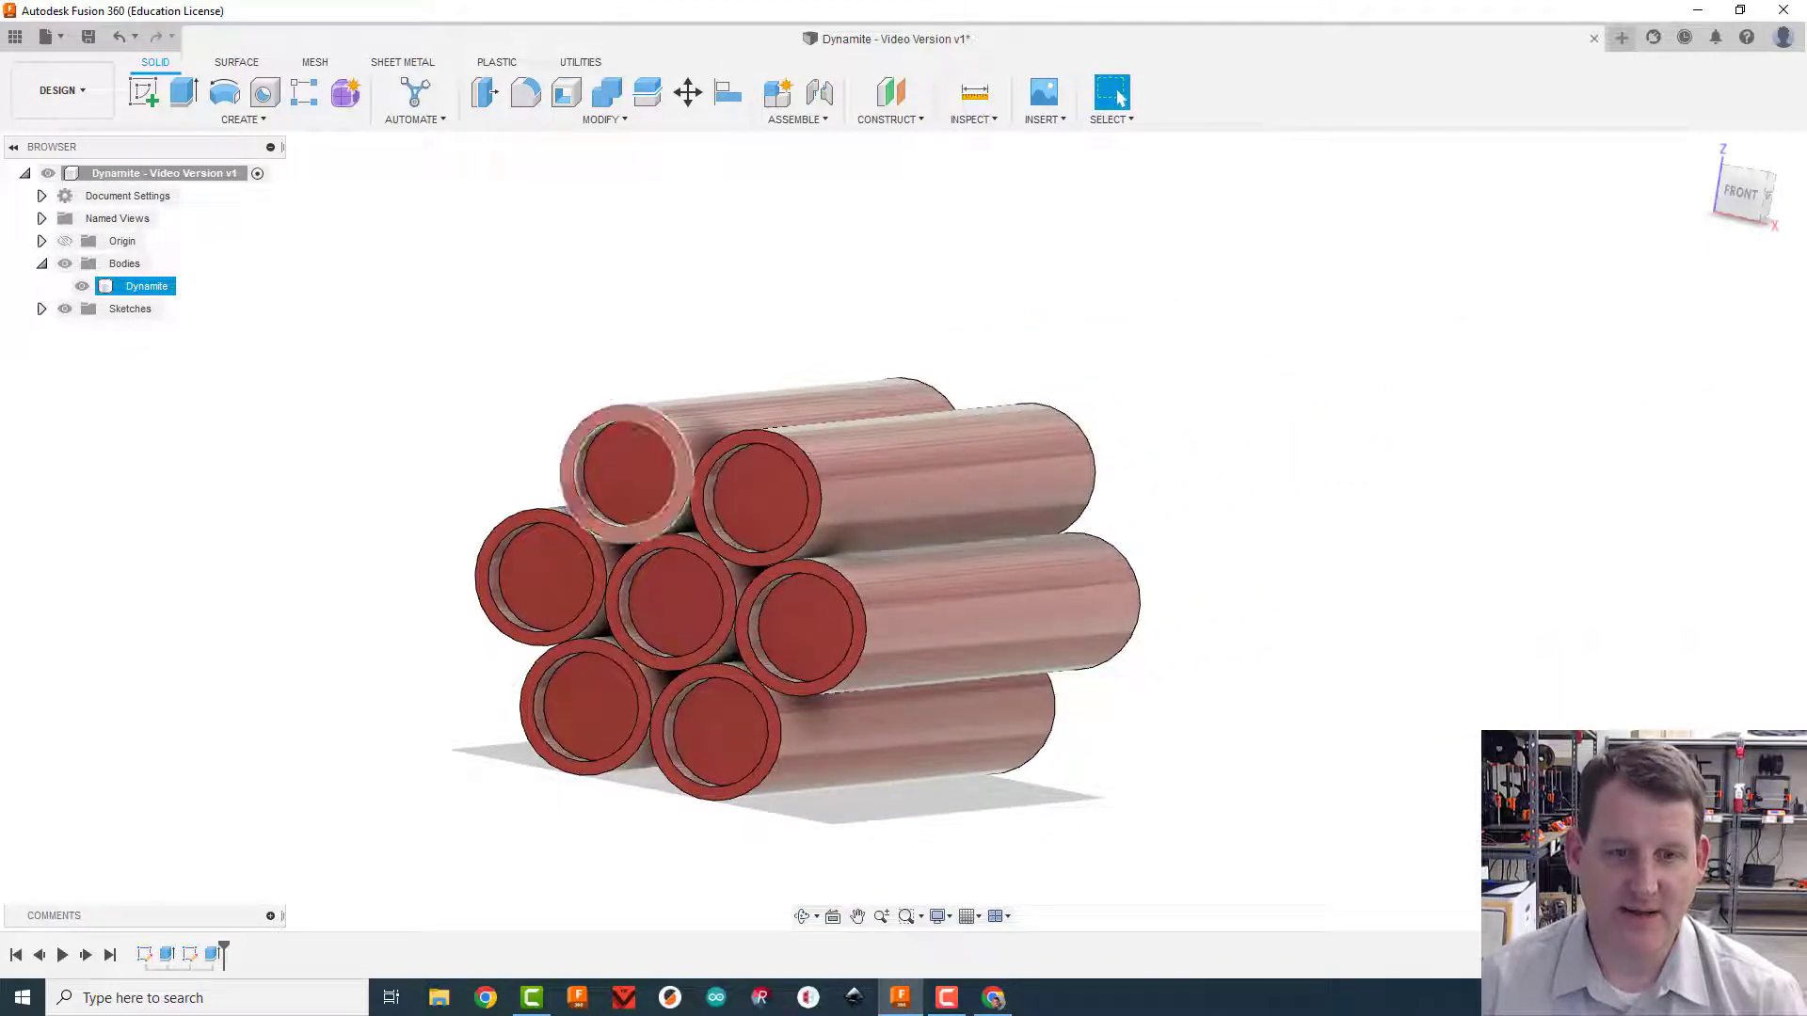
click(1150, 444)
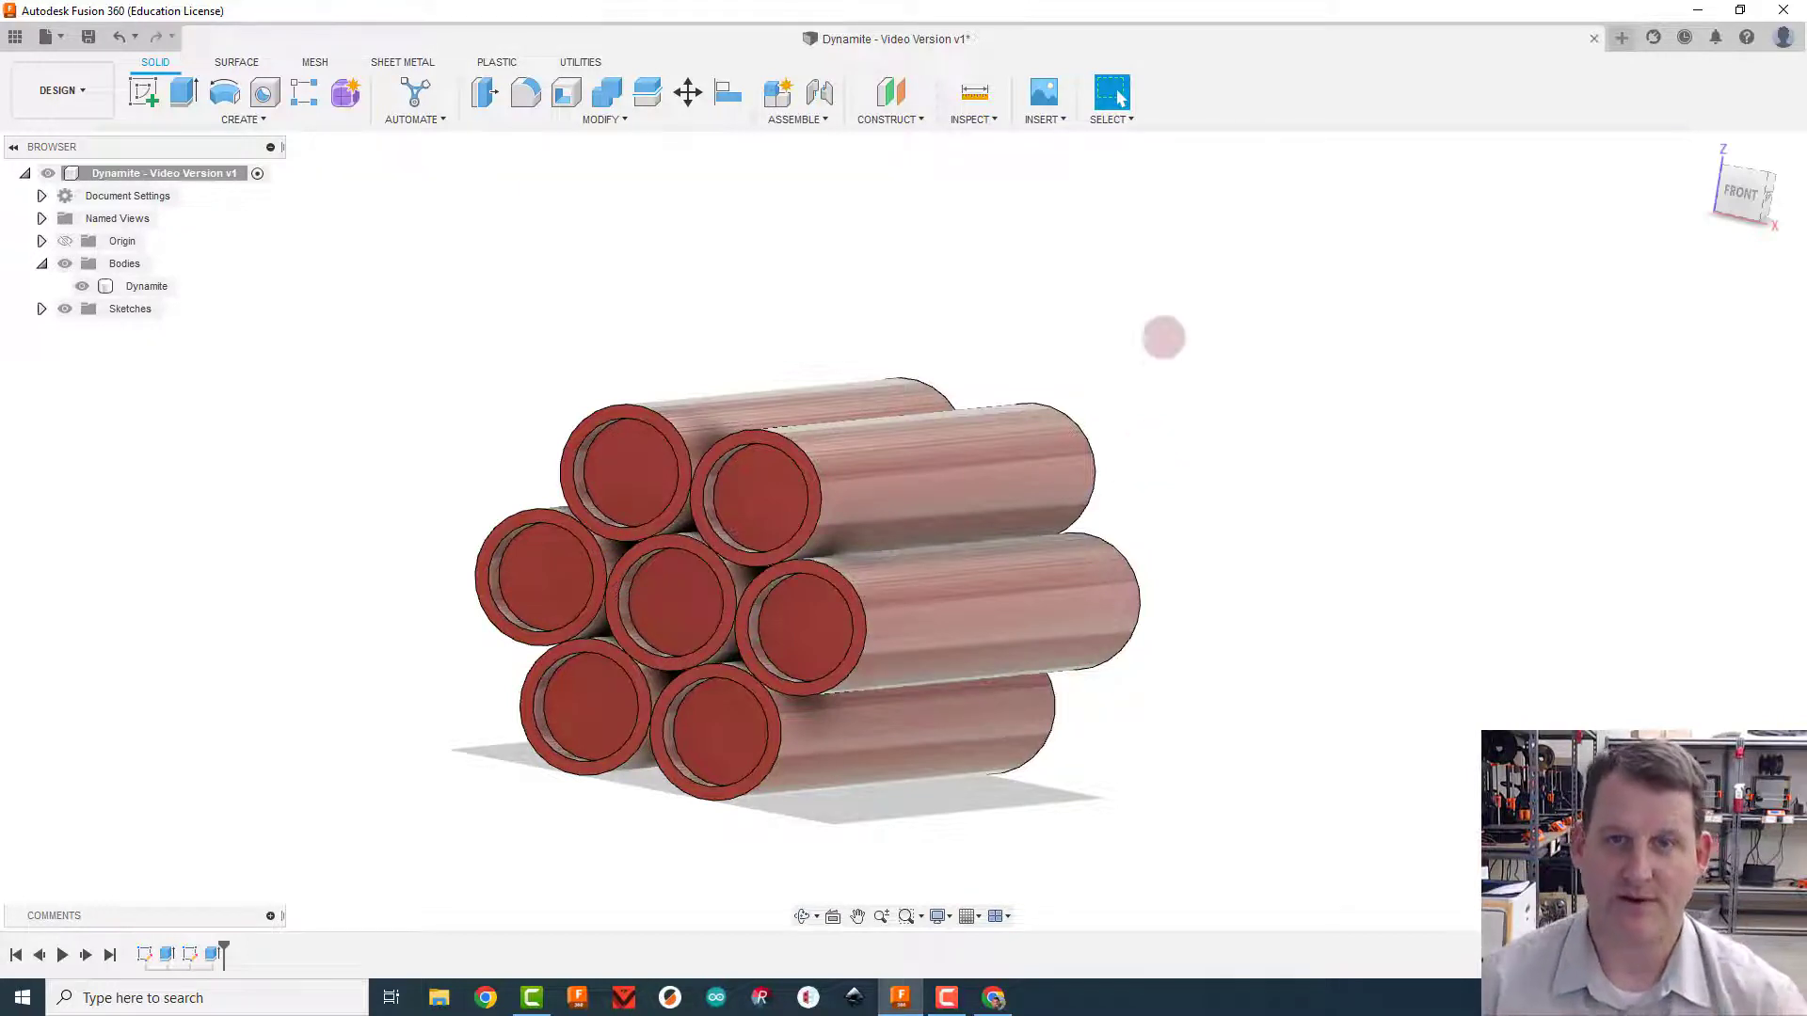
click(885, 117)
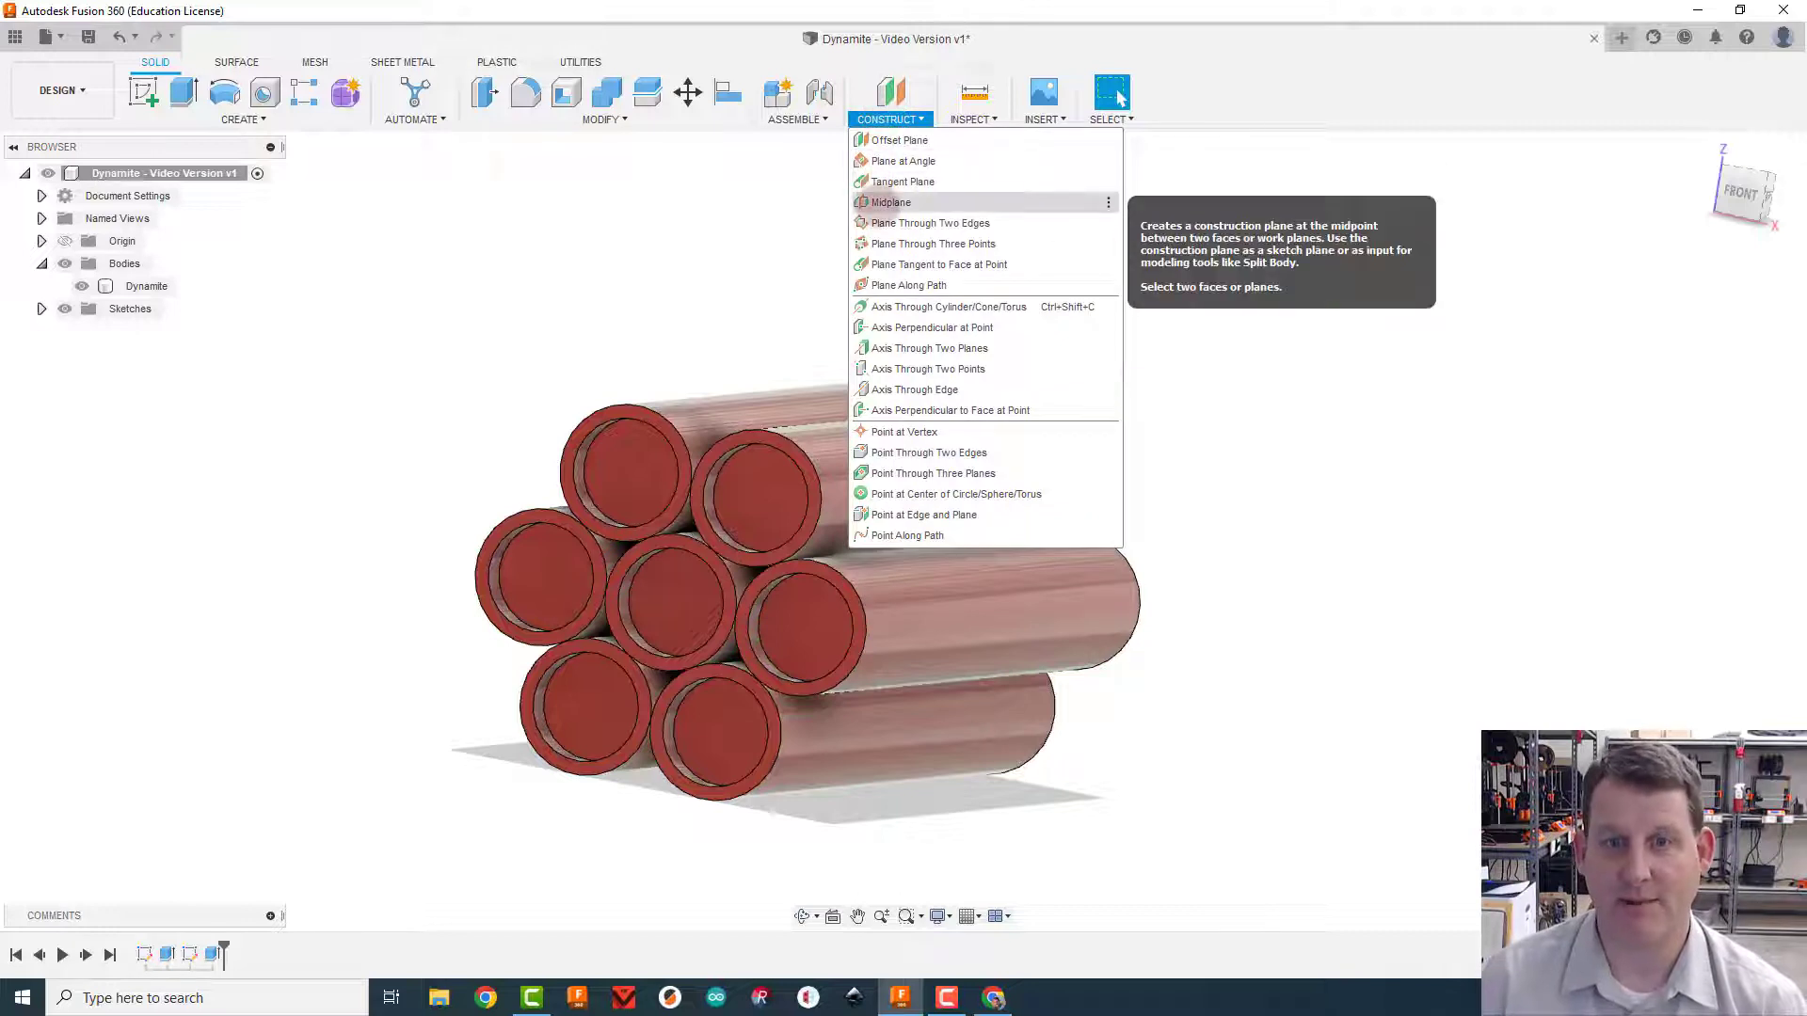
click(889, 203)
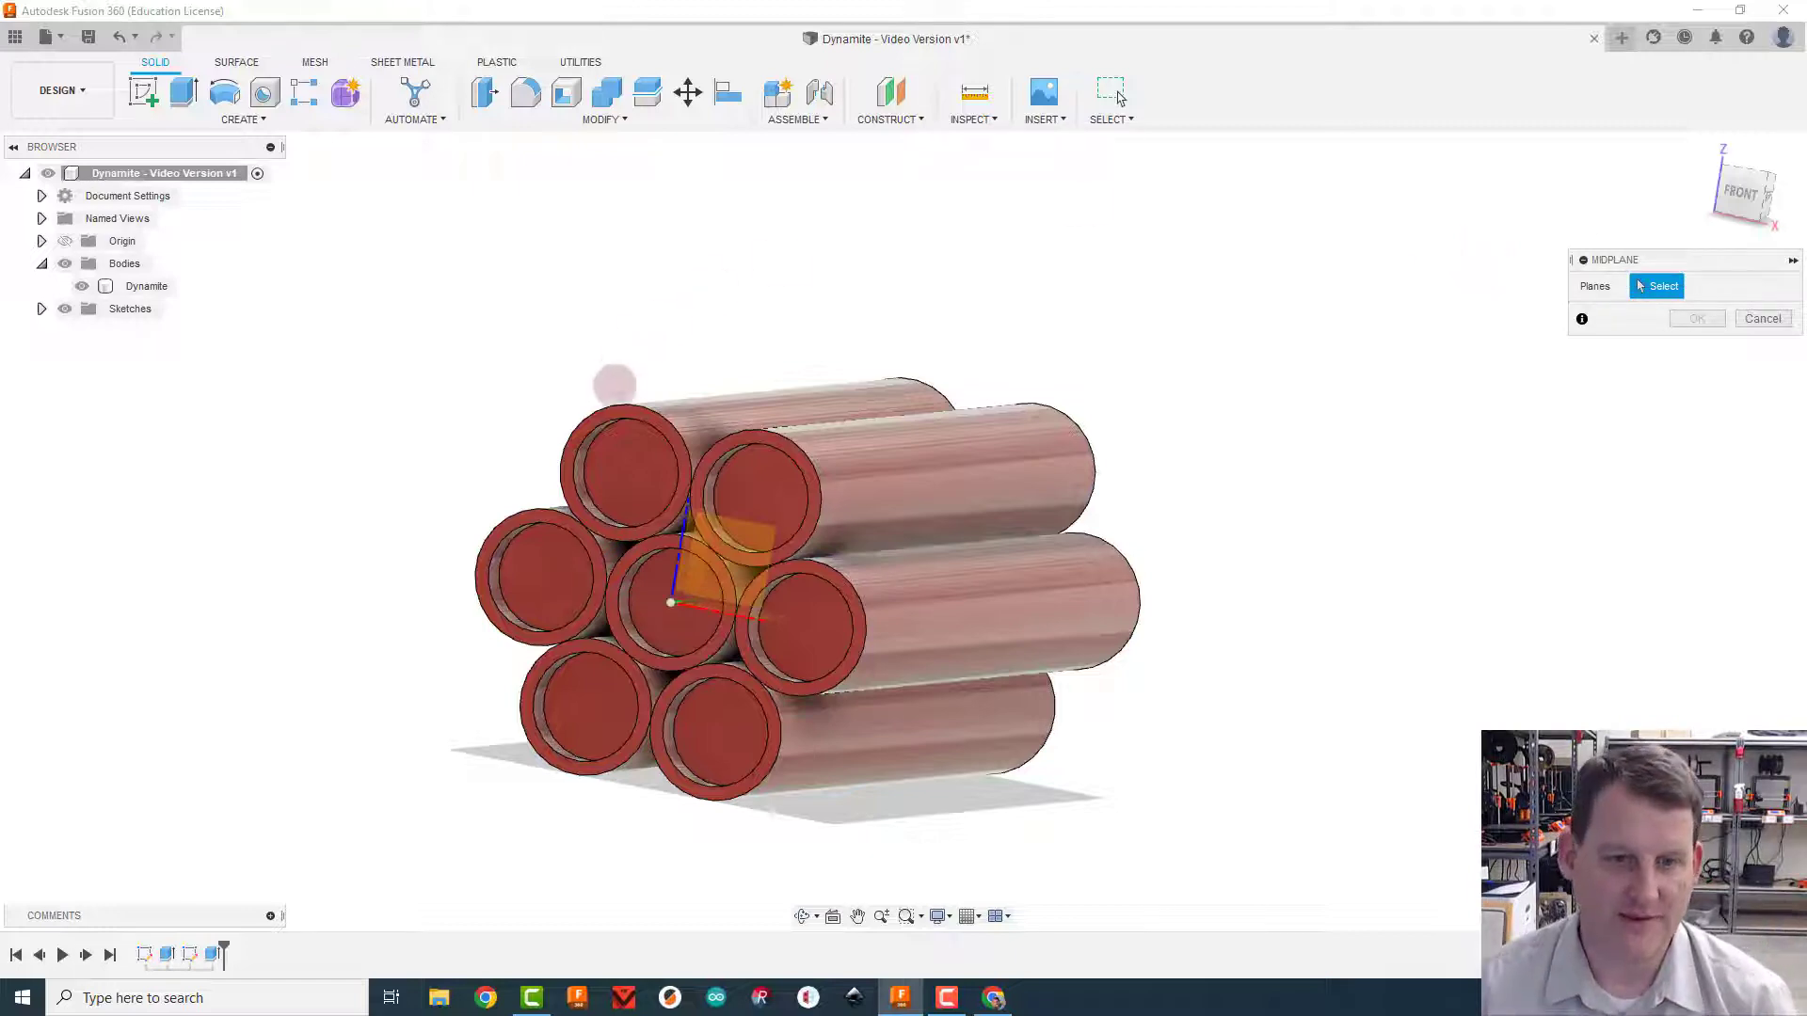
click(605, 414)
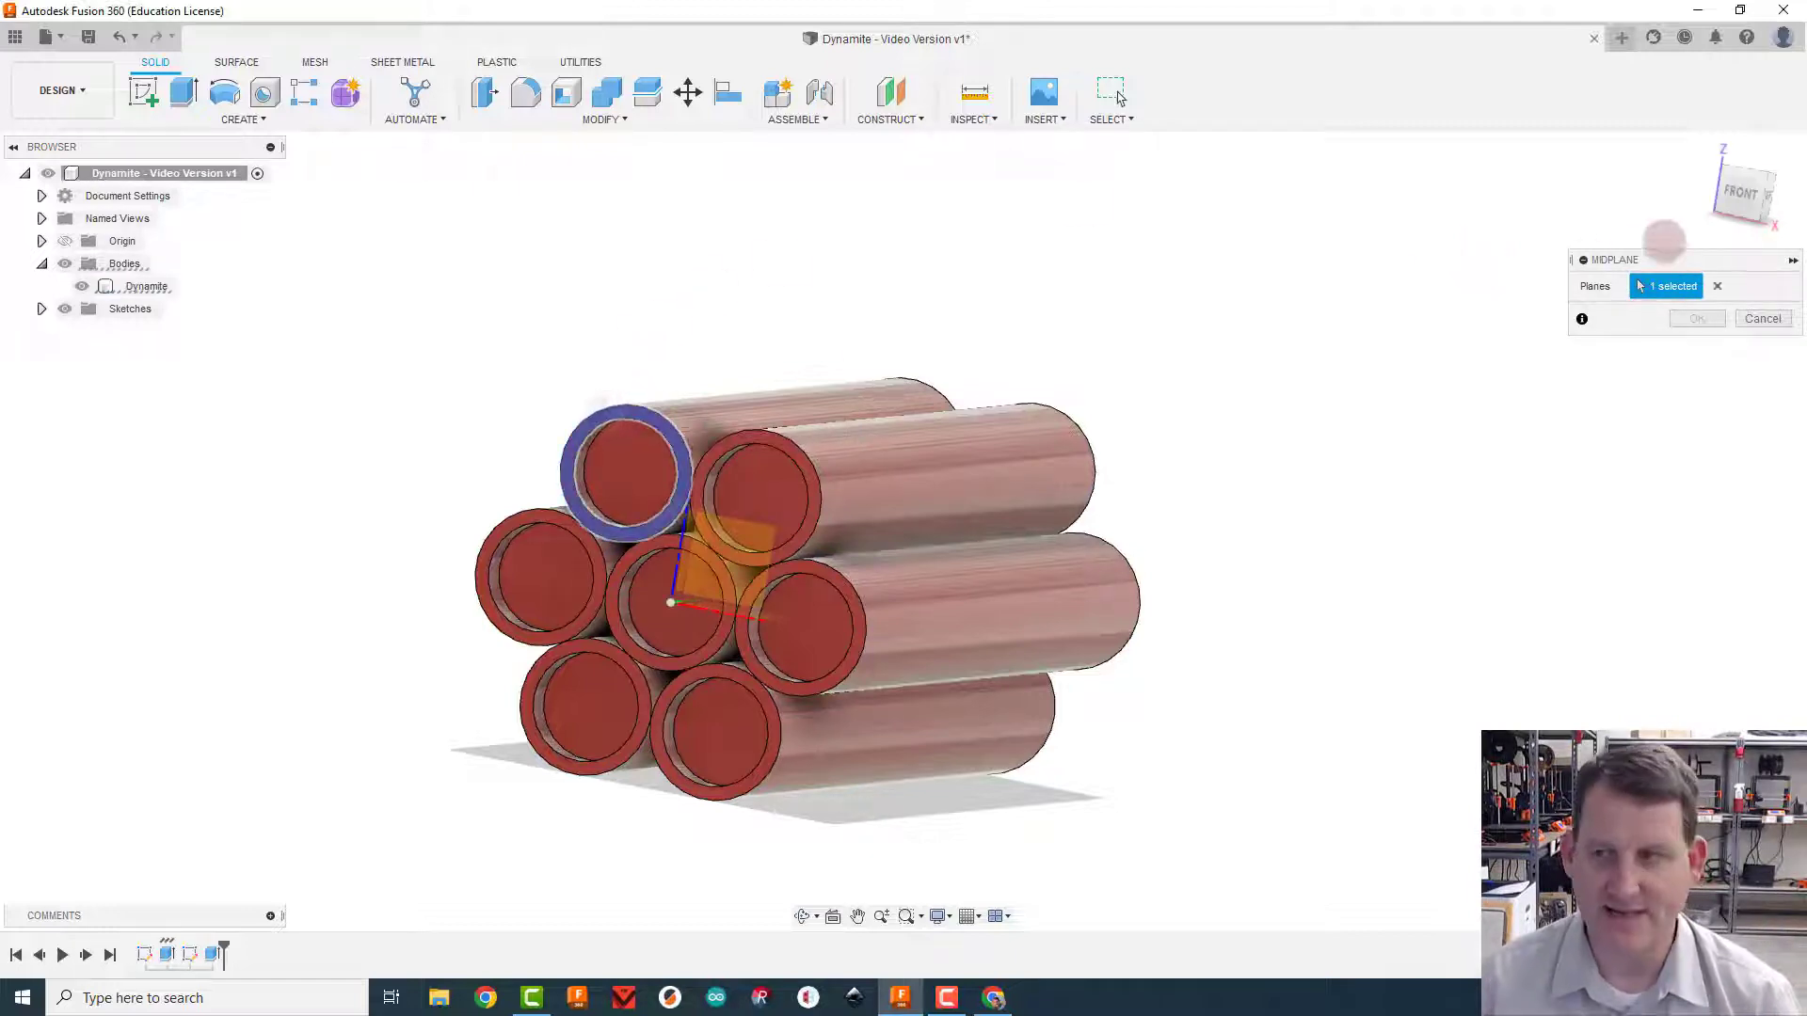
drag(1750, 184, 1431, 159)
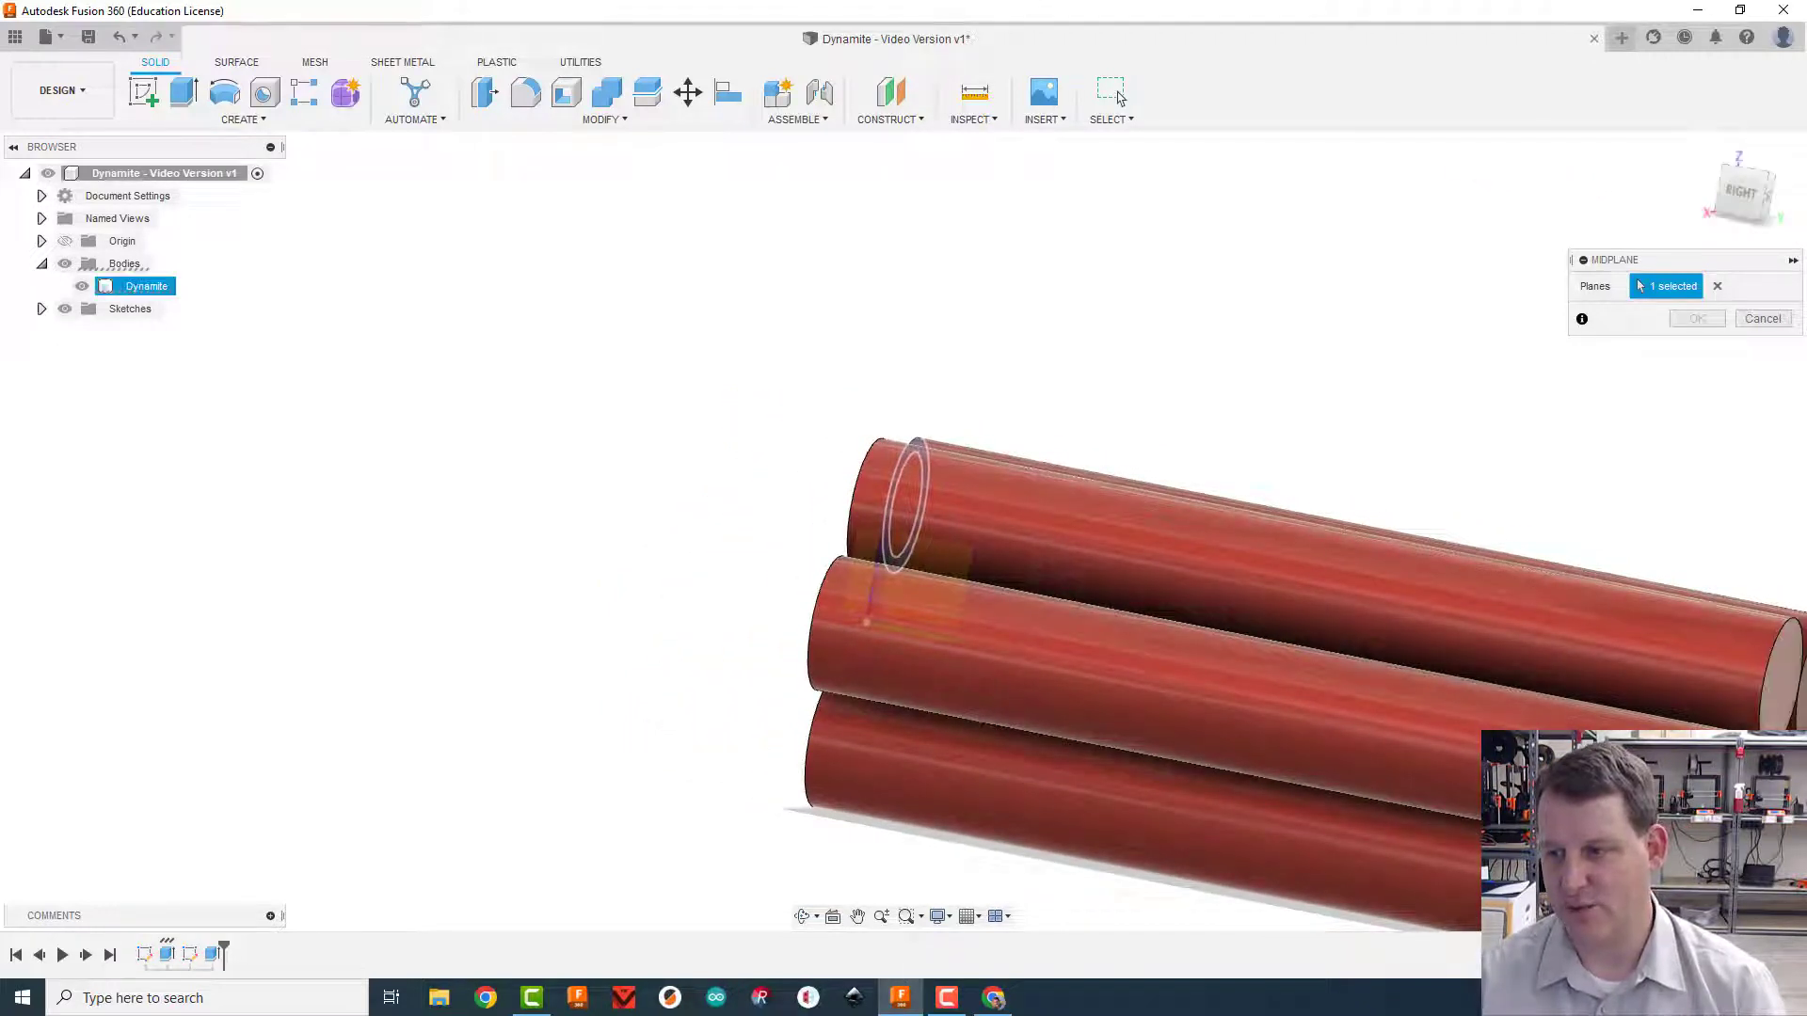
click(1747, 802)
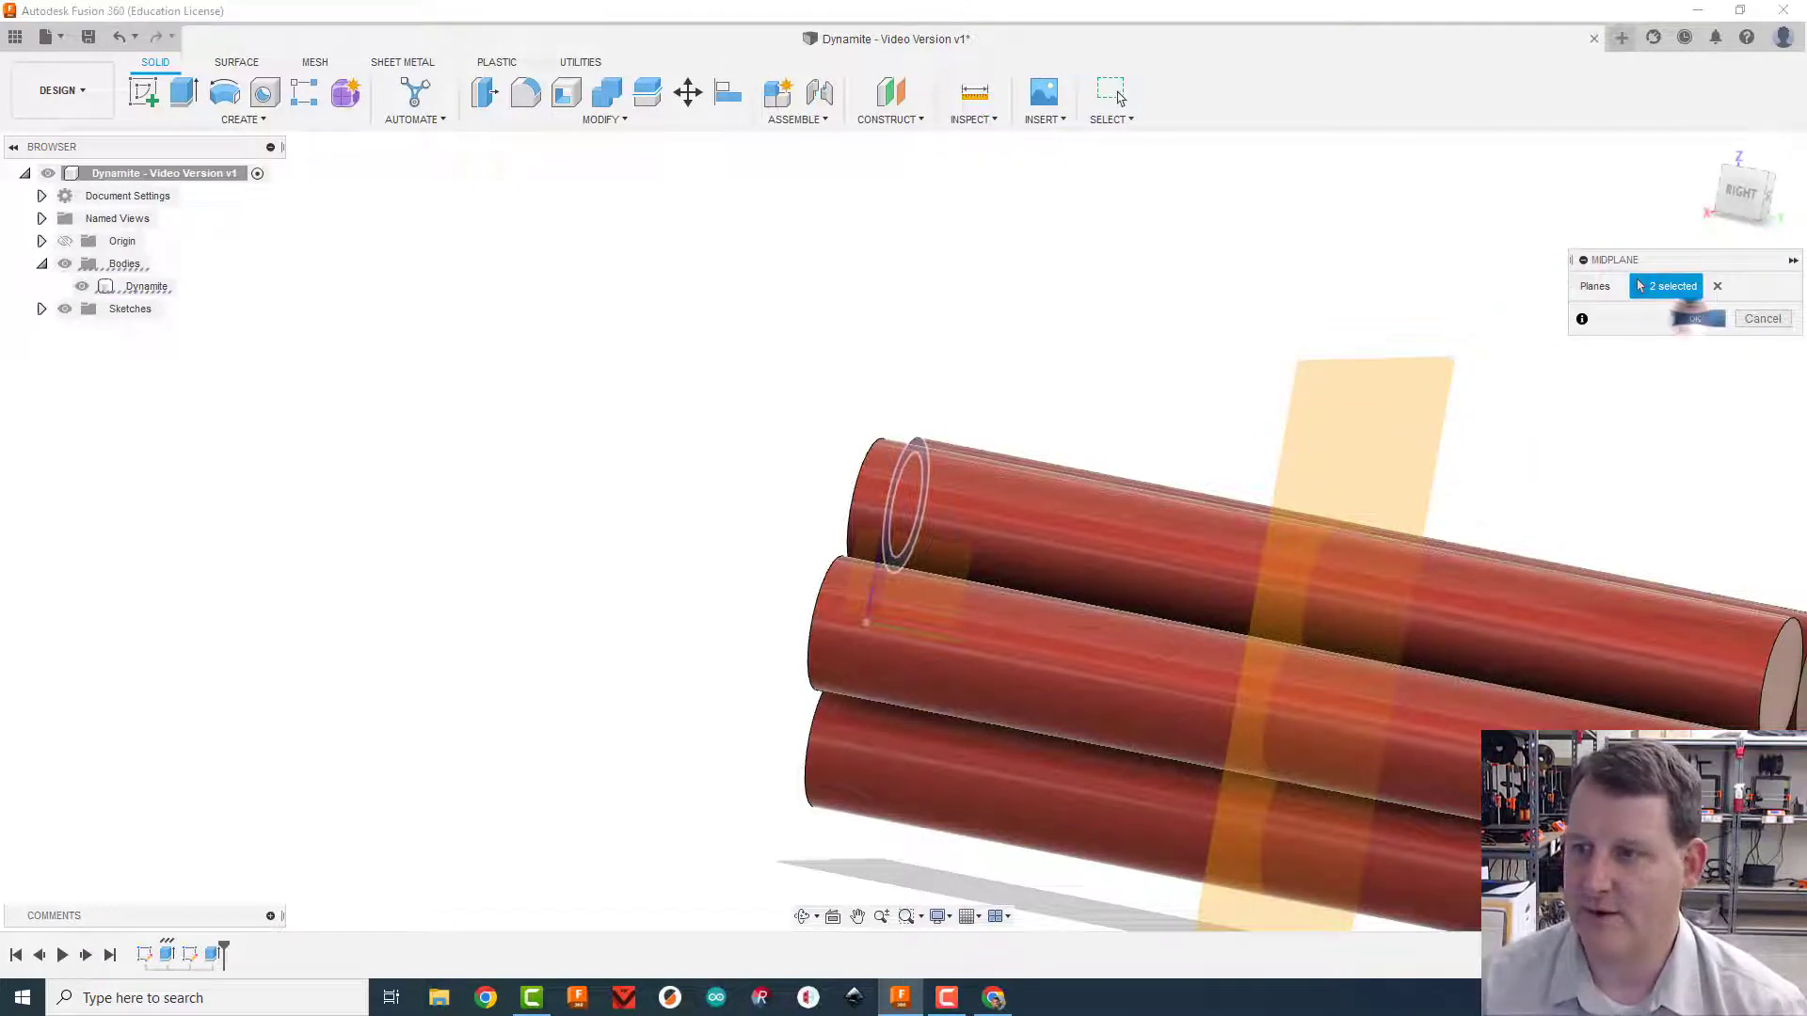
click(1697, 318)
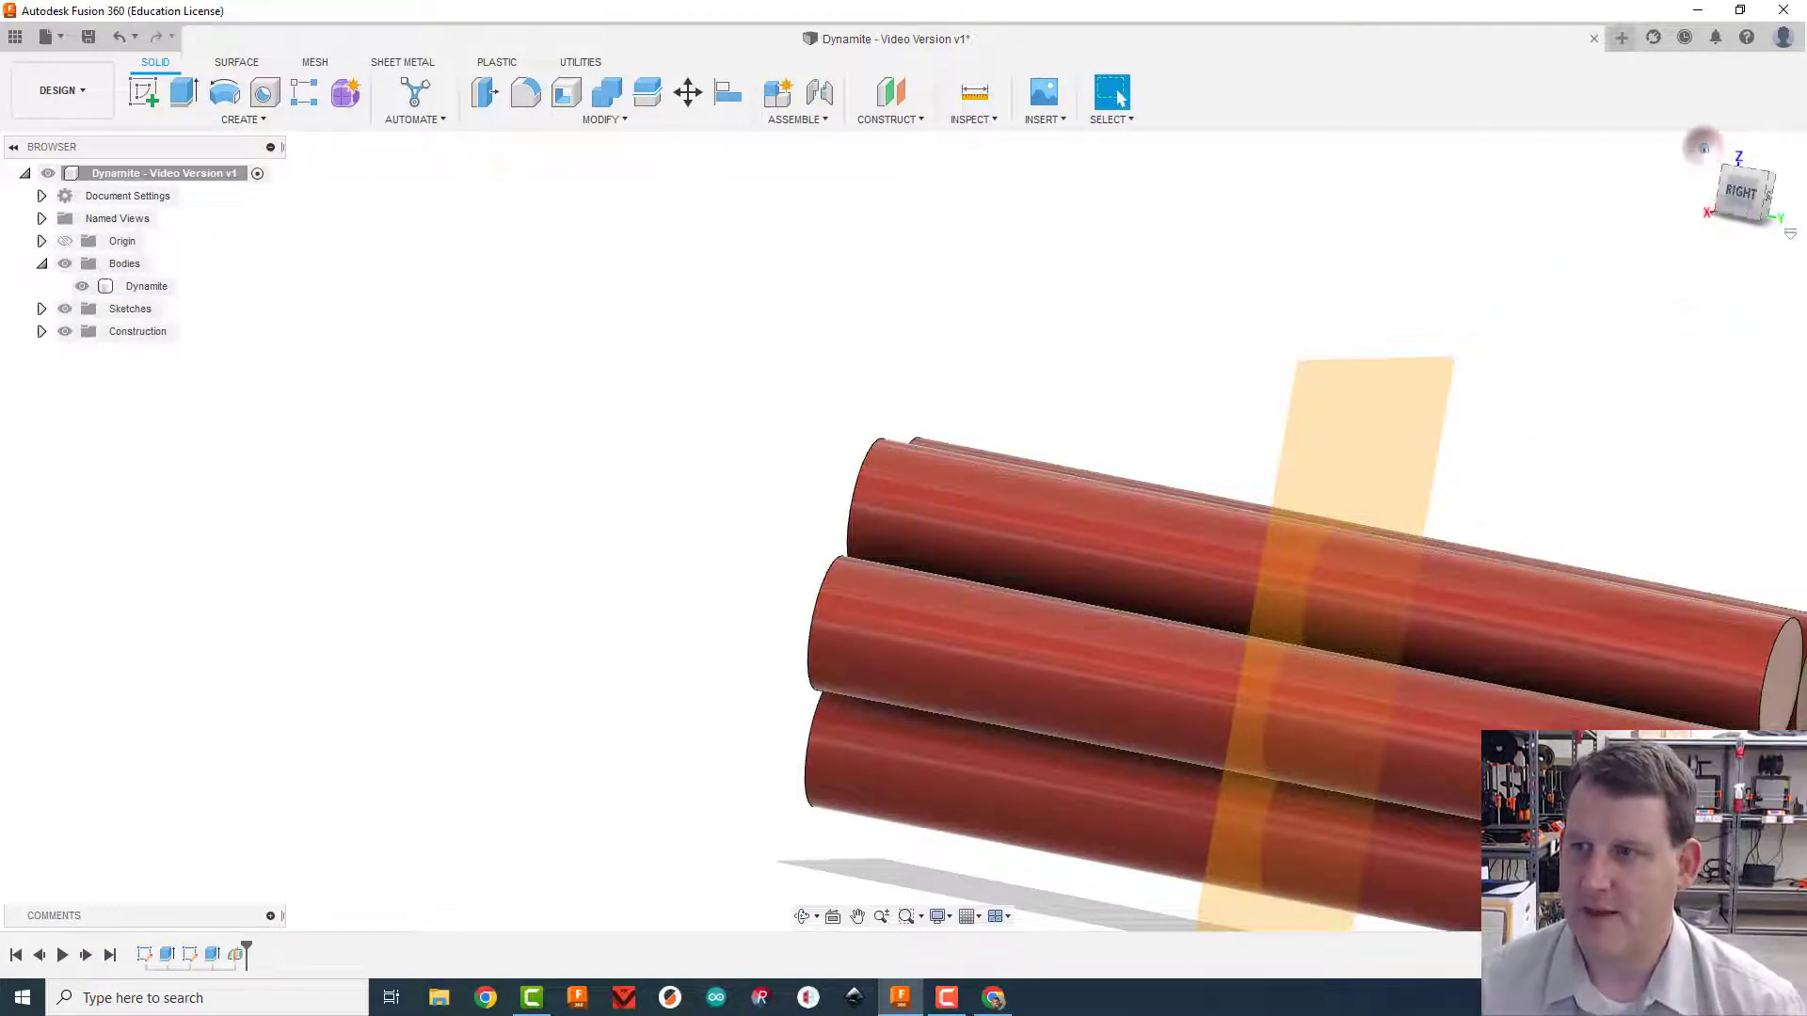
Mirror the recessed-end cut feature across the midplane to the sticks' back ends, with object type Features
click(1703, 147)
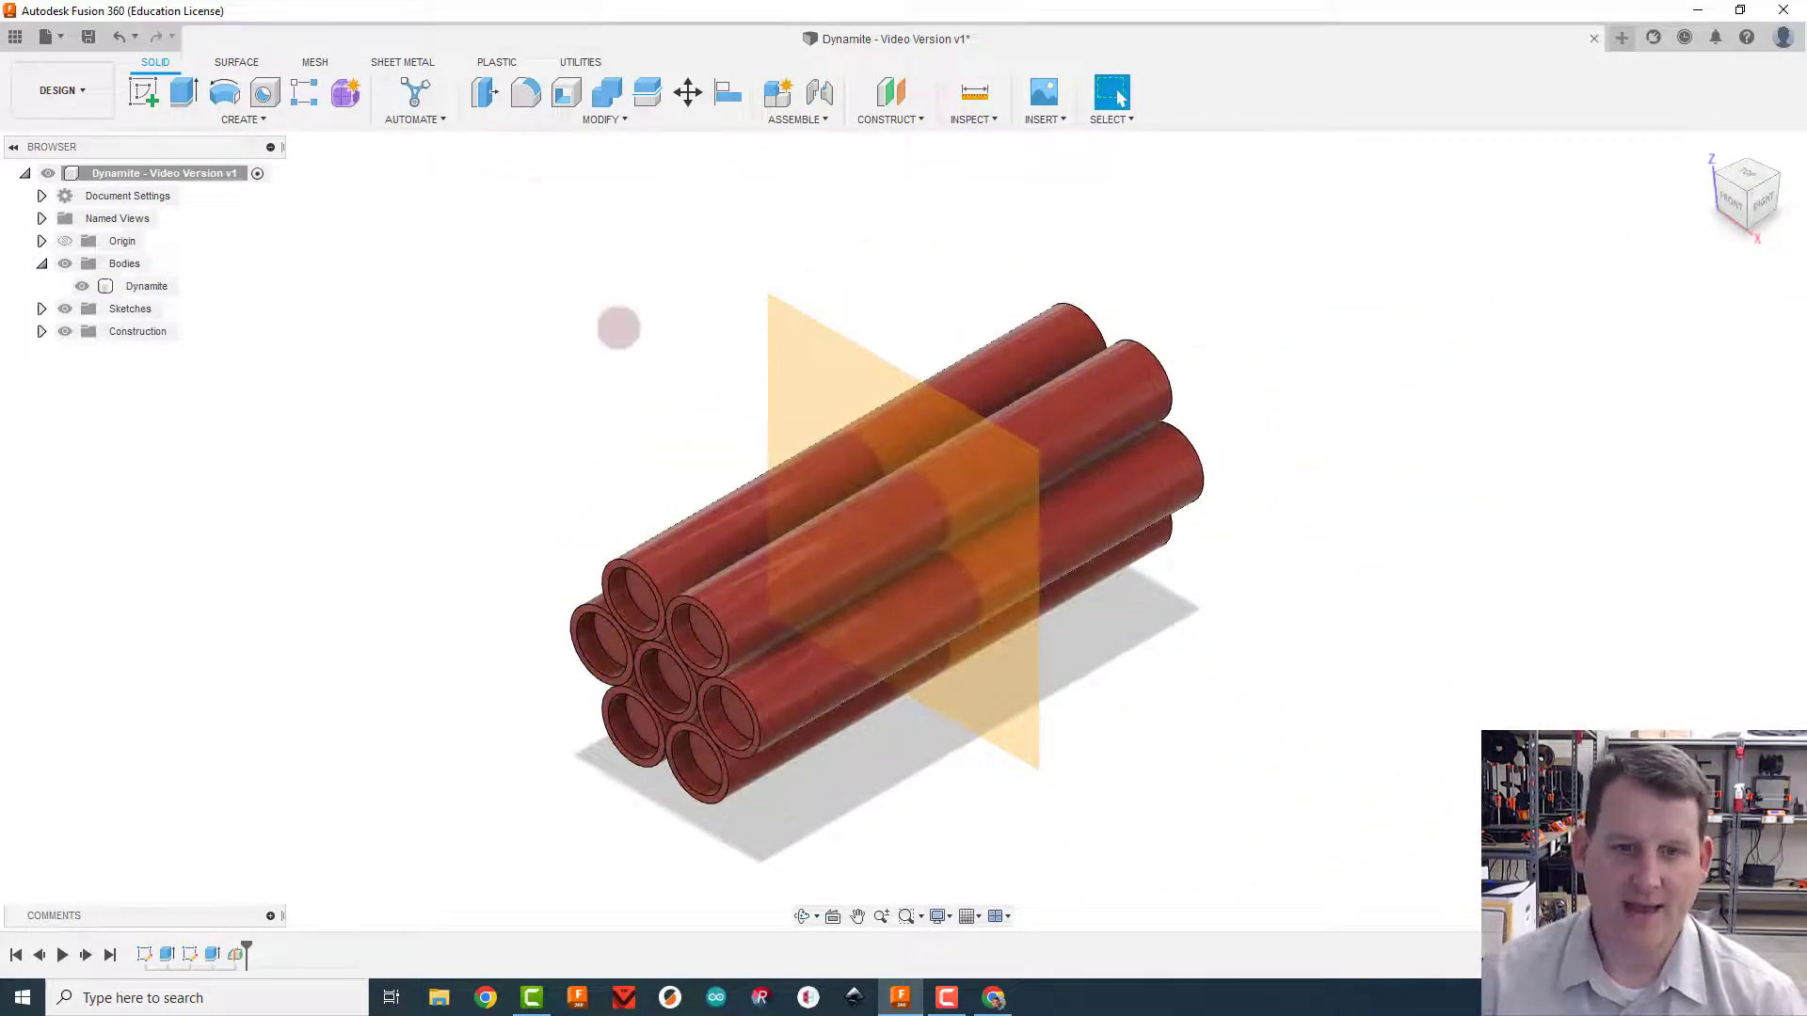
click(252, 119)
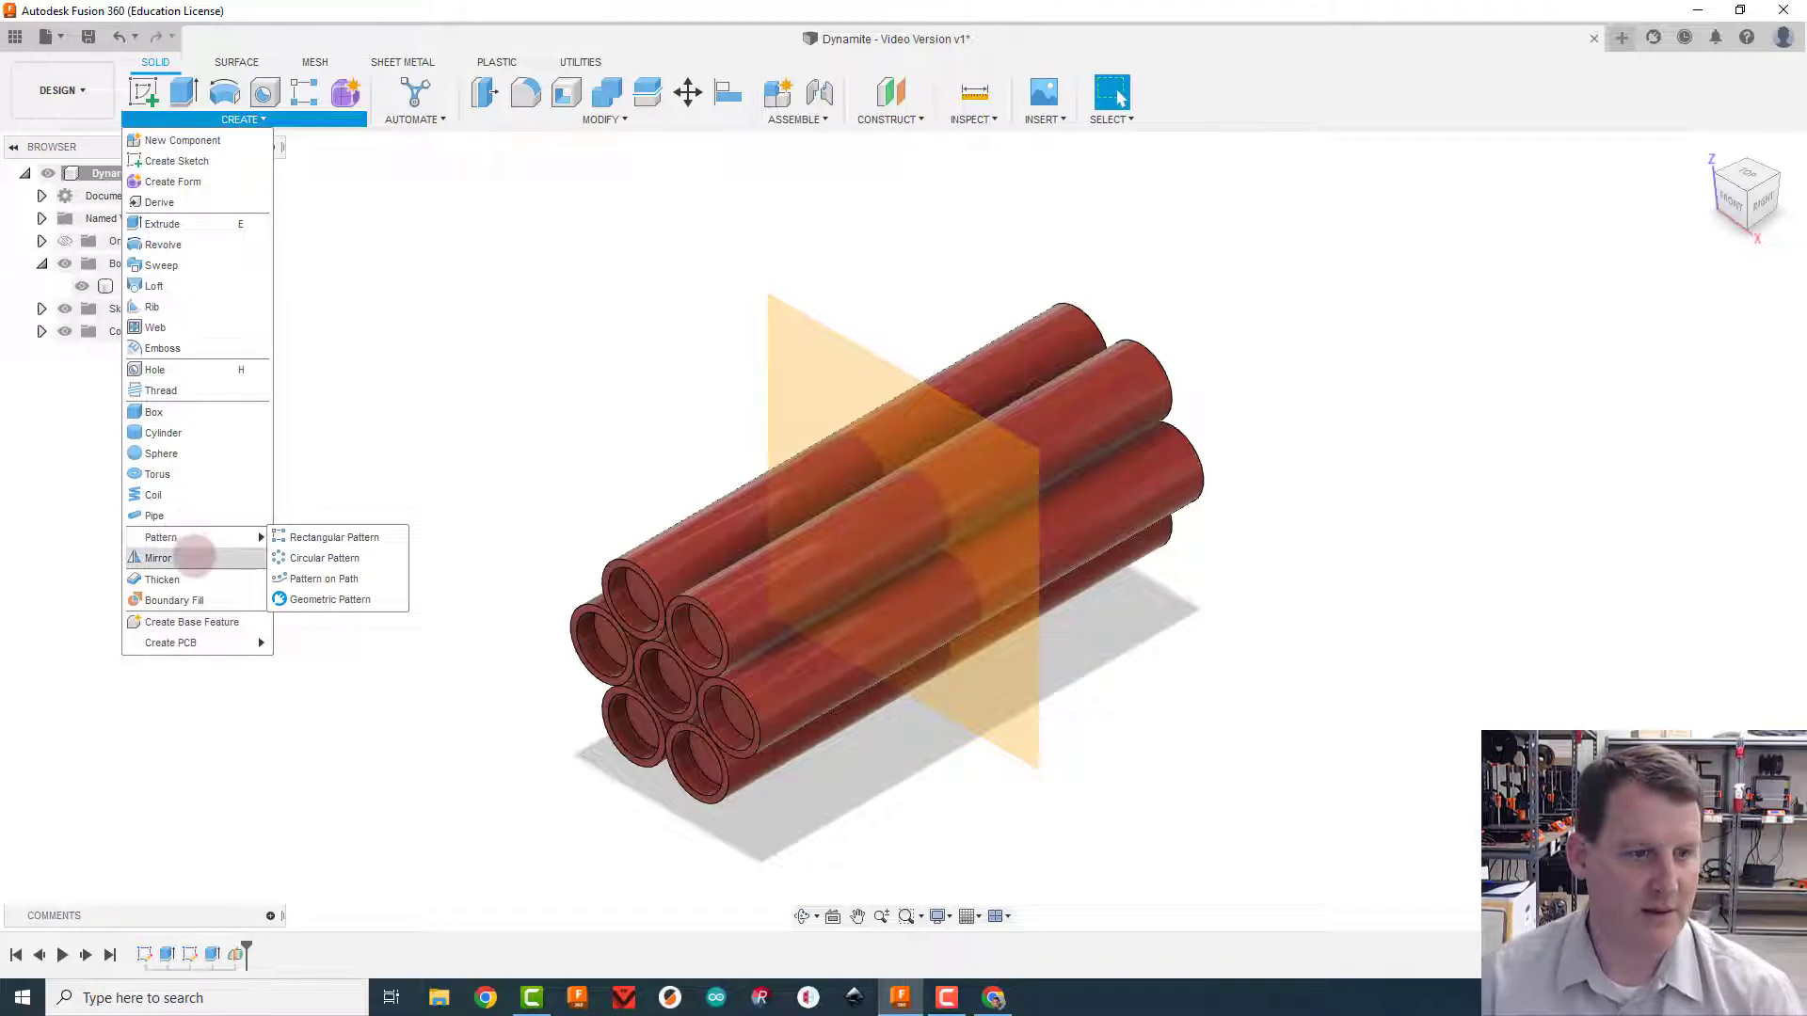
click(195, 557)
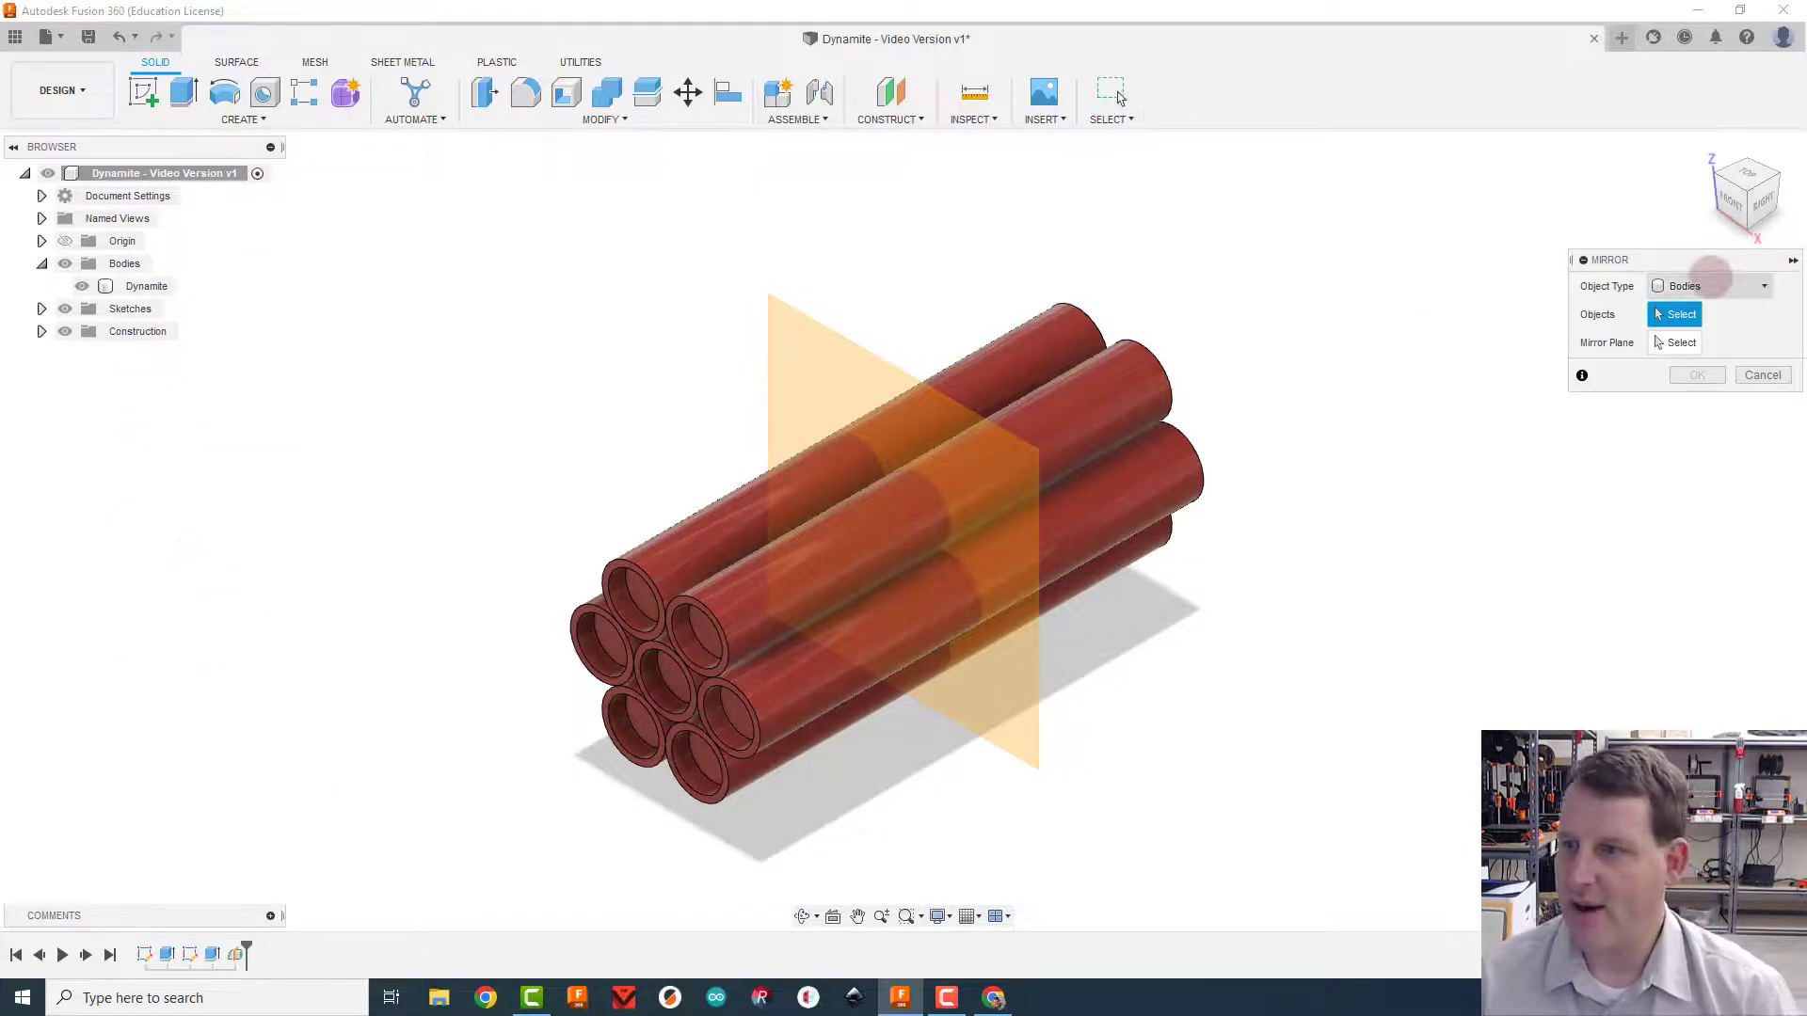
click(1671, 286)
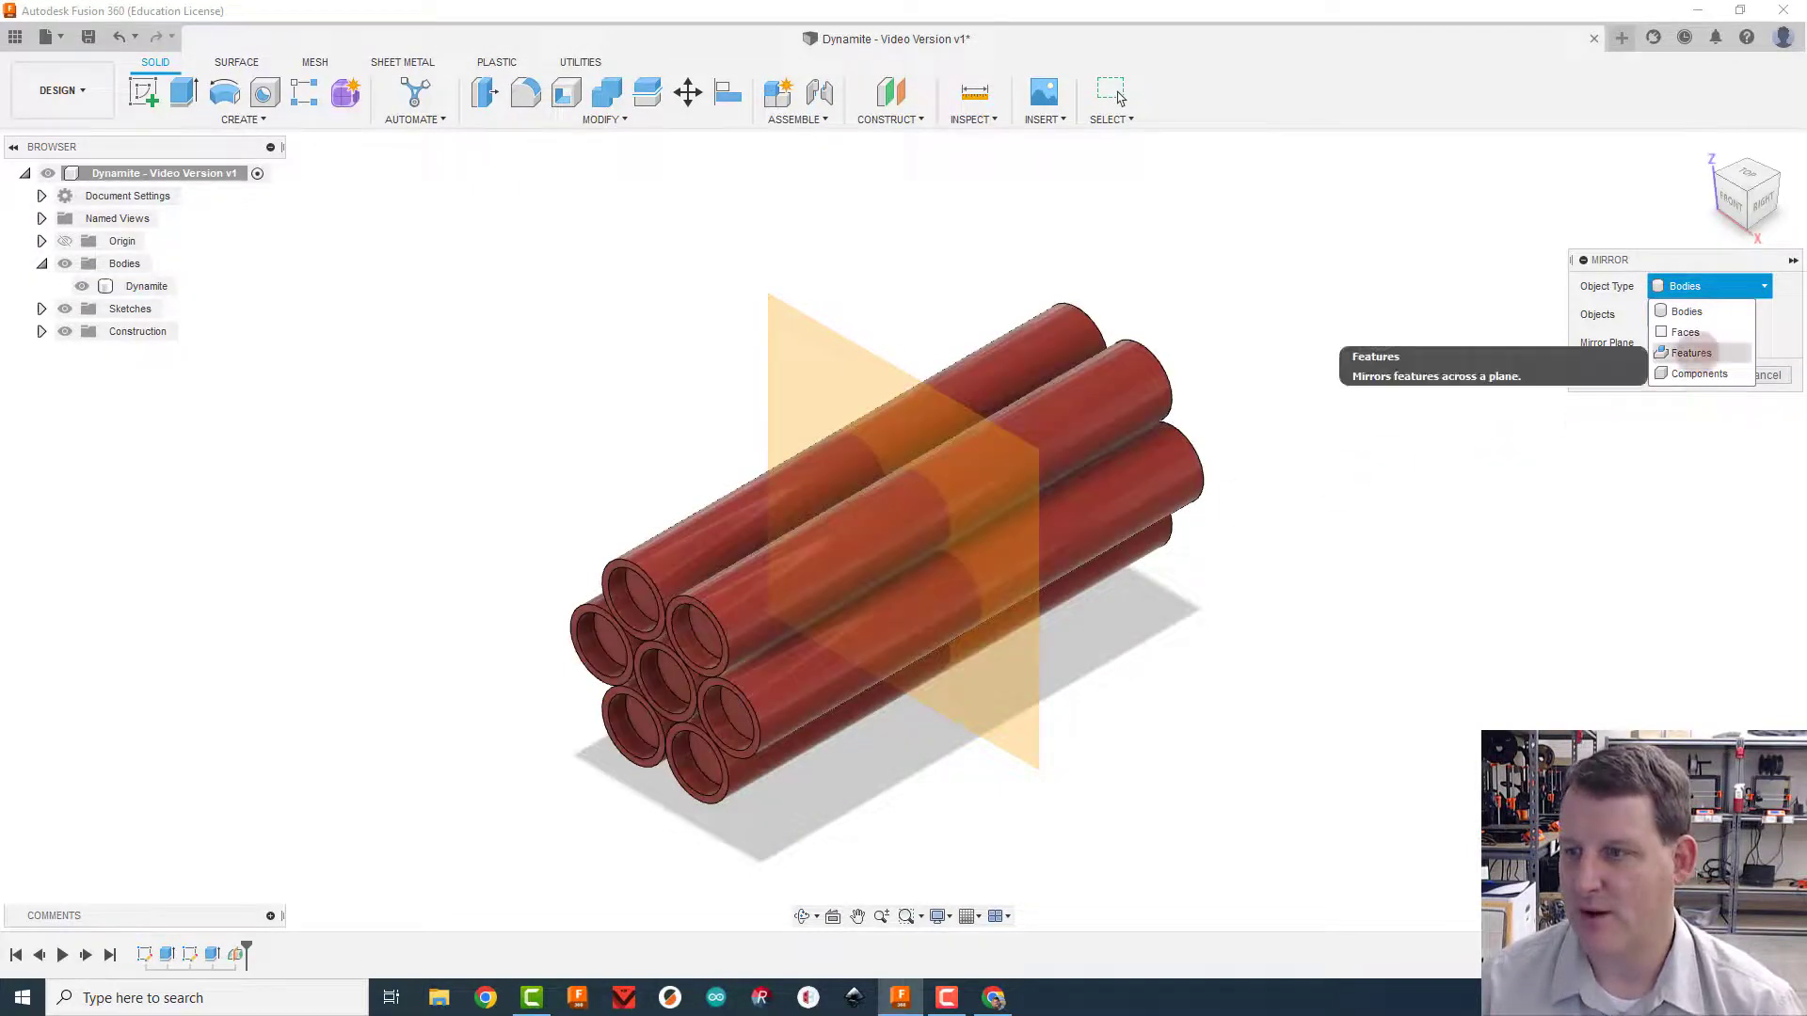
click(1691, 353)
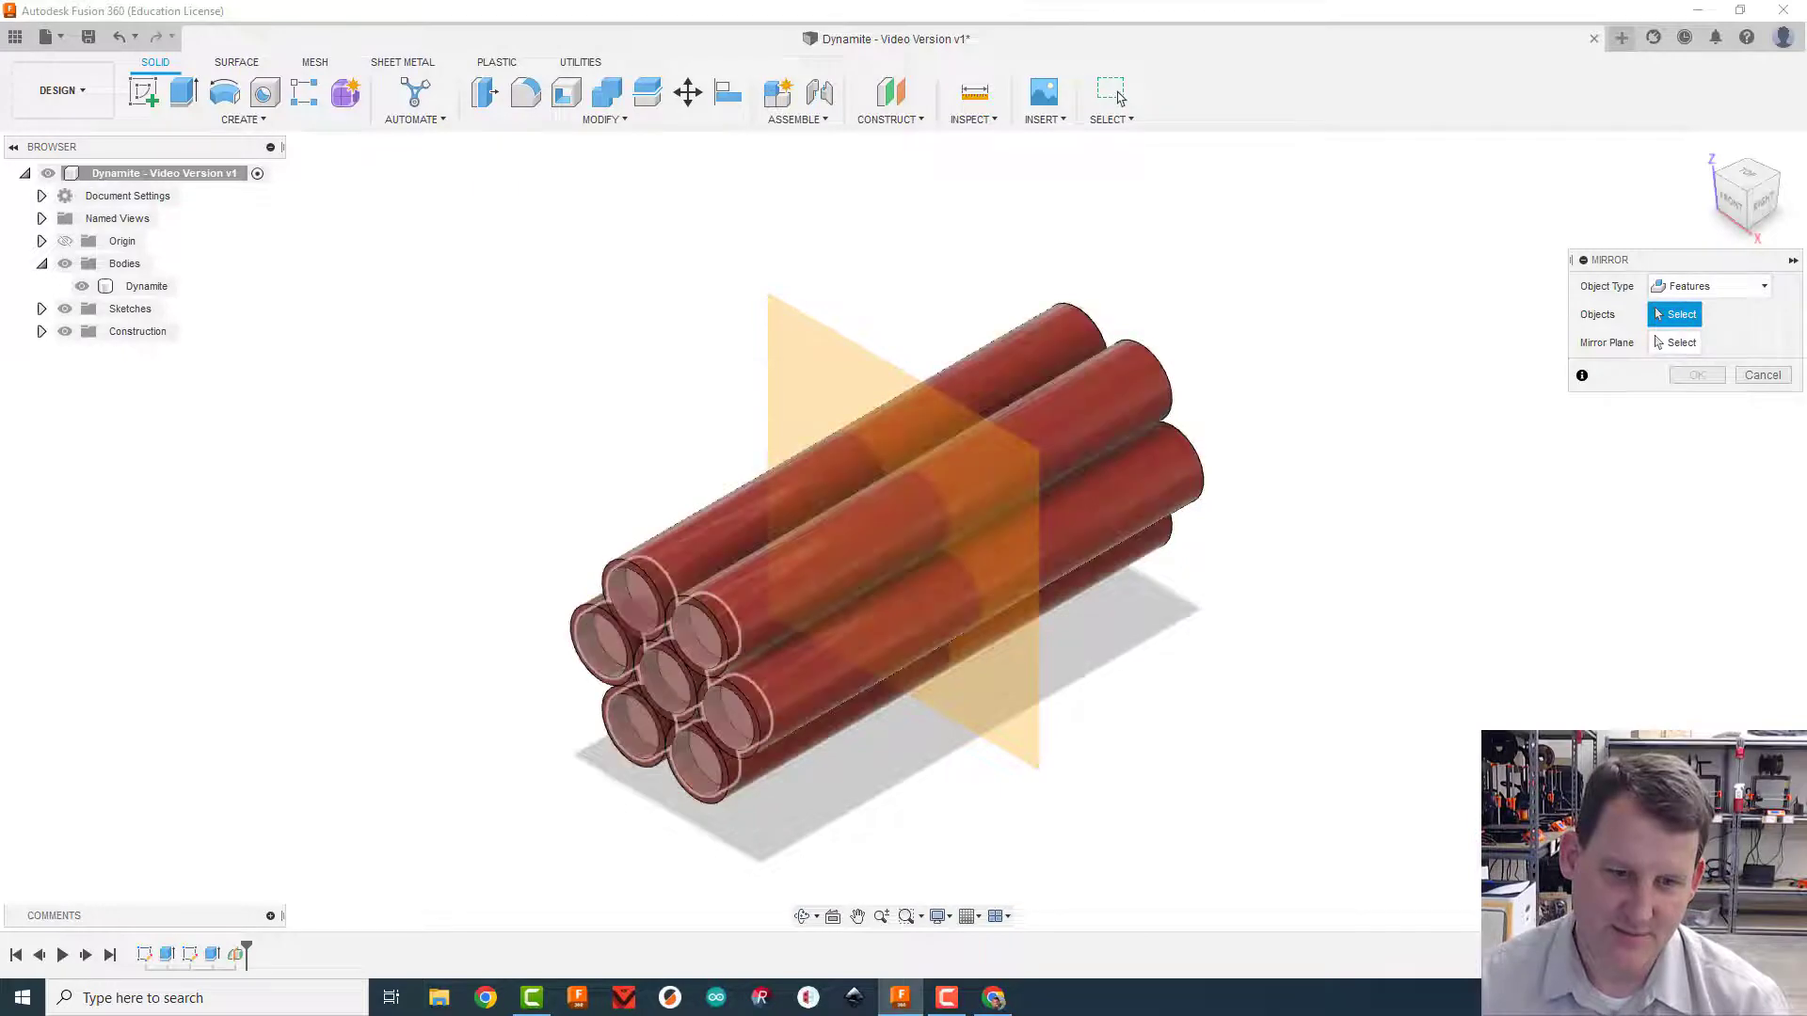
scroll(643, 616, up, 5)
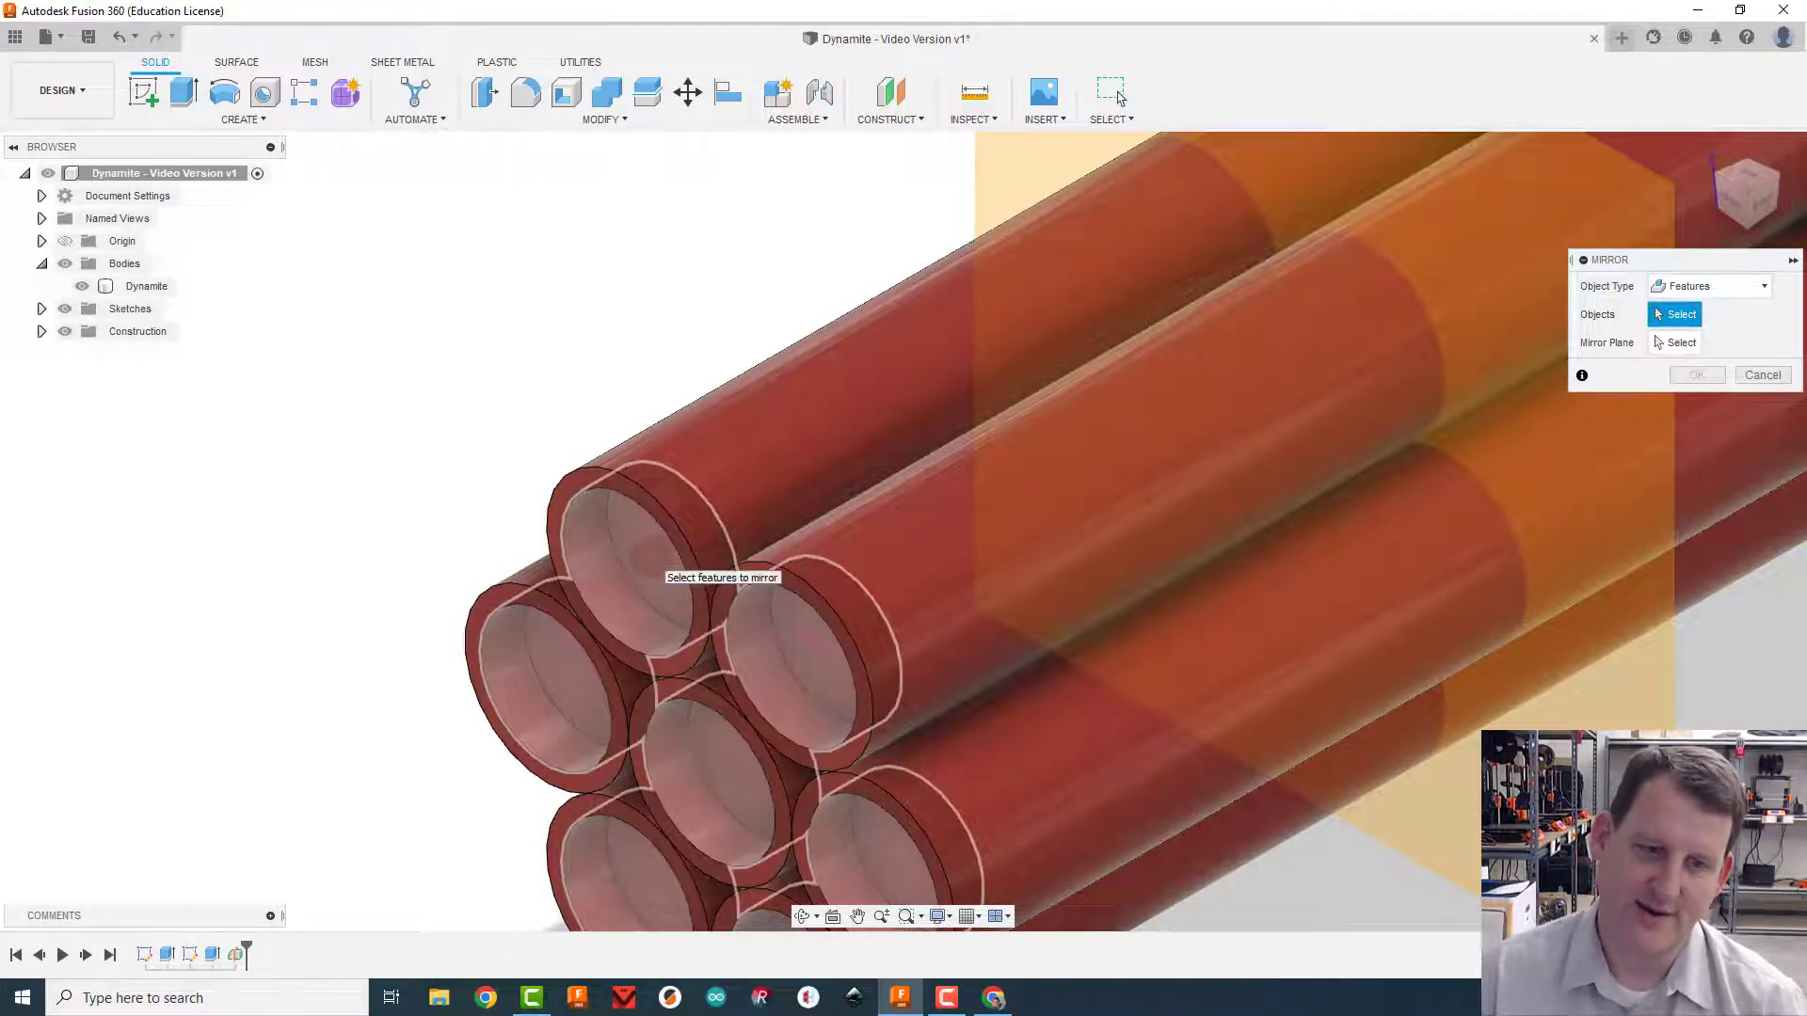
click(648, 557)
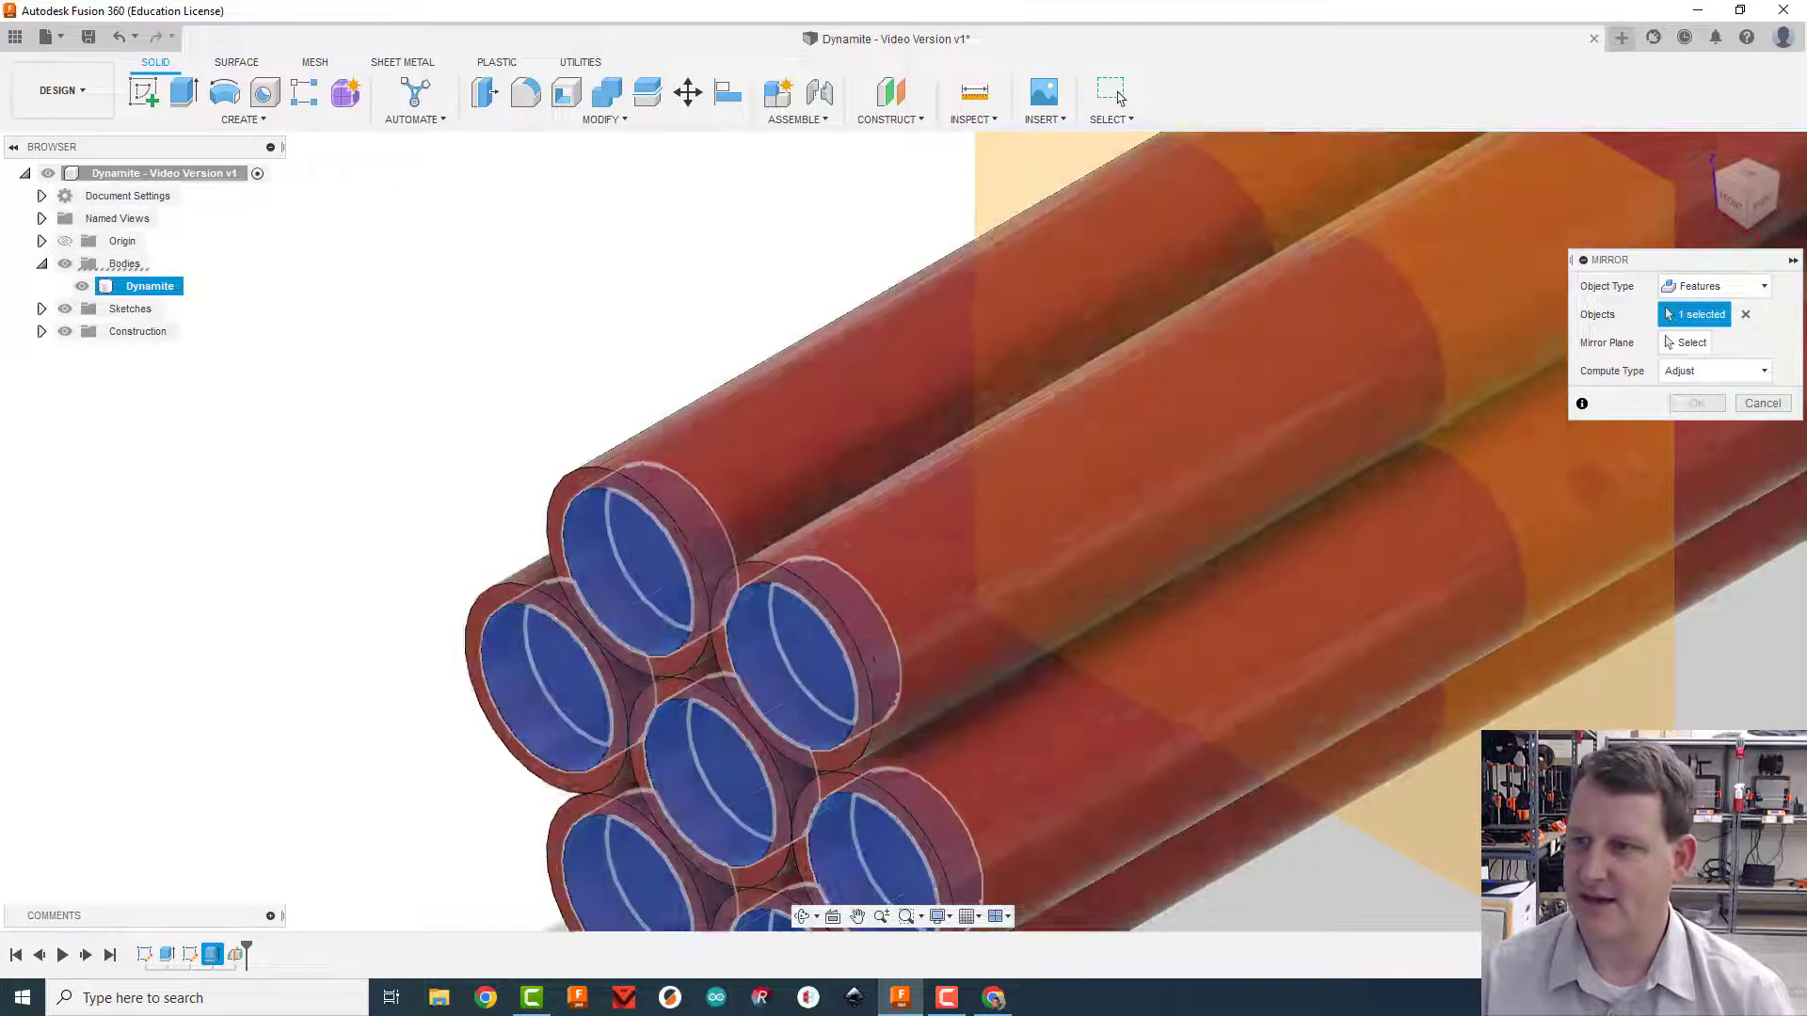
scroll(1649, 400, down, 3)
click(1684, 342)
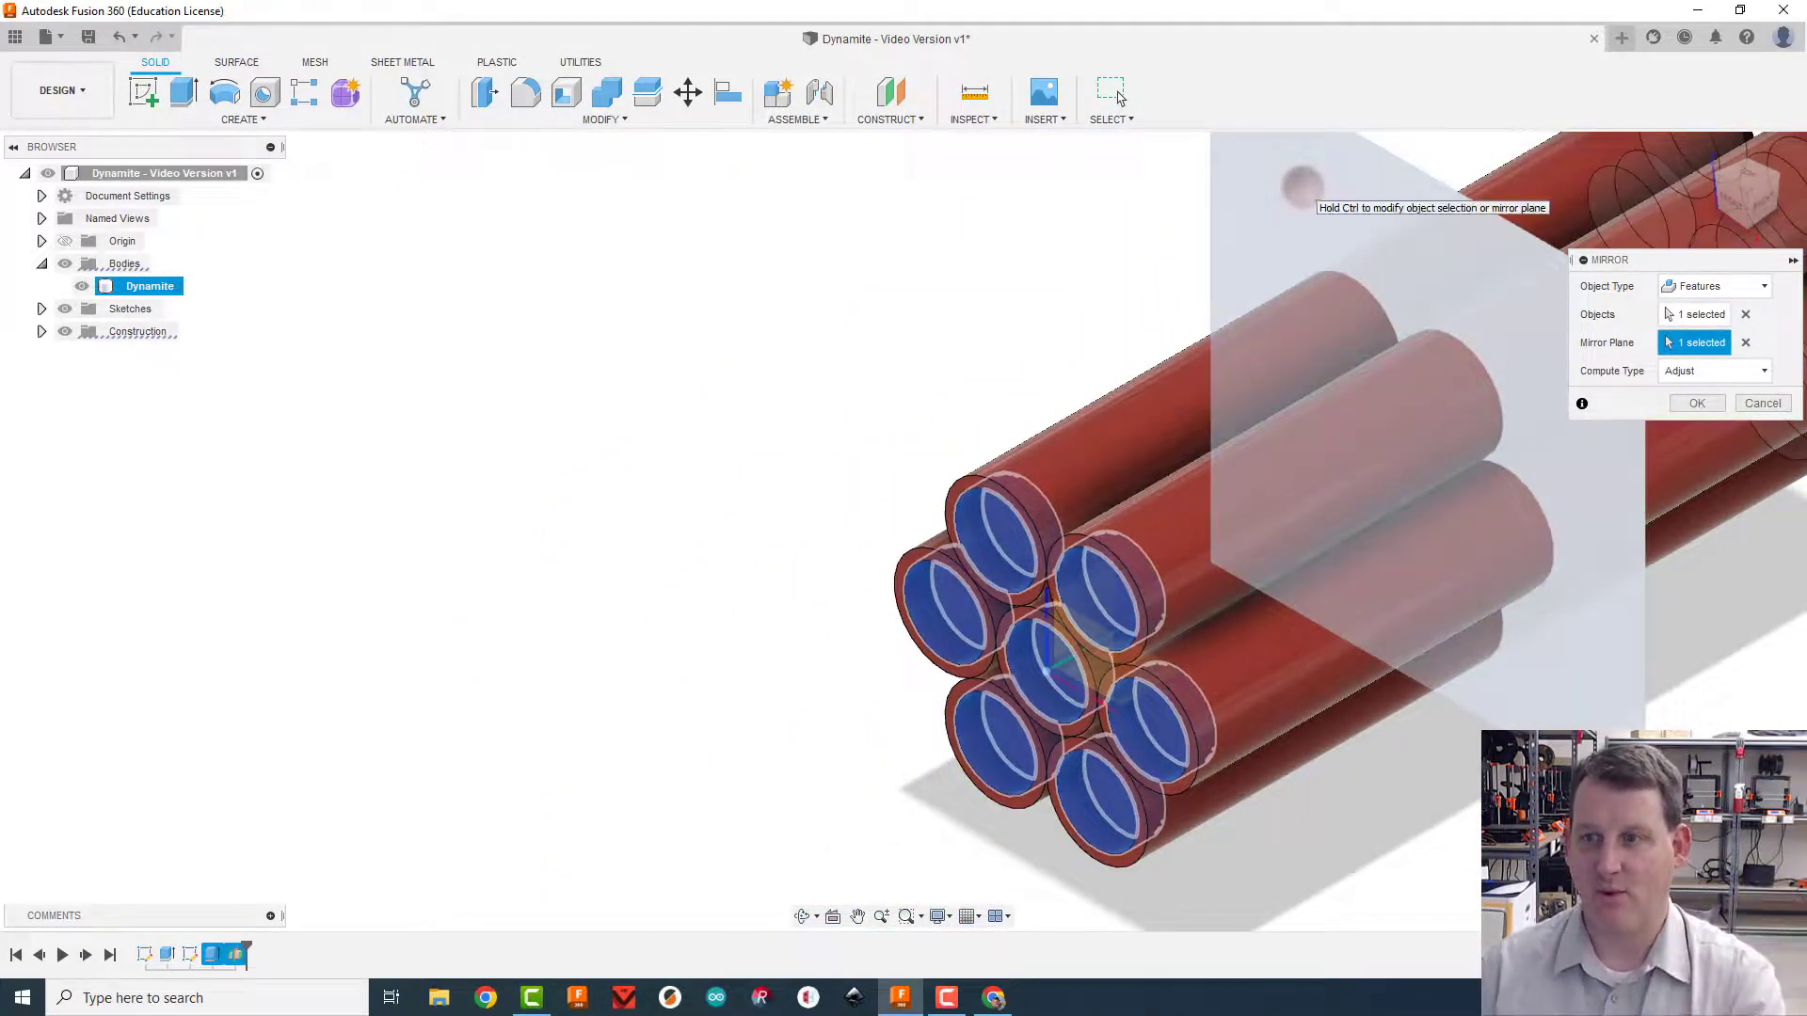
click(1327, 184)
middle_drag(1641, 633, 1264, 679)
scroll(1263, 680, down, 2)
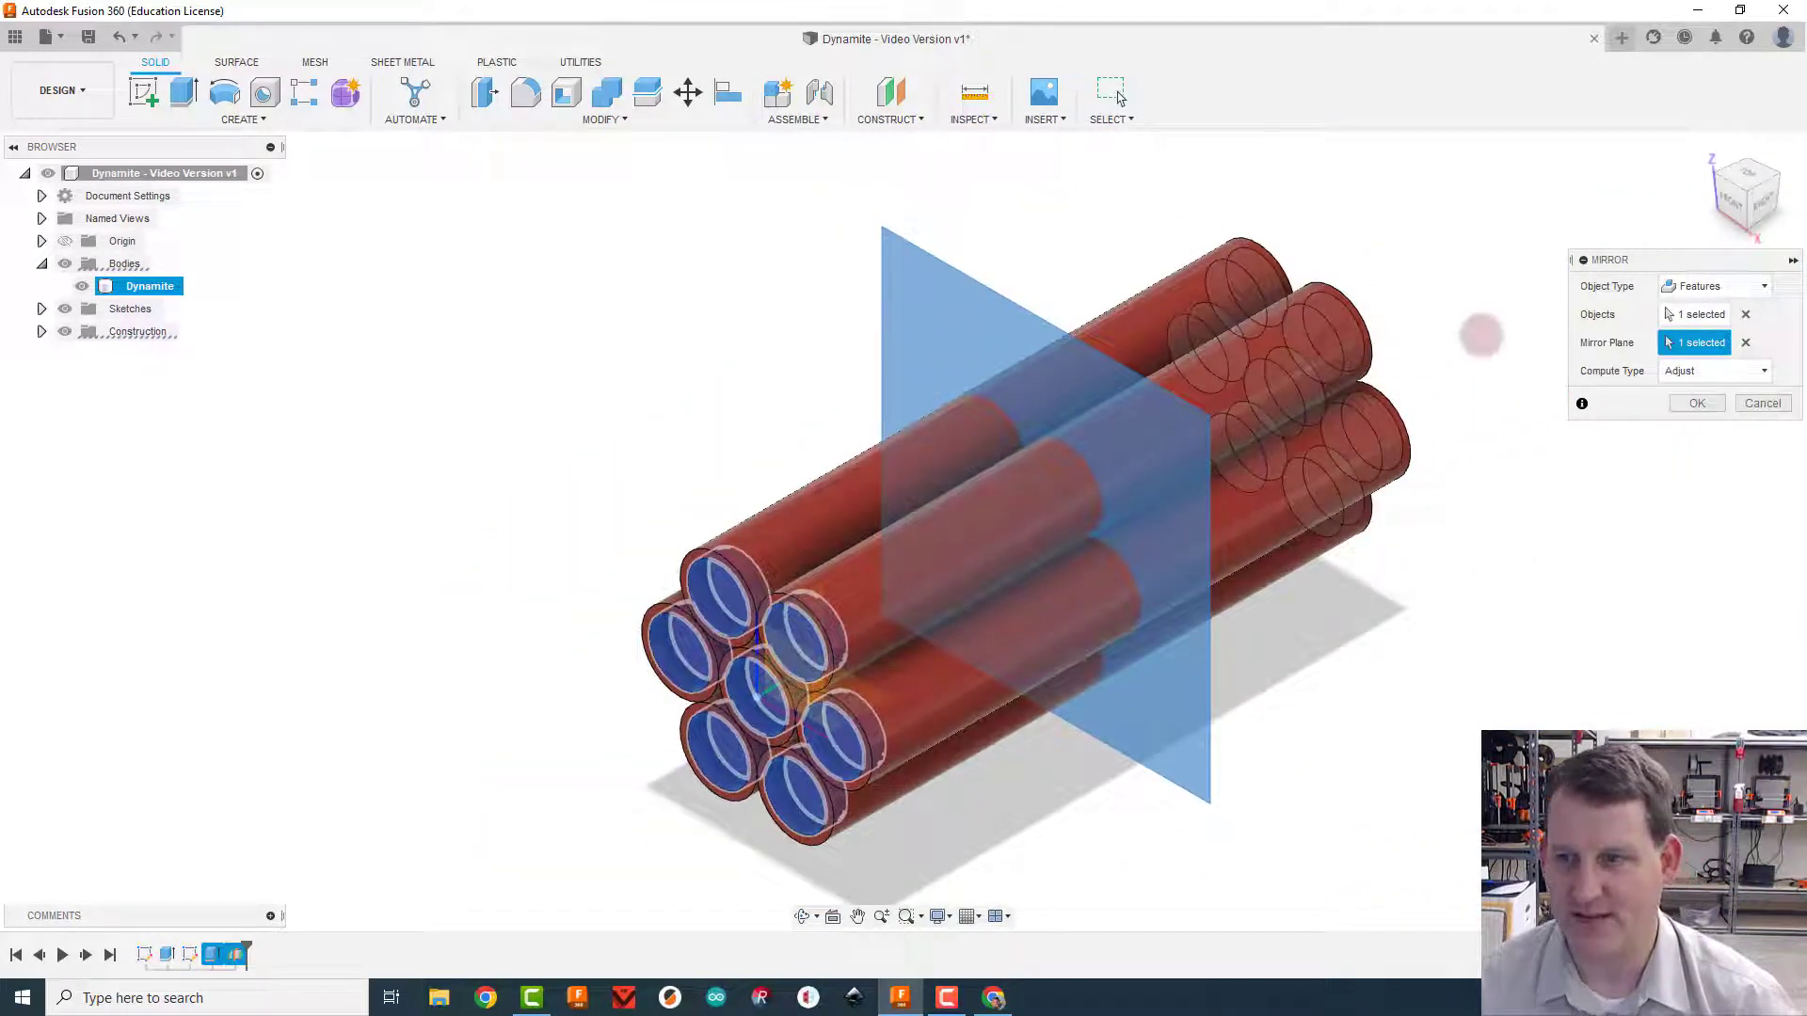
click(1697, 402)
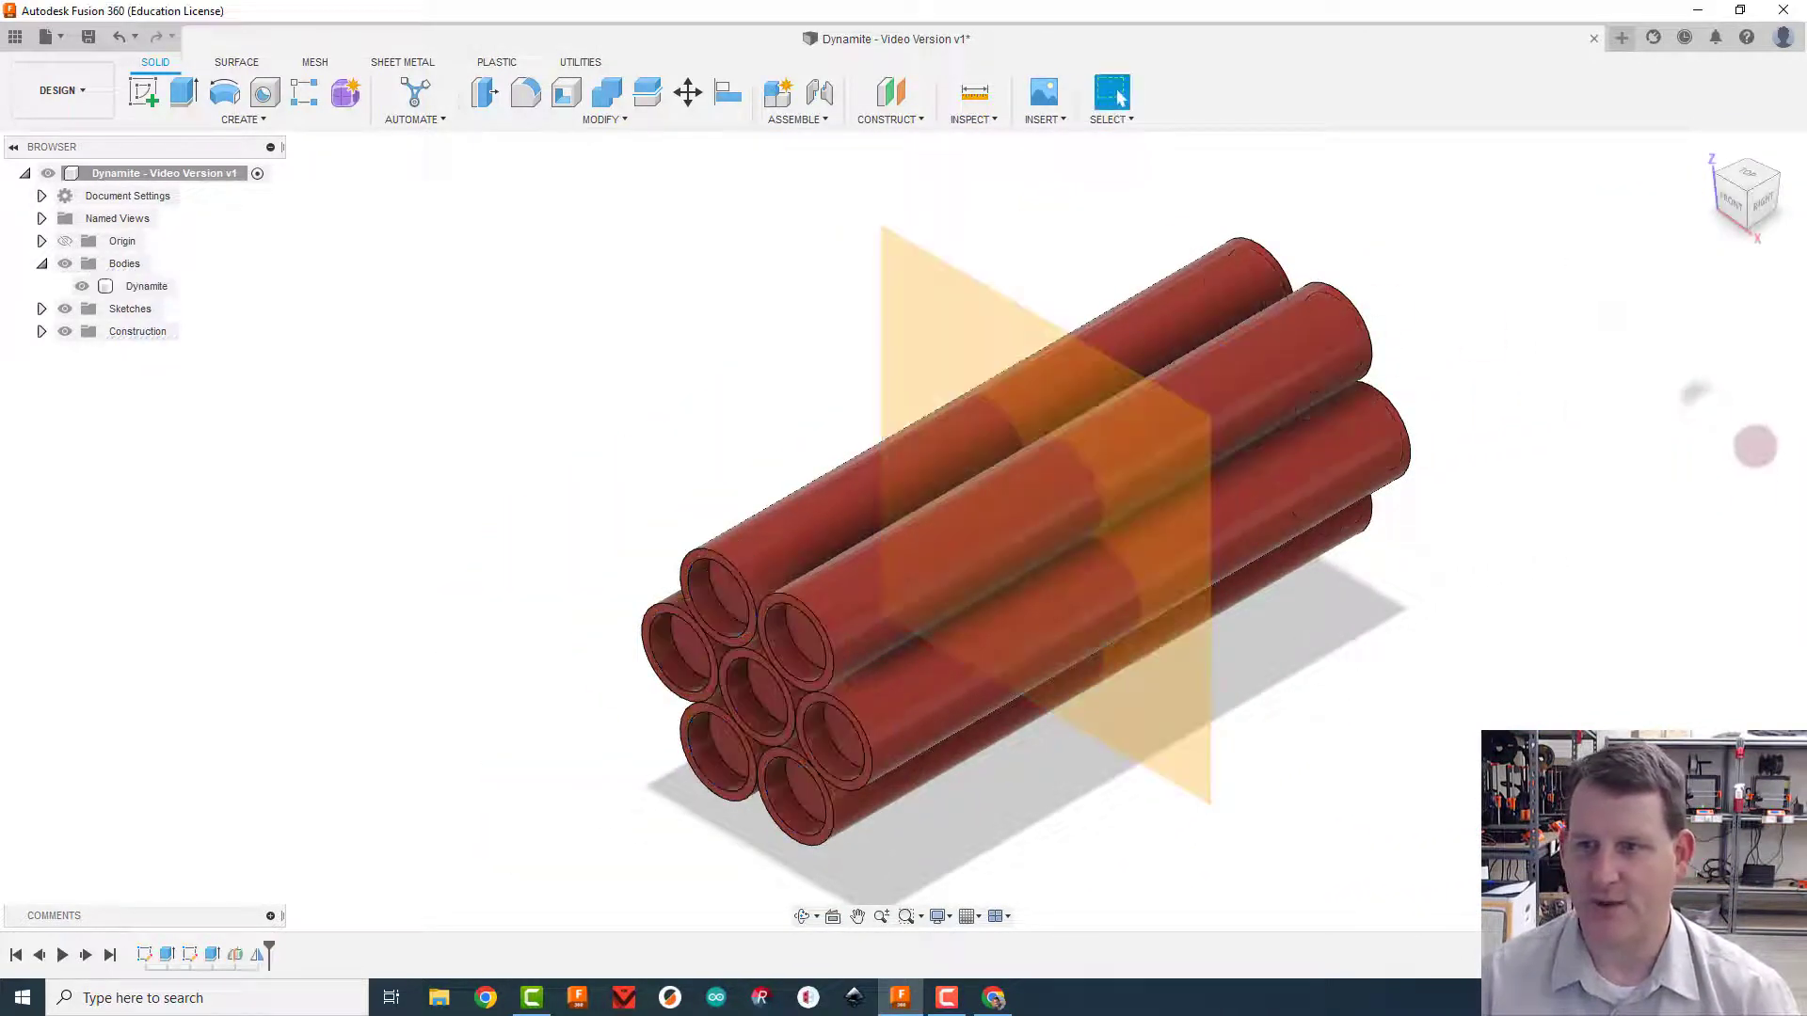
Hide the construction midplane Plane1
mouse_move(1765, 197)
mouse_down()
mouse_move(1496, 173)
mouse_move(1801, 183)
mouse_move(1782, 135)
mouse_up()
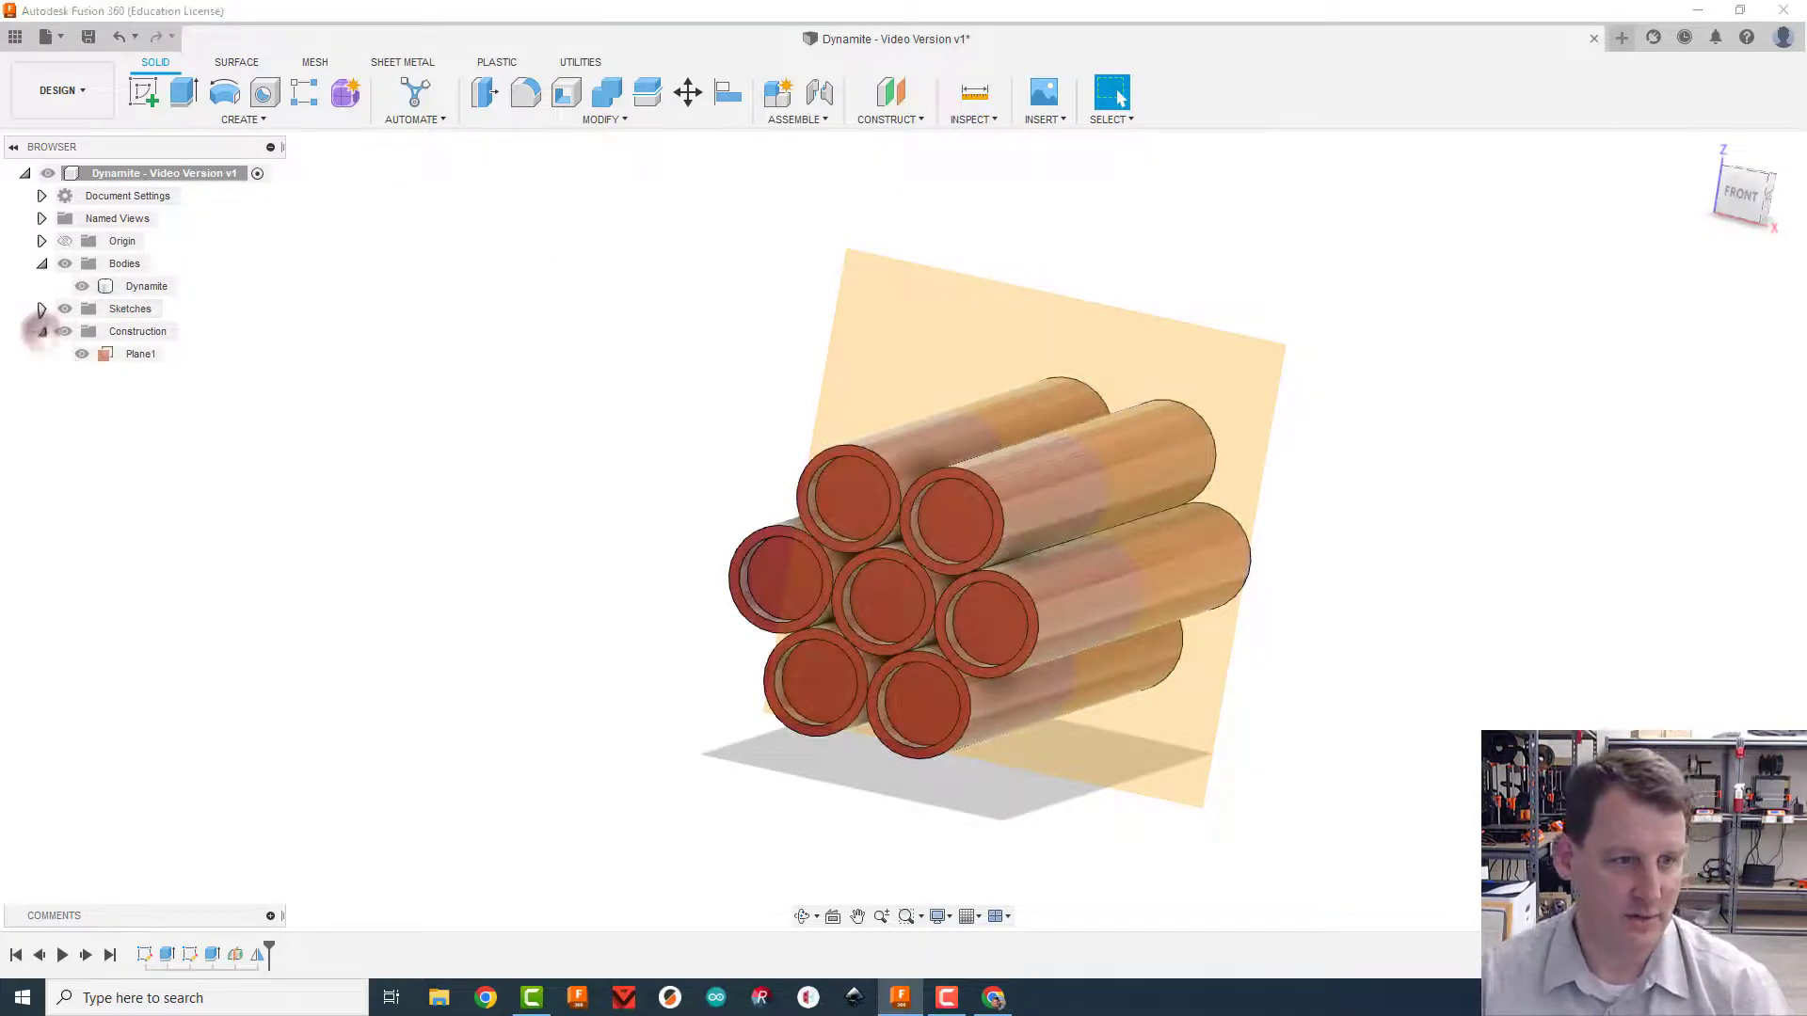
click(82, 354)
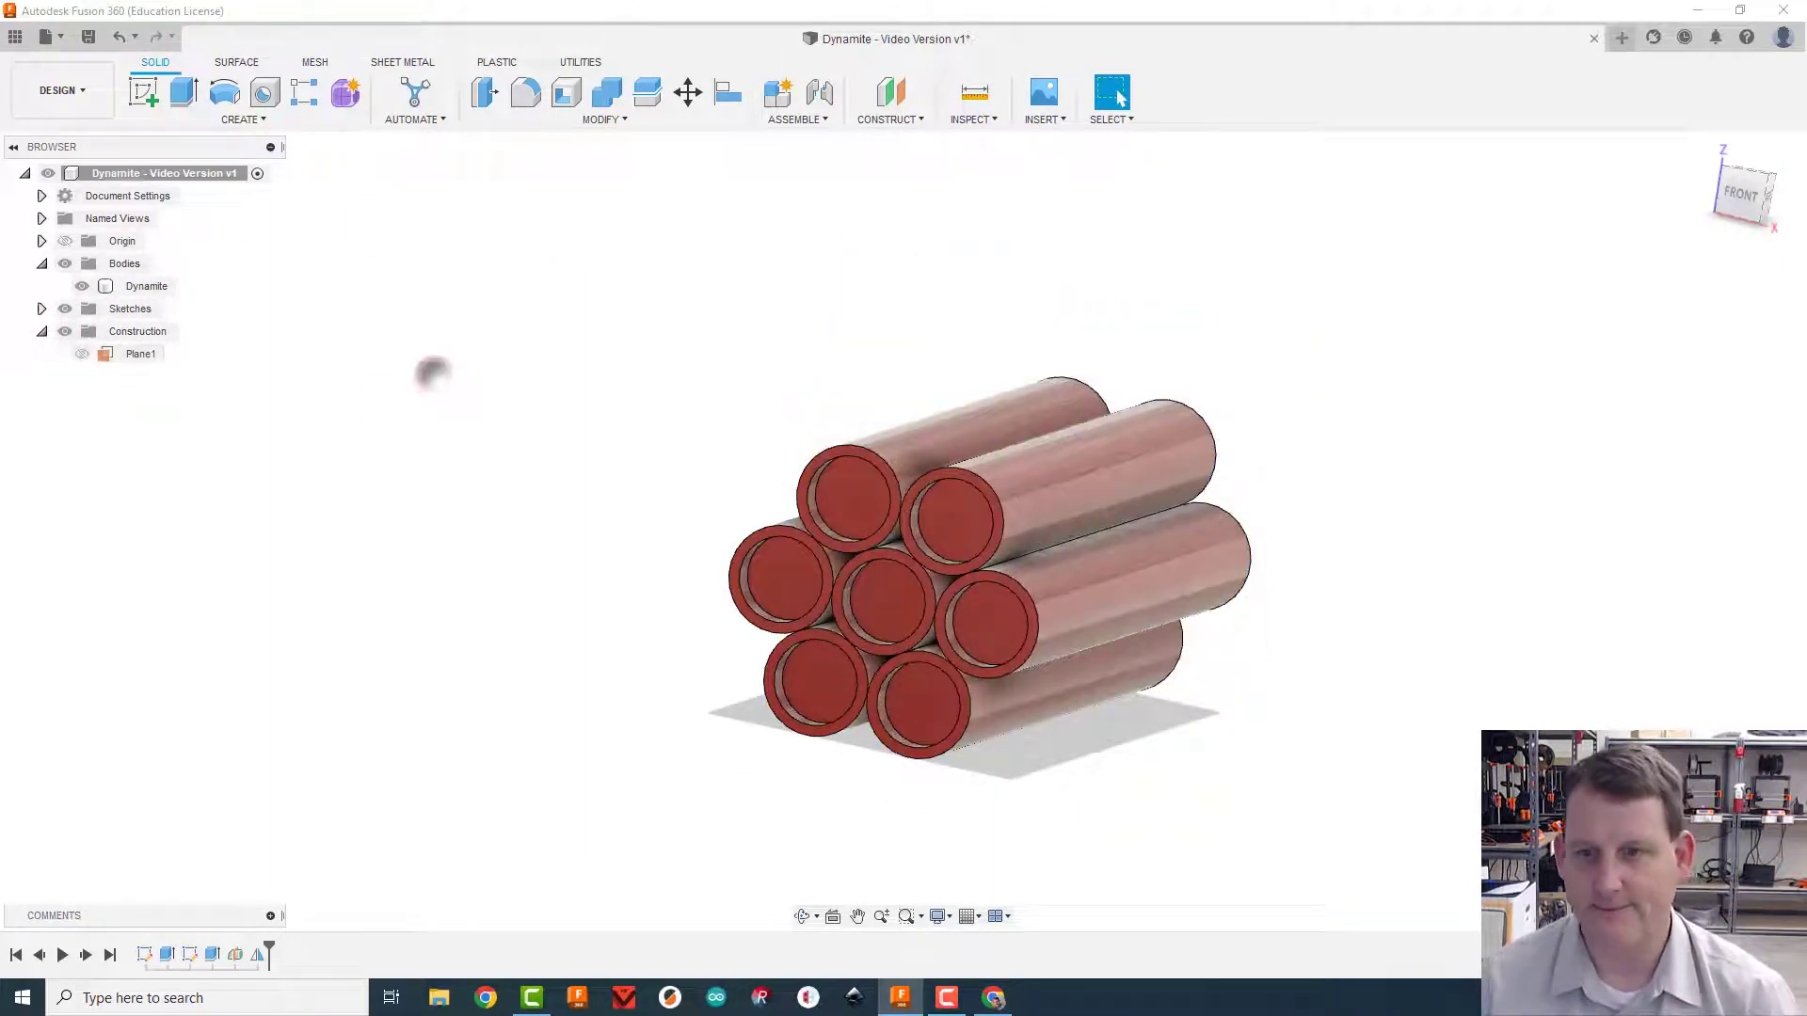
drag(1726, 188, 1647, 219)
click(141, 286)
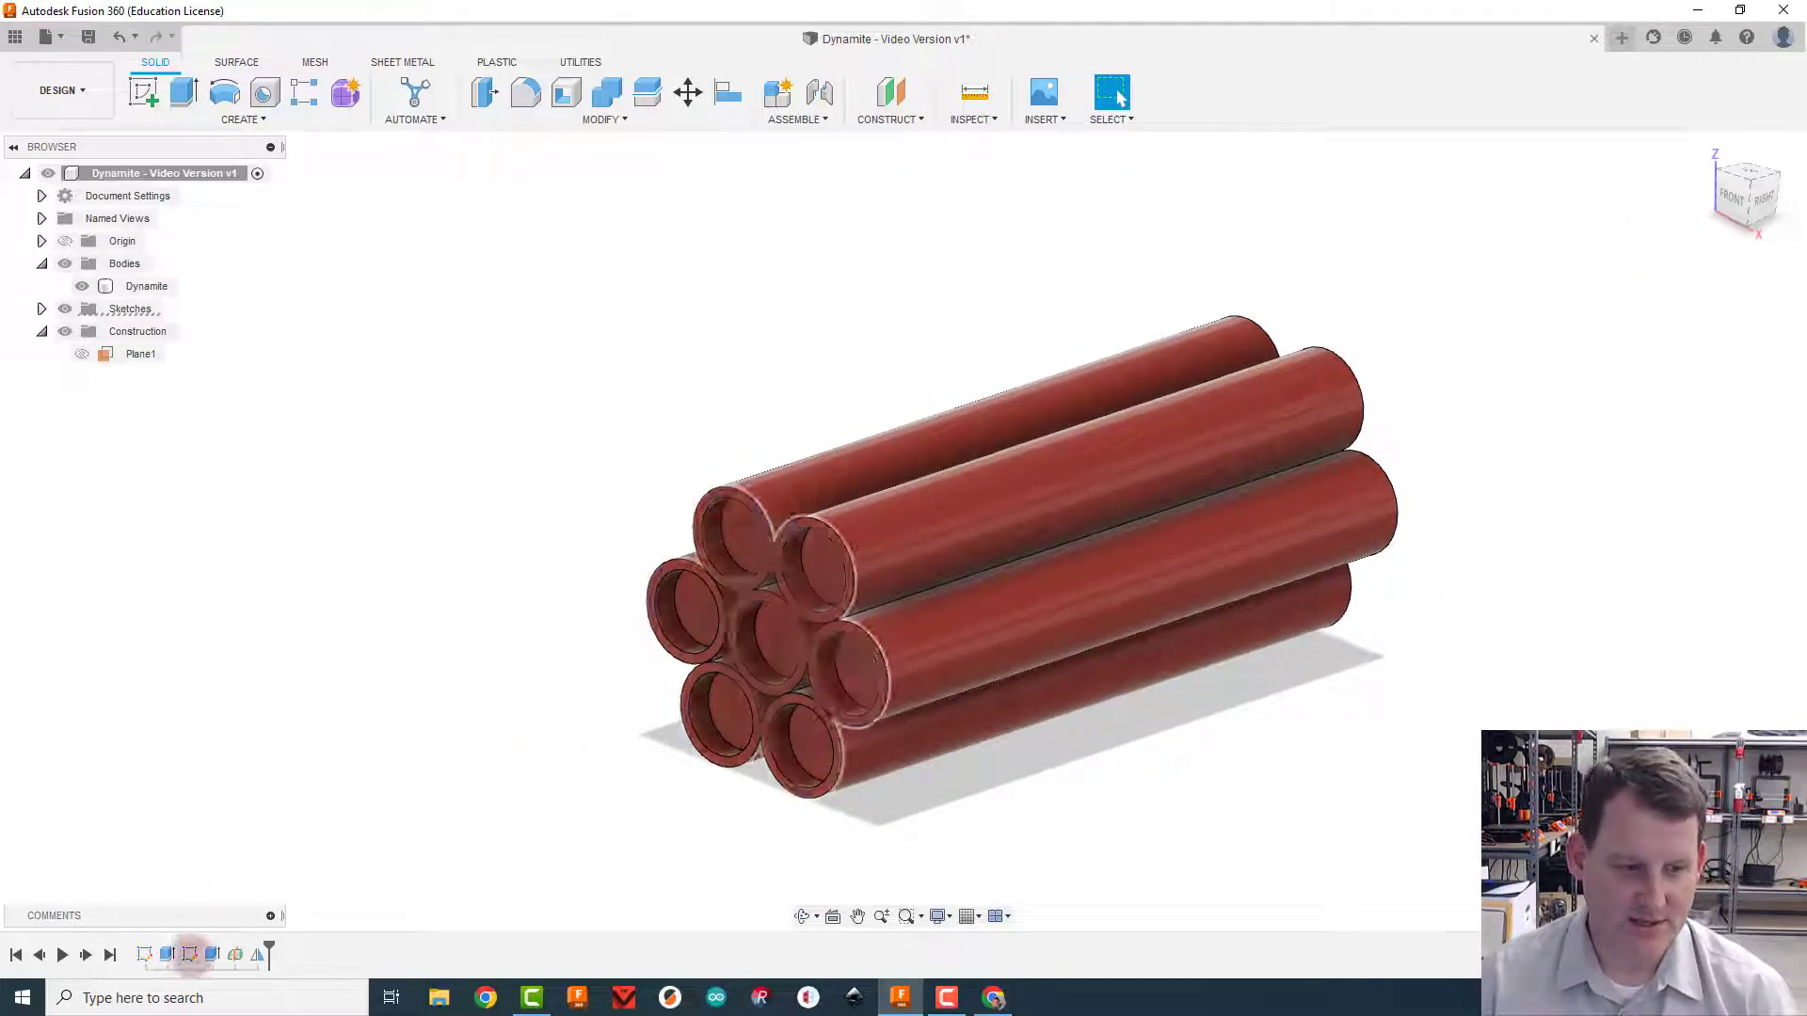
Edit the inner-circle sketch, set the middle circle's diameter to 13 mm and finish the sketch
right_click(189, 954)
click(242, 765)
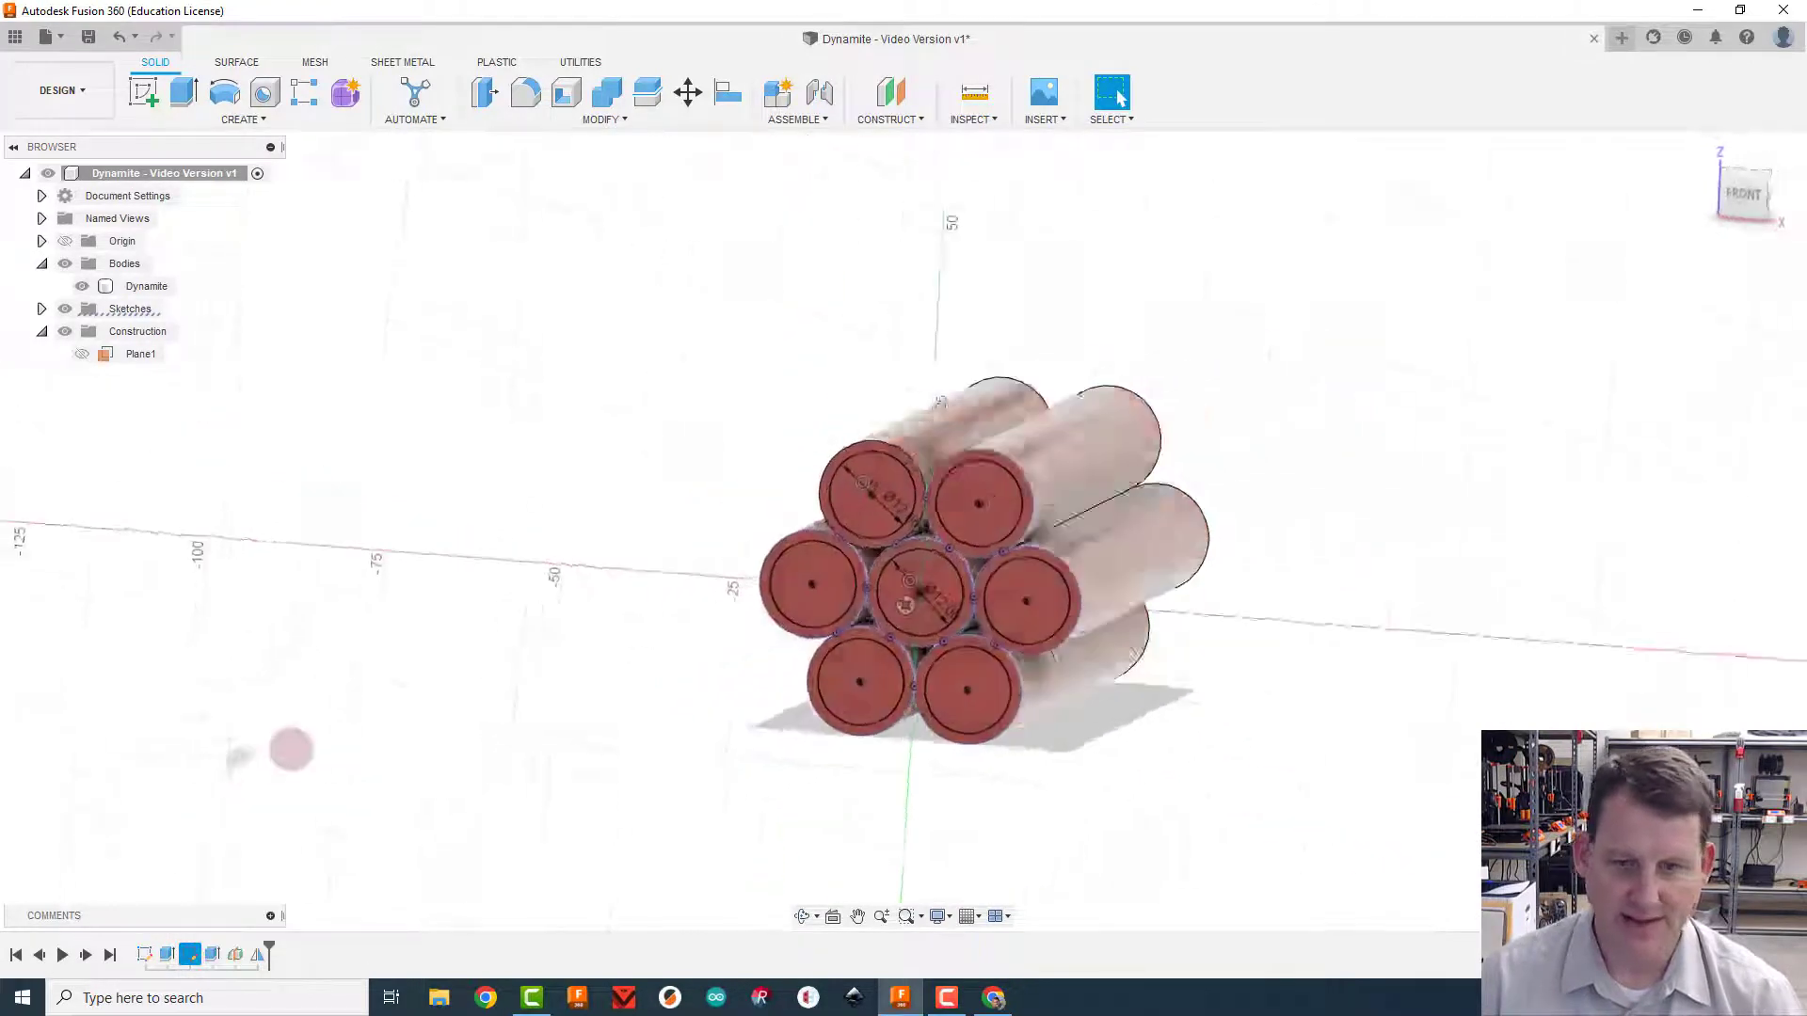
double_click(981, 572)
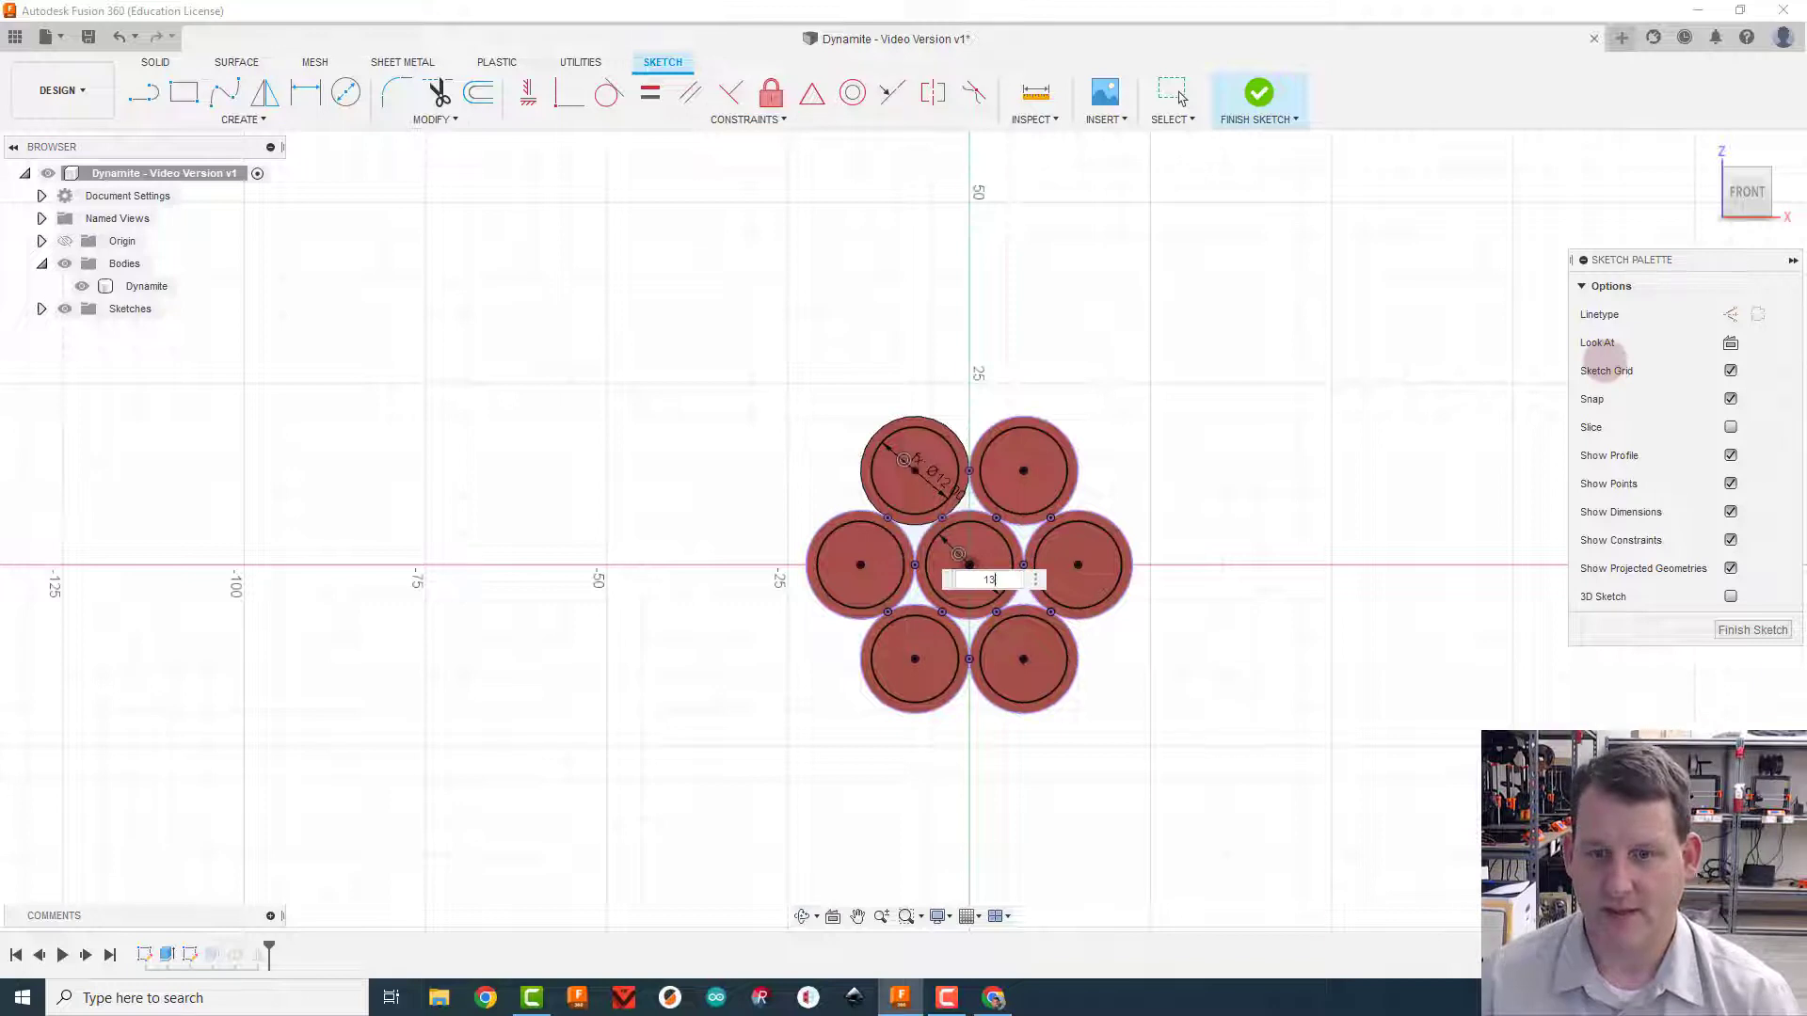
text(13)
key(Return)
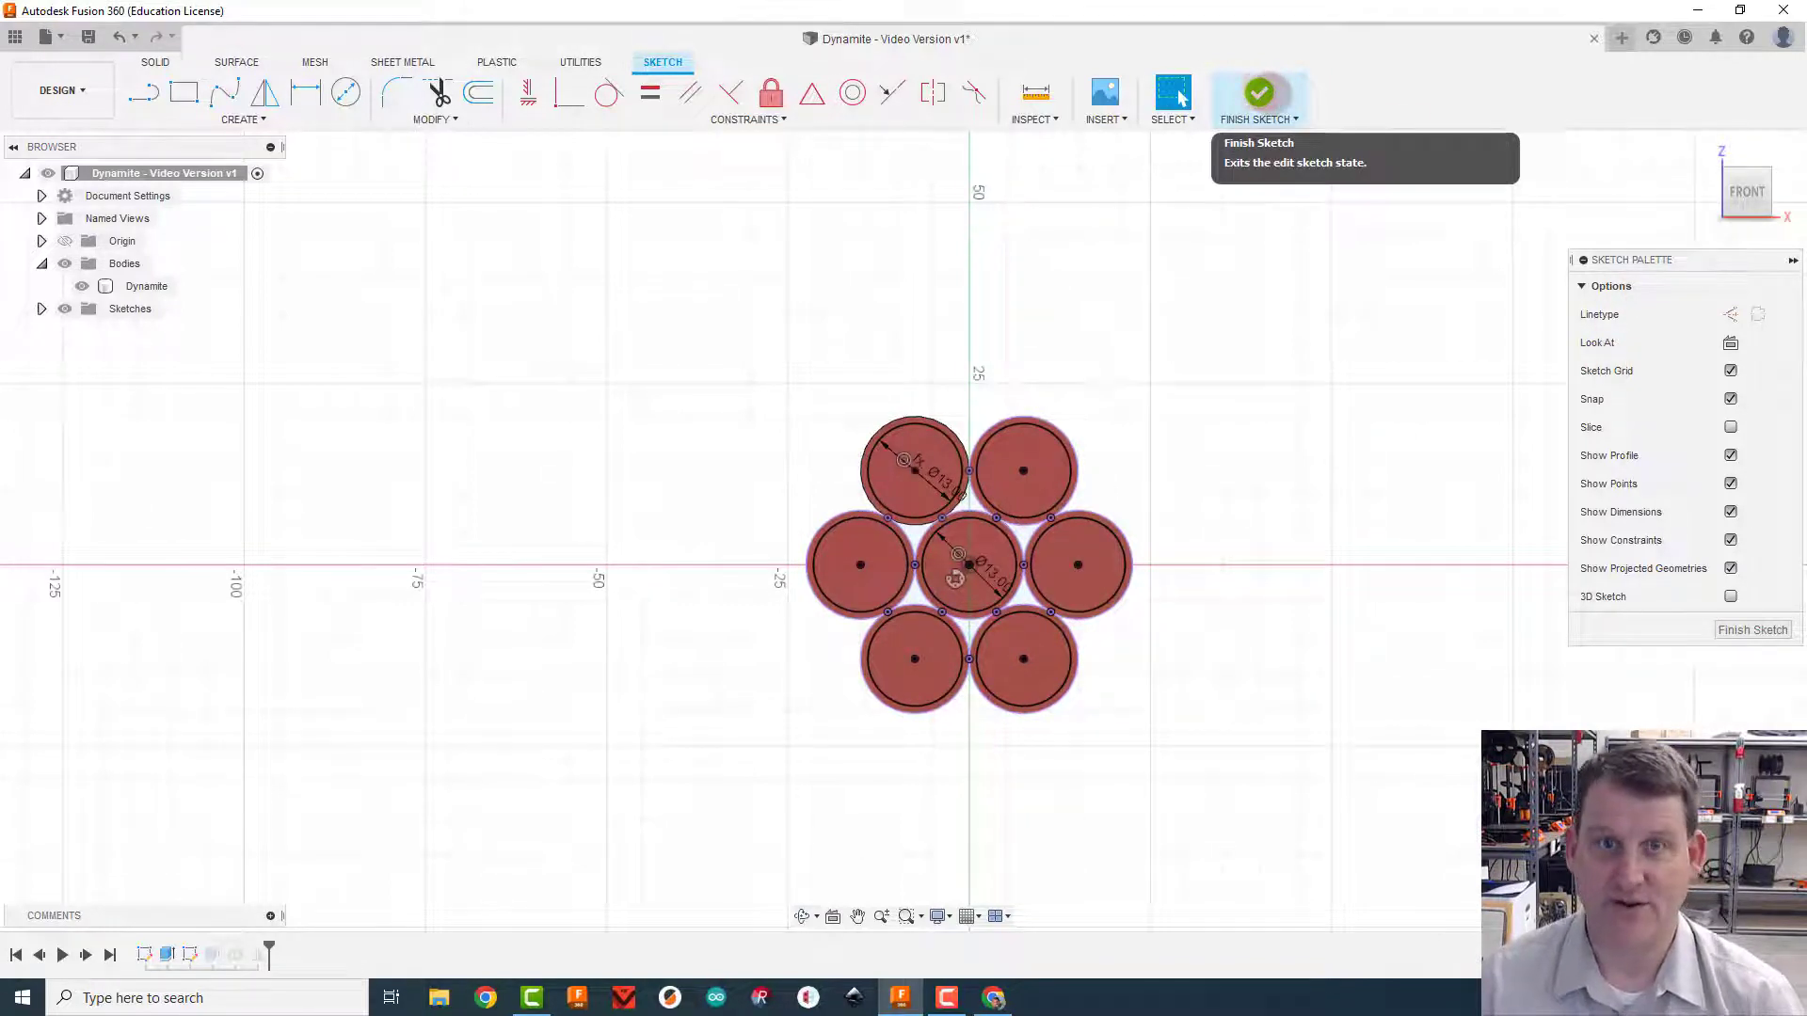
click(1259, 93)
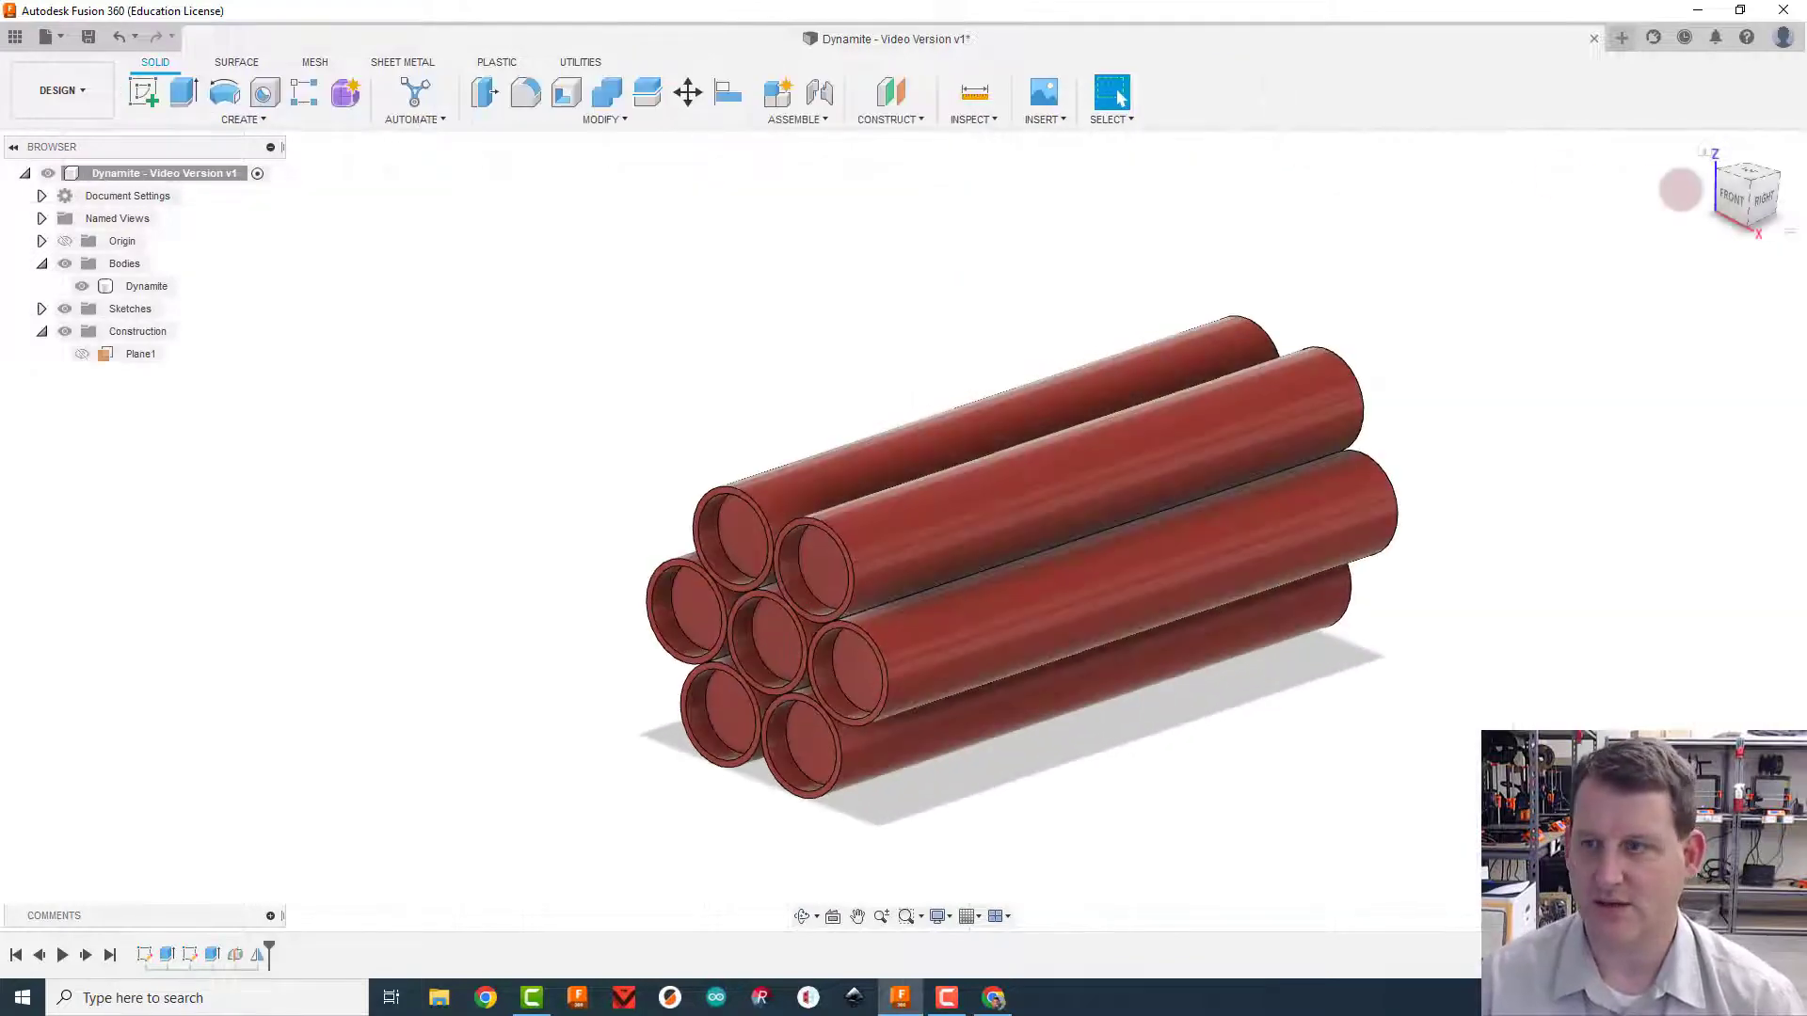
mouse_move(1656, 169)
shift+middle_down()
mouse_move(1420, 198)
mouse_move(1536, 166)
mouse_move(1751, 188)
mouse_move(1397, 349)
shift+middle_up()
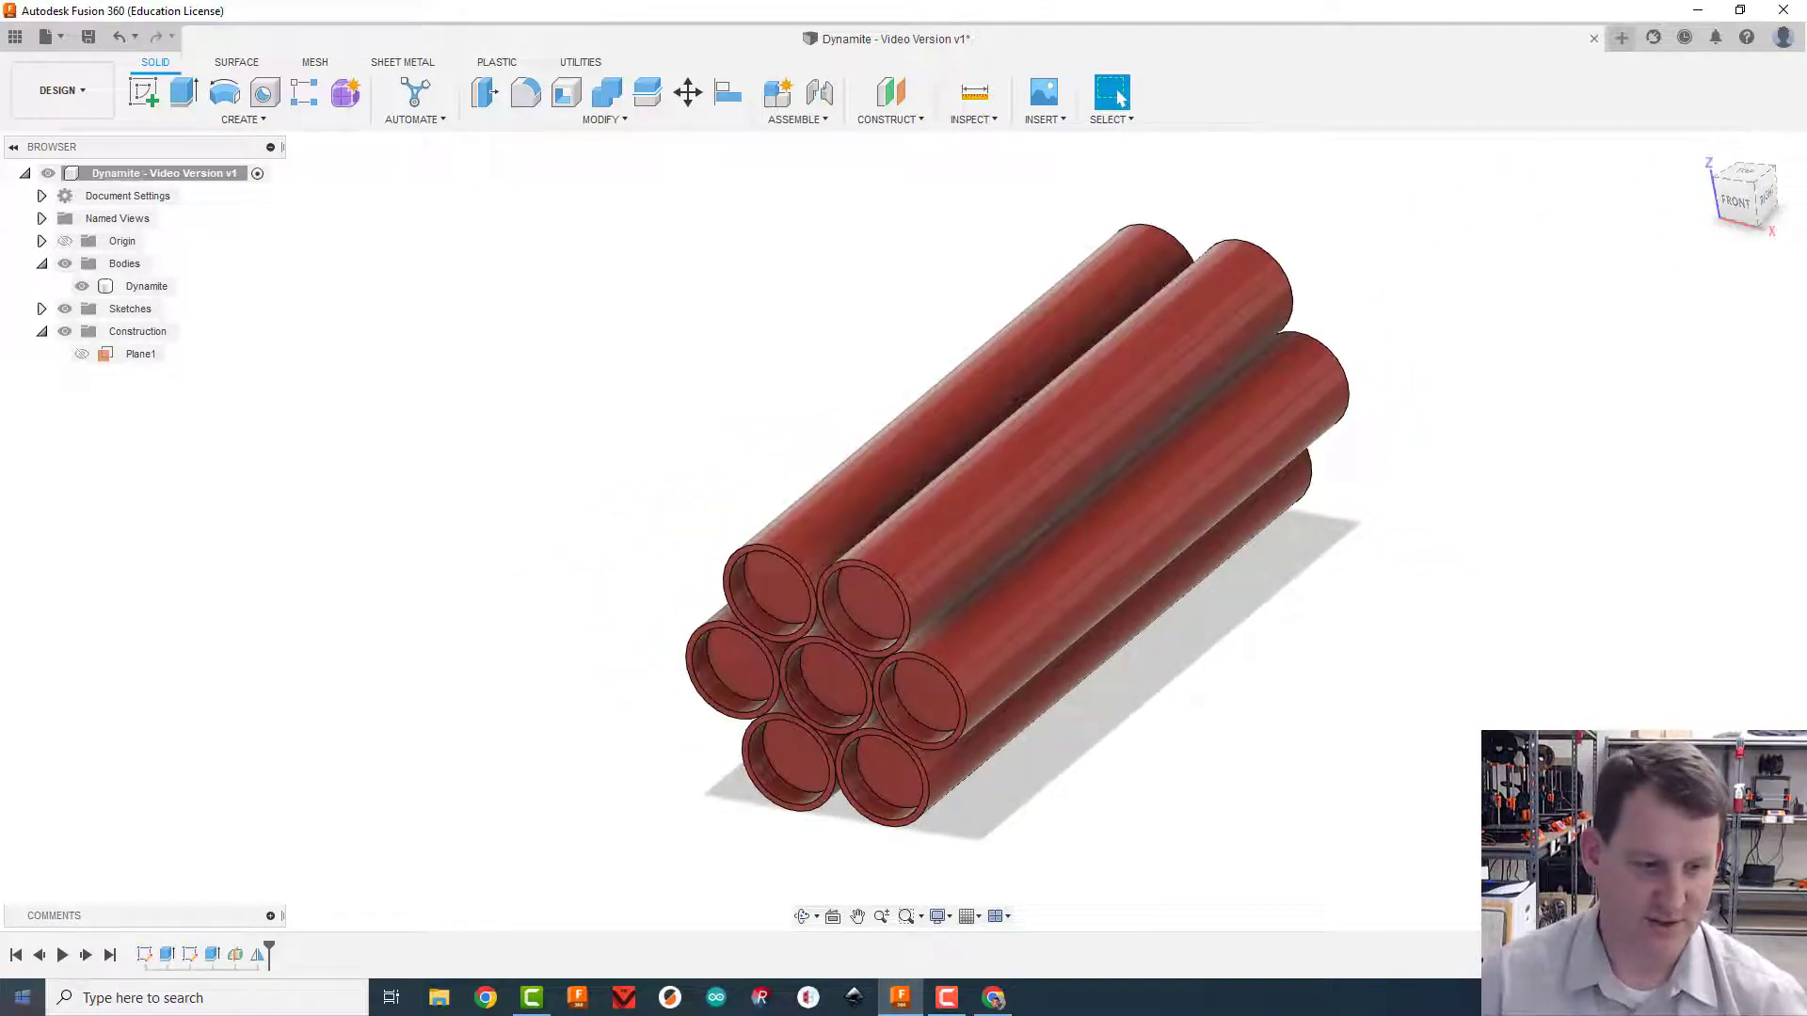
Reopen the inner-circle sketch, set the middle circle's diameter to 12 mm and finish the sketch
right_click(189, 954)
click(239, 772)
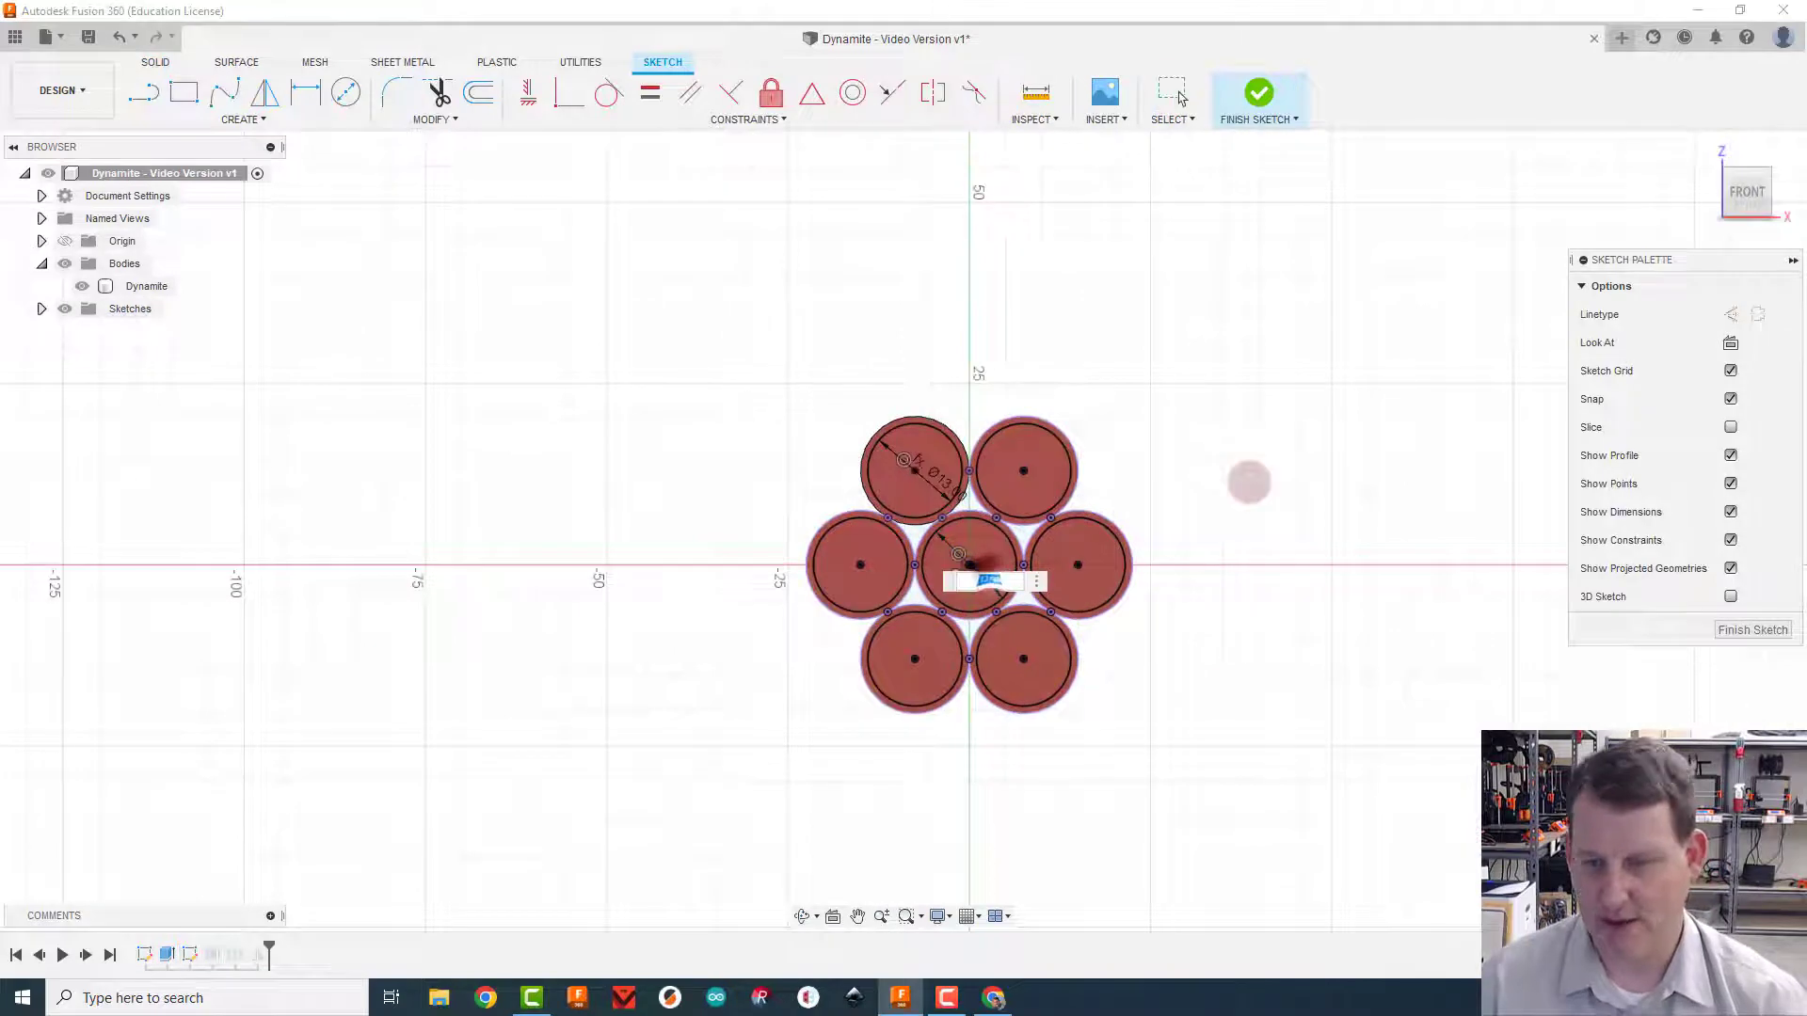
key(Return)
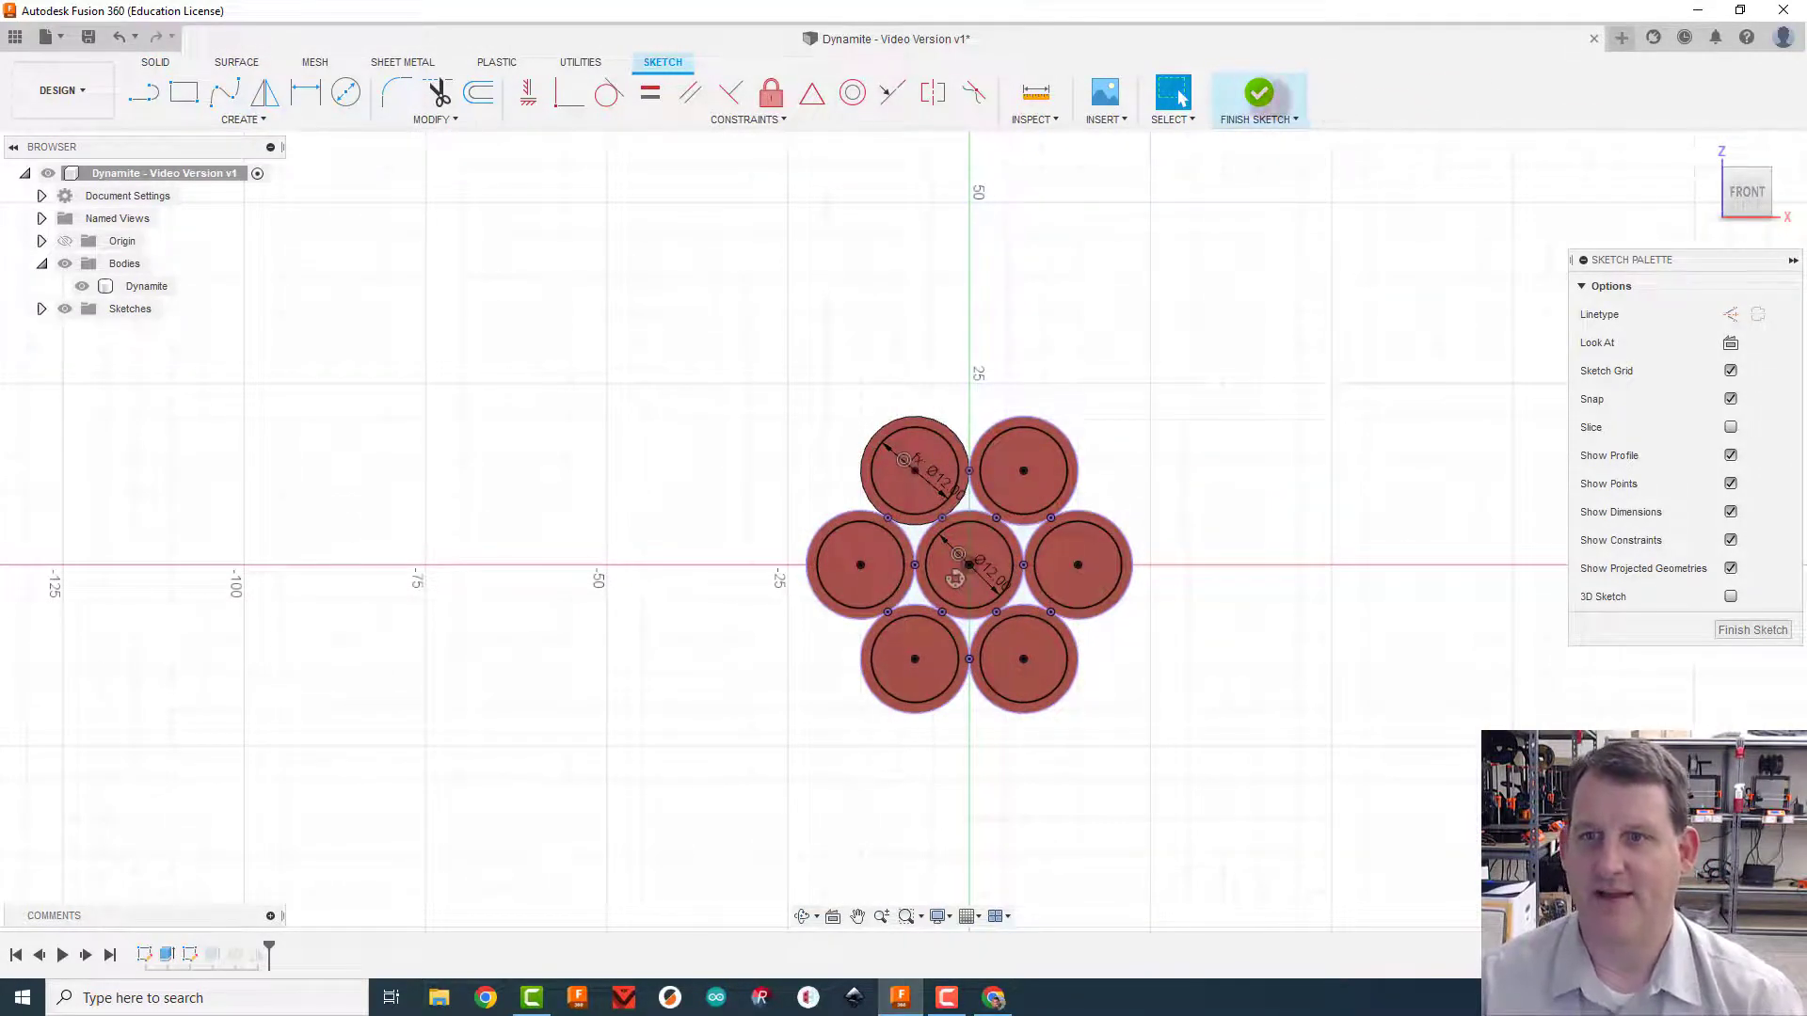
click(1259, 94)
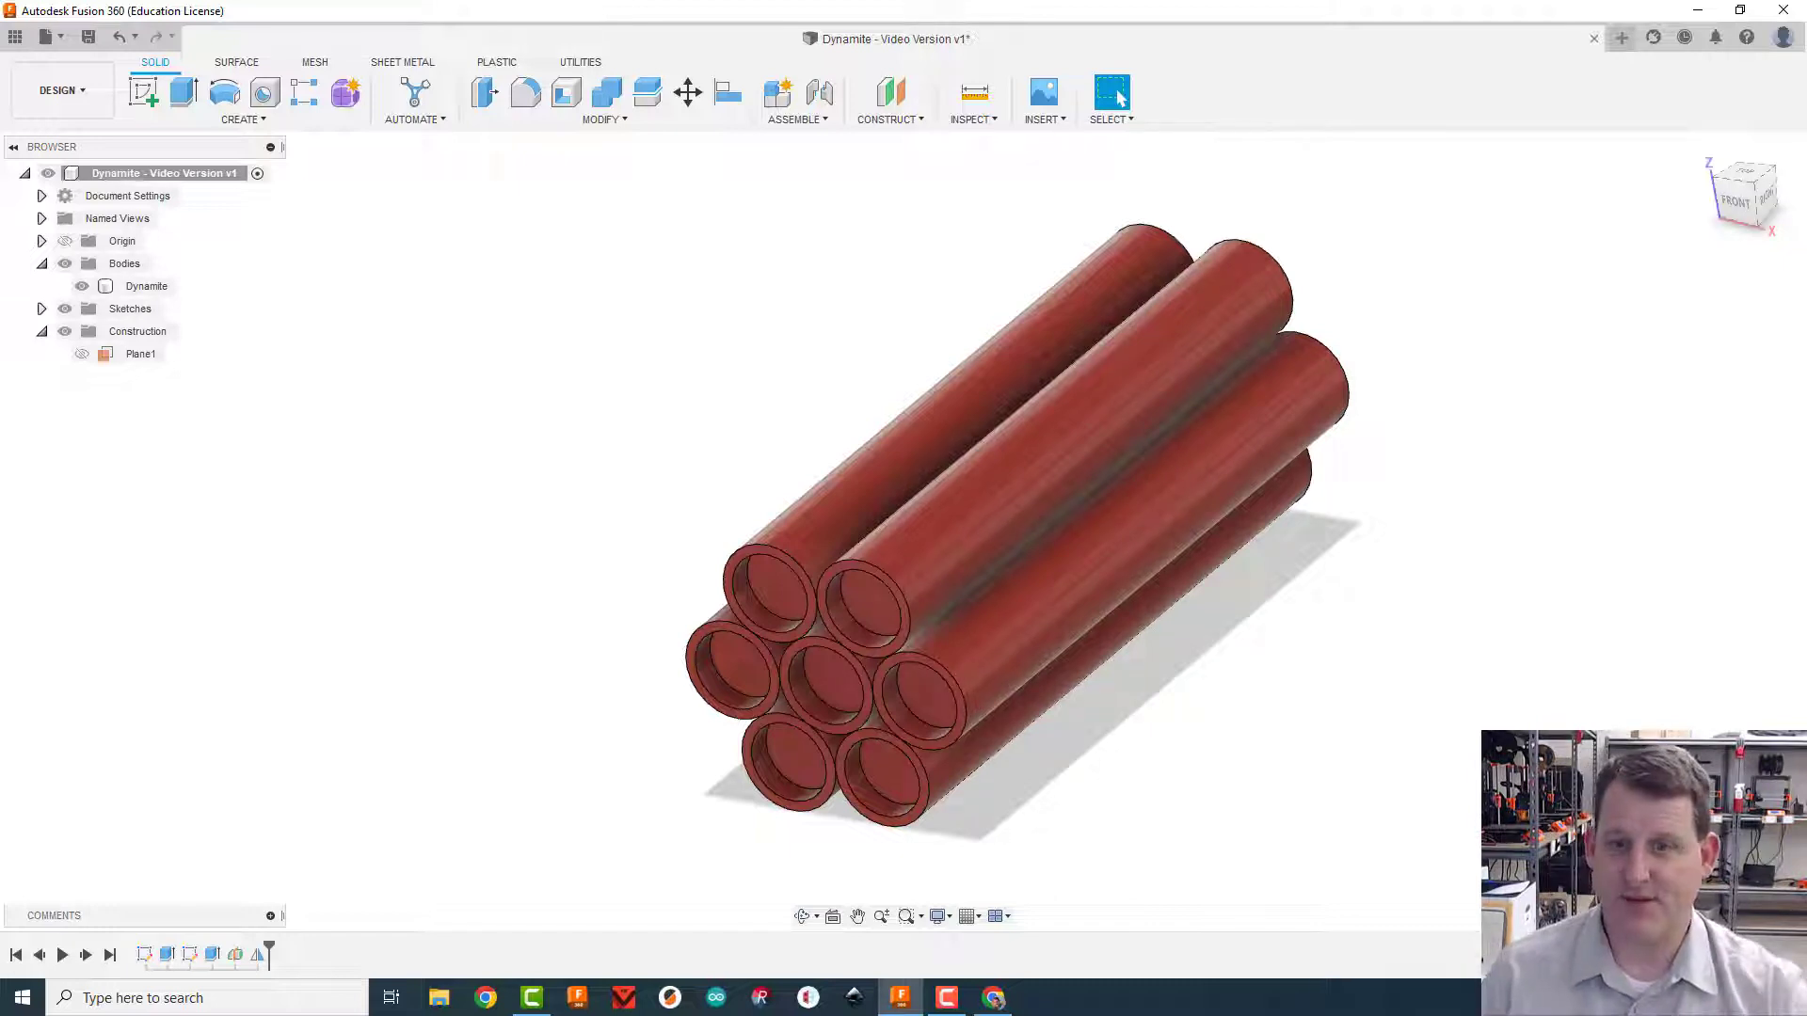
click(141, 286)
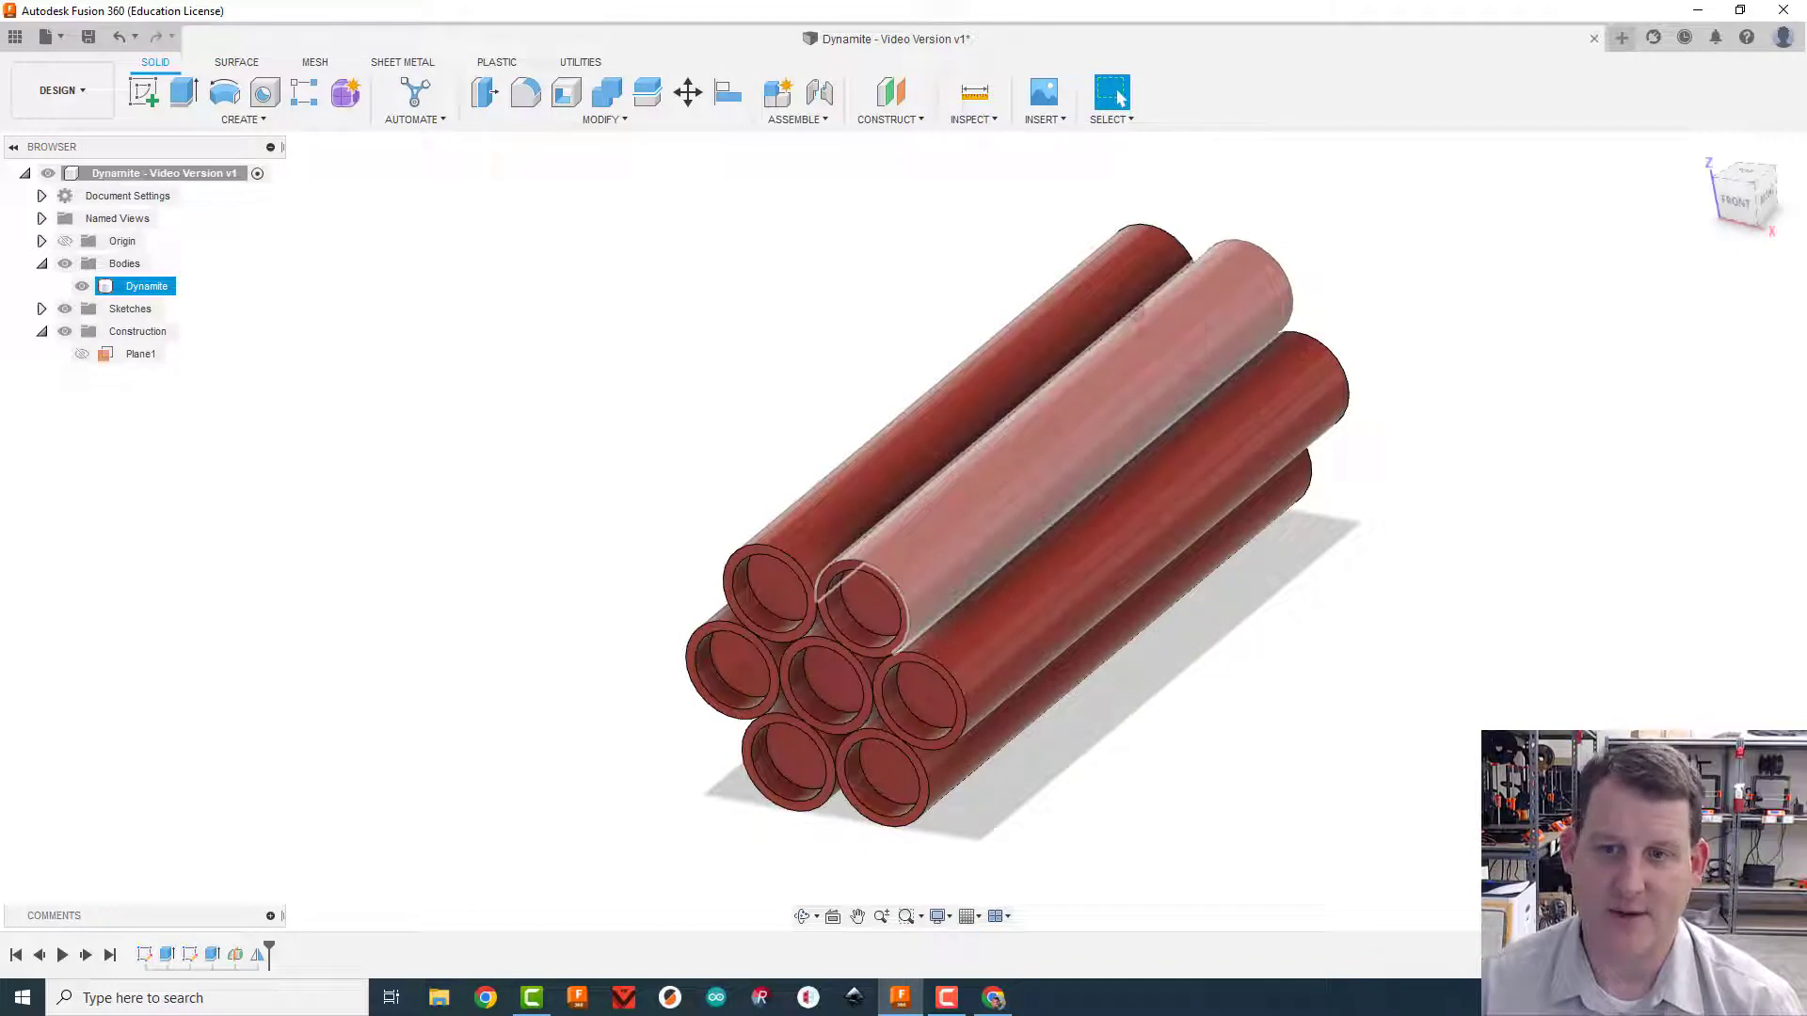
click(1533, 364)
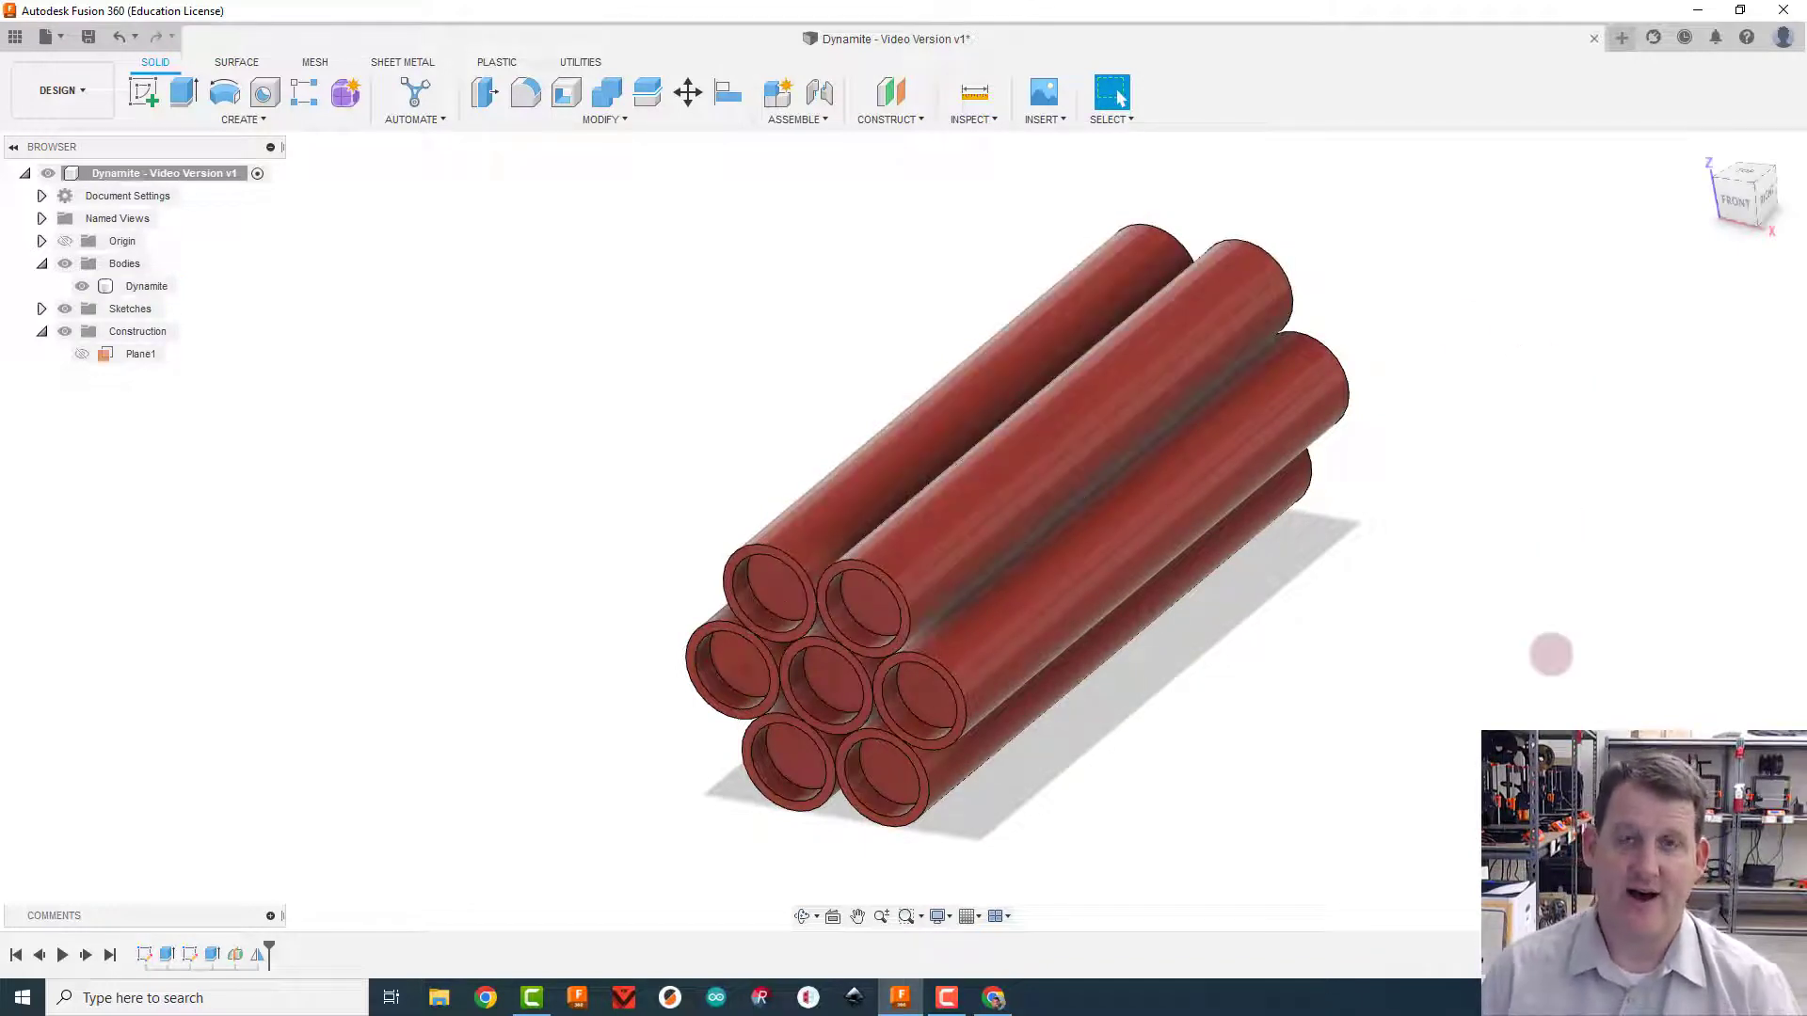